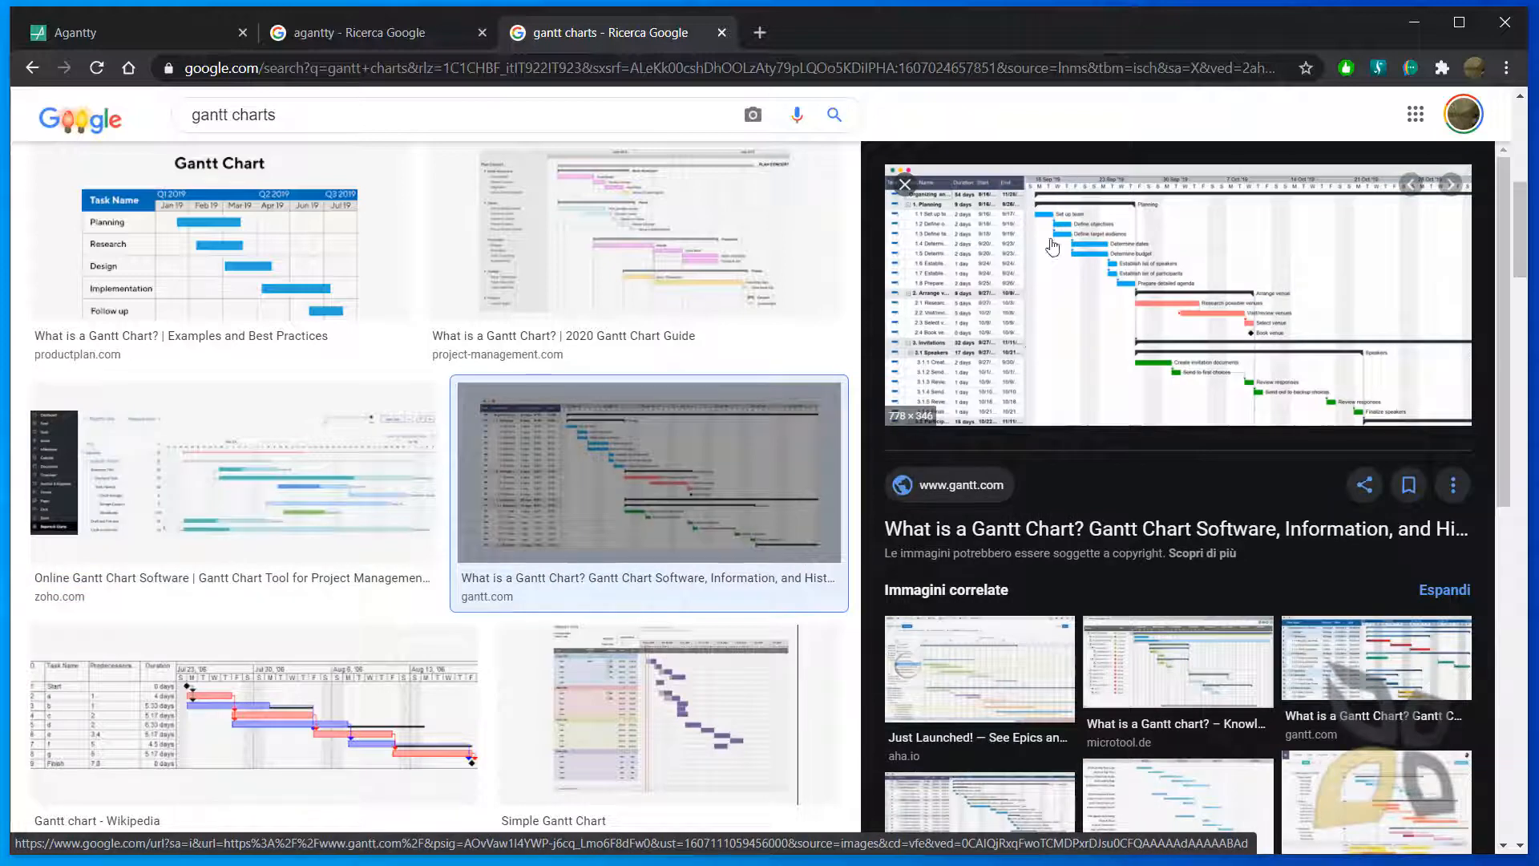
- Preview the Wikipedia Gantt chart and the Simple Gantt Chart template among the "gantt charts" image results
click(417, 713)
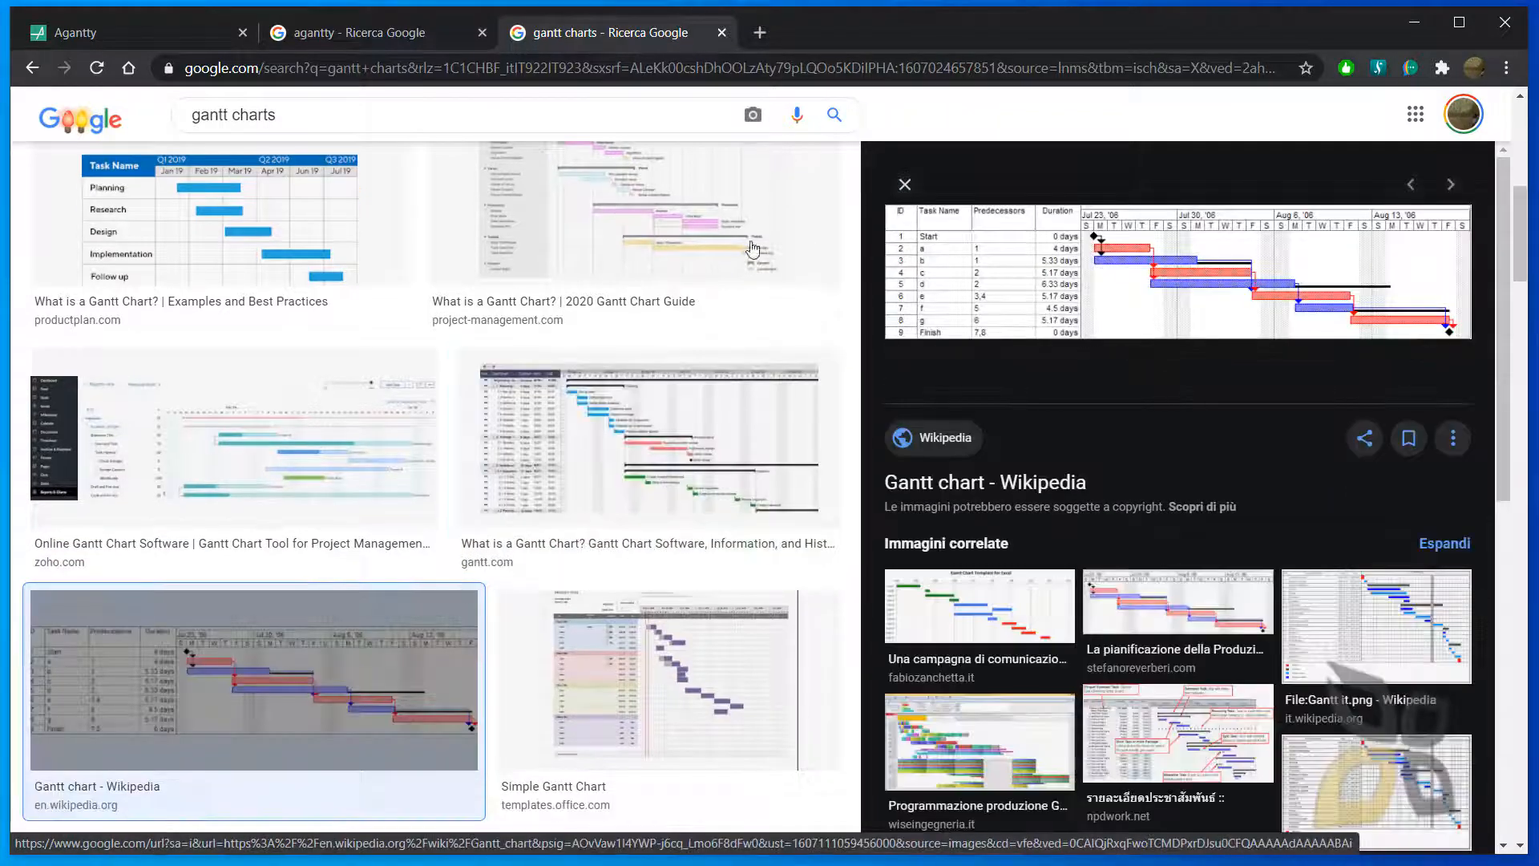
click(641, 681)
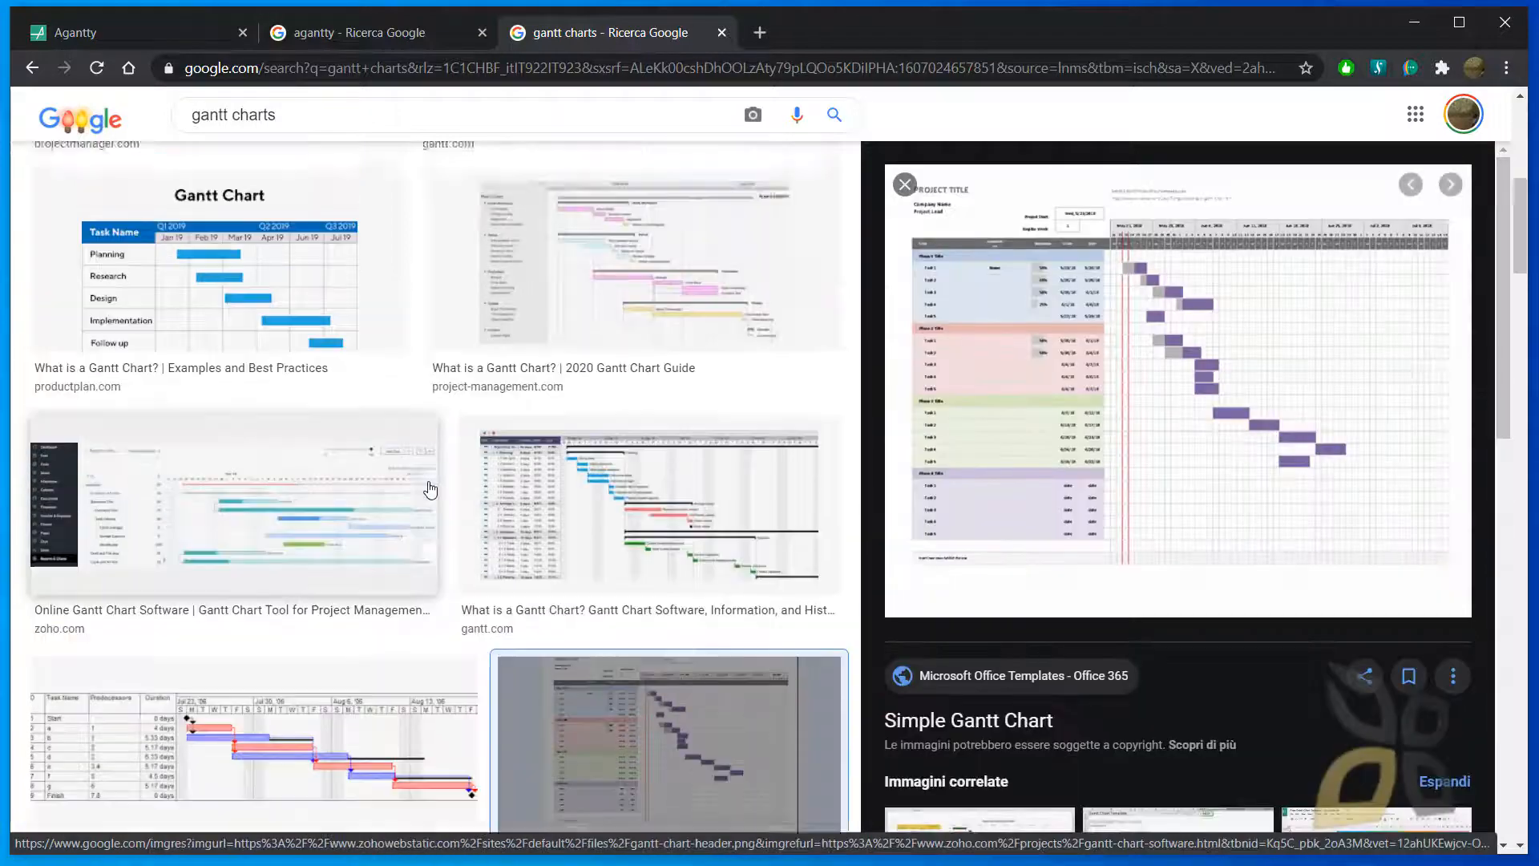
scroll(326, 271, up, 7)
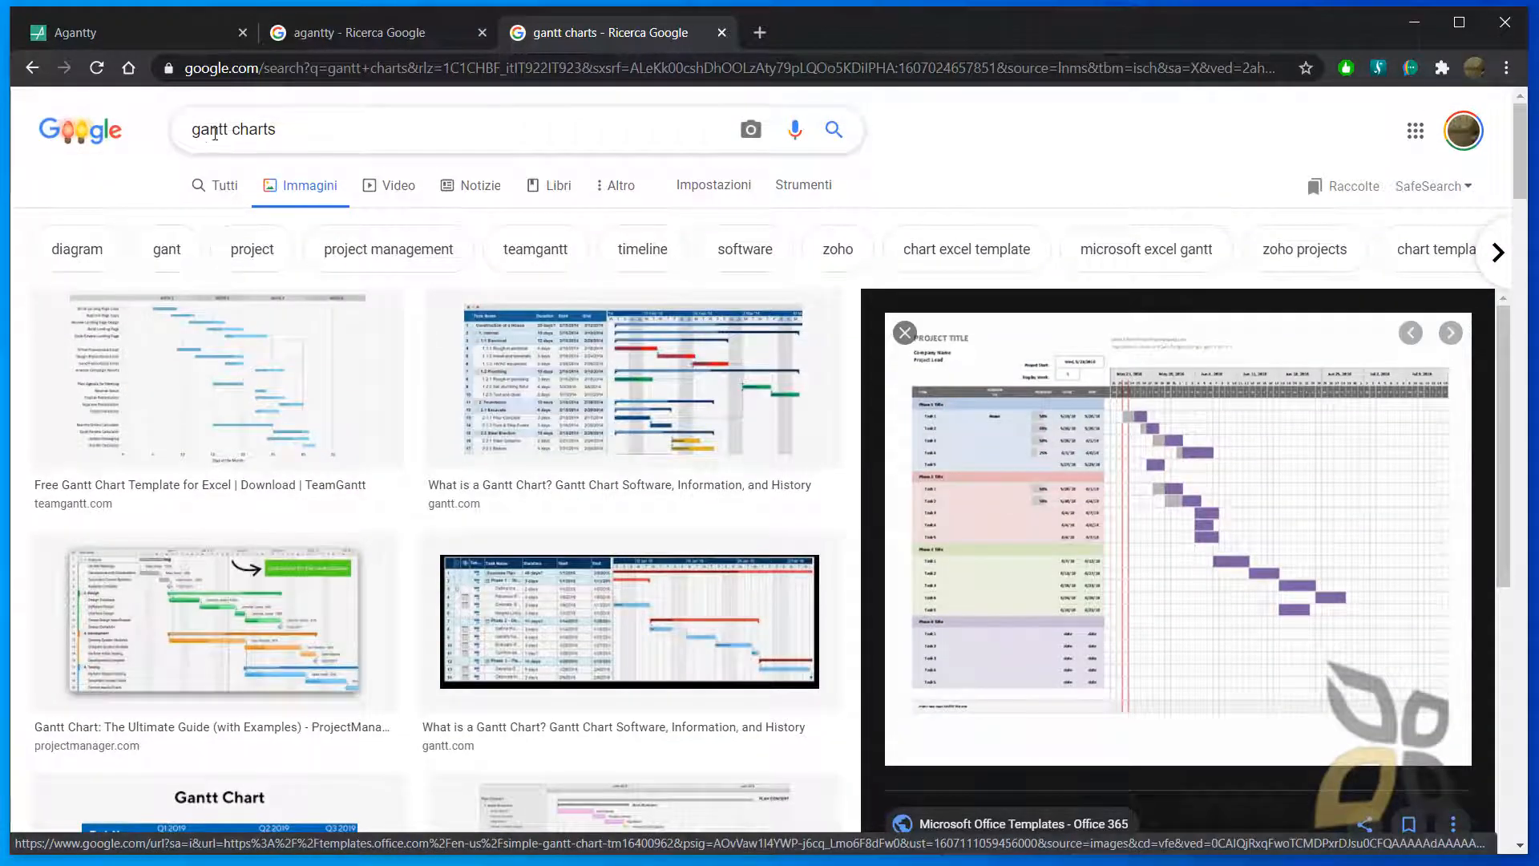
triple_click(257, 131)
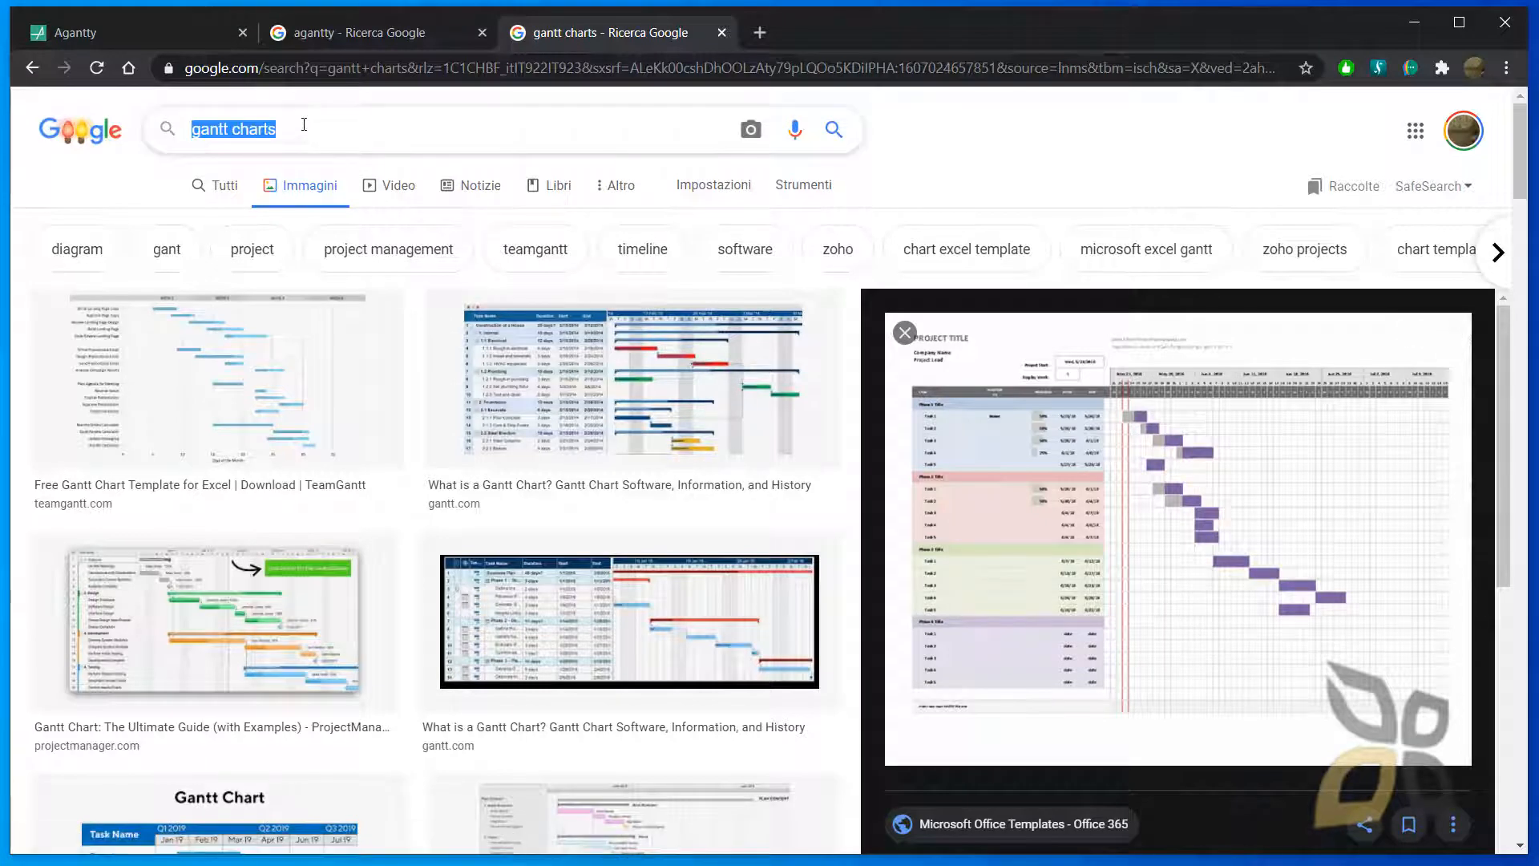
click(264, 130)
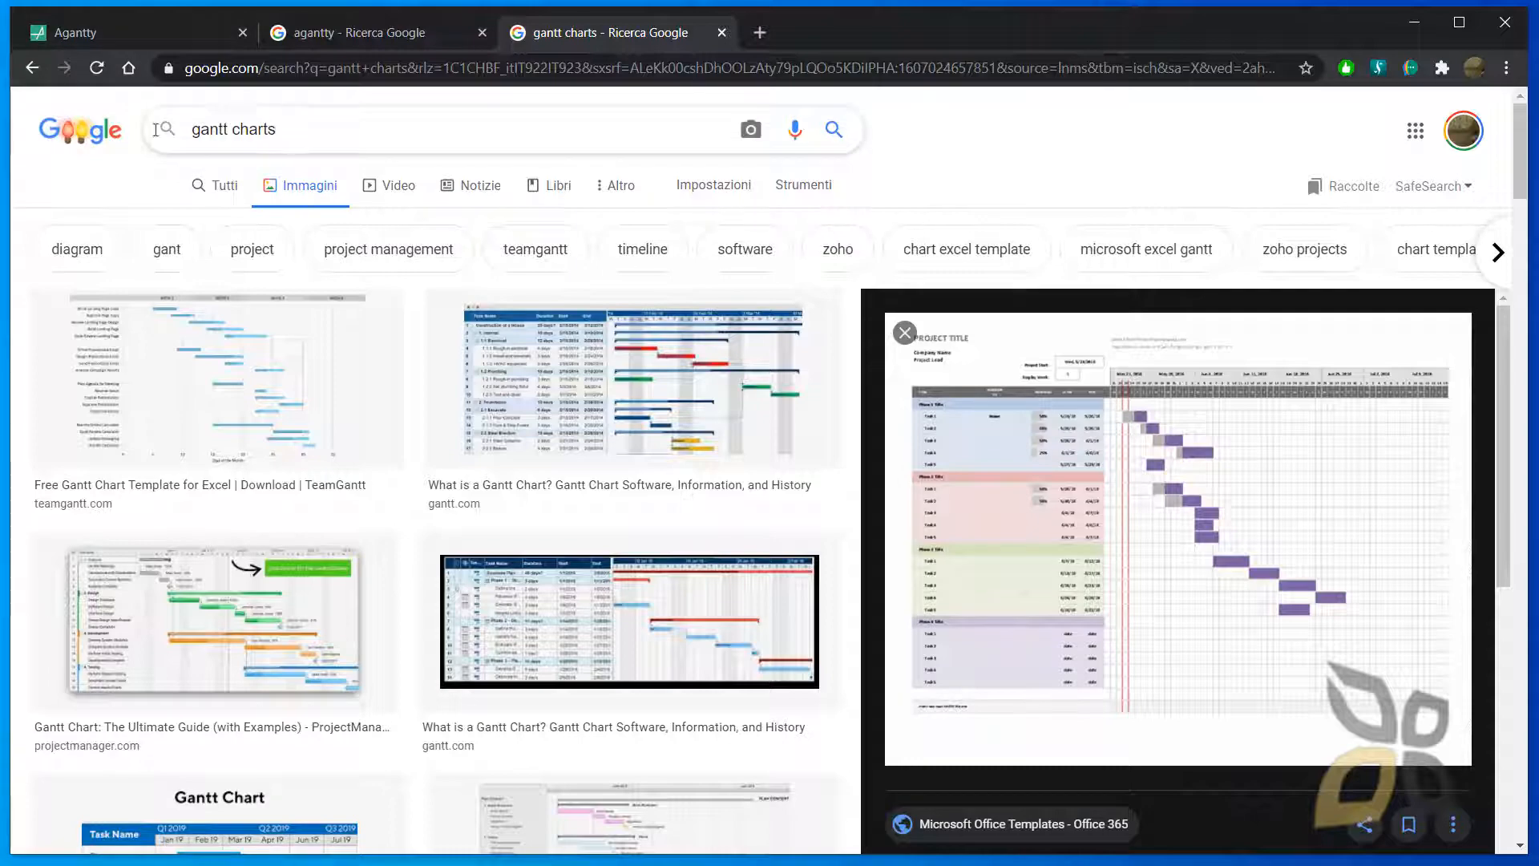
- Leave the "gantt charts" image results by going back through the history to the new tab page
click(32, 68)
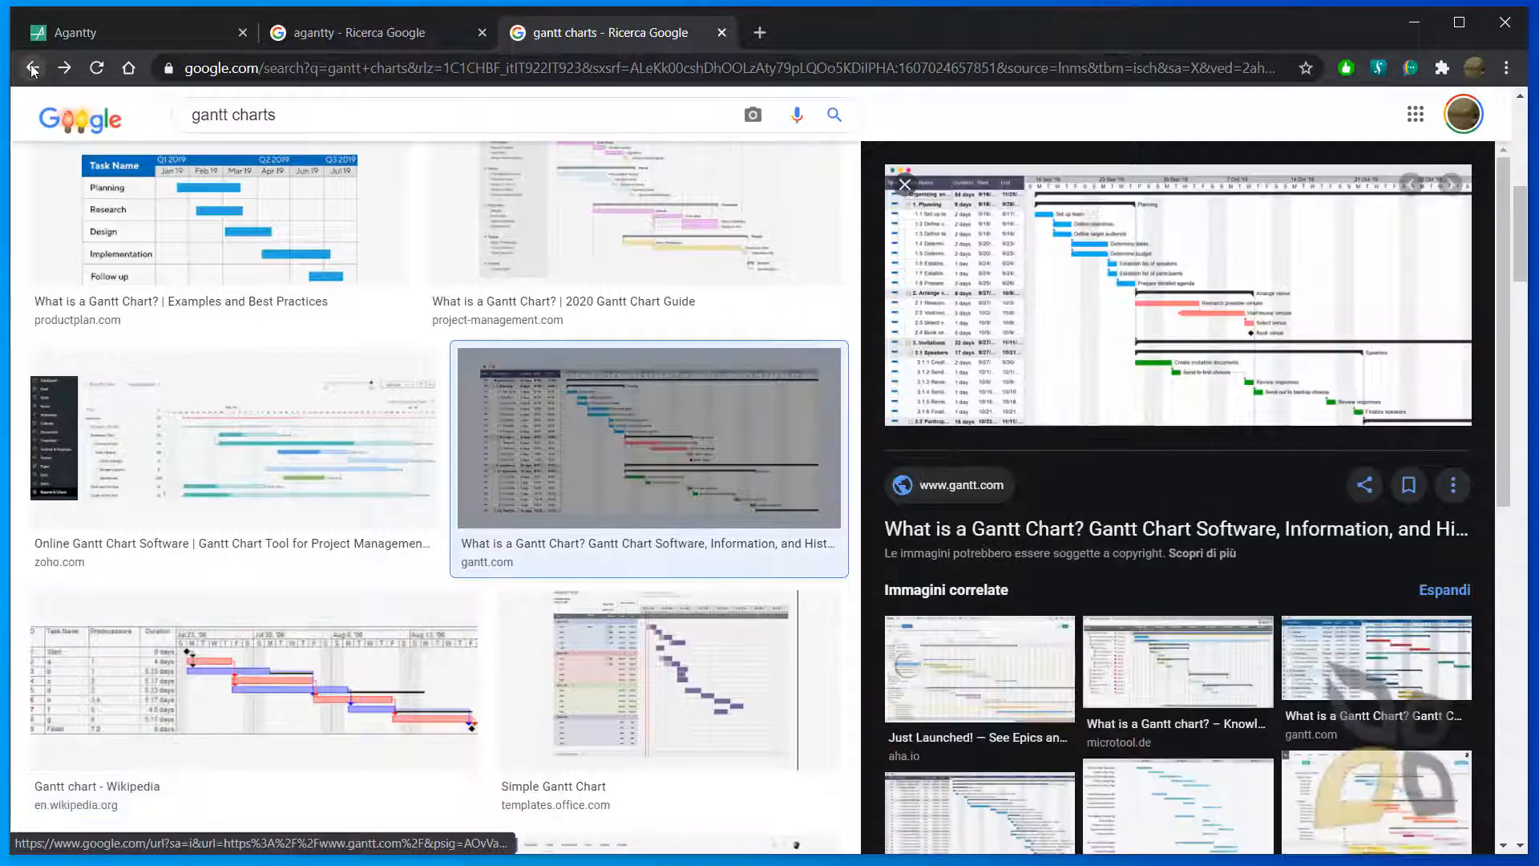
click(32, 69)
click(32, 69)
click(32, 70)
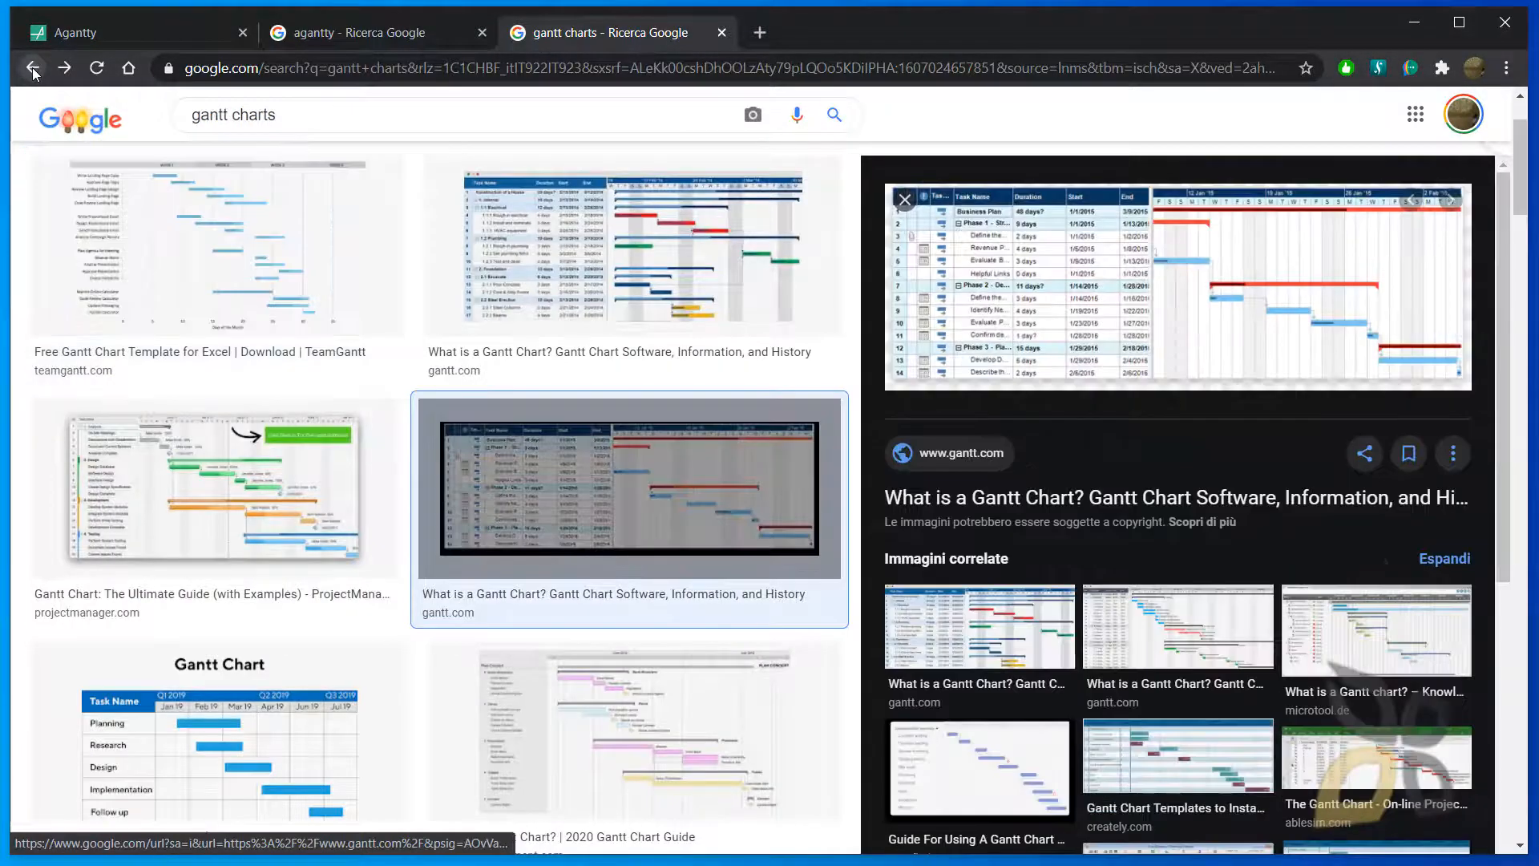
click(32, 71)
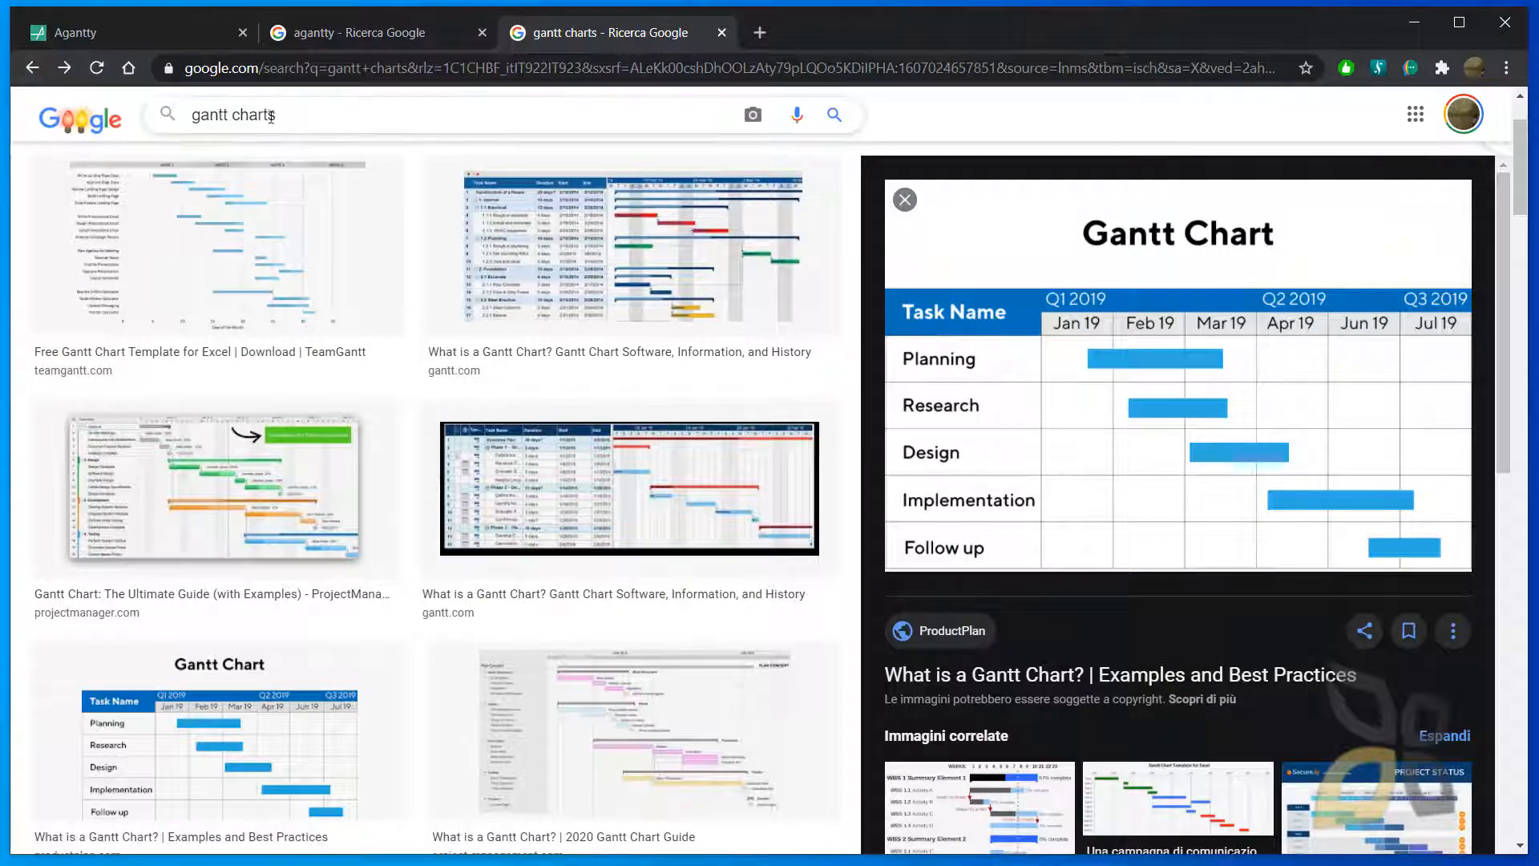
click(36, 71)
click(35, 70)
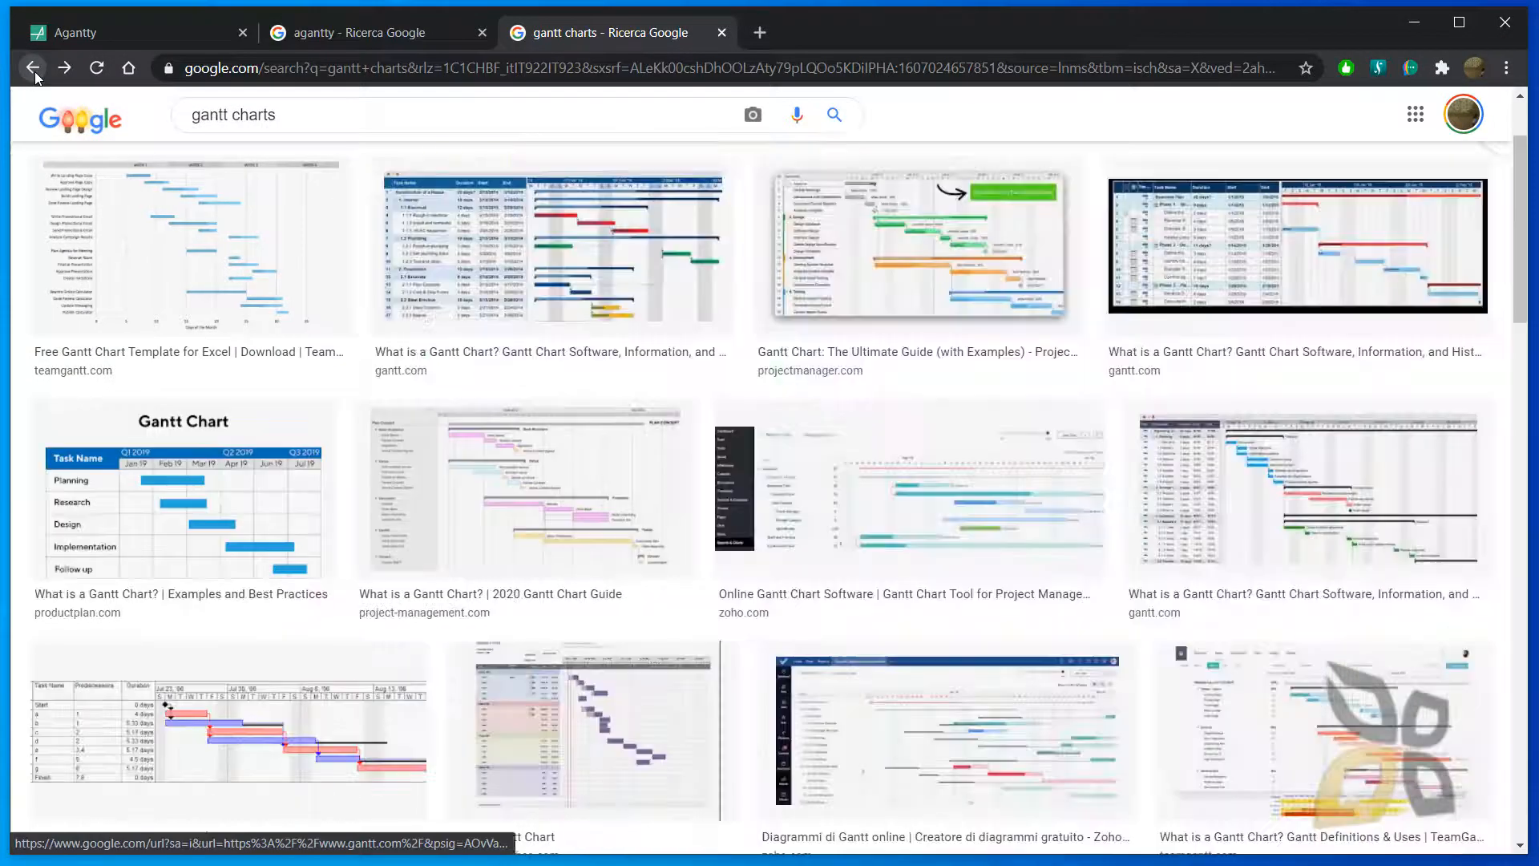
click(36, 71)
click(38, 69)
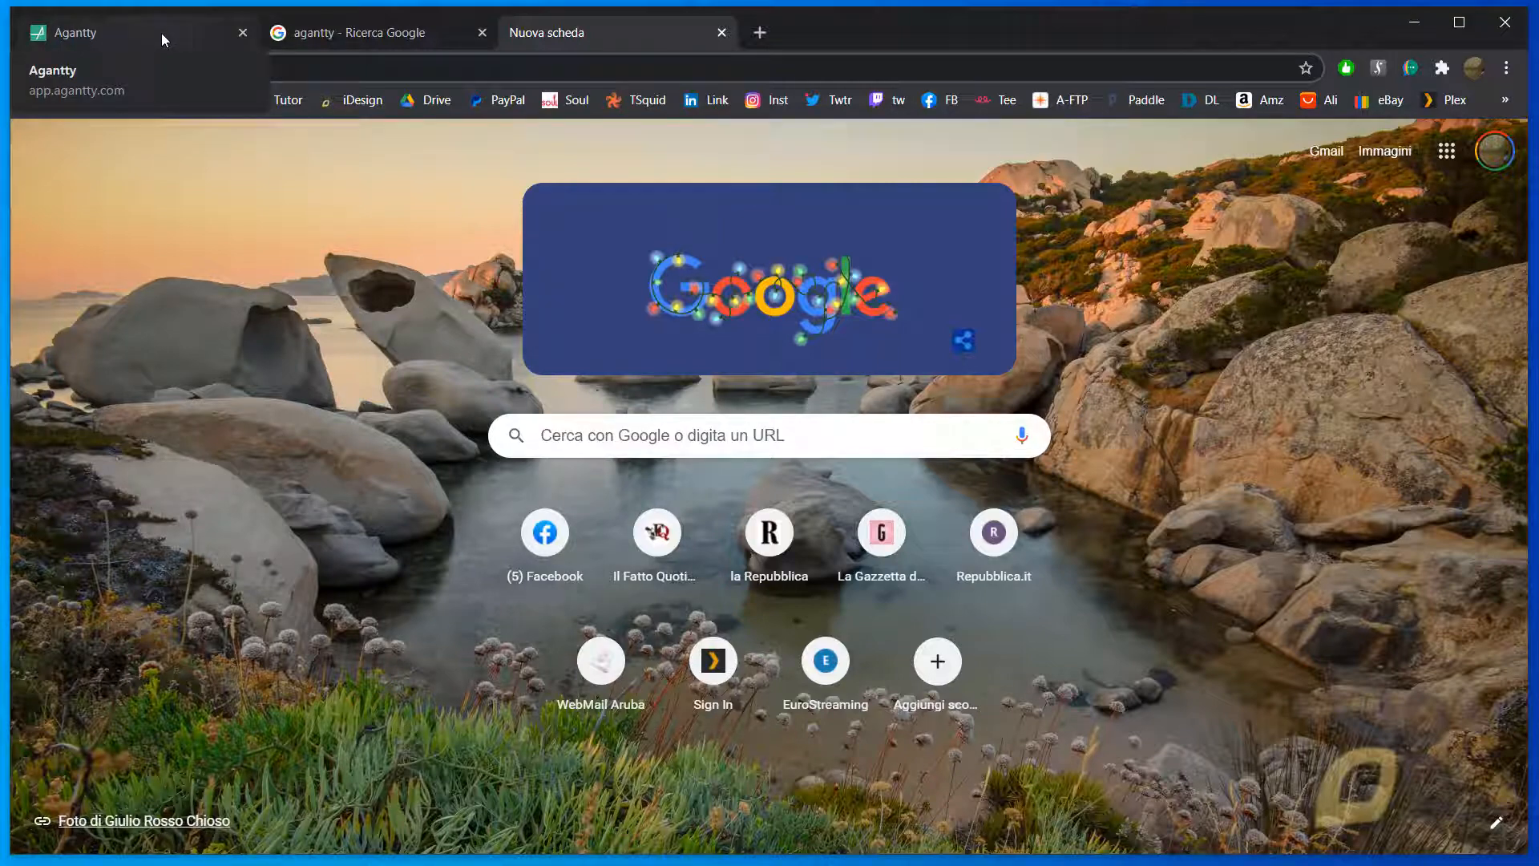
- Show all web results for the existing "agantty" search and open the Agantty home page
click(353, 40)
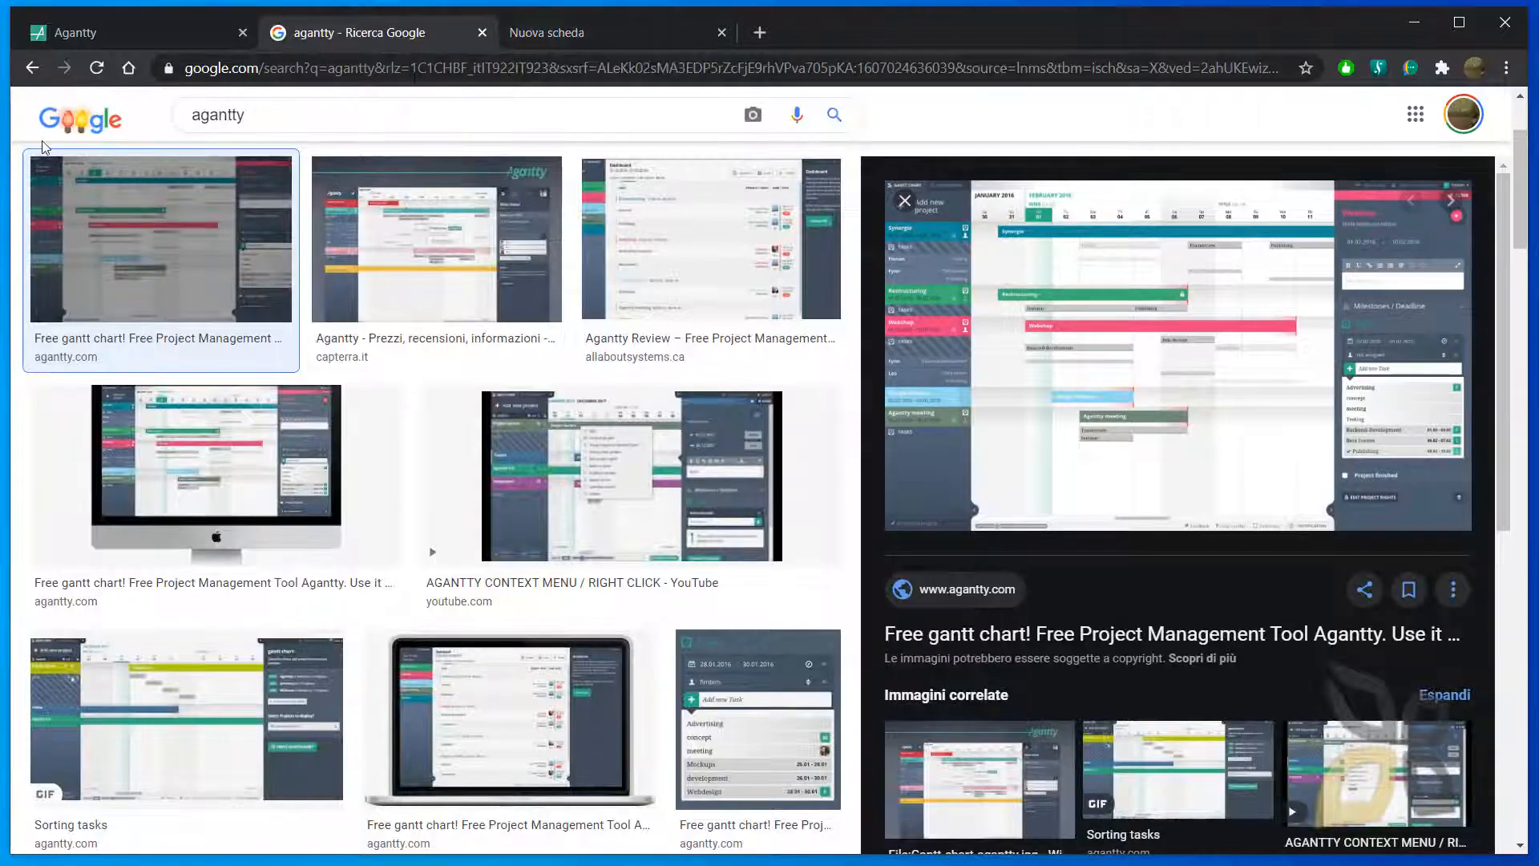
scroll(207, 172, up, 3)
click(219, 191)
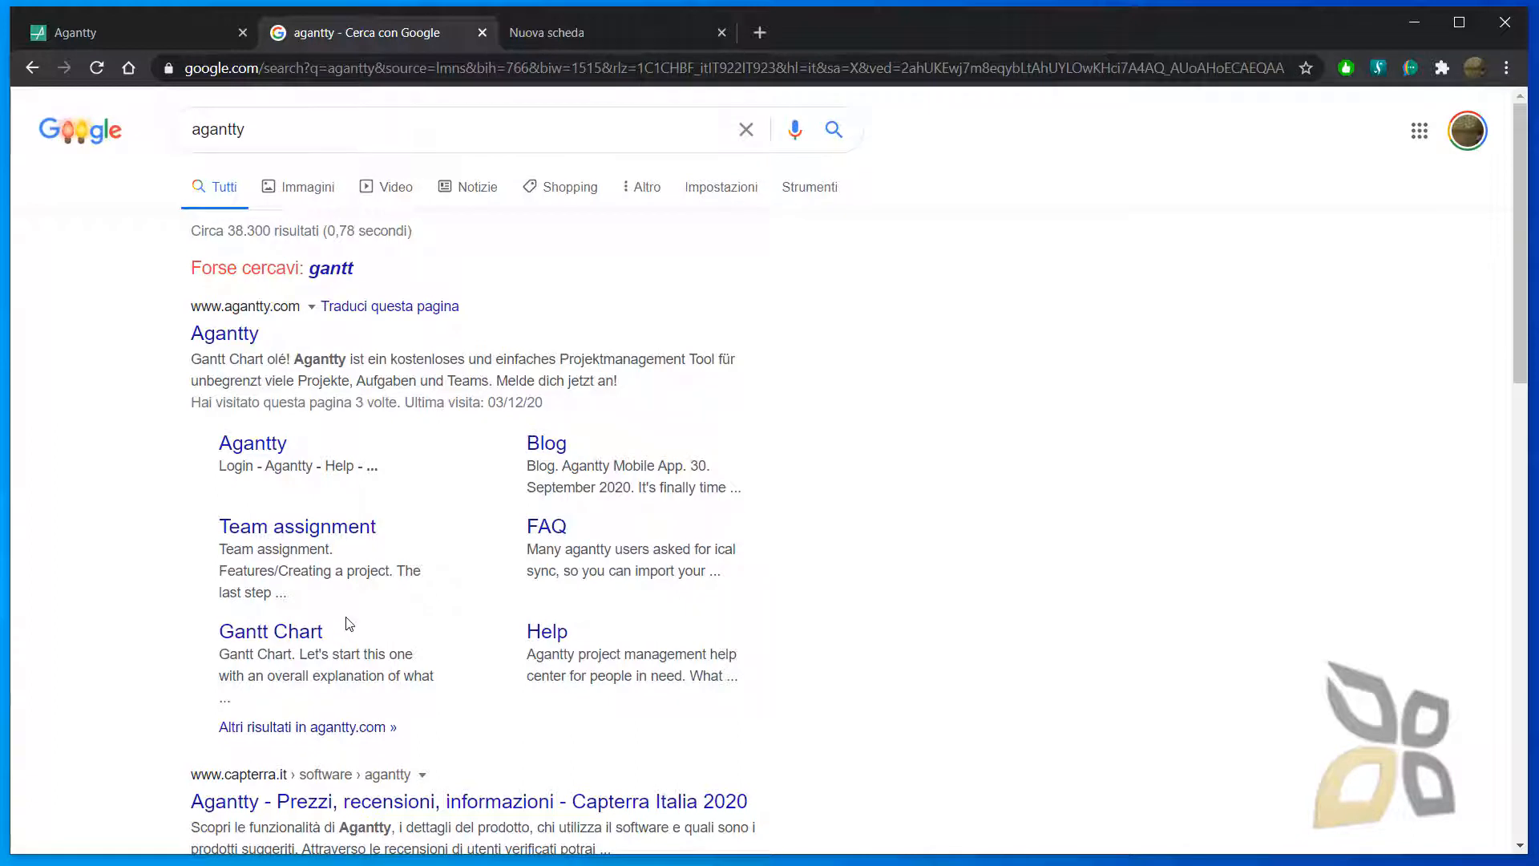
scroll(349, 624, down, 1)
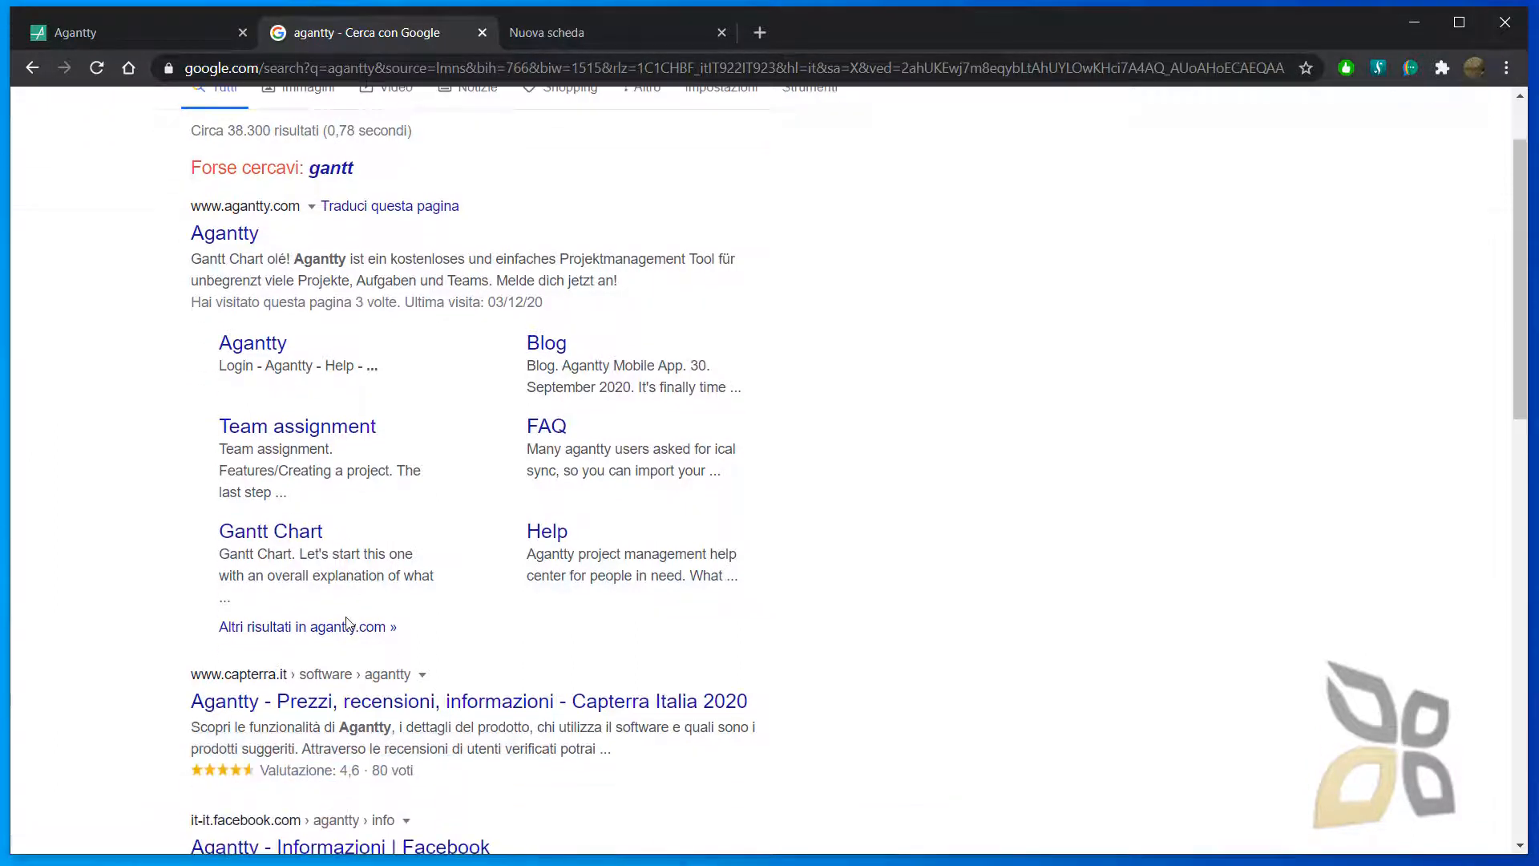
scroll(349, 625, up, 1)
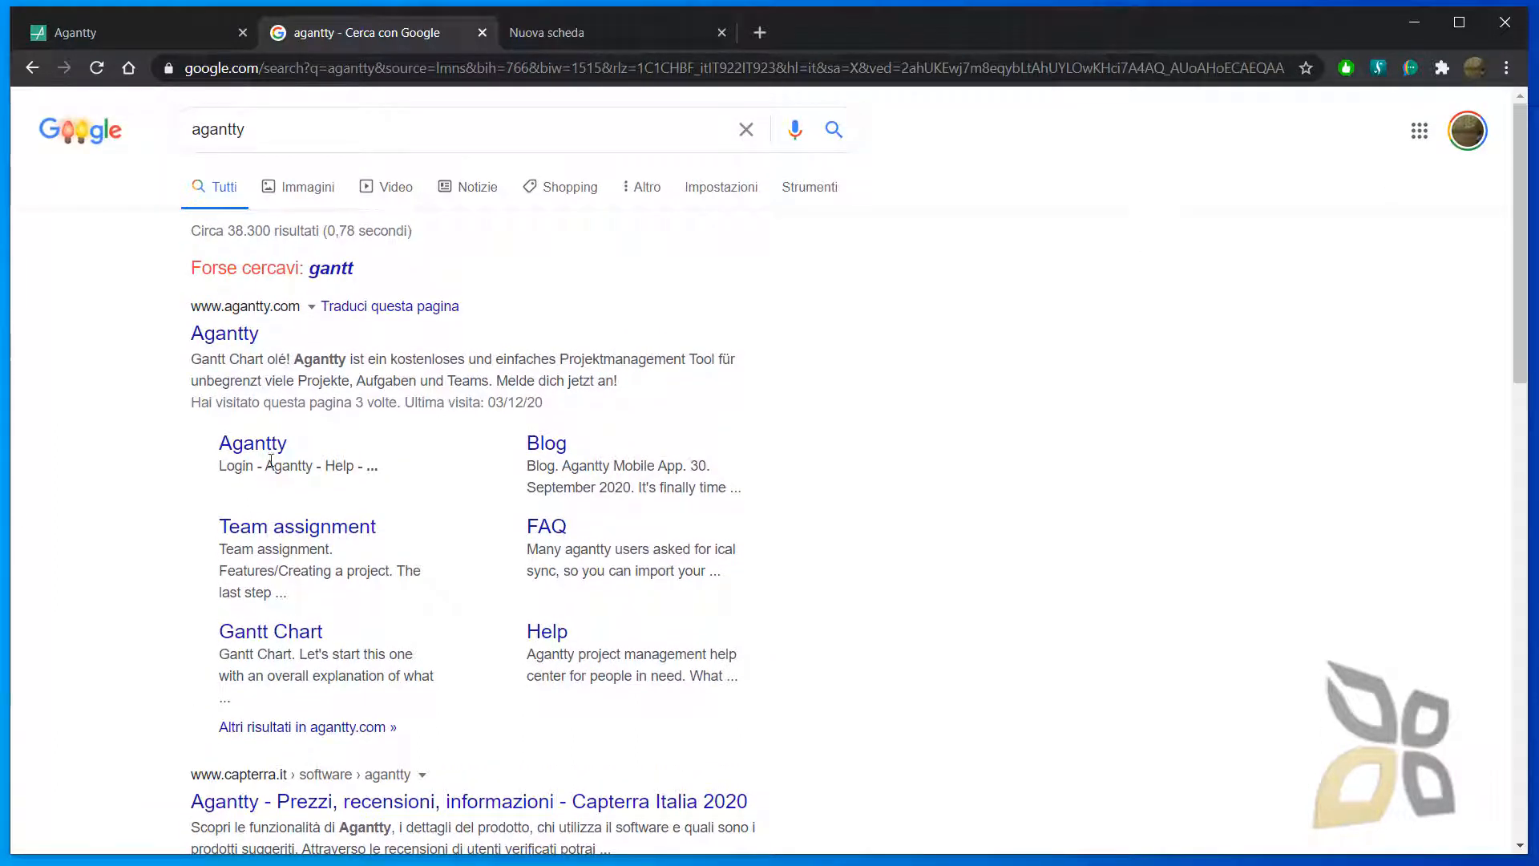
click(247, 347)
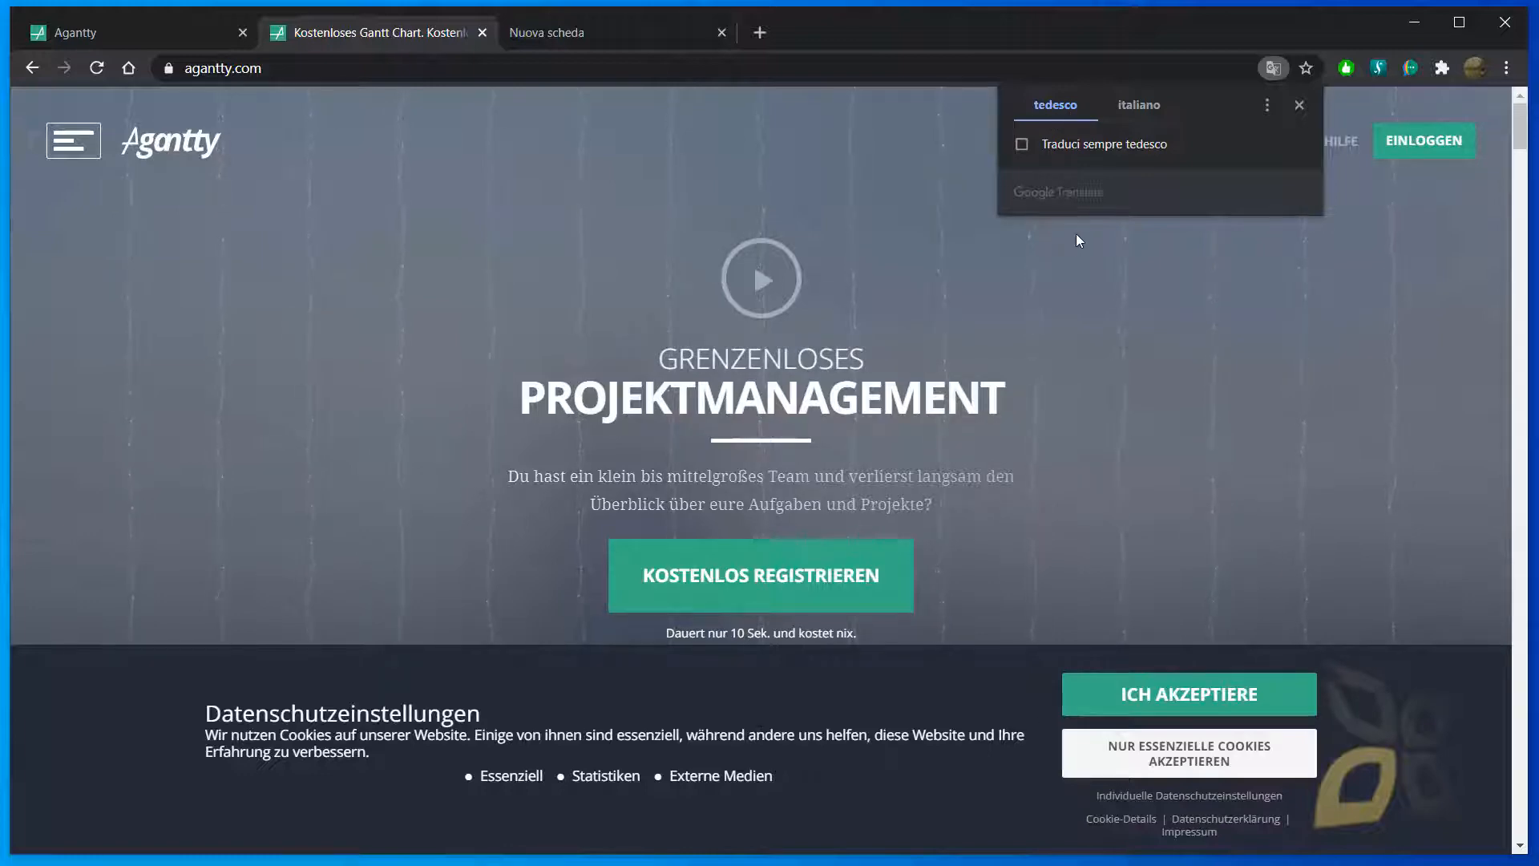
- Translate the Agantty home page from German into Italian and open the site's navigation menu
click(1144, 107)
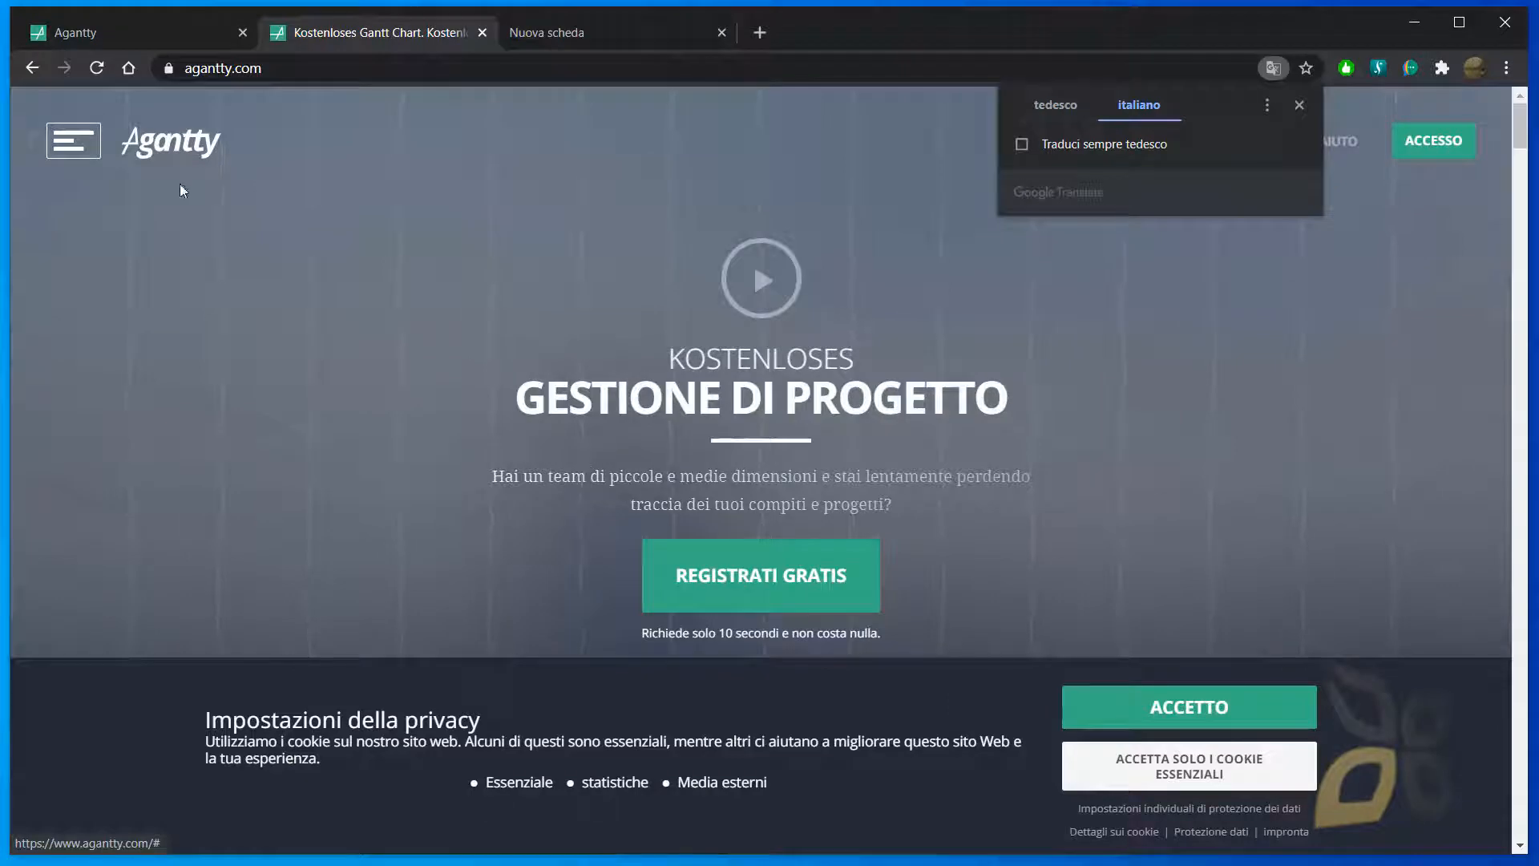
click(77, 156)
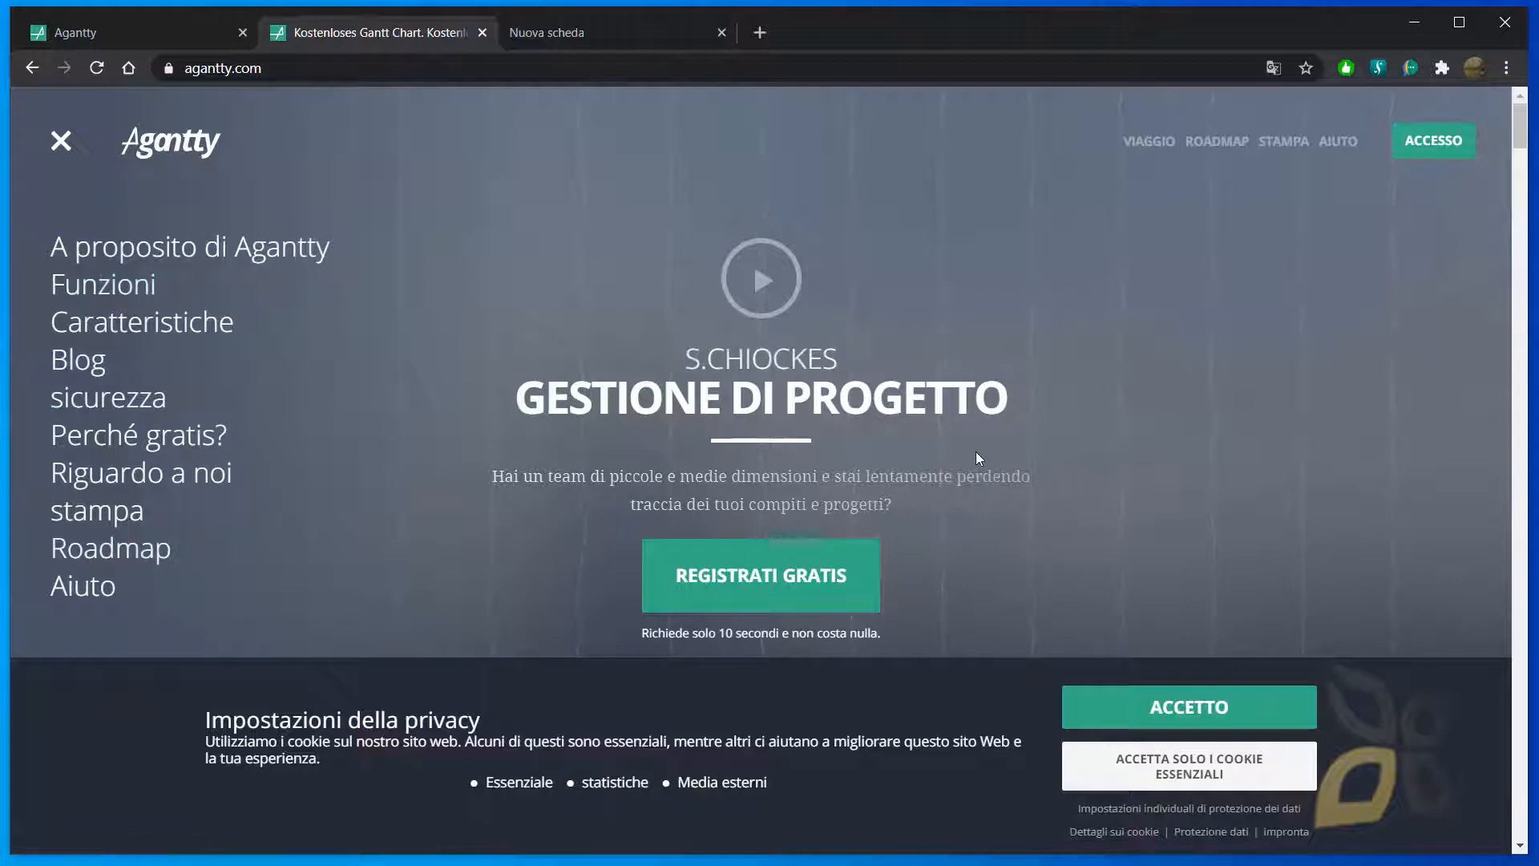
- Read the home page's introduction to Agantty, including its mobile app links and product video section
scroll(987, 445, down, 5)
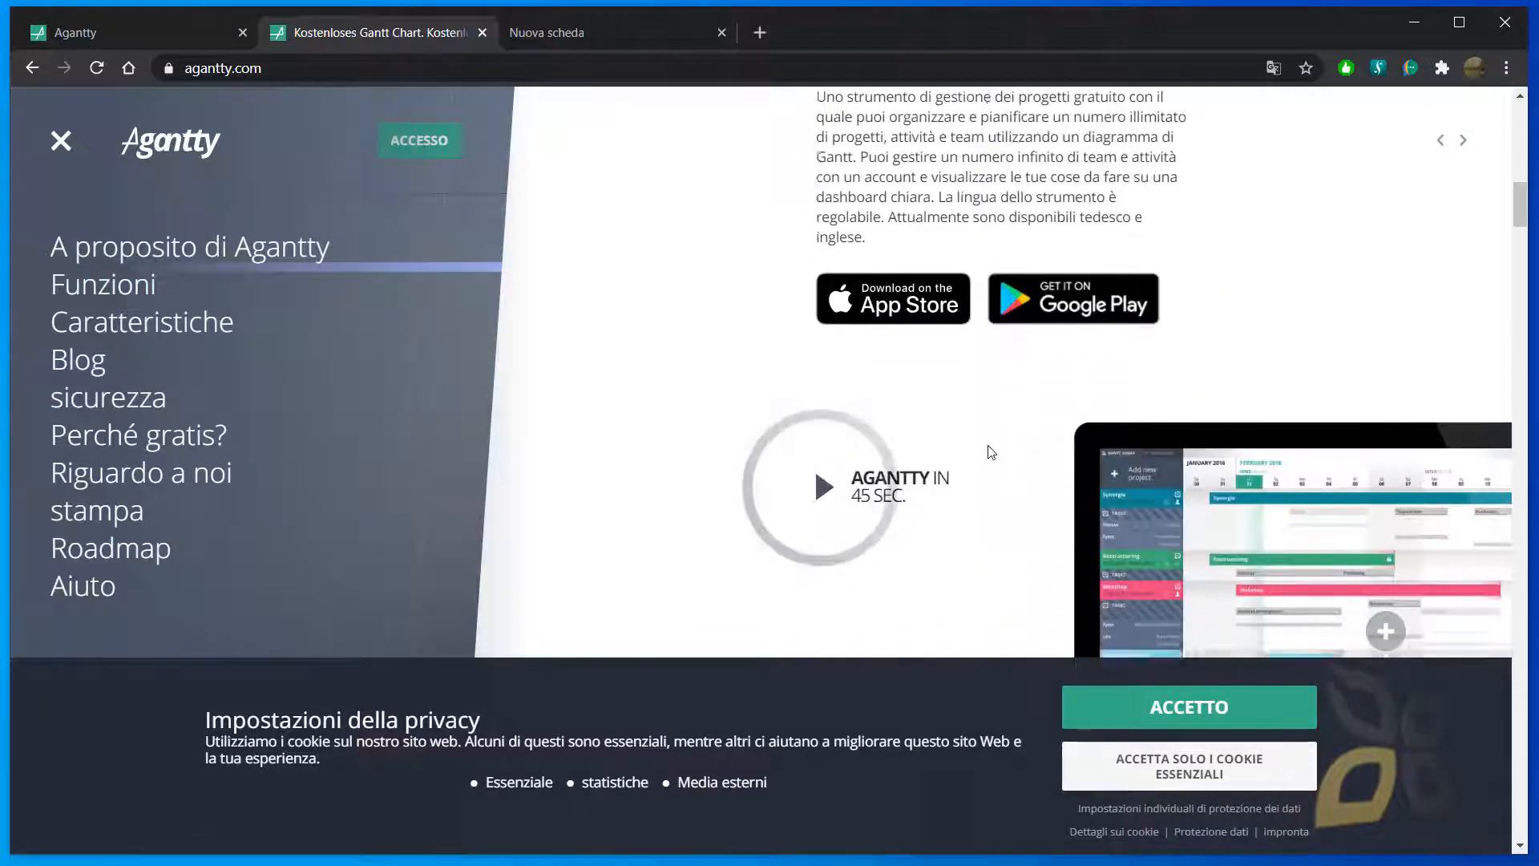
scroll(866, 219, up, 3)
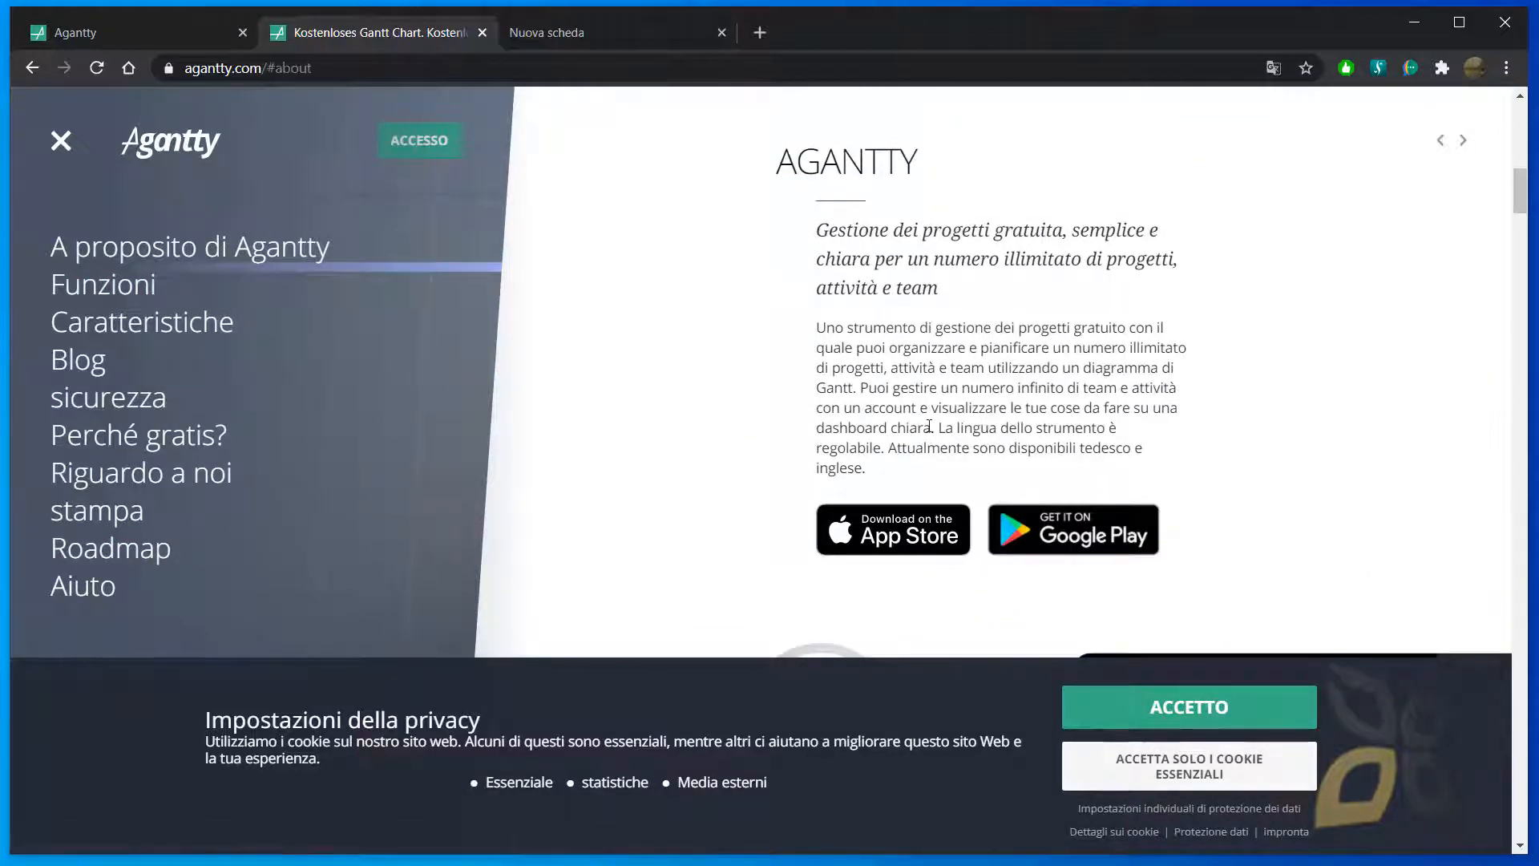
scroll(916, 405, down, 3)
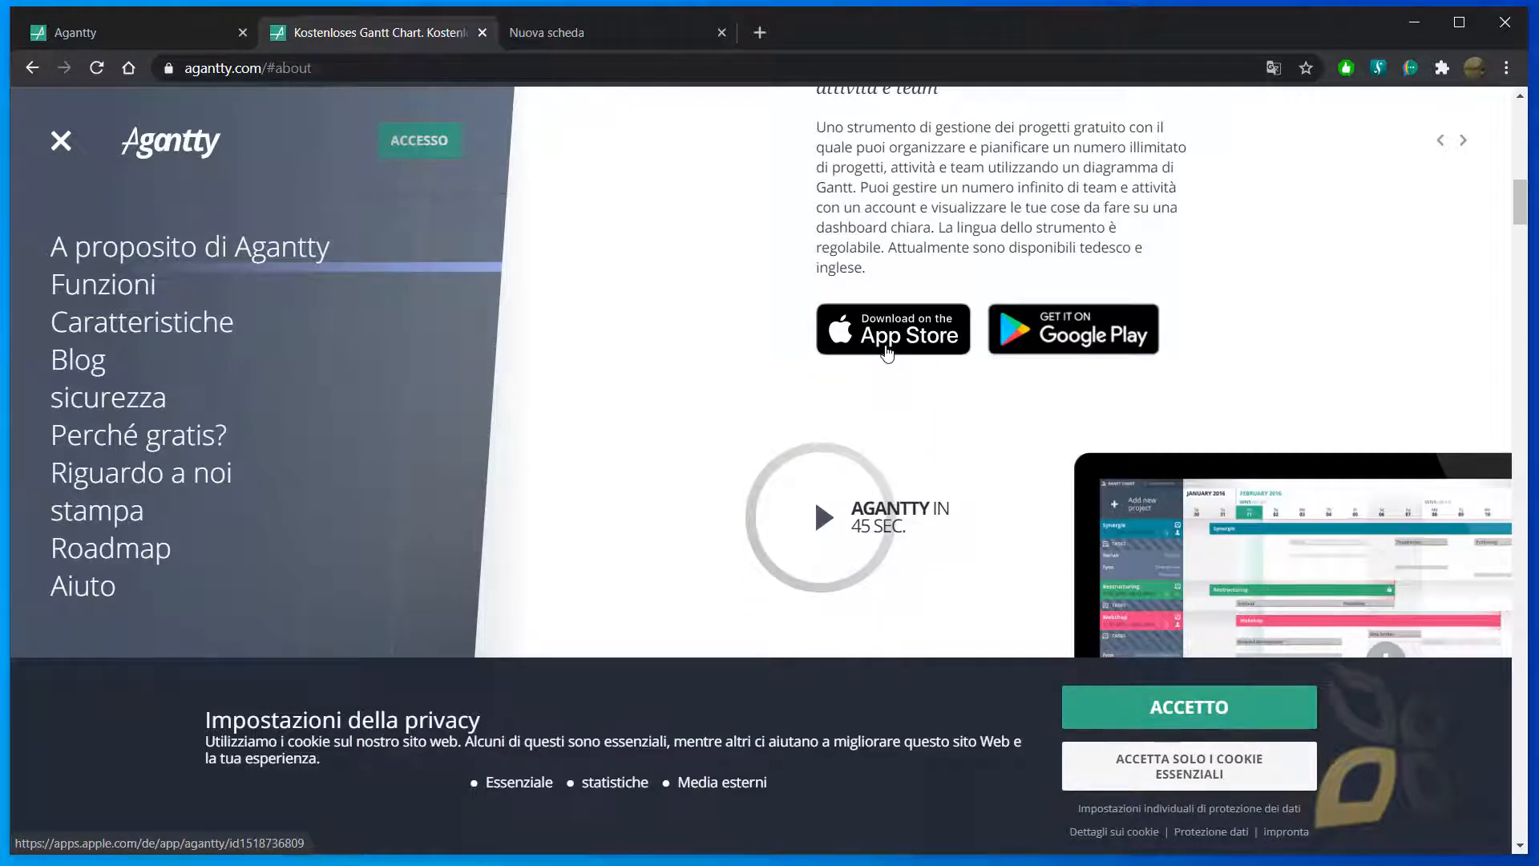
scroll(887, 353, down, 1)
scroll(1011, 286, down, 5)
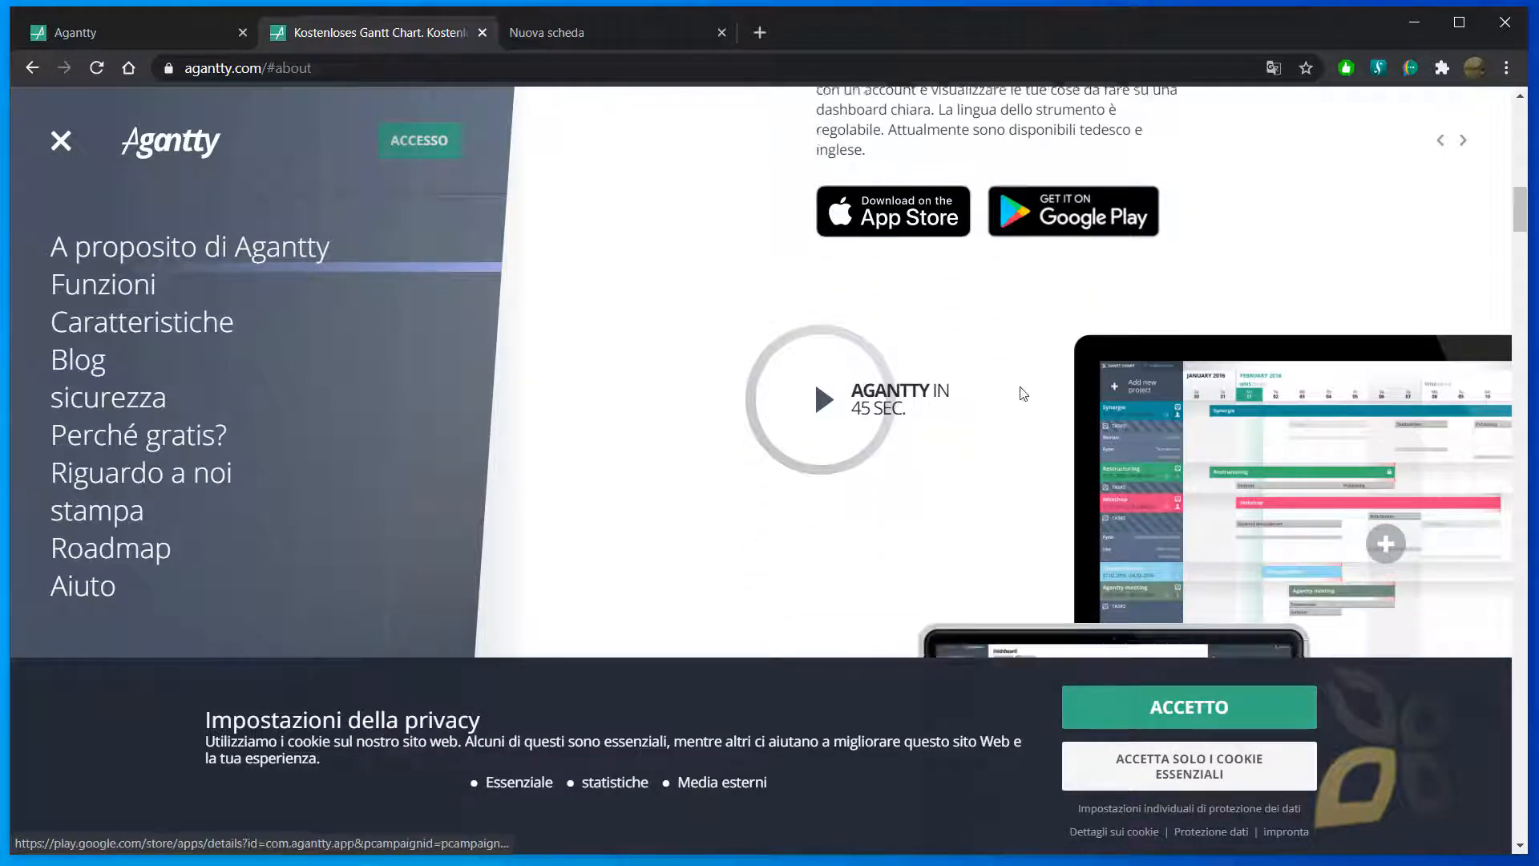
scroll(1022, 387, up, 5)
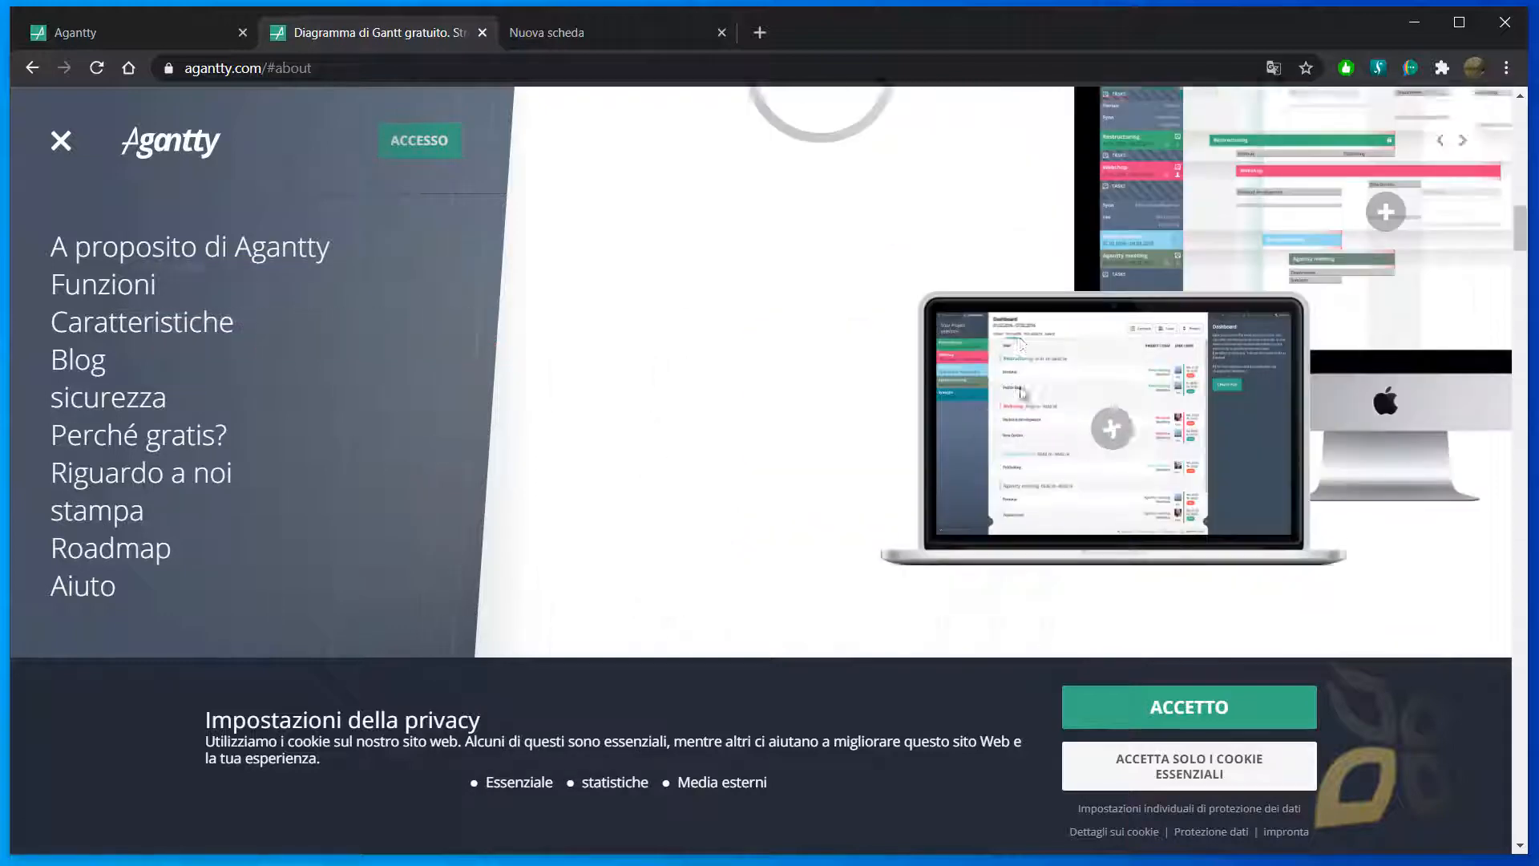
- Review the page's sections on creating projects, tasks and teams and its overview of Agantty's features
scroll(967, 435, down, 8)
scroll(967, 435, down, 5)
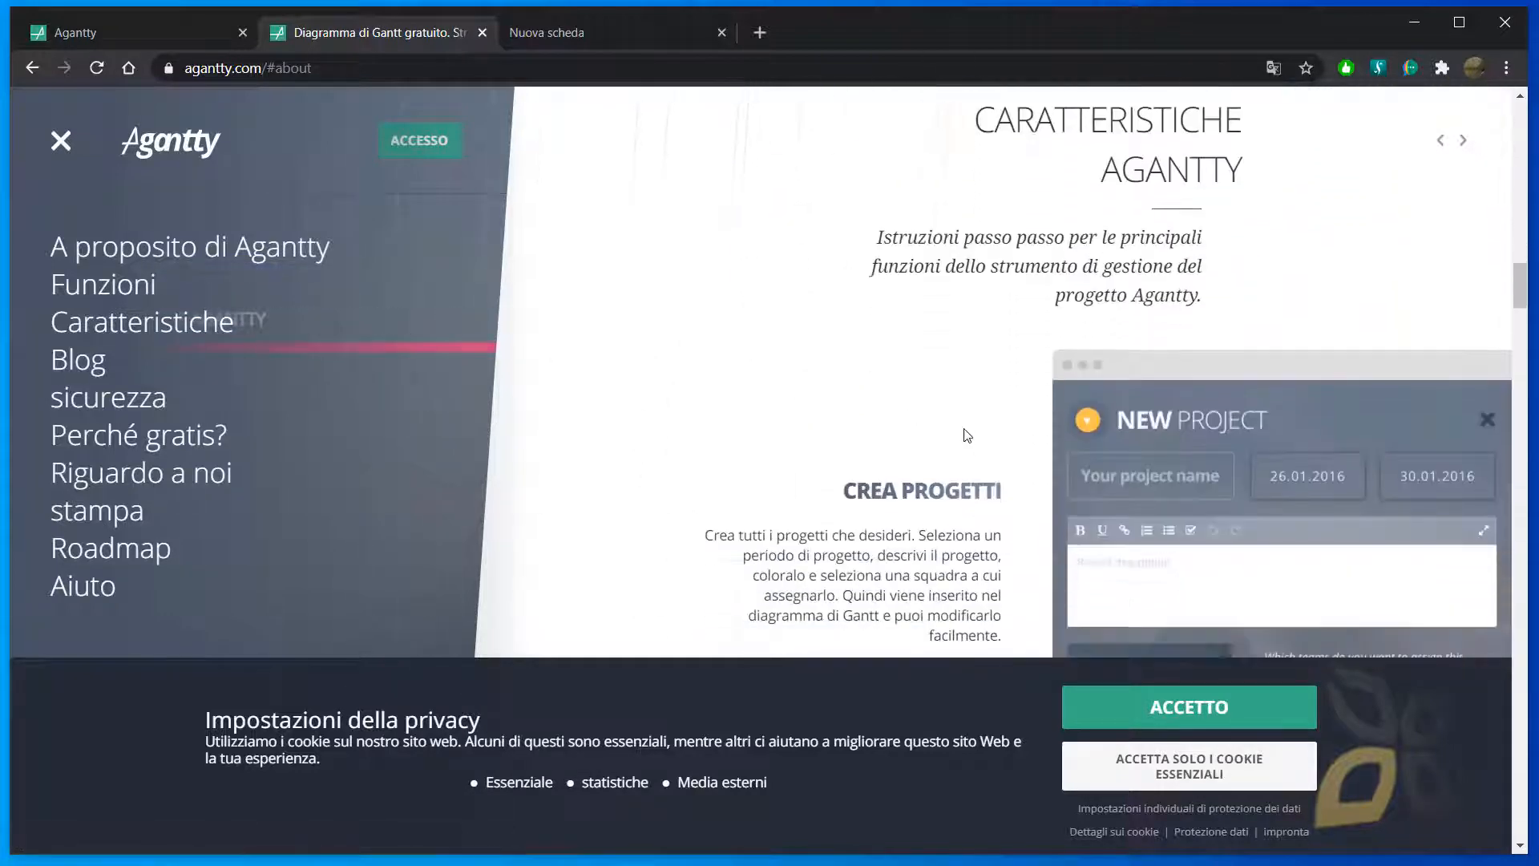
scroll(967, 435, down, 3)
scroll(968, 436, down, 3)
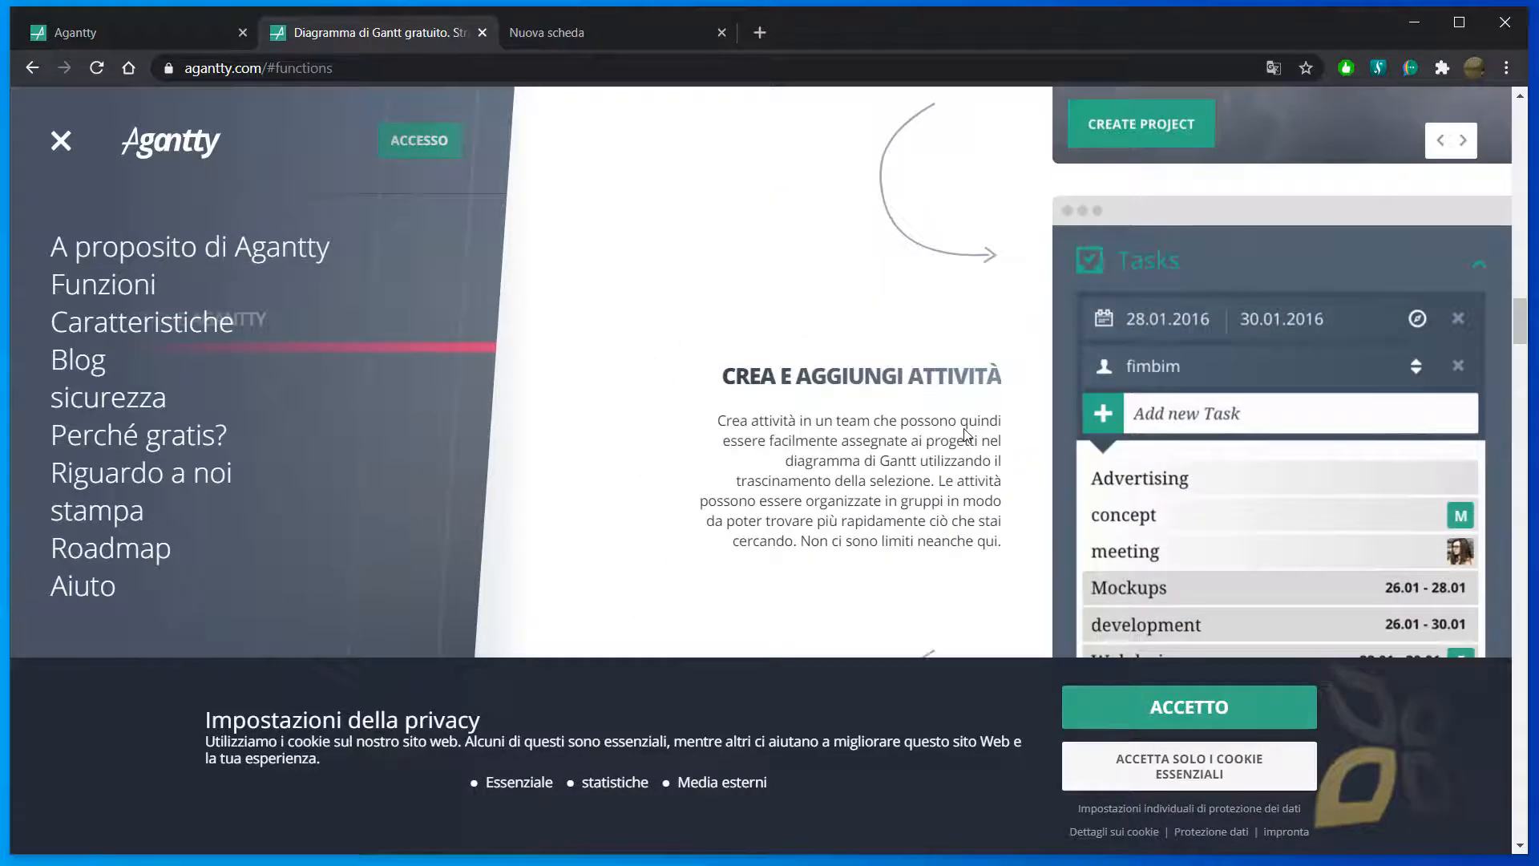
scroll(968, 436, down, 3)
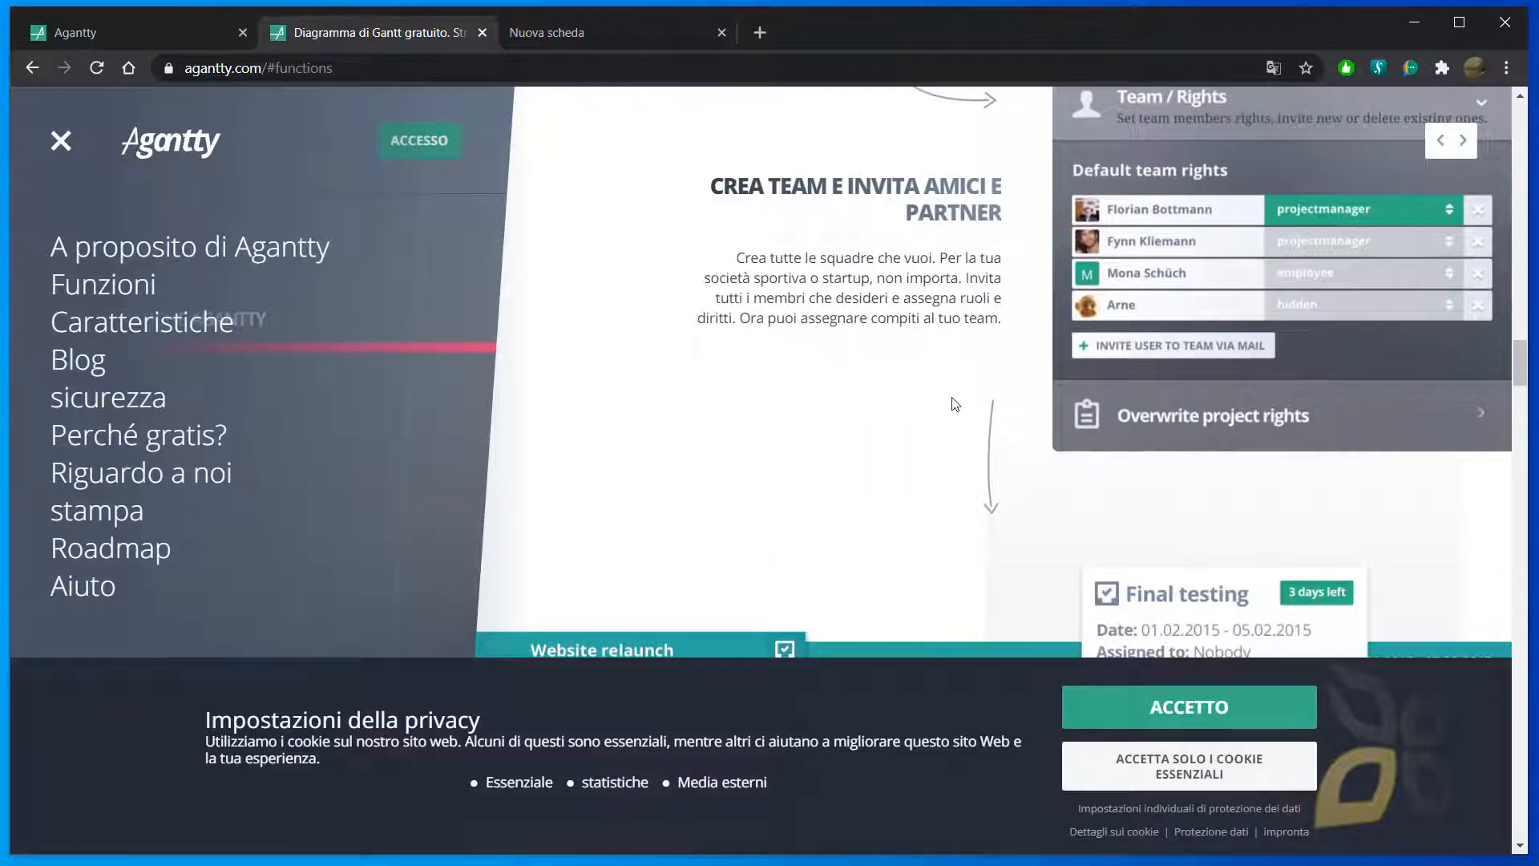
scroll(952, 398, down, 8)
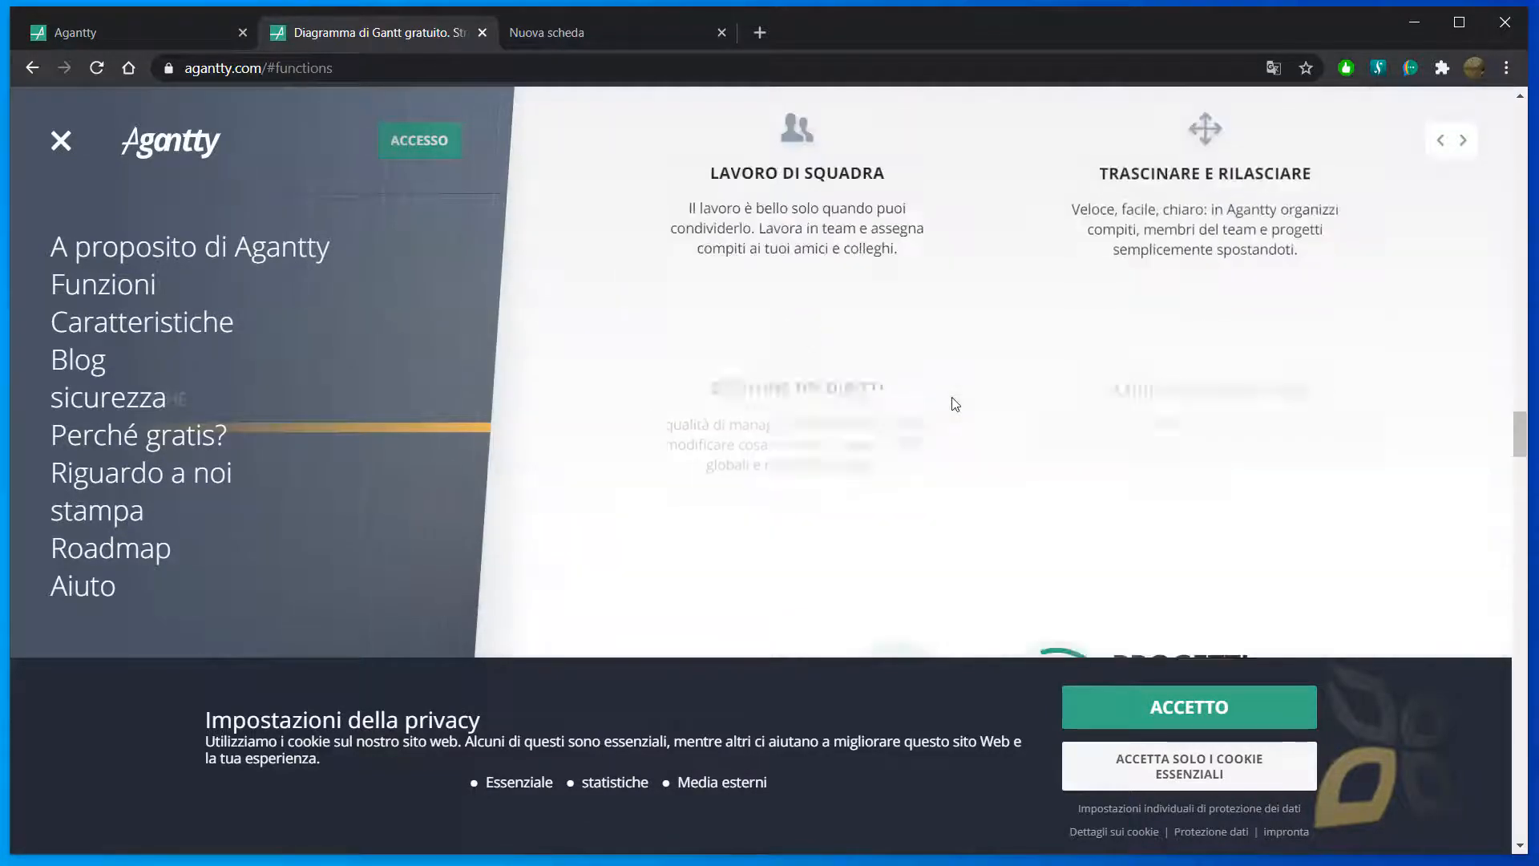
scroll(955, 404, up, 2)
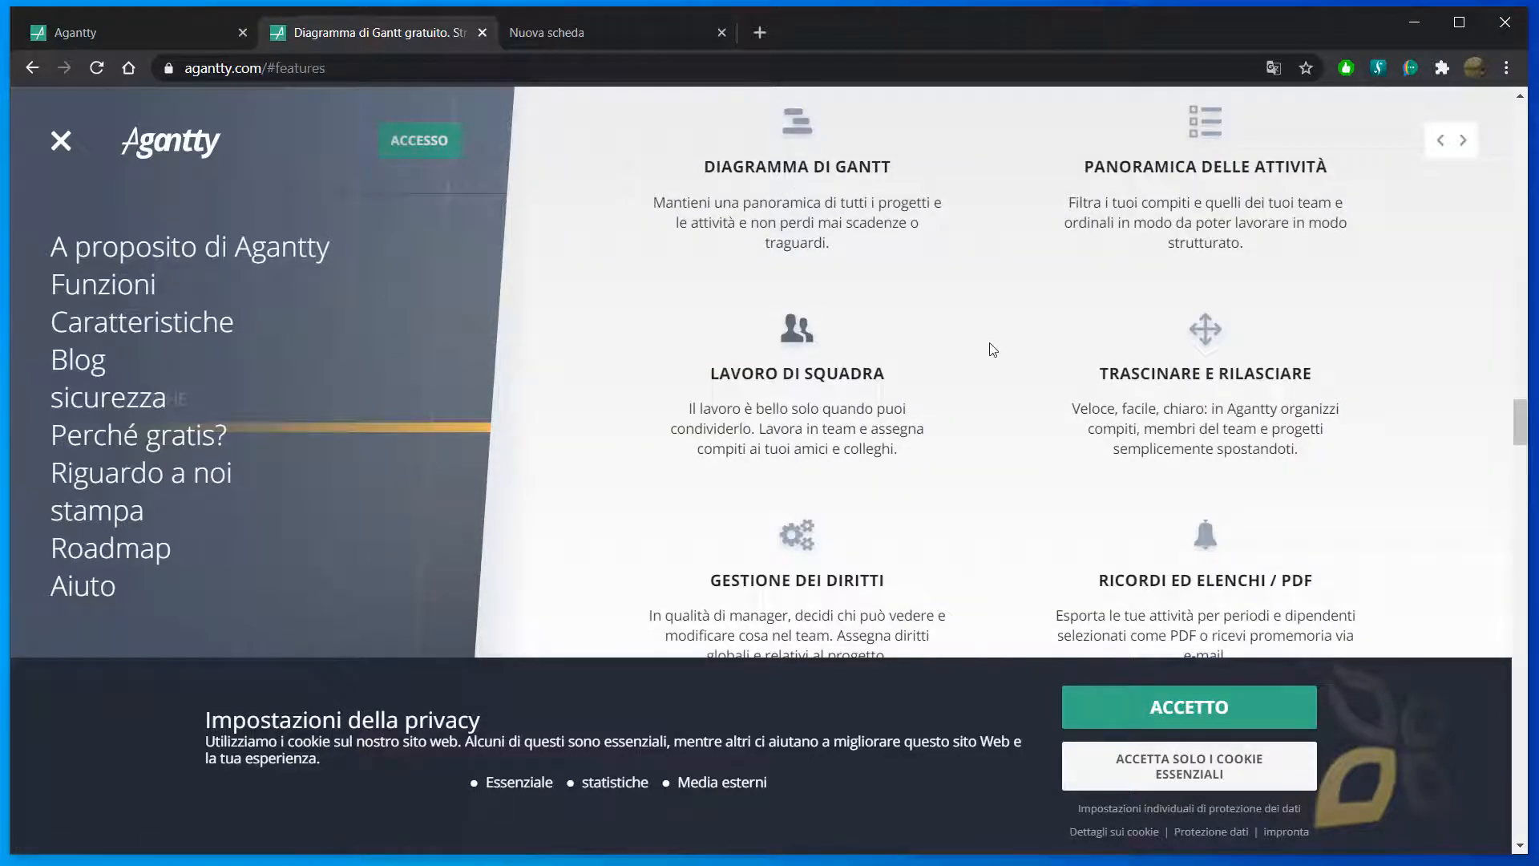
scroll(998, 393, down, 8)
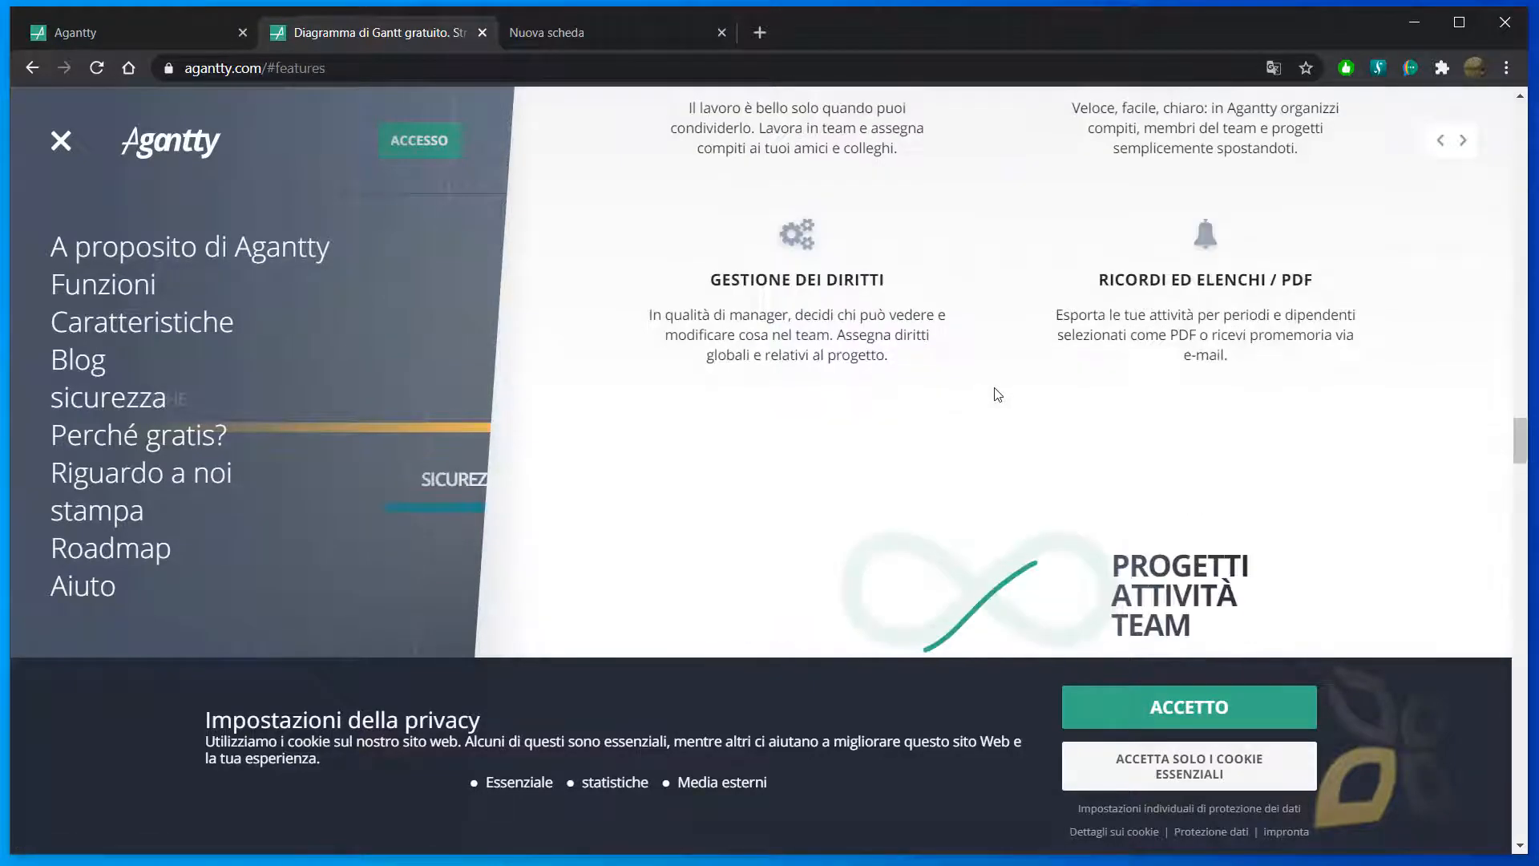
- Look through the home page's security, roadmap, pricing rationale, testimonials, blog and about-us sections
scroll(995, 393, down, 10)
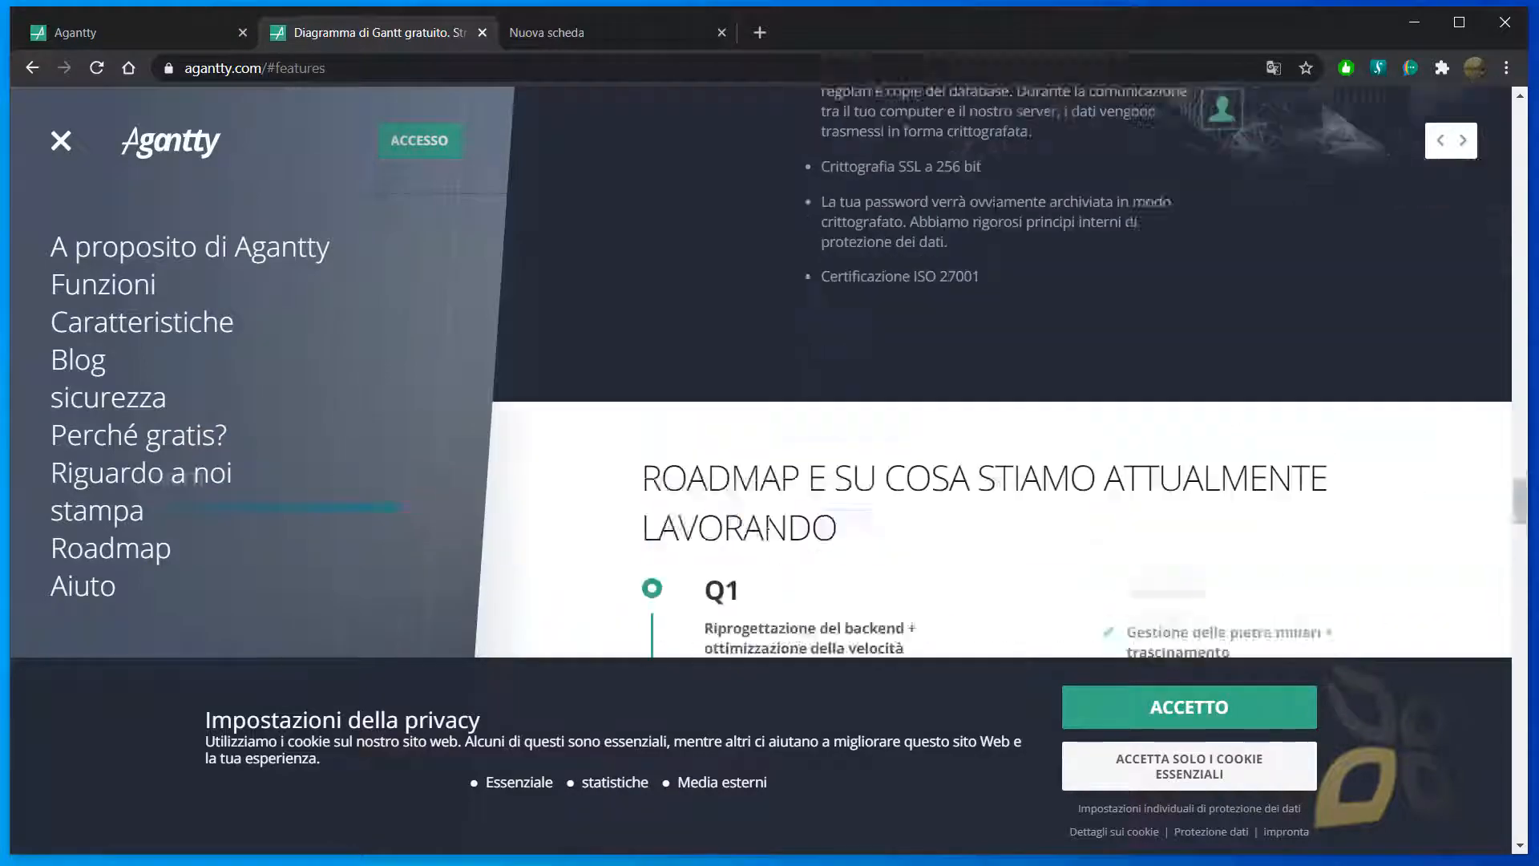
scroll(997, 394, down, 10)
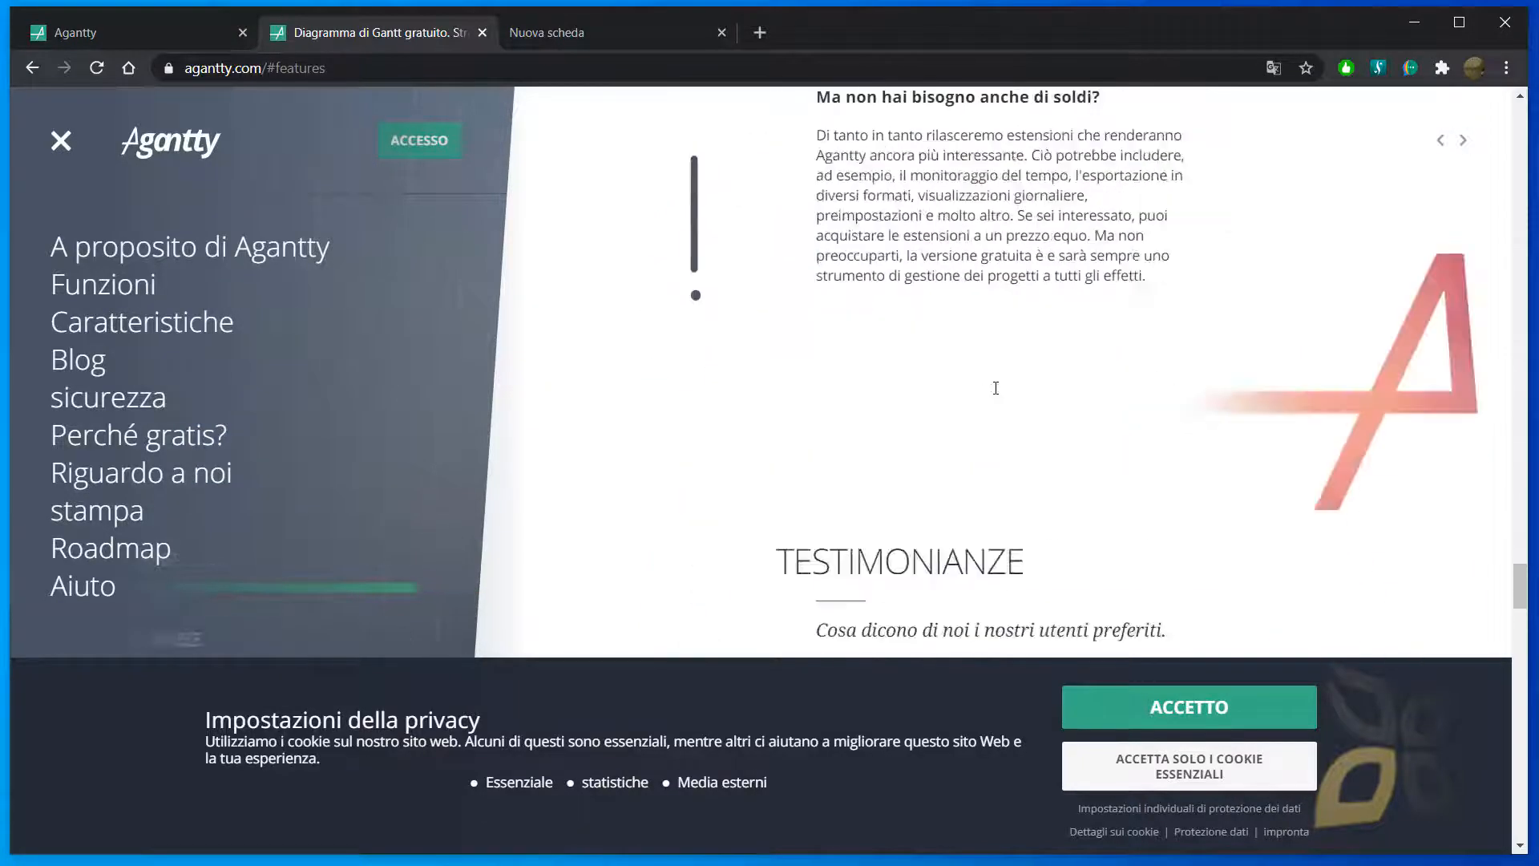
scroll(995, 394, down, 10)
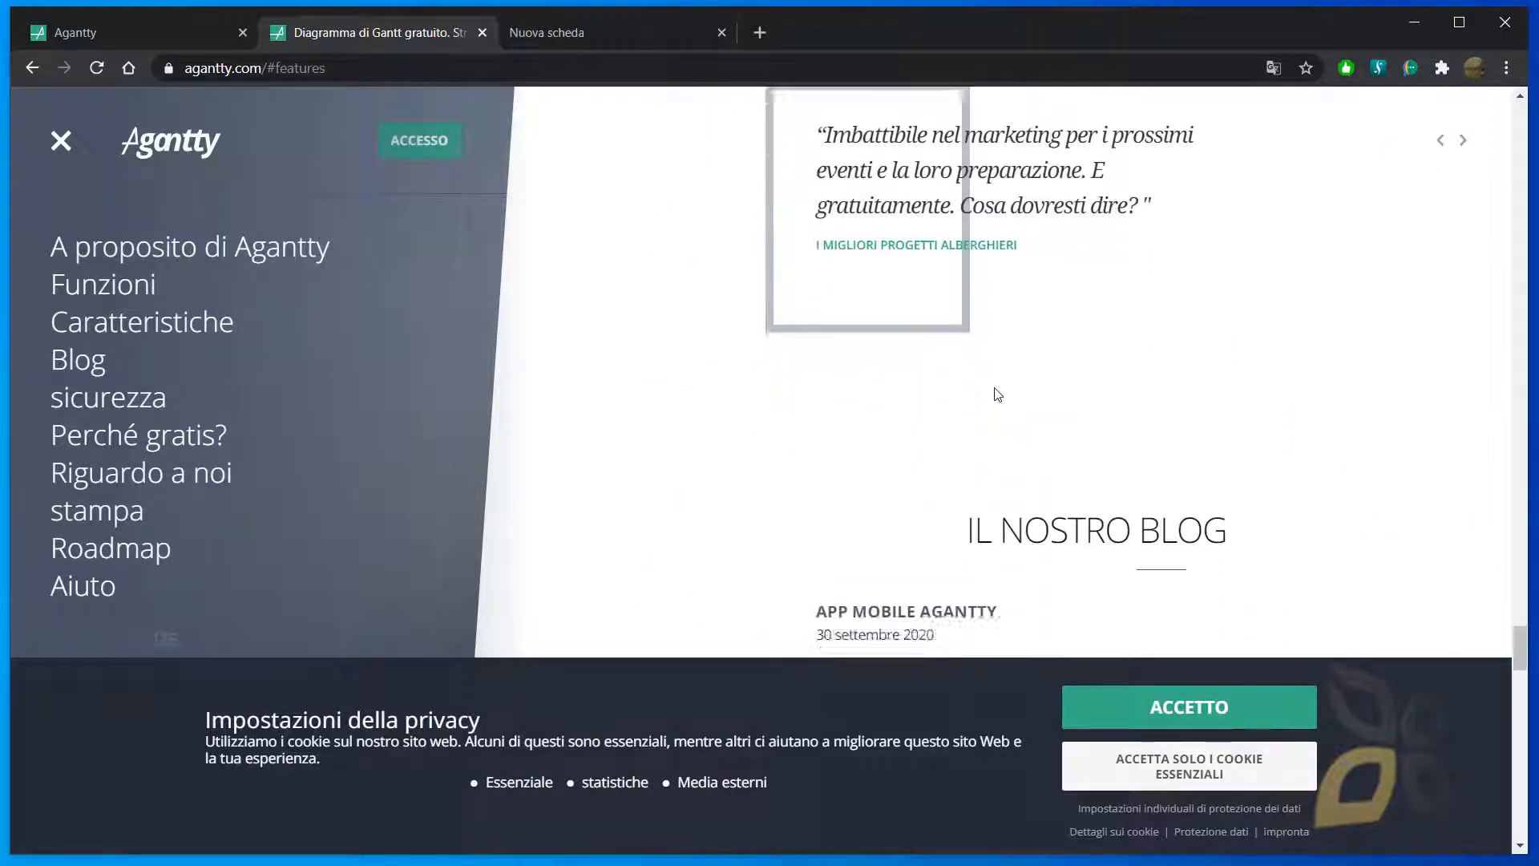
scroll(994, 397, down, 10)
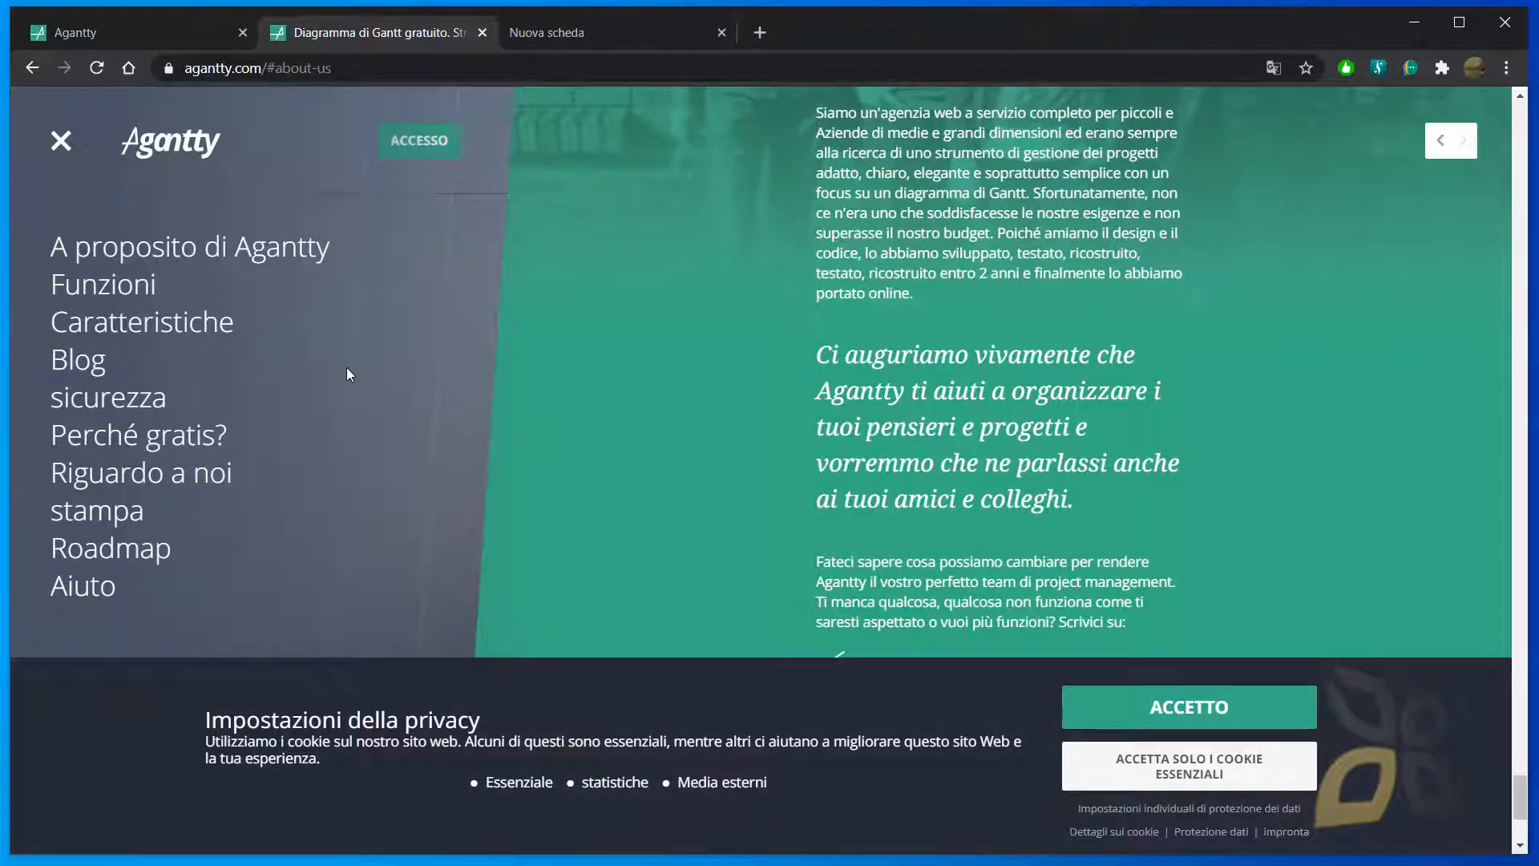
scroll(347, 367, up, 10)
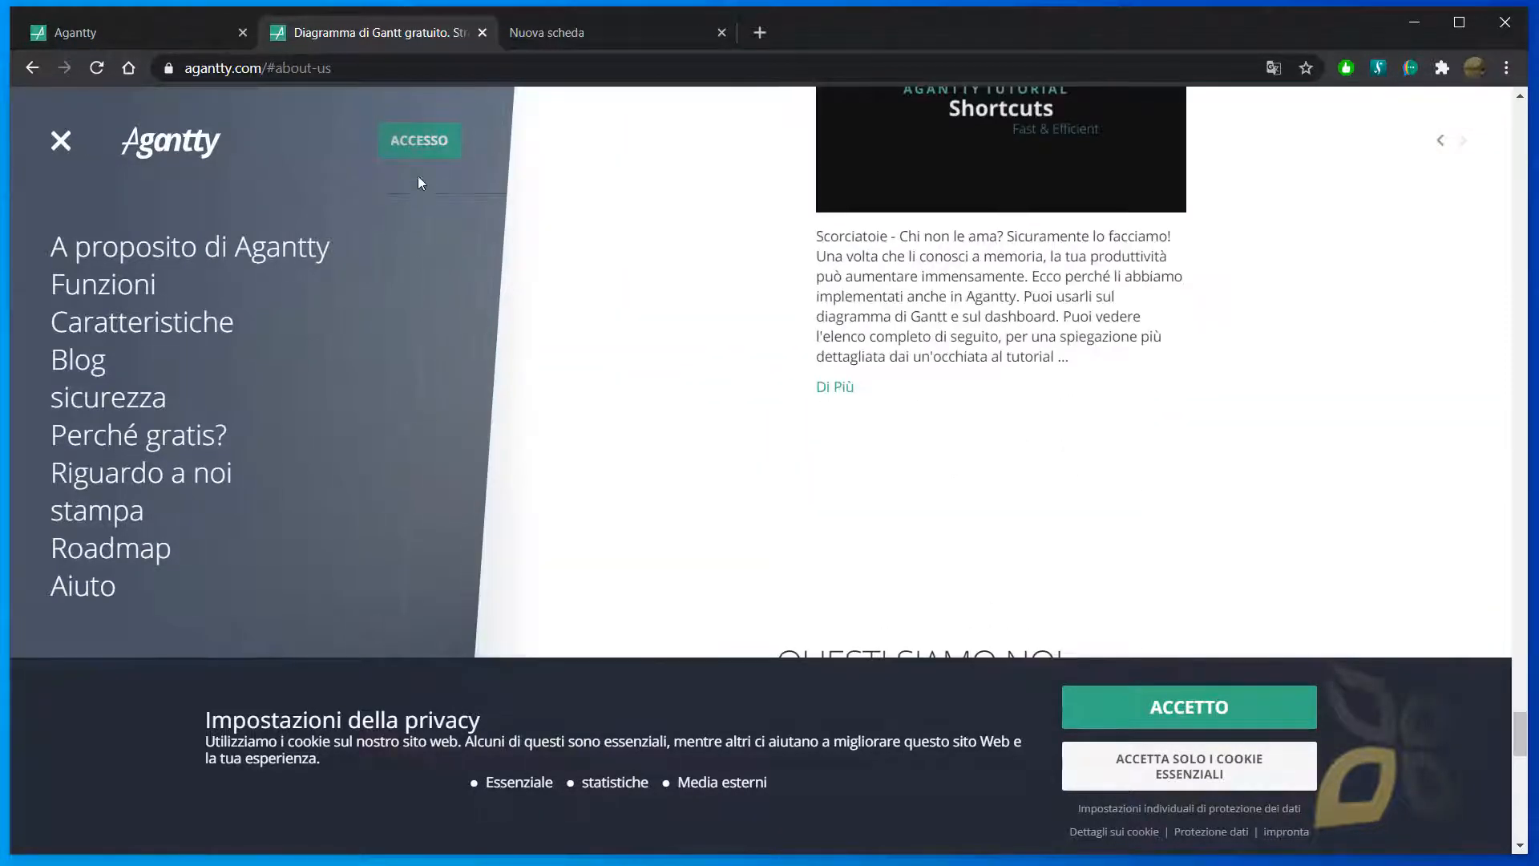
- Close the site's navigation menu and accept all cookies in the privacy settings notice
click(70, 154)
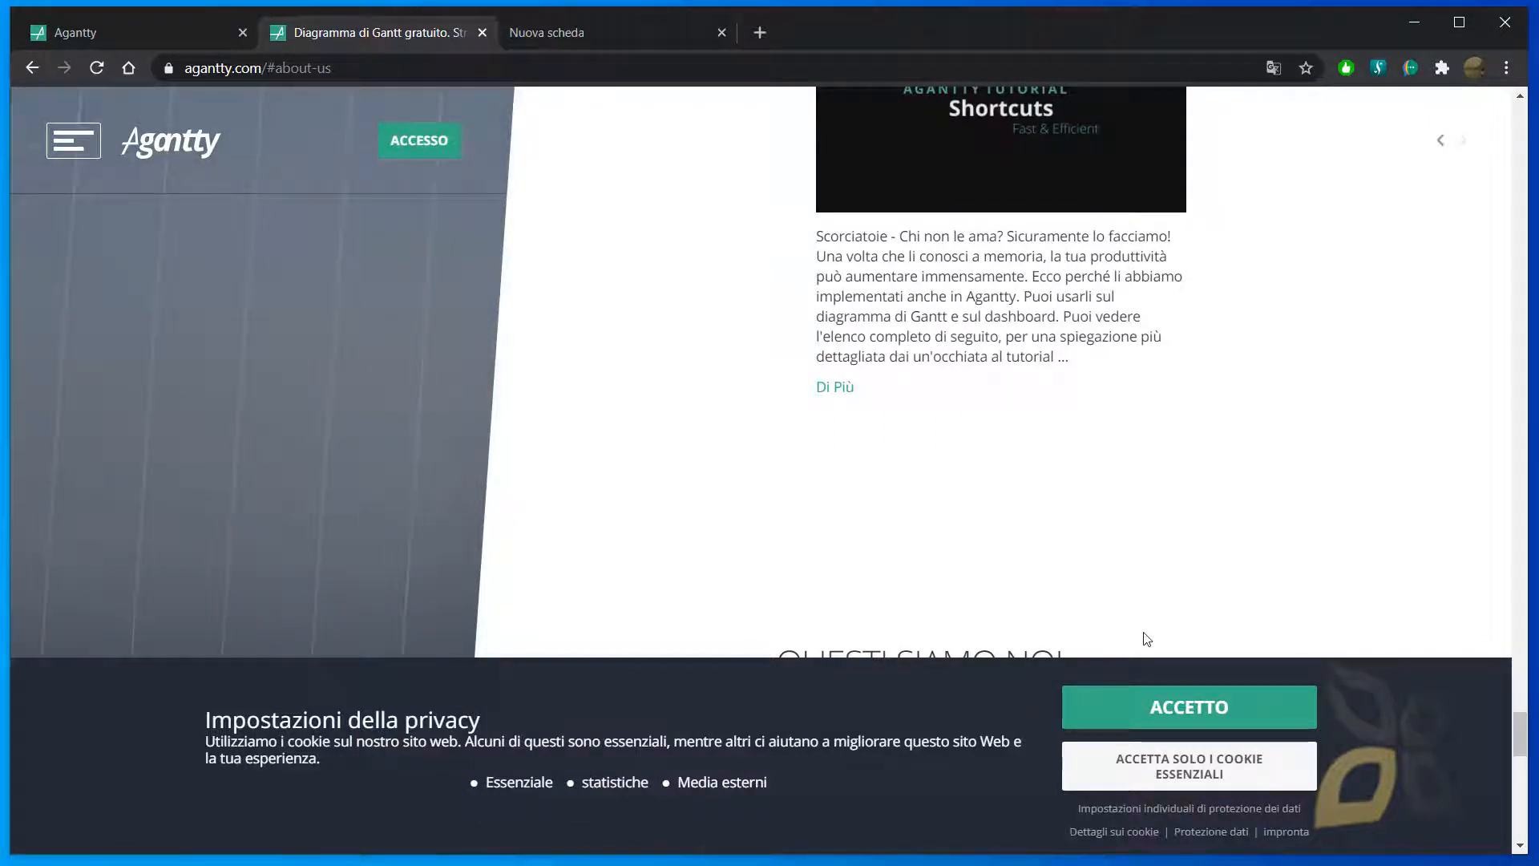
click(1194, 707)
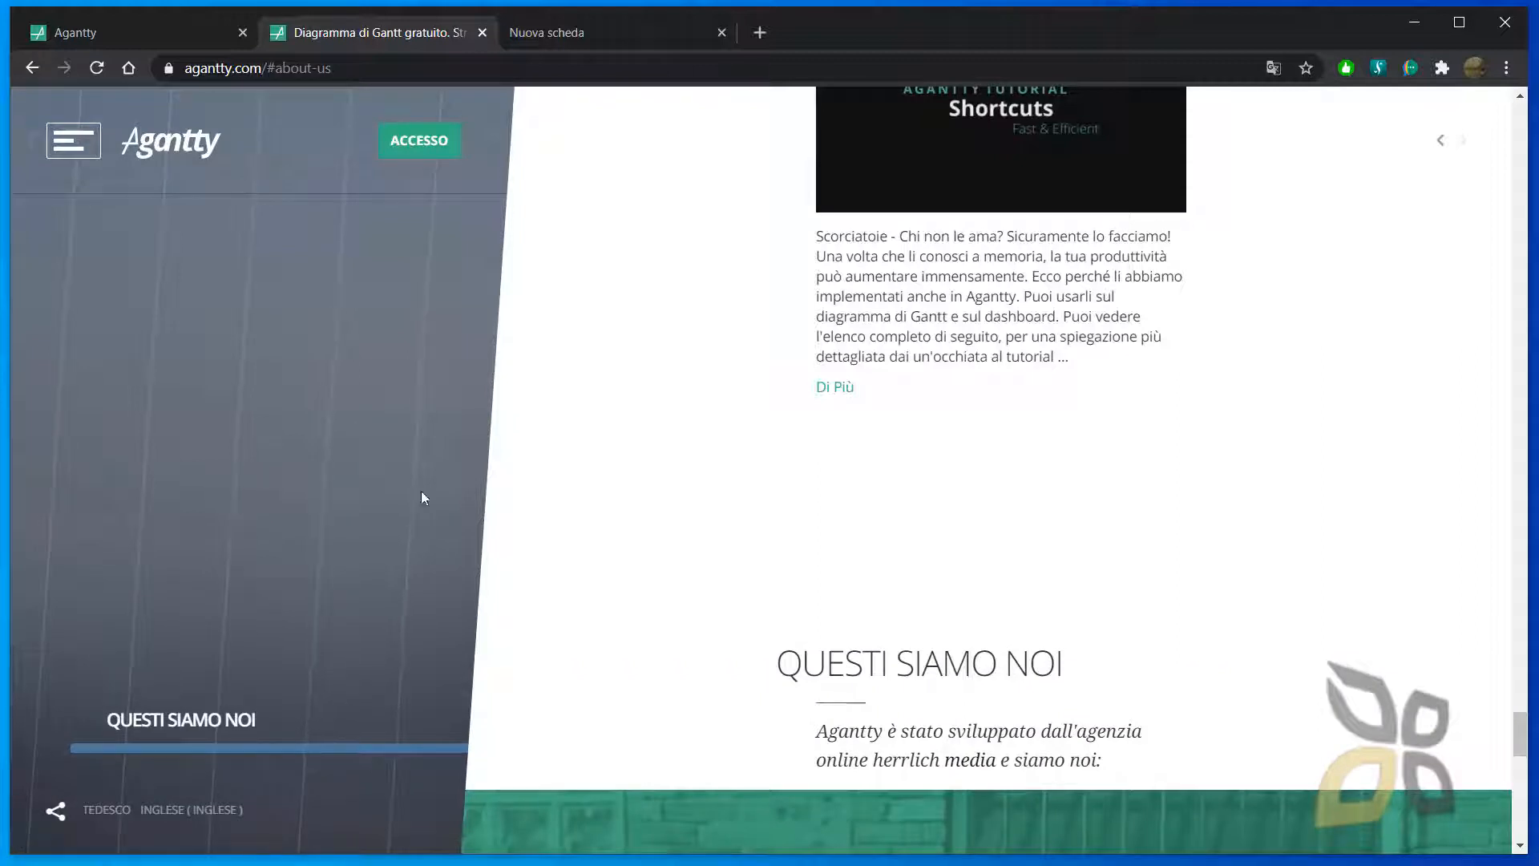
- Change the Agantty website's language to English and accept the cookies in its privacy notice
click(176, 814)
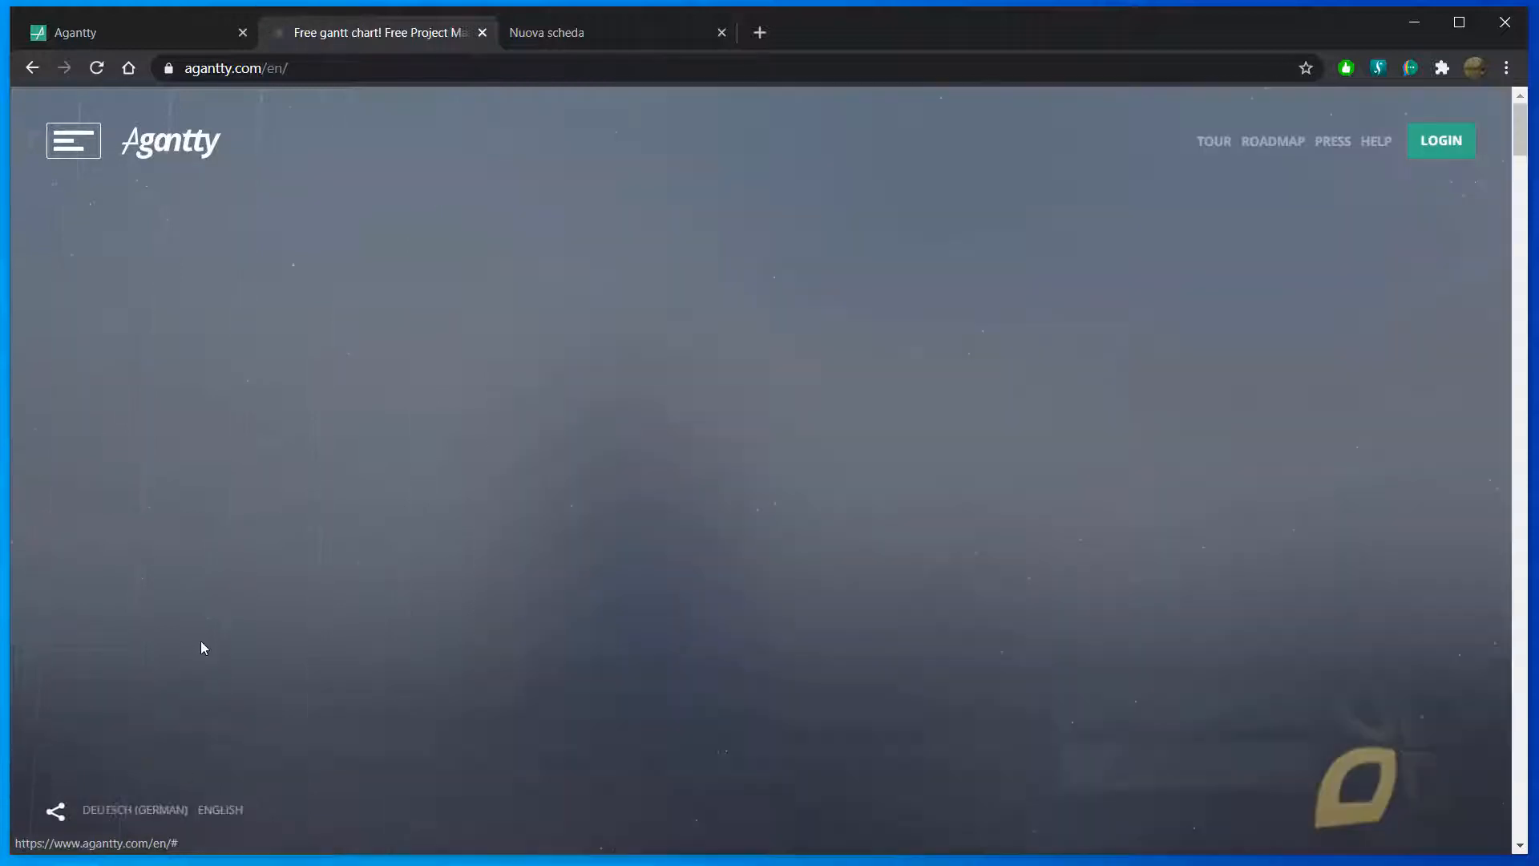
click(1193, 702)
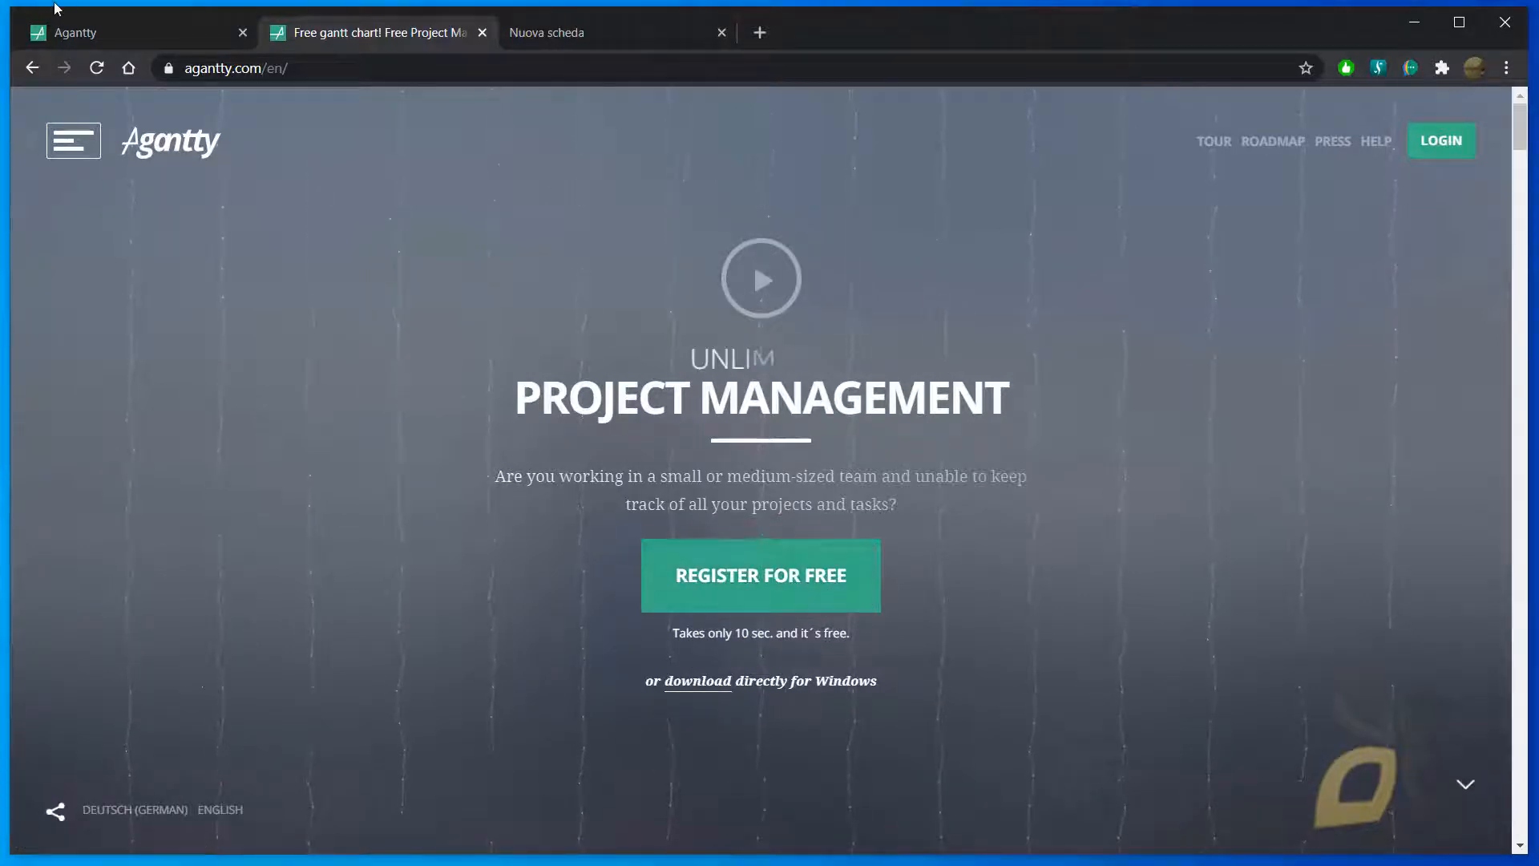
- Switch to the open Agantty app with the Gantt chart and enlarge the browser window to fill the screen
click(125, 28)
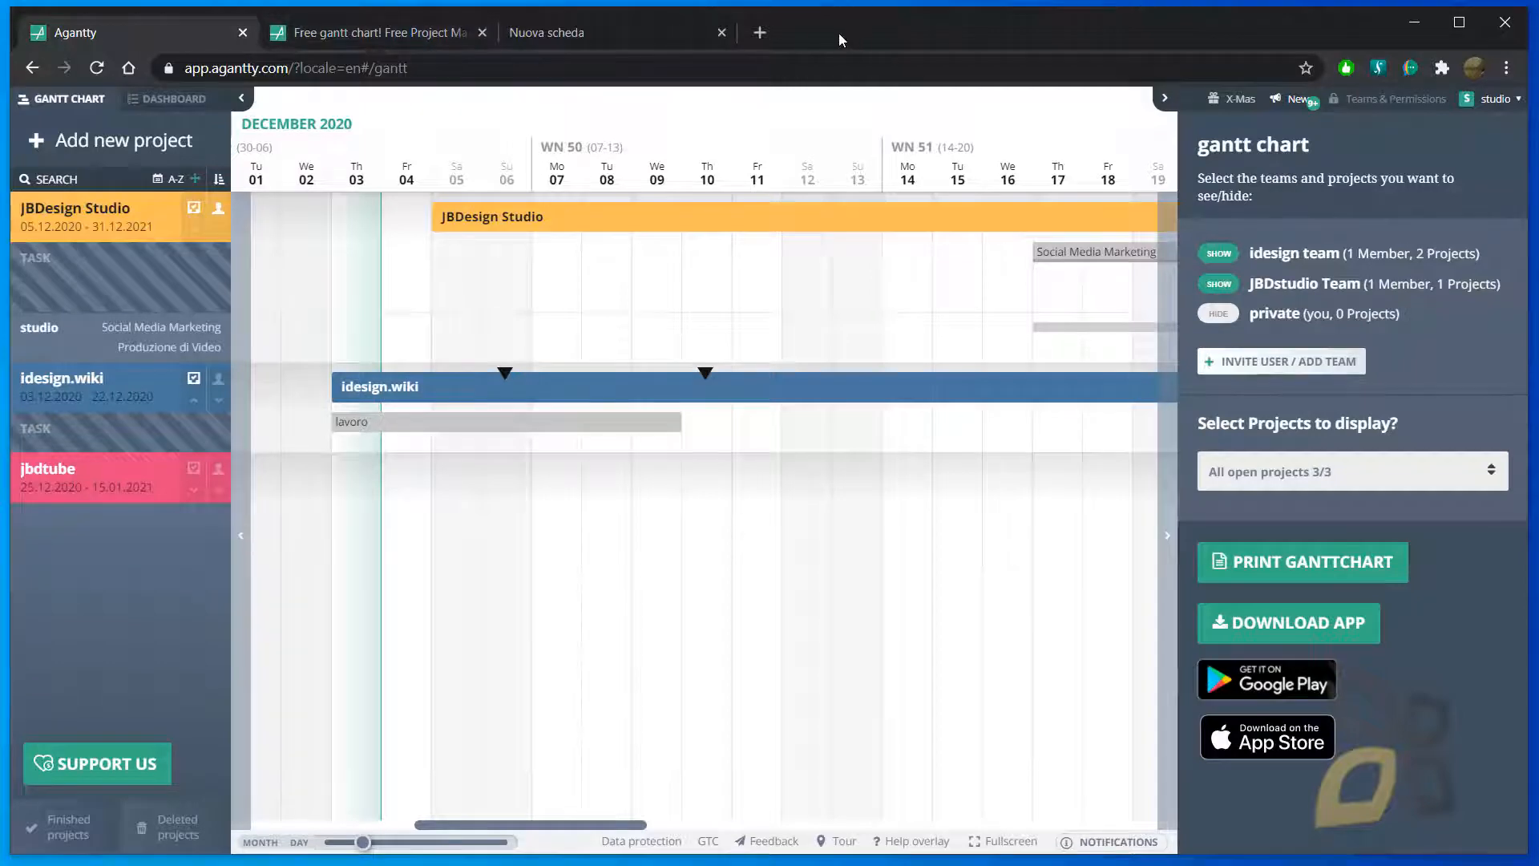
drag(850, 34, 842, 24)
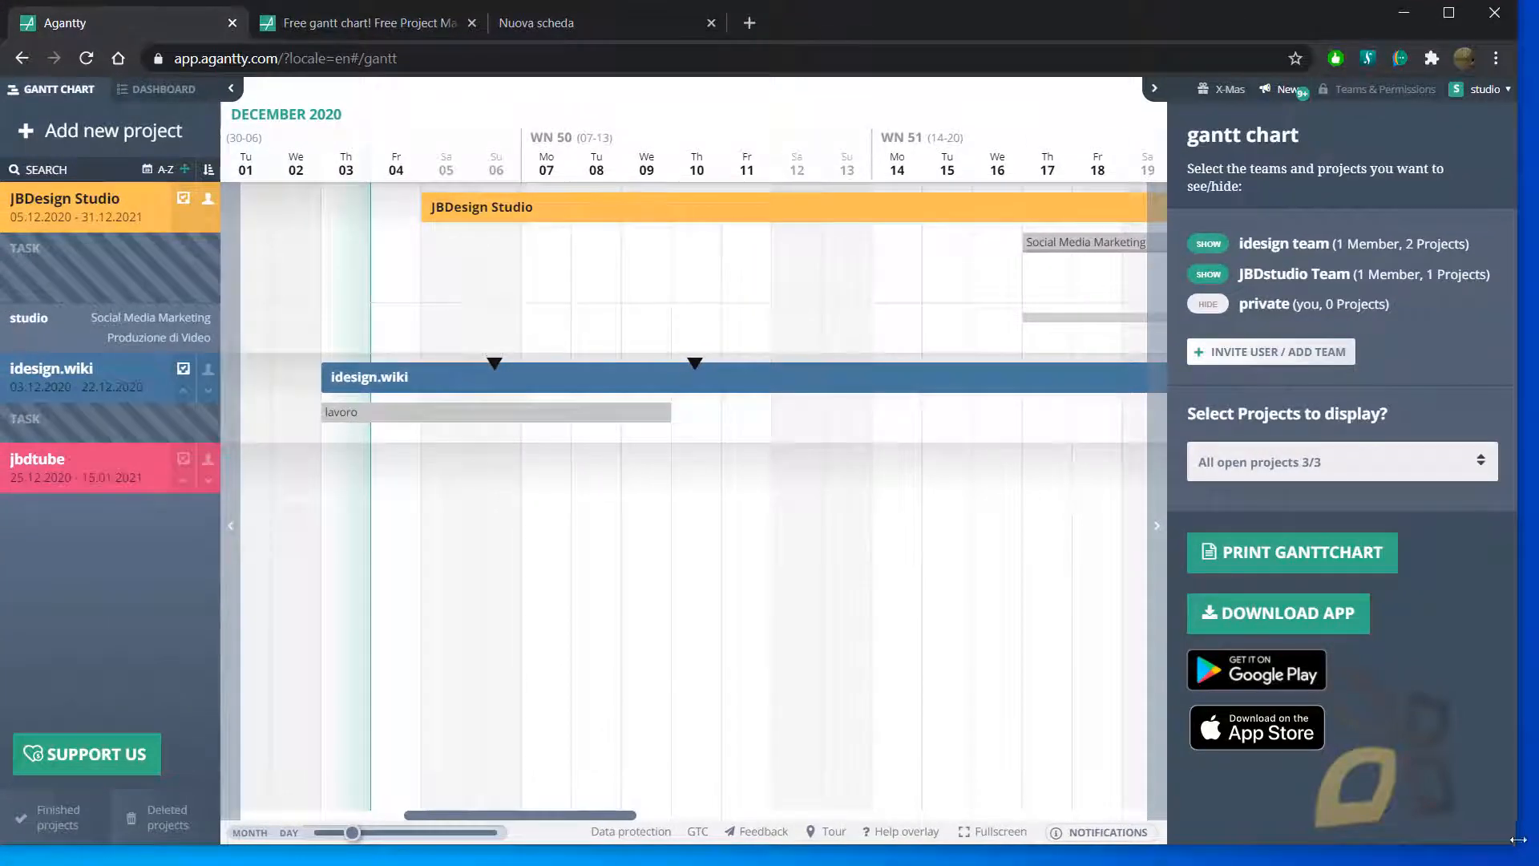
drag(1517, 847, 1538, 865)
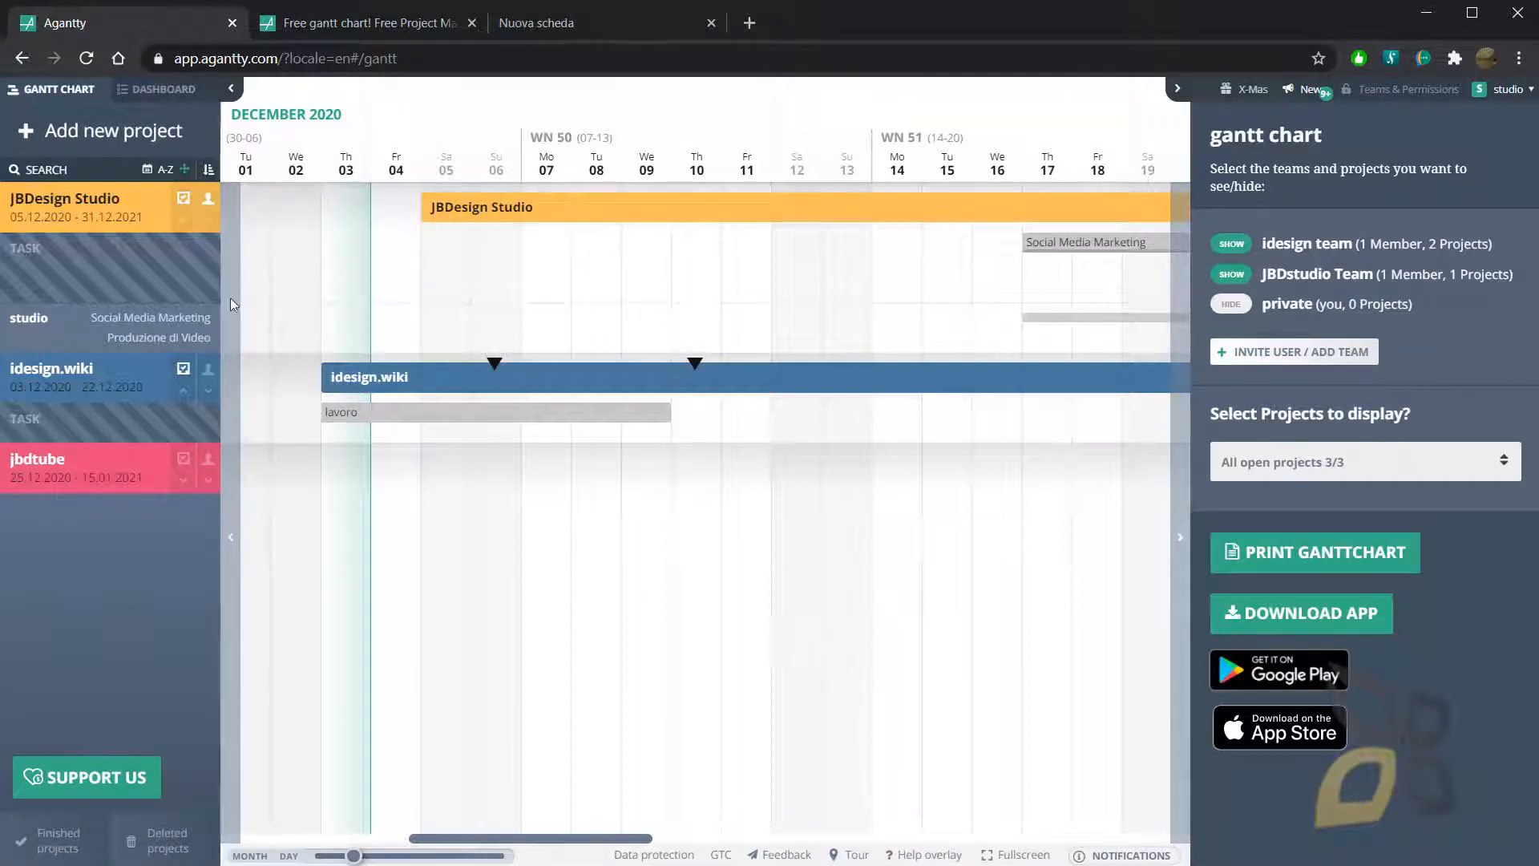
- Compare the dashboard's task overview for this month with the Gantt chart view, ending on the Gantt chart
click(155, 93)
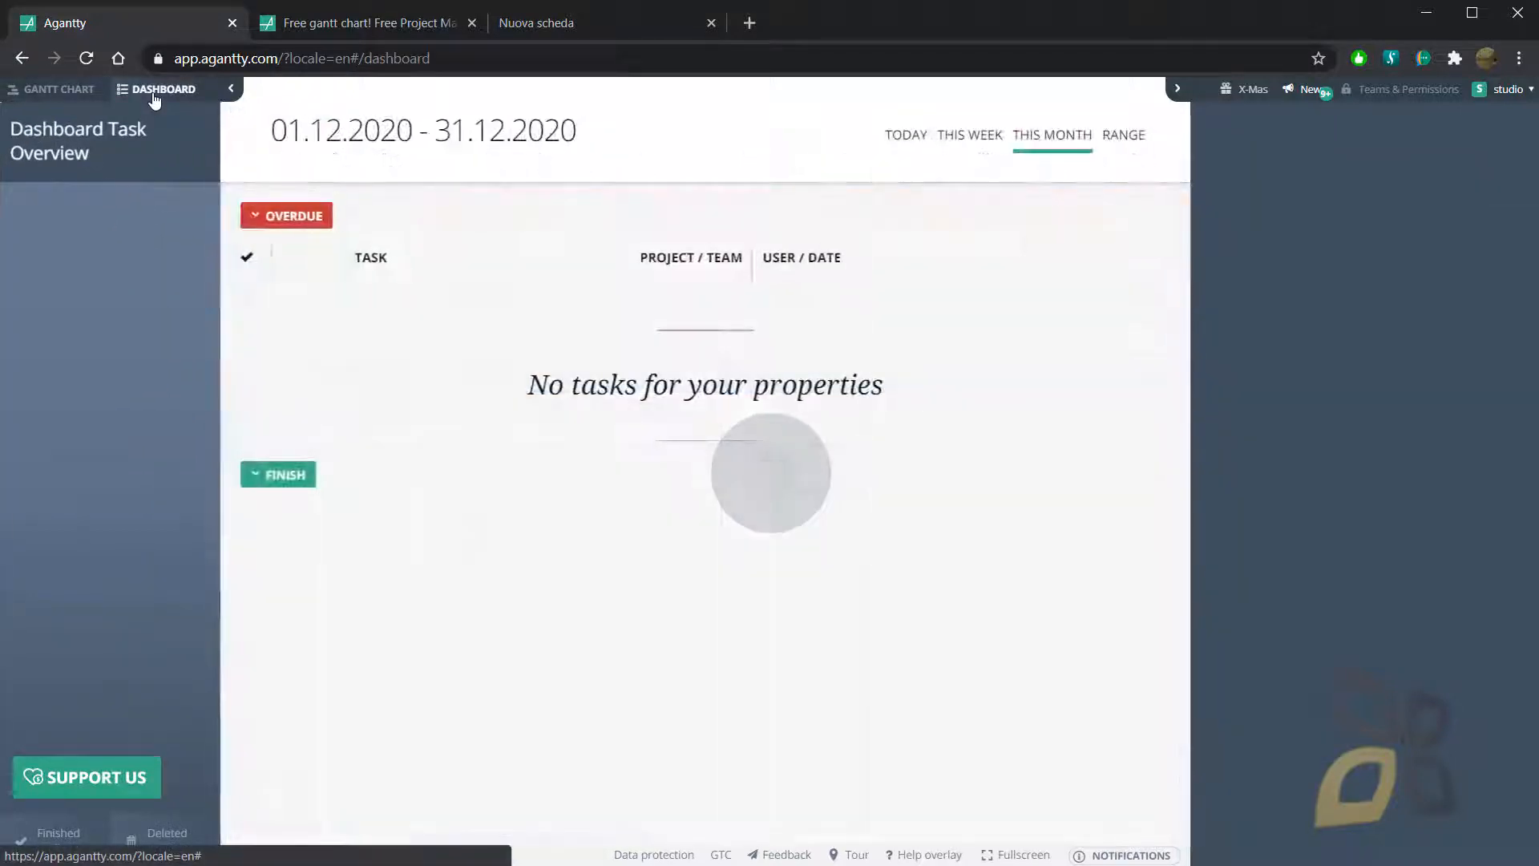
click(82, 93)
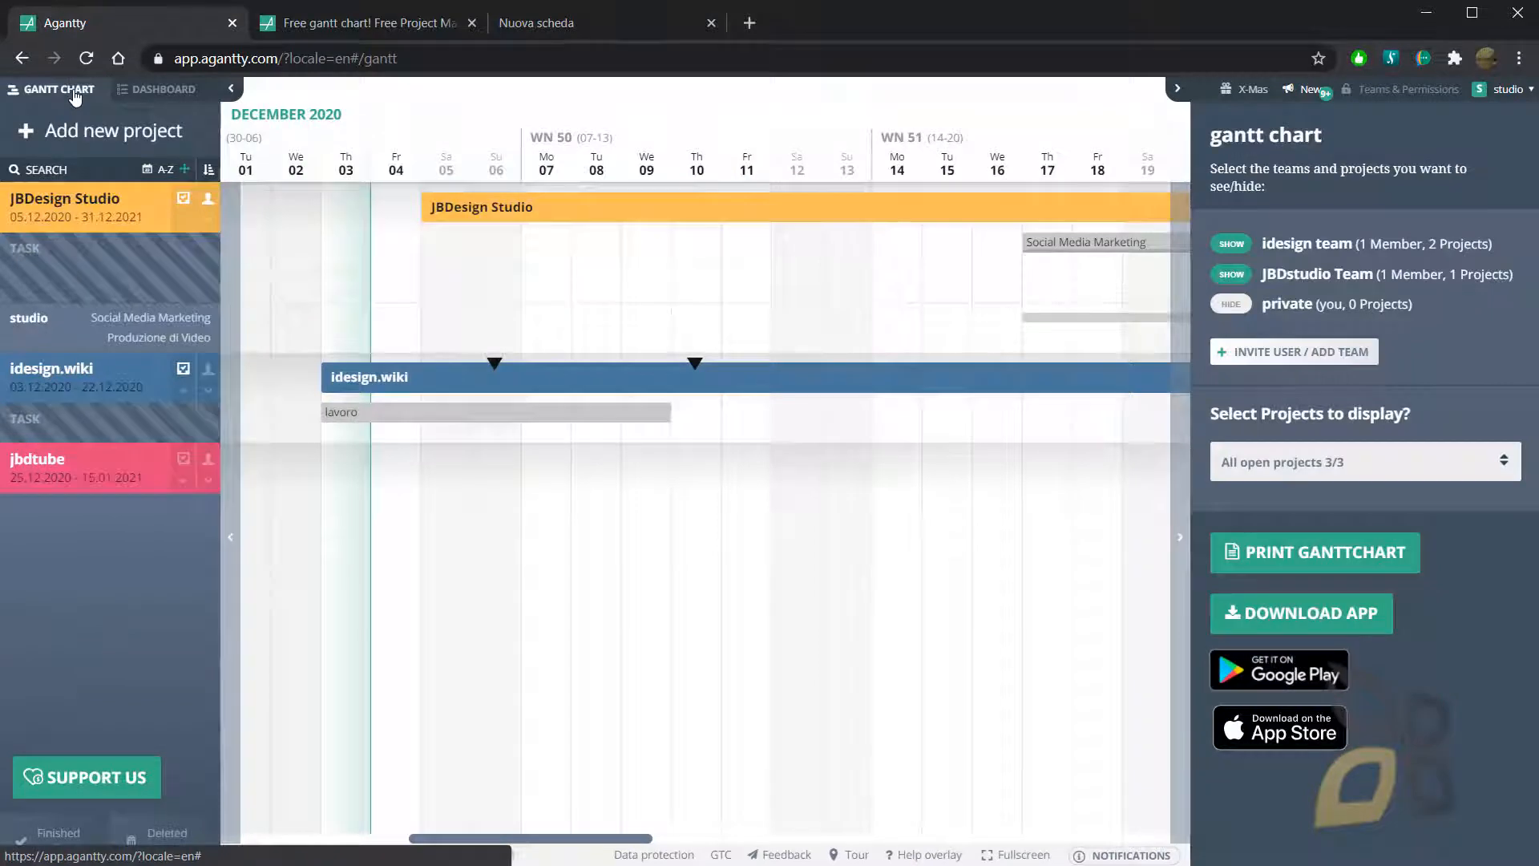
click(151, 93)
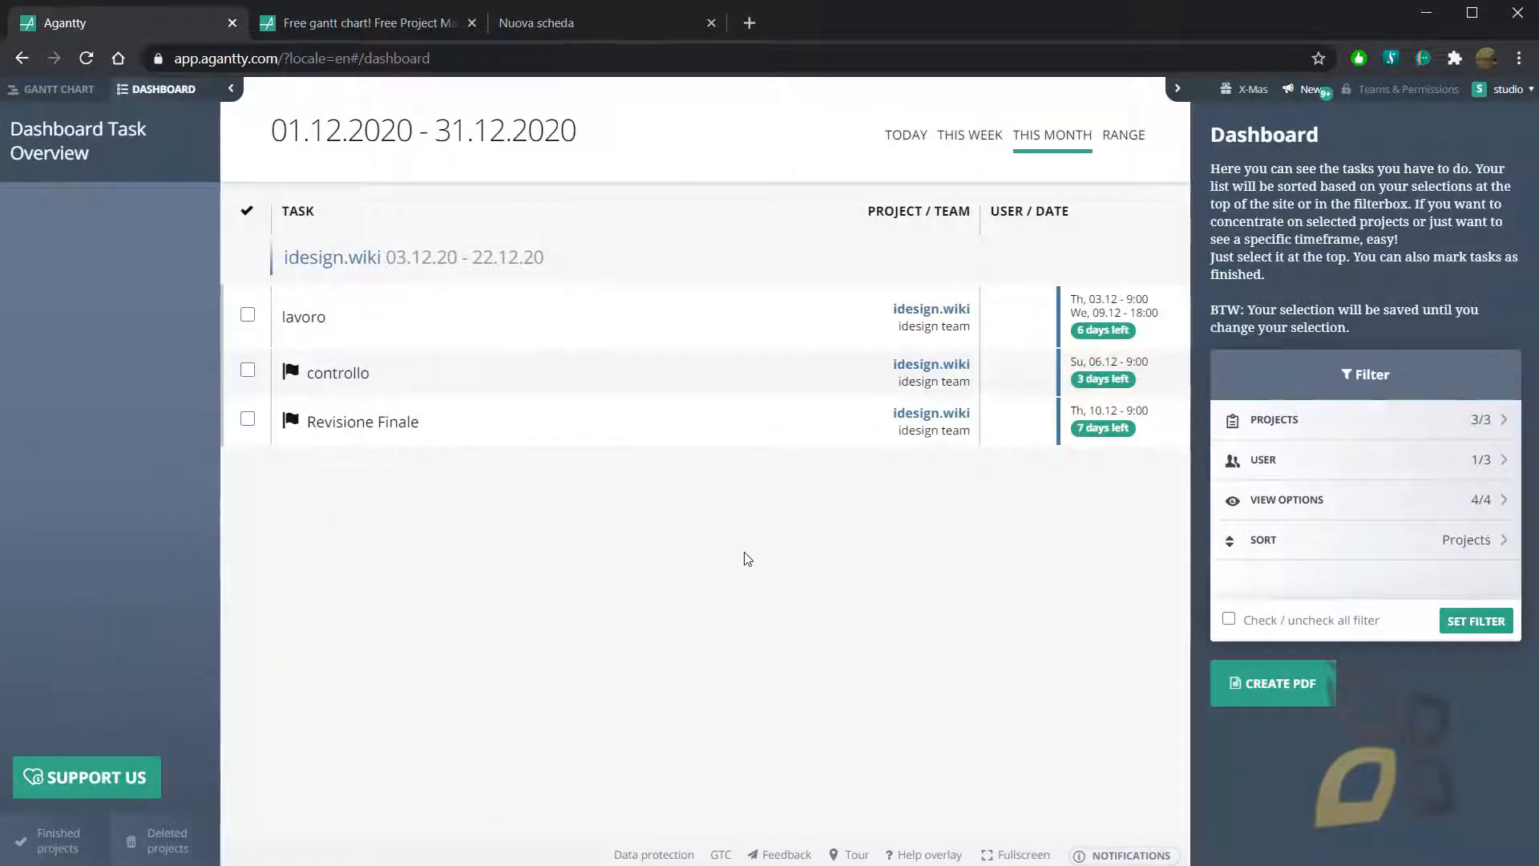
click(56, 89)
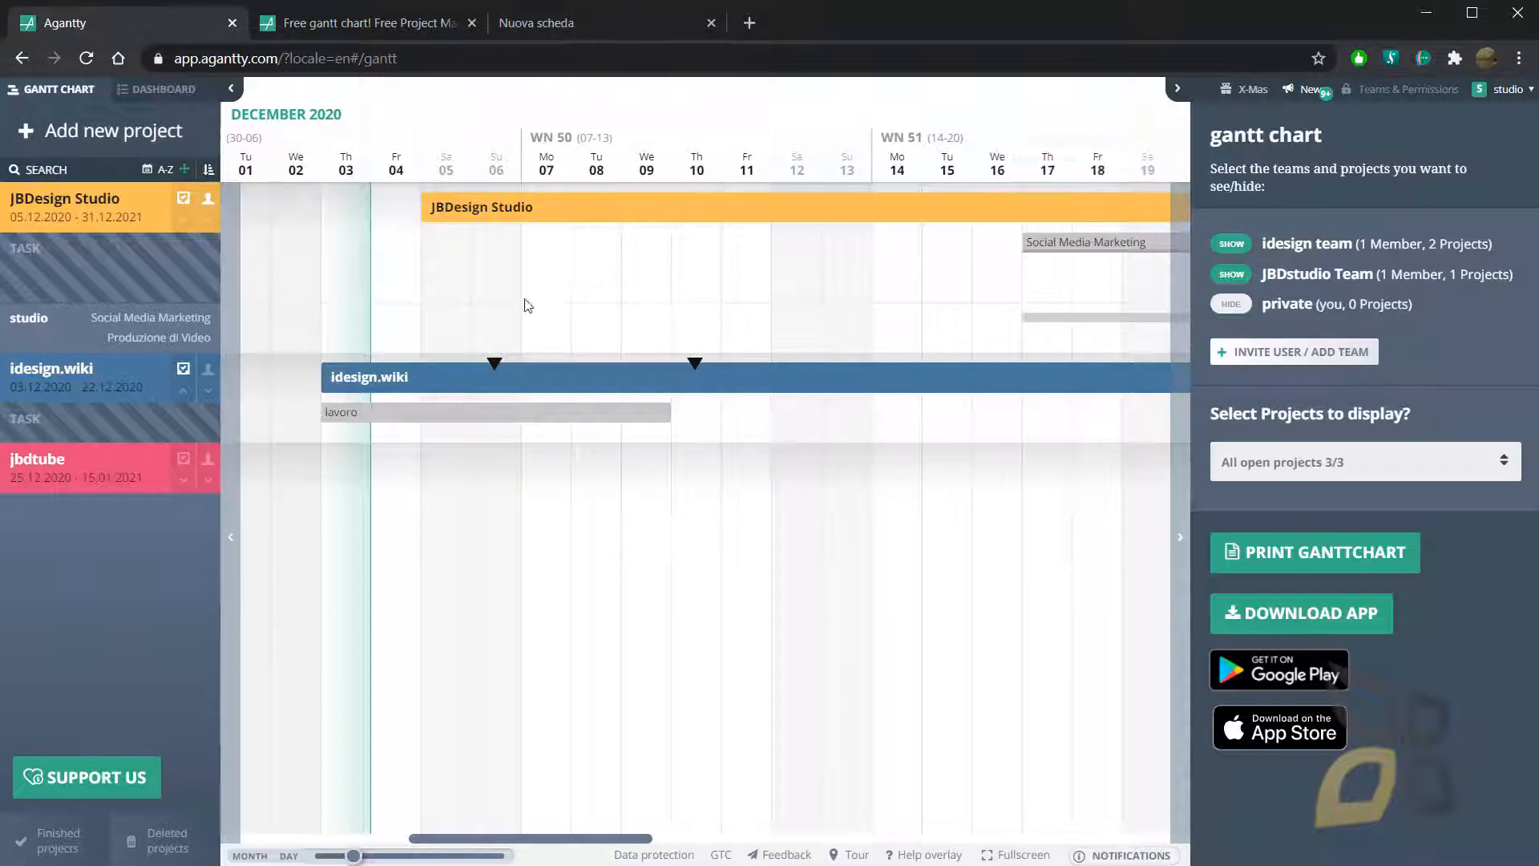
- Close the empty browser tab, look through the Agantty website's tour section and close the website too
click(557, 24)
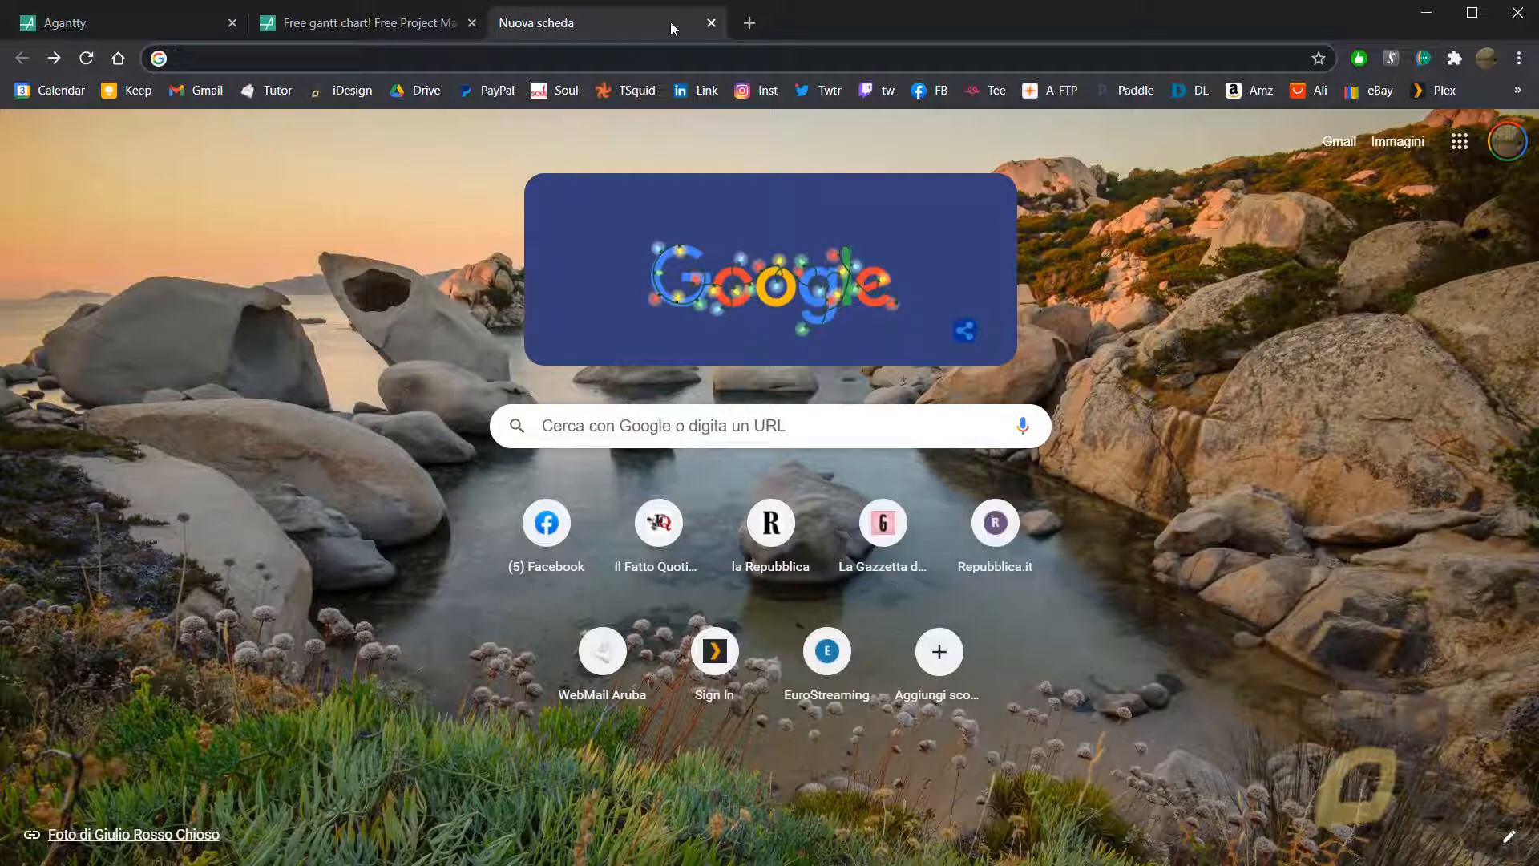
click(709, 24)
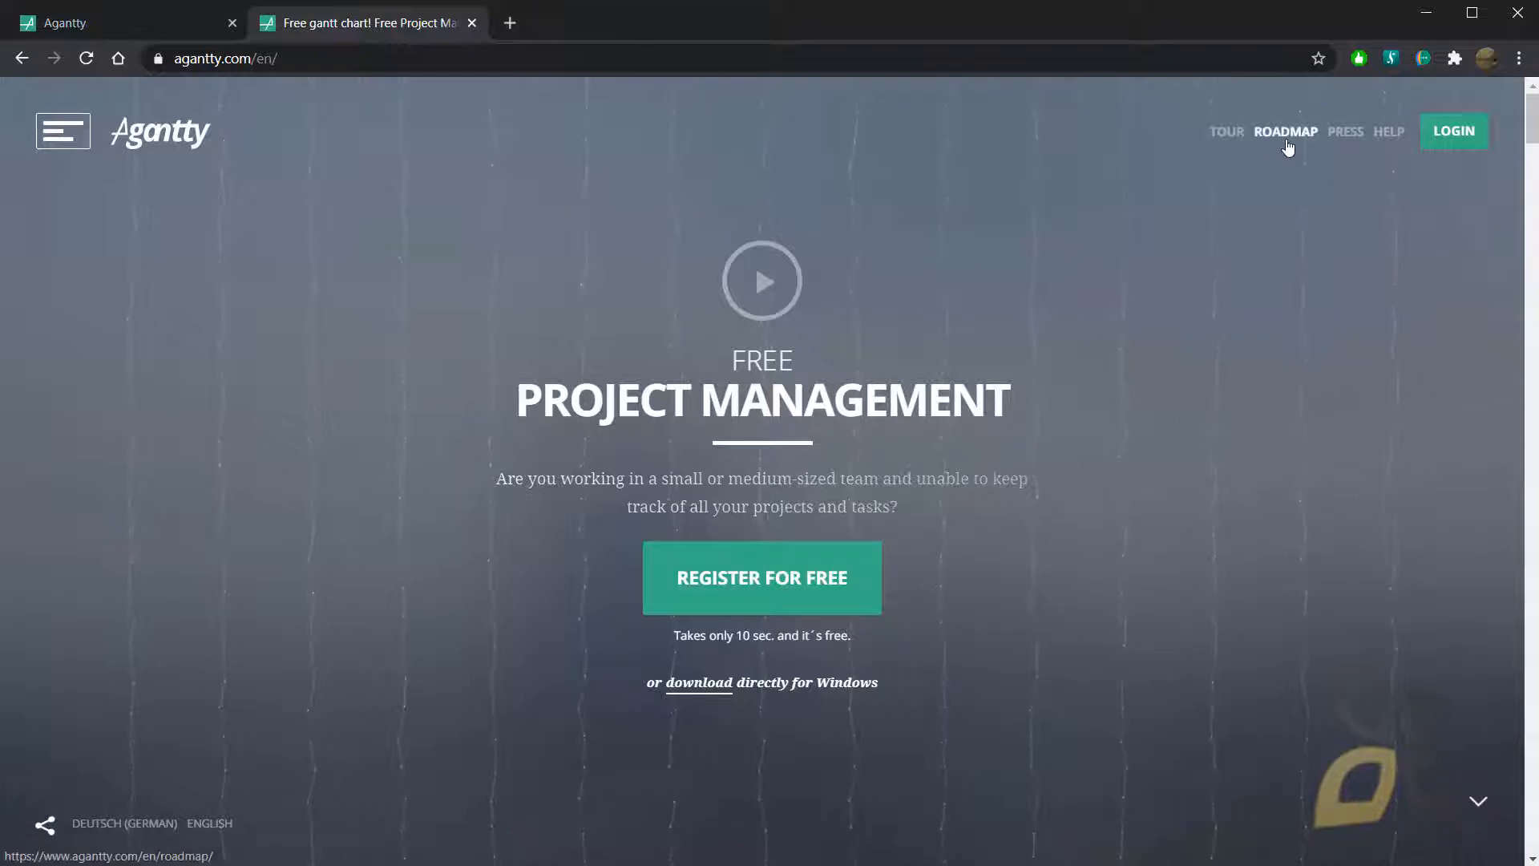
click(1212, 135)
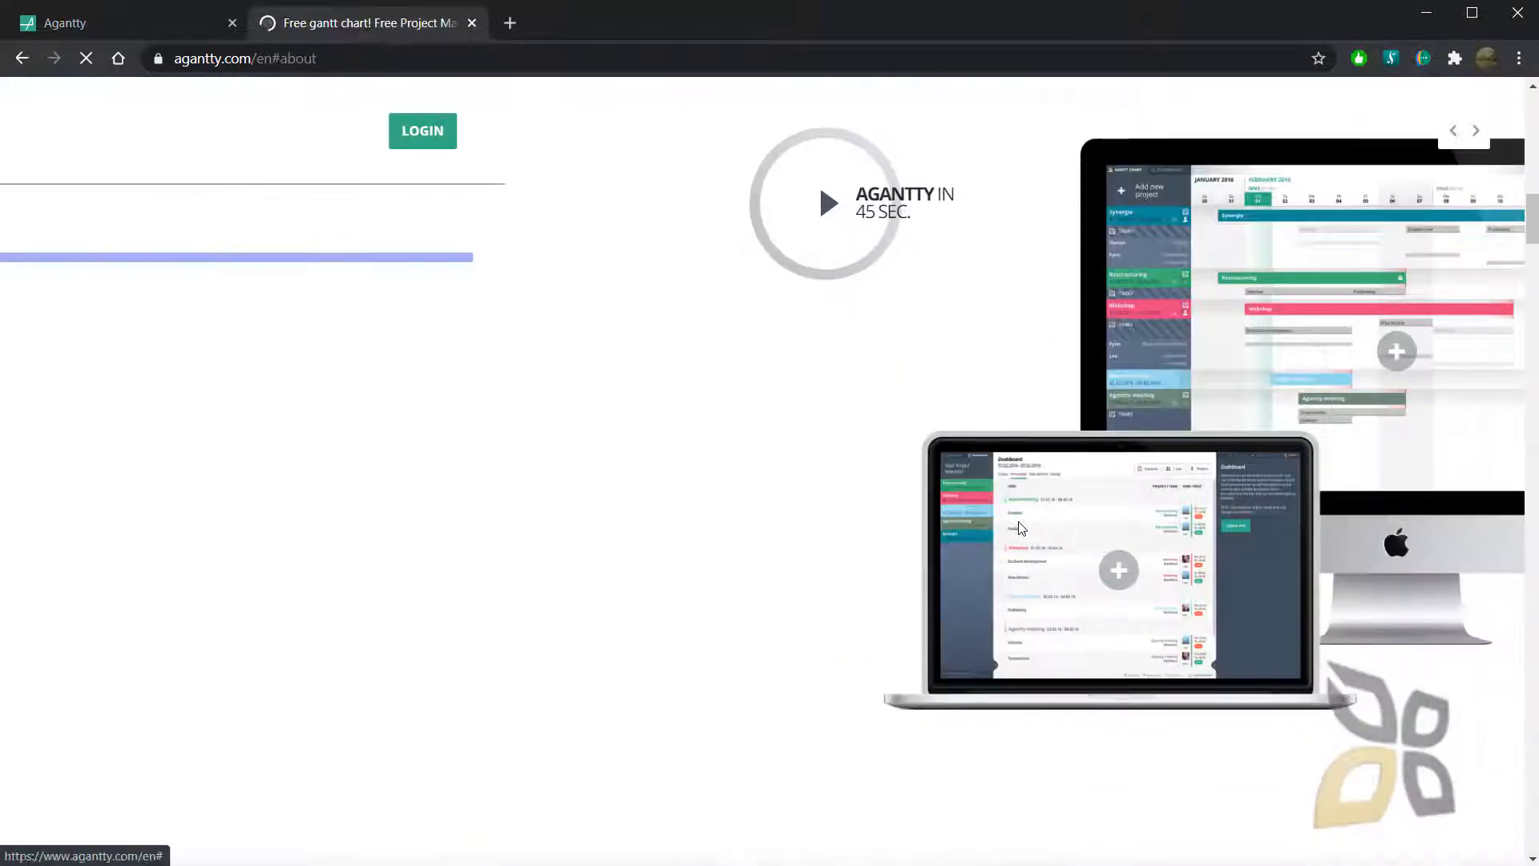
scroll(994, 508, down, 16)
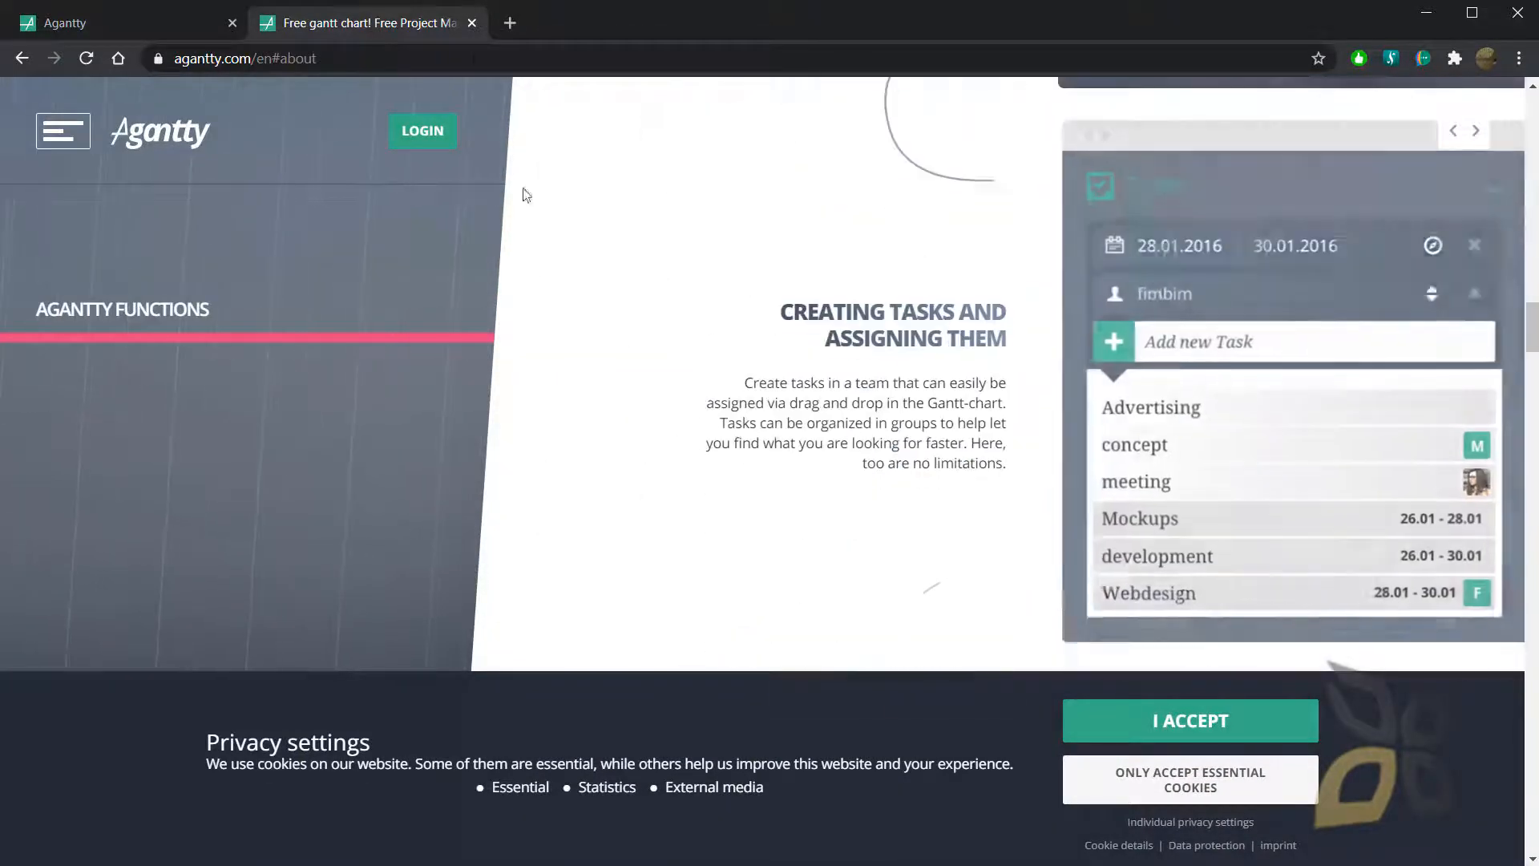
click(471, 22)
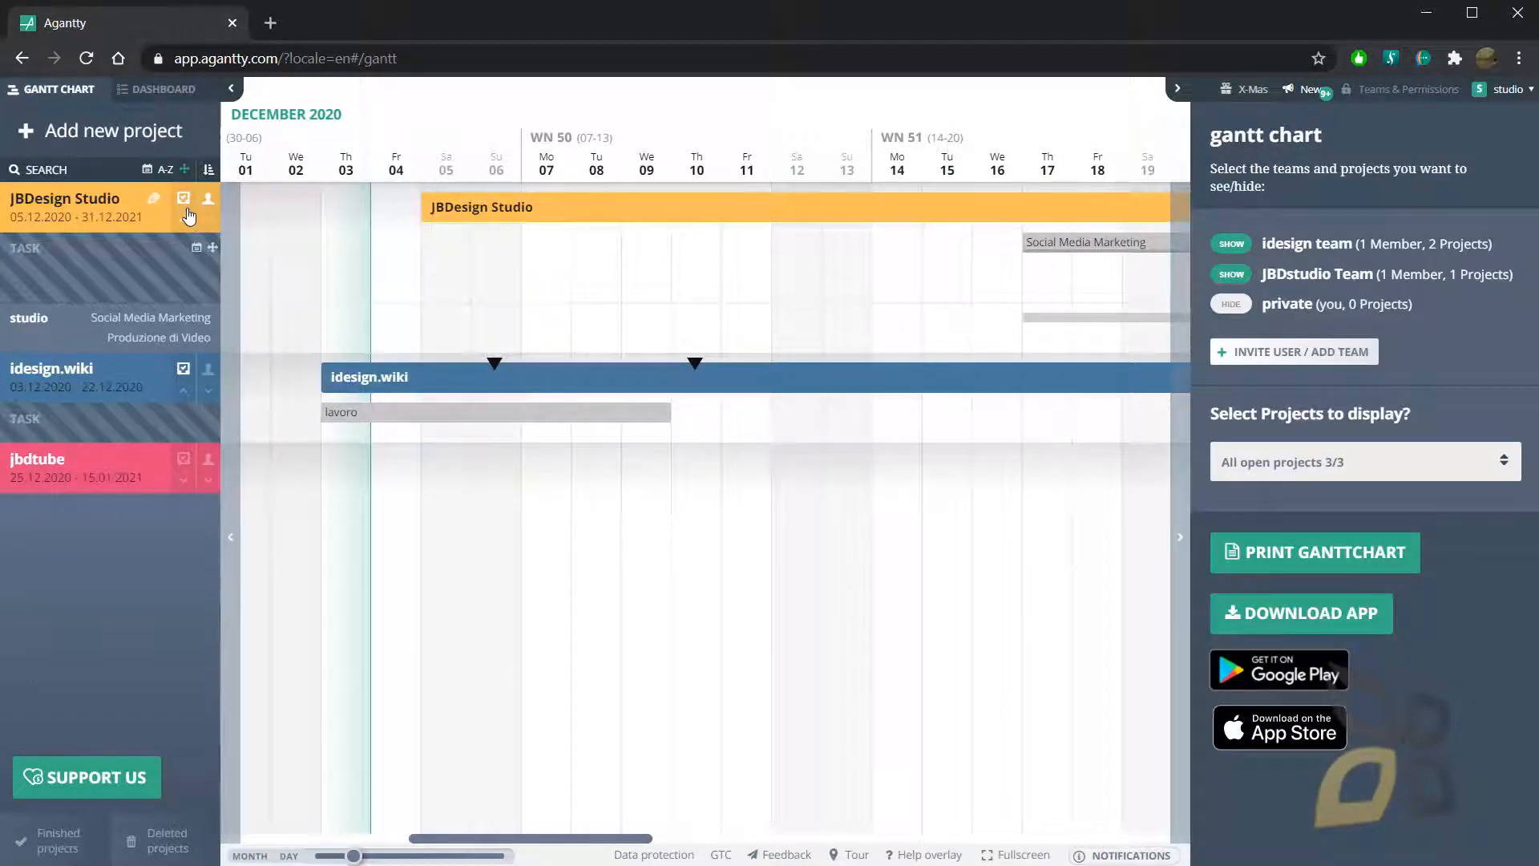
- Look at the JBDesign Studio project's details and mark the jbdtube project as finished
click(66, 211)
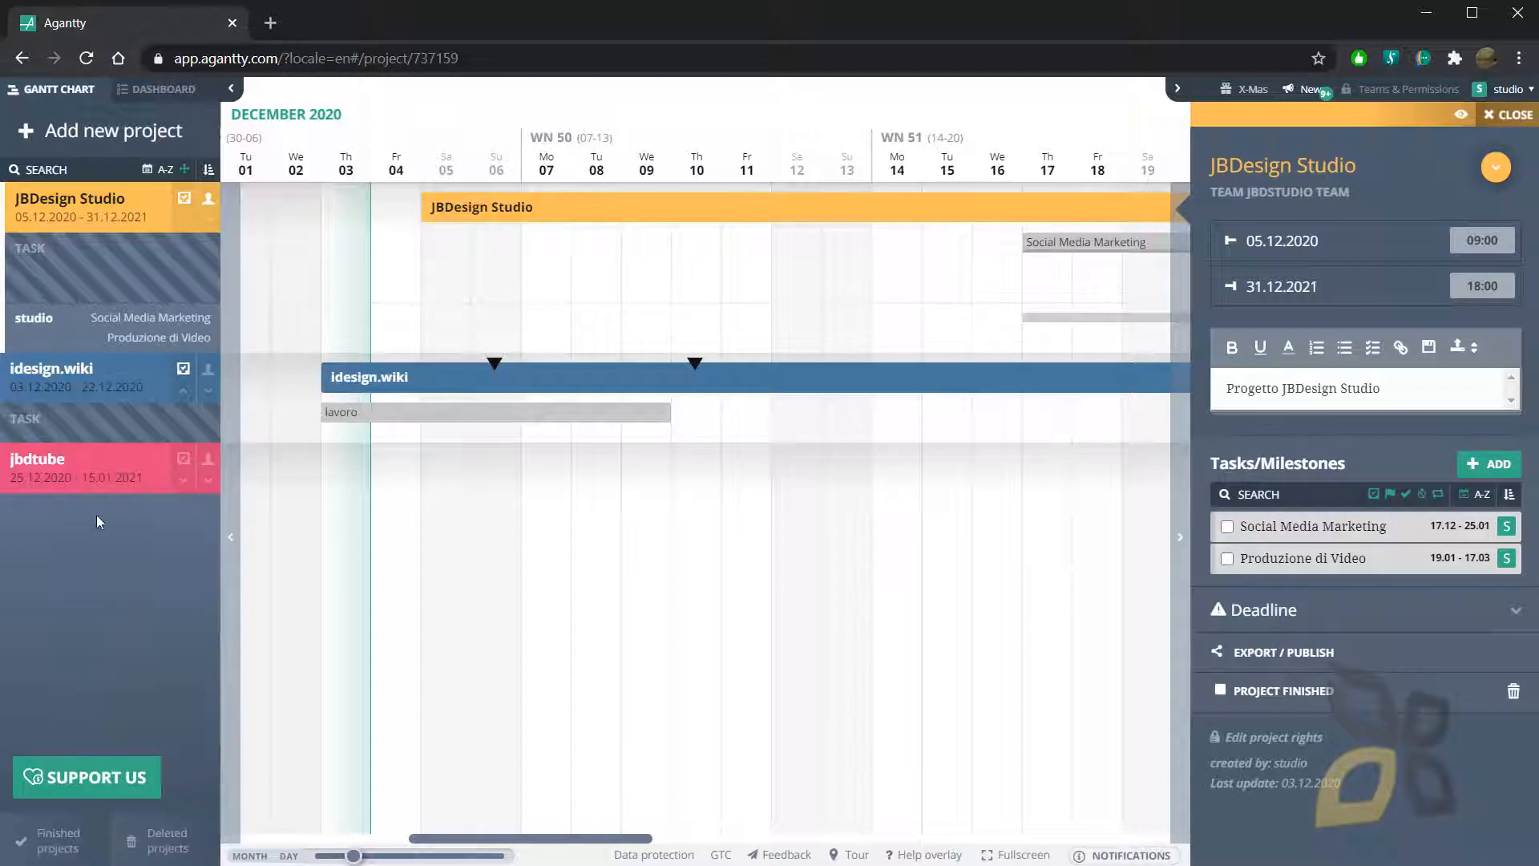
click(113, 477)
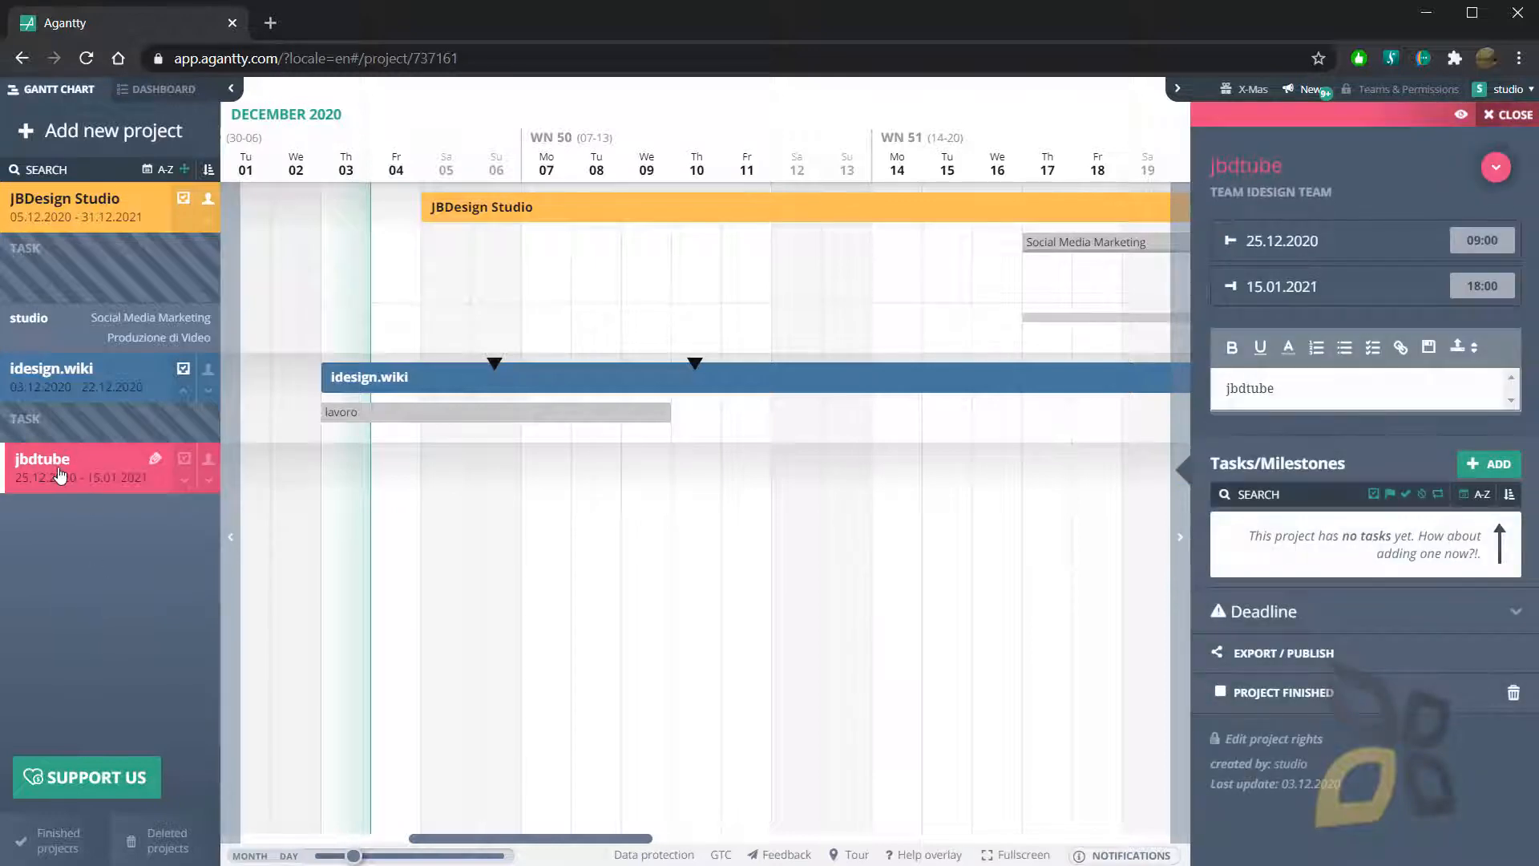
click(1220, 692)
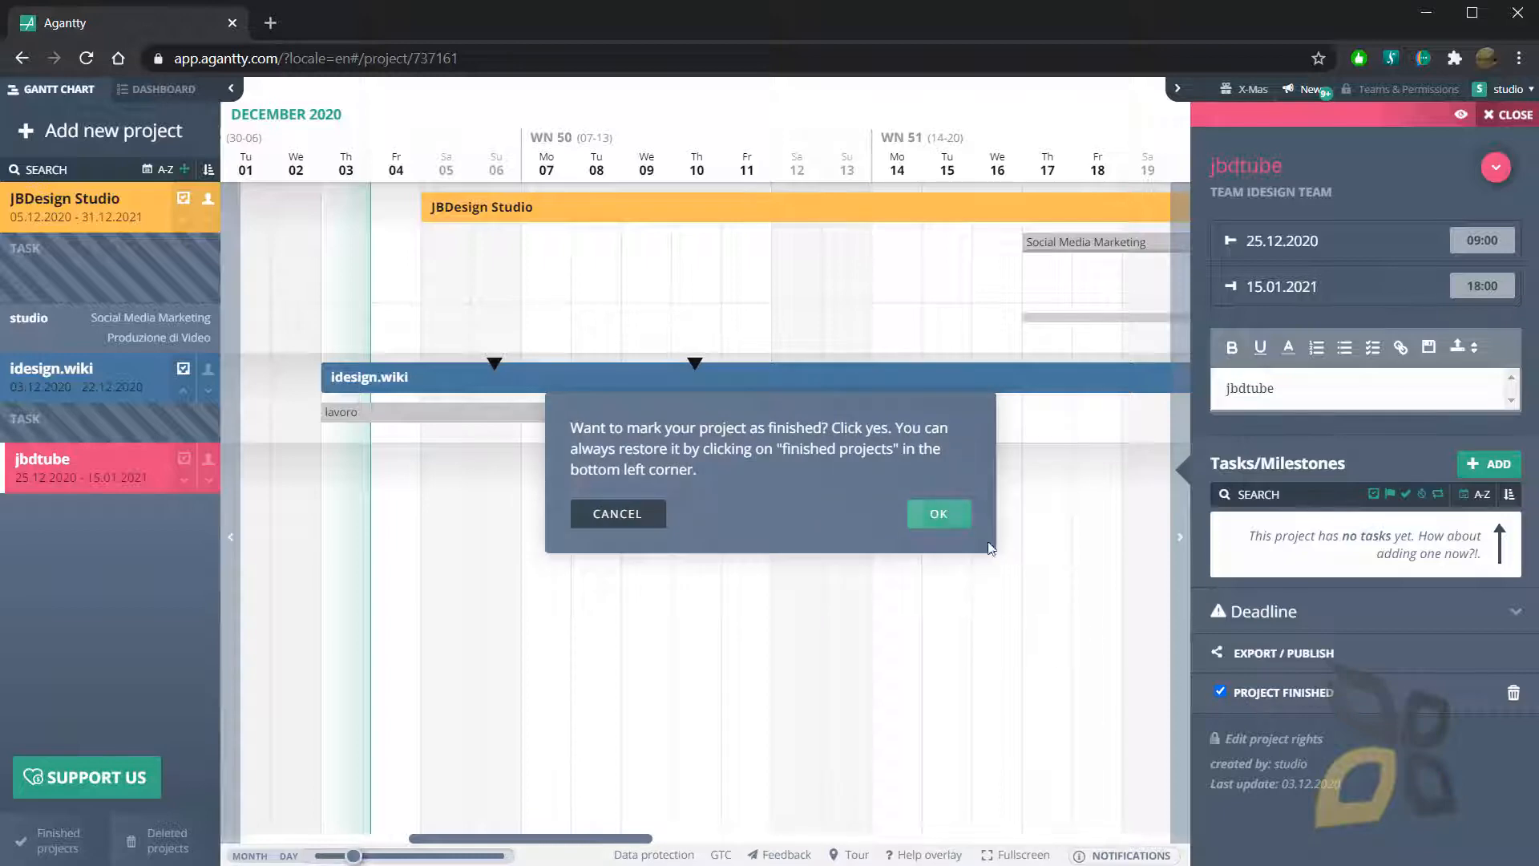
click(938, 496)
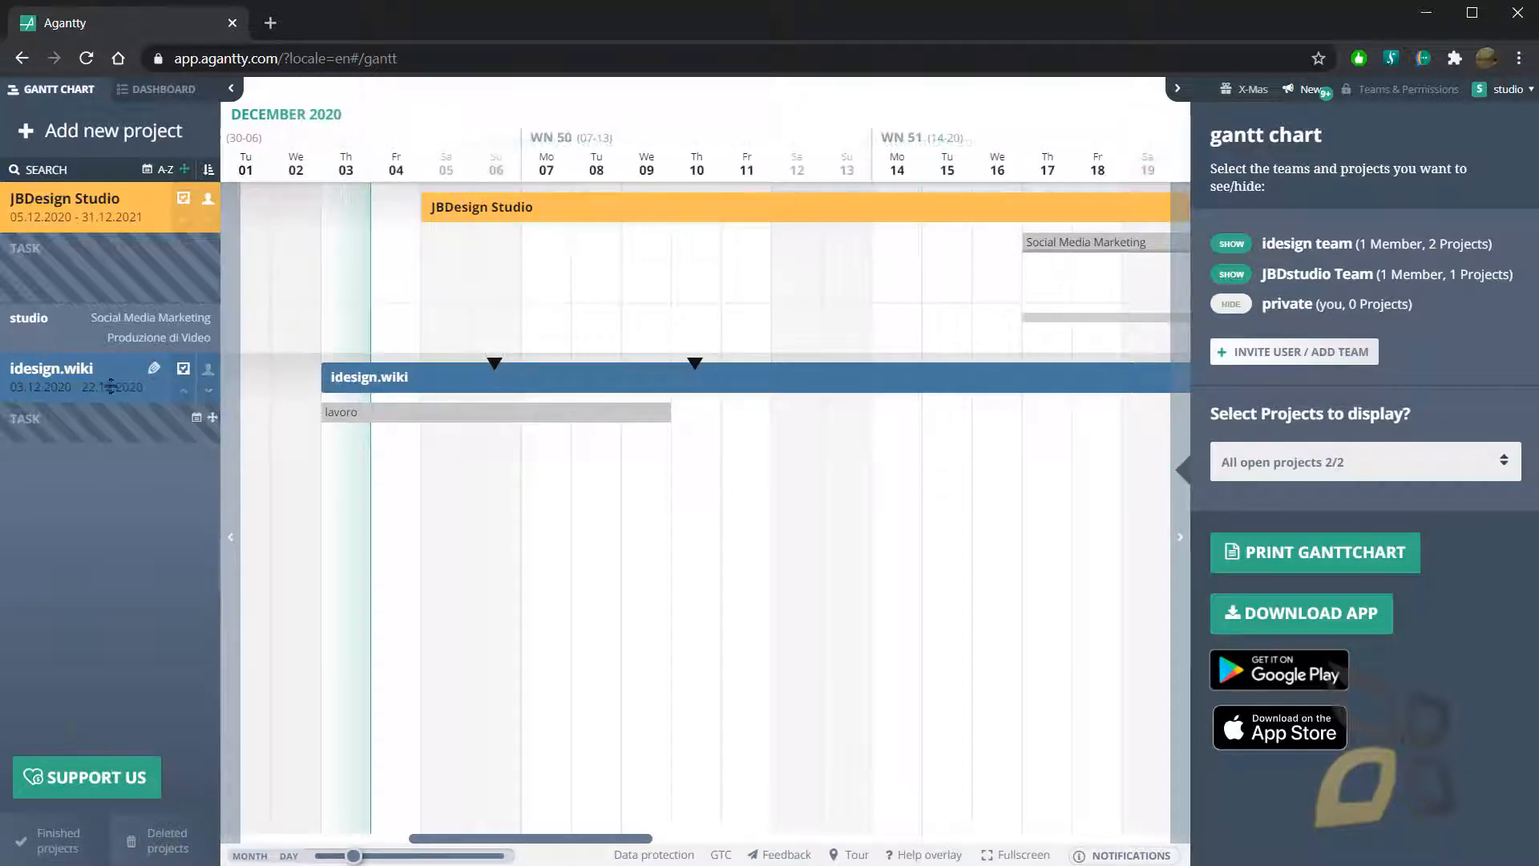
- Mark the idesign.wiki project as finished
click(84, 376)
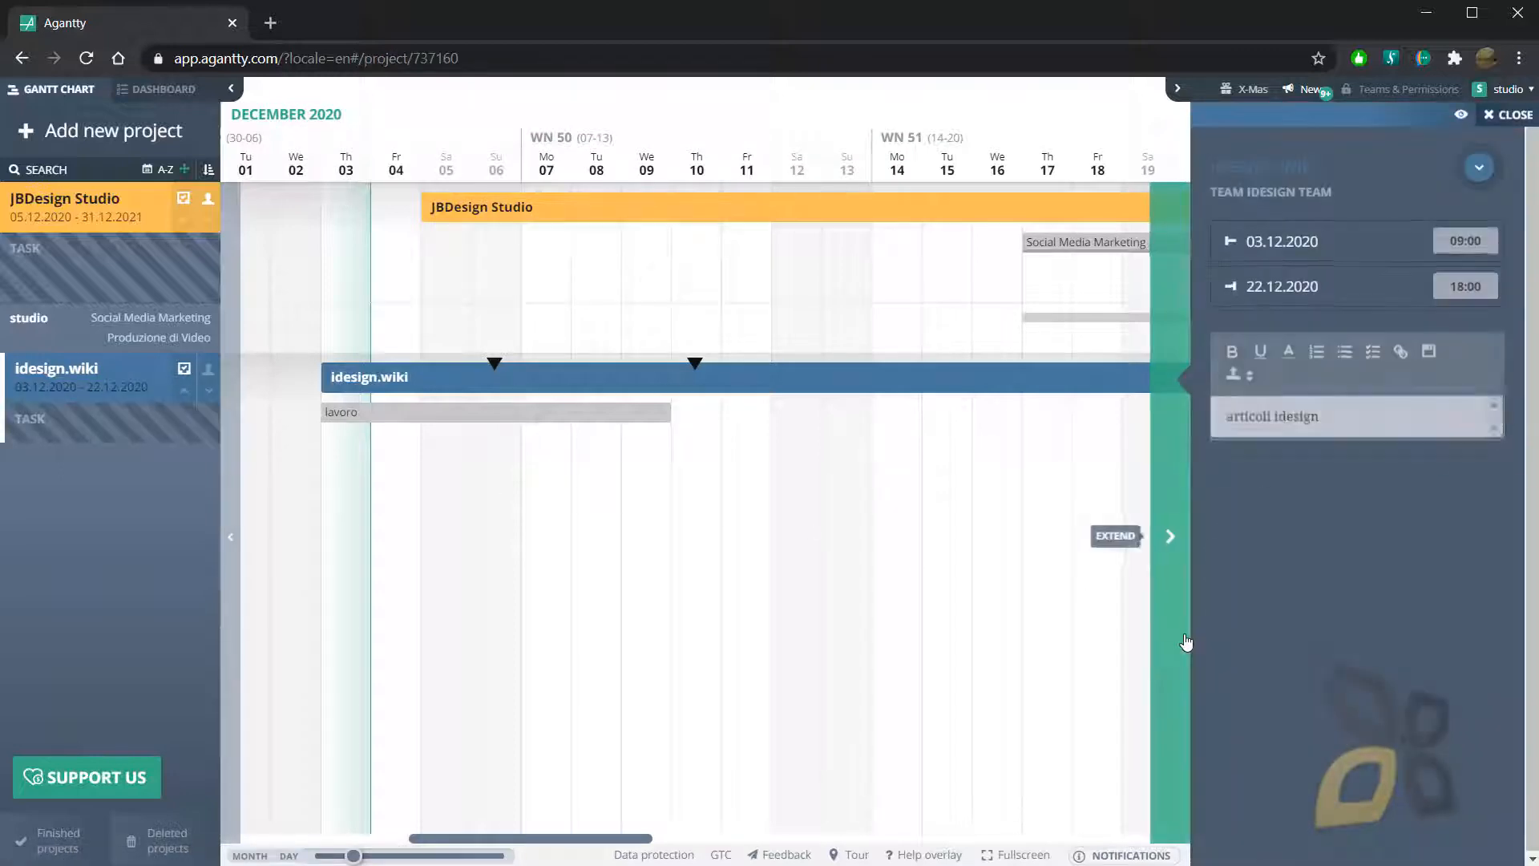
click(1220, 747)
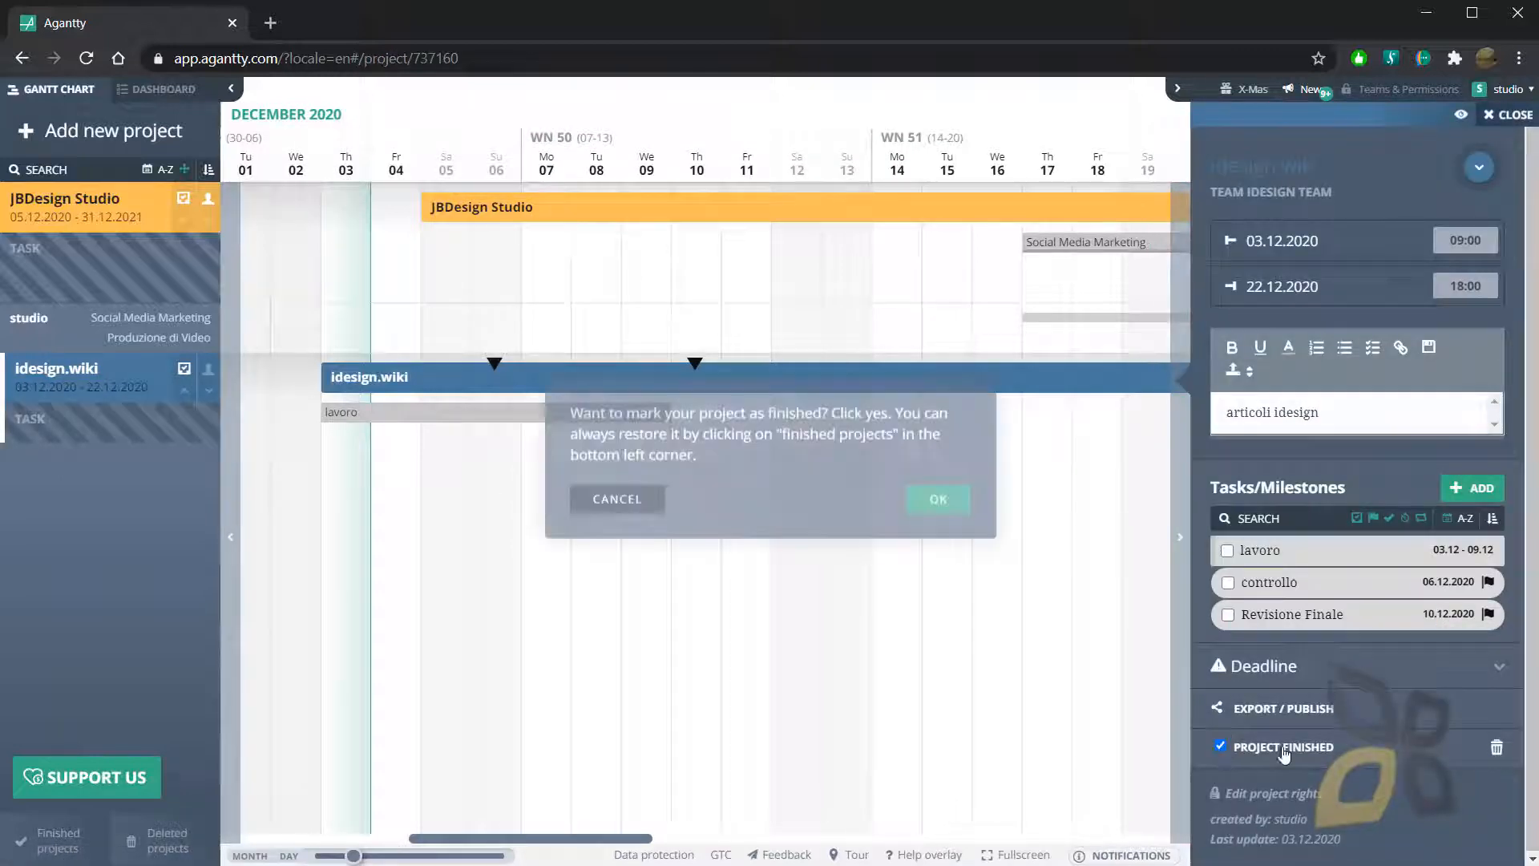
click(930, 517)
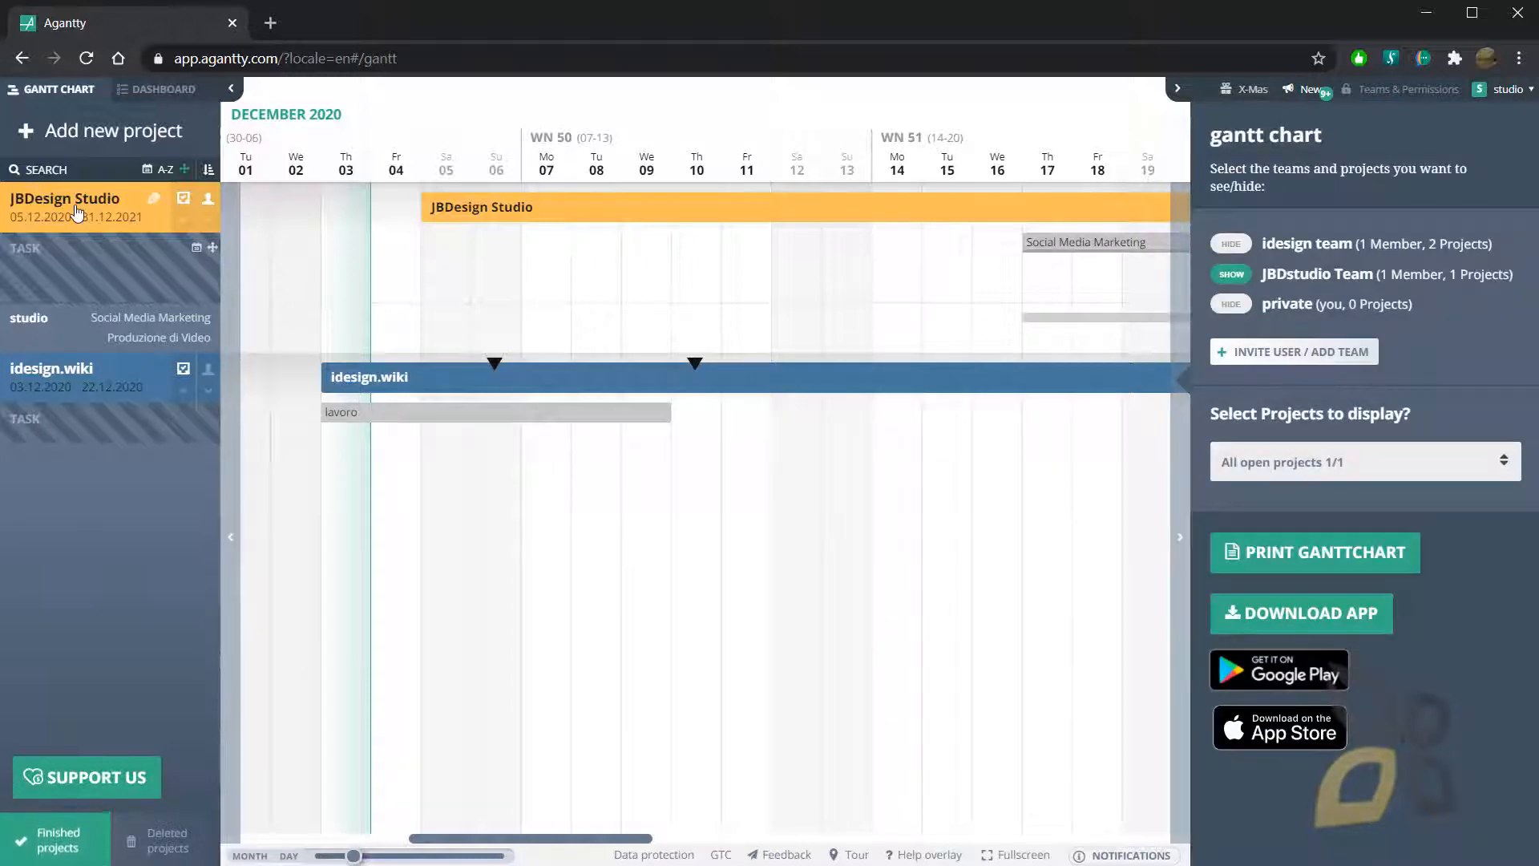
- Delete the JBDesign Studio project, then check the dashboard and return to the Gantt chart
click(88, 249)
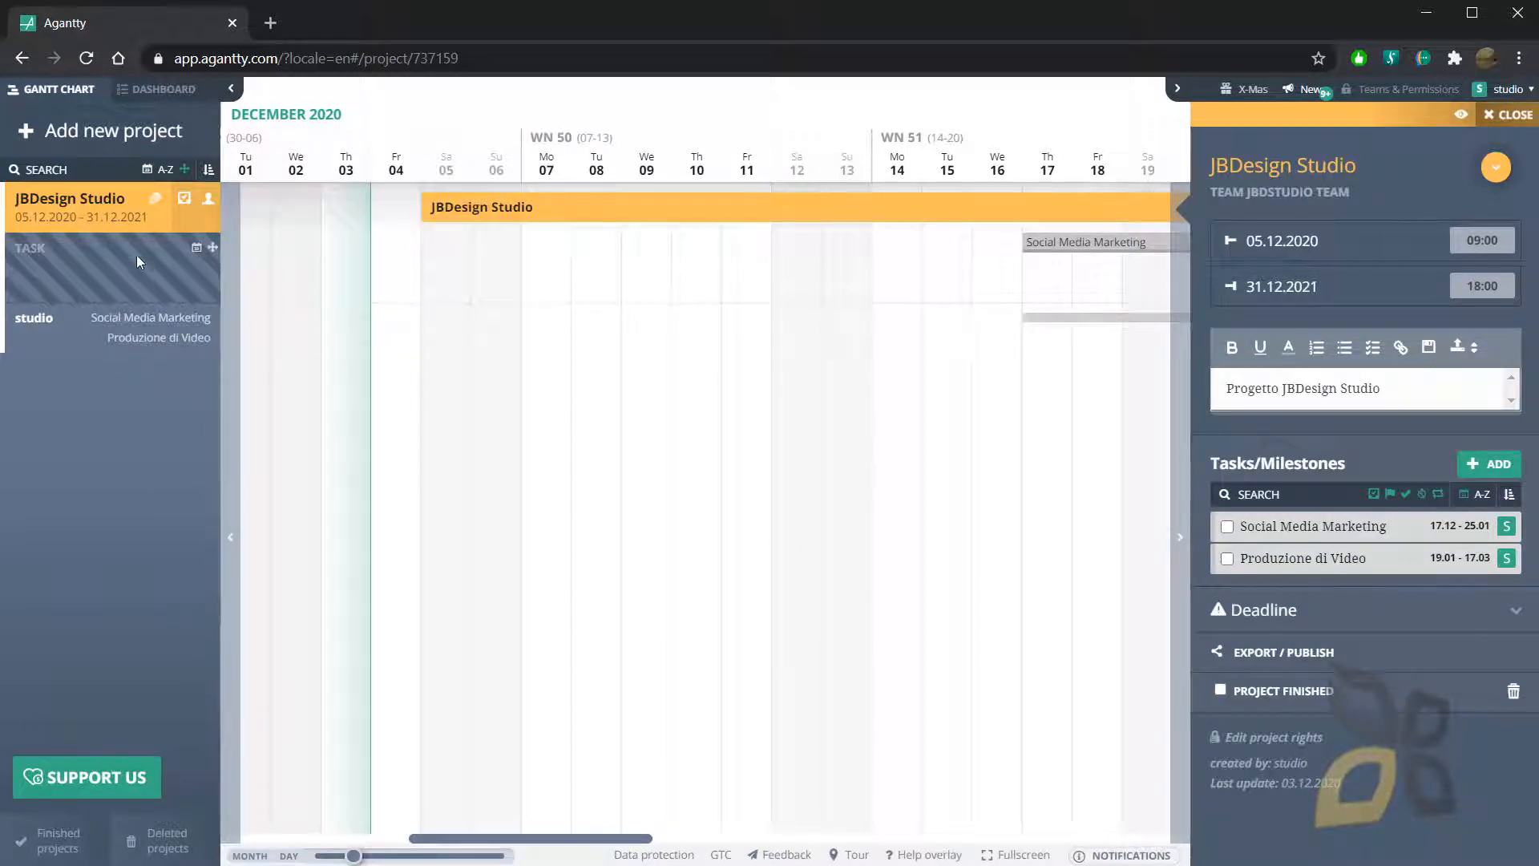
right_click(97, 210)
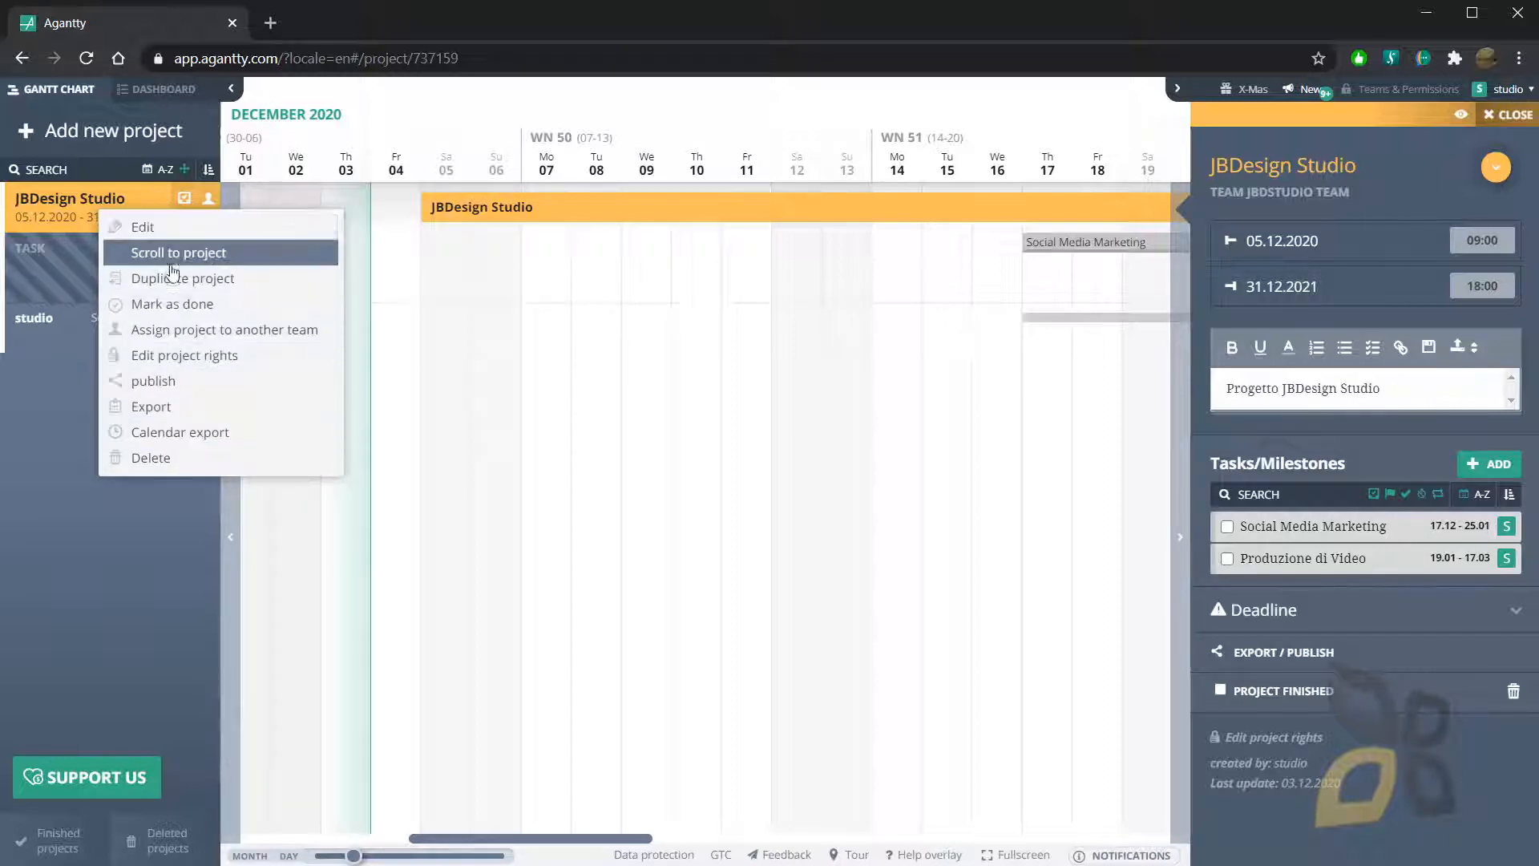
click(156, 457)
click(938, 493)
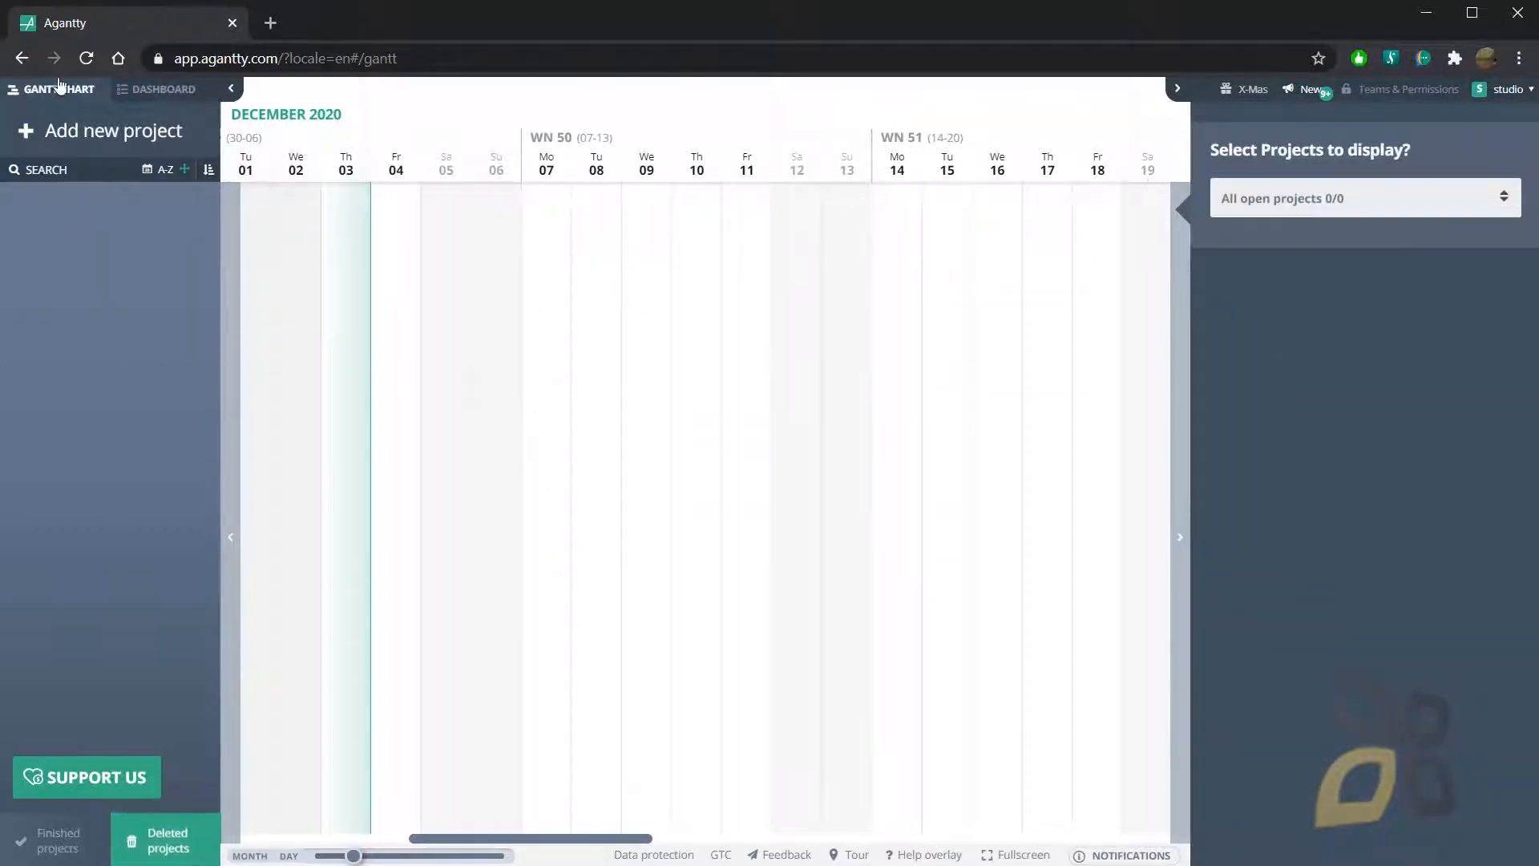
click(161, 89)
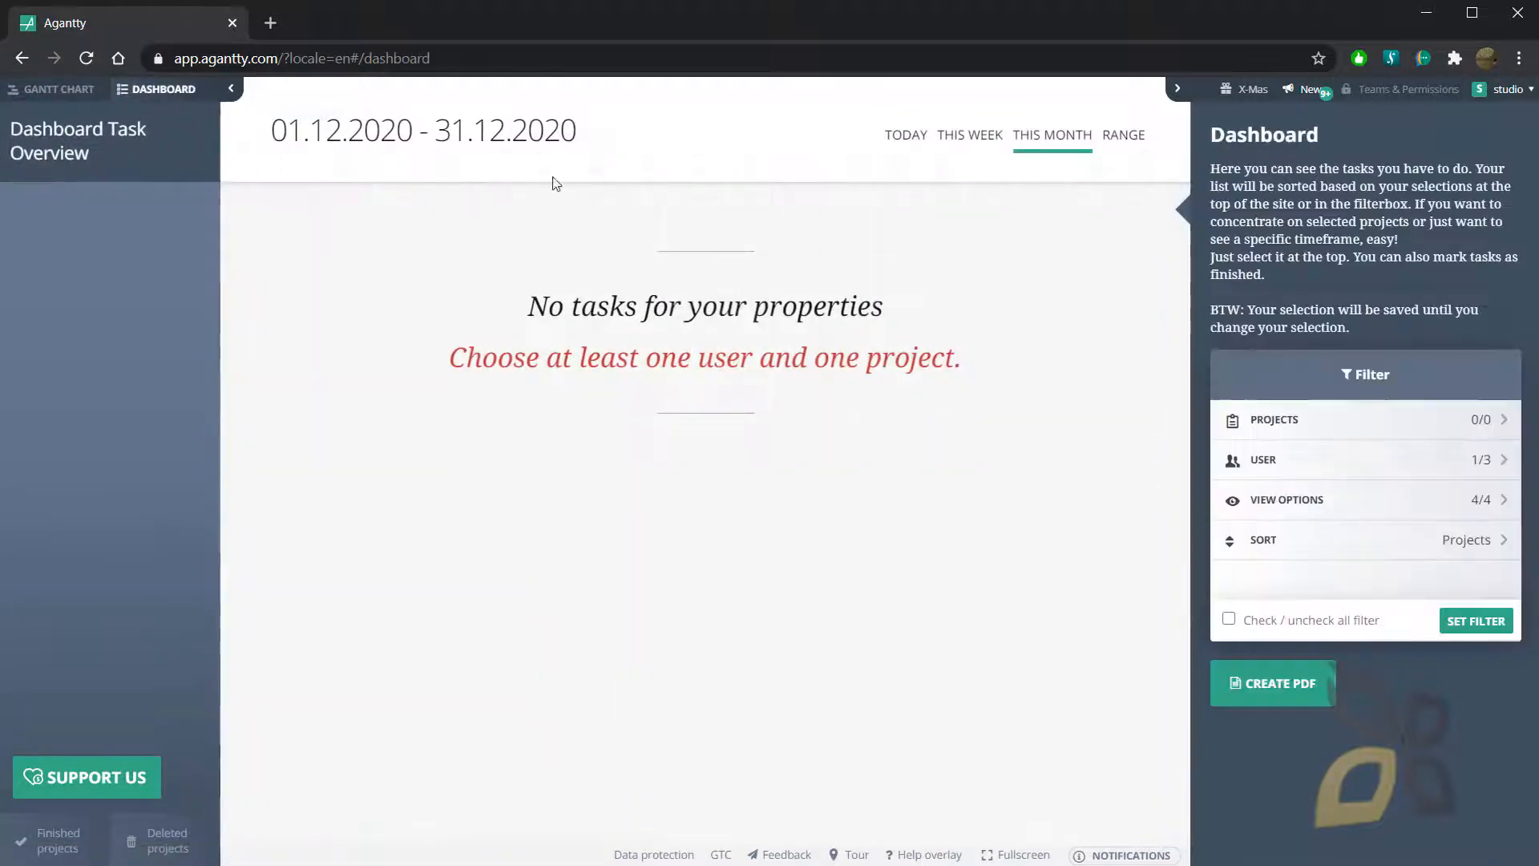
click(48, 93)
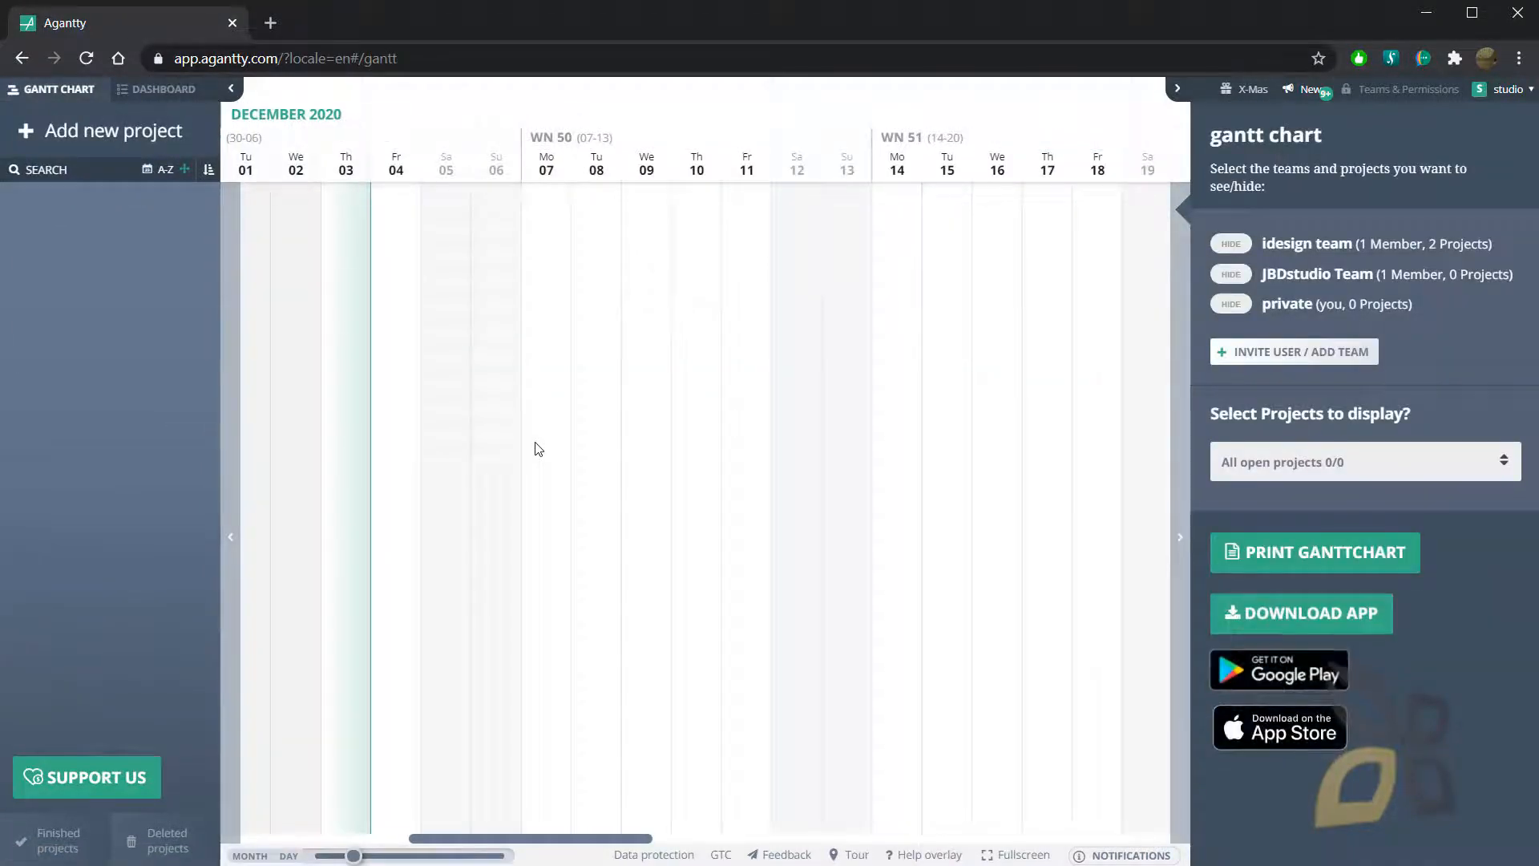
- Jump the Gantt timeline to 10 December 2020 and extend the timeline at both ends
mouse_move(731, 172)
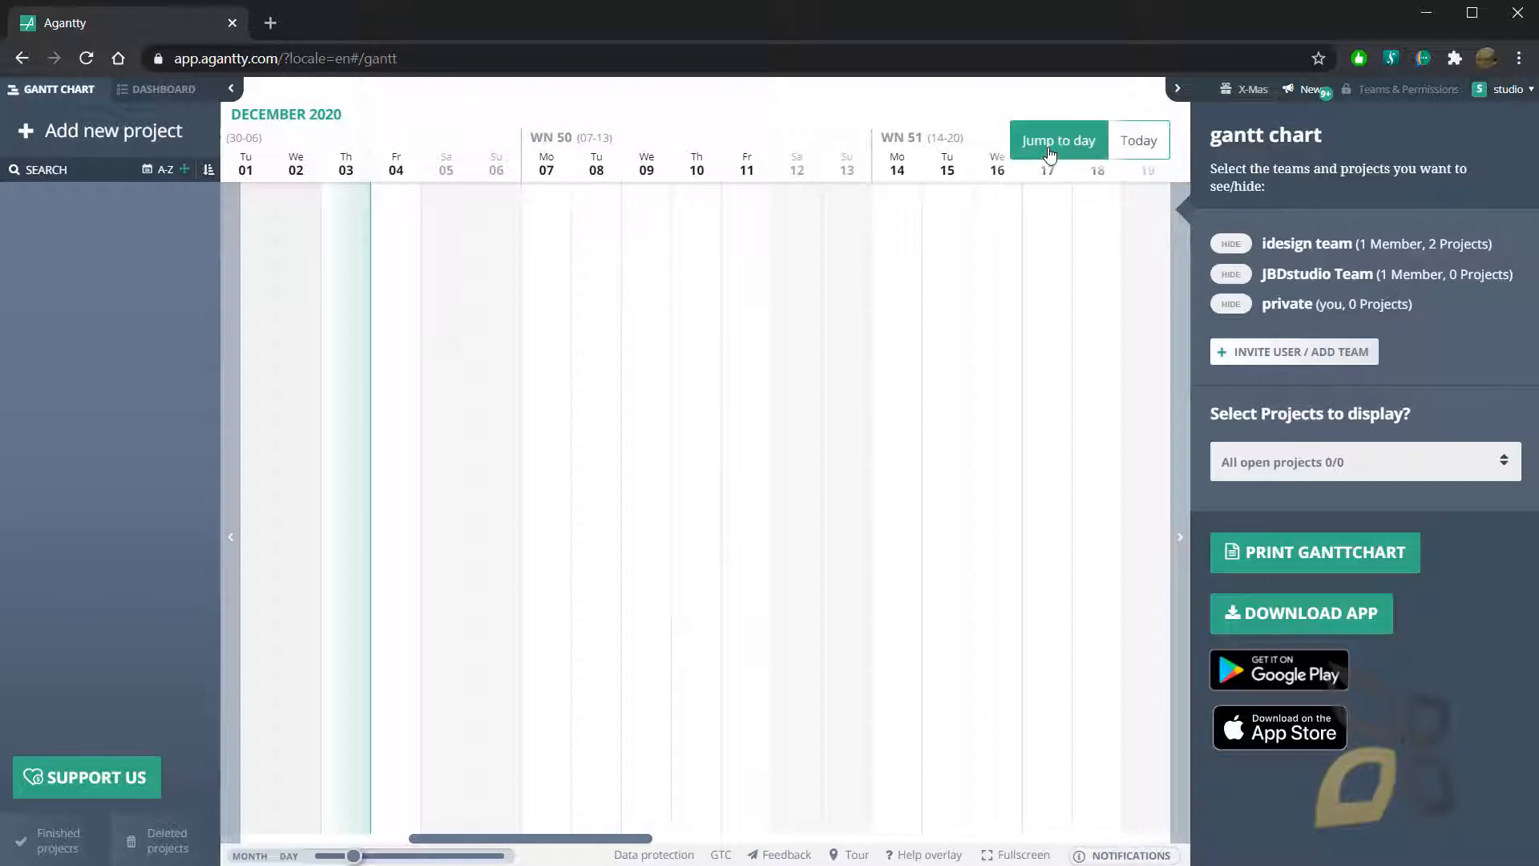
click(1021, 154)
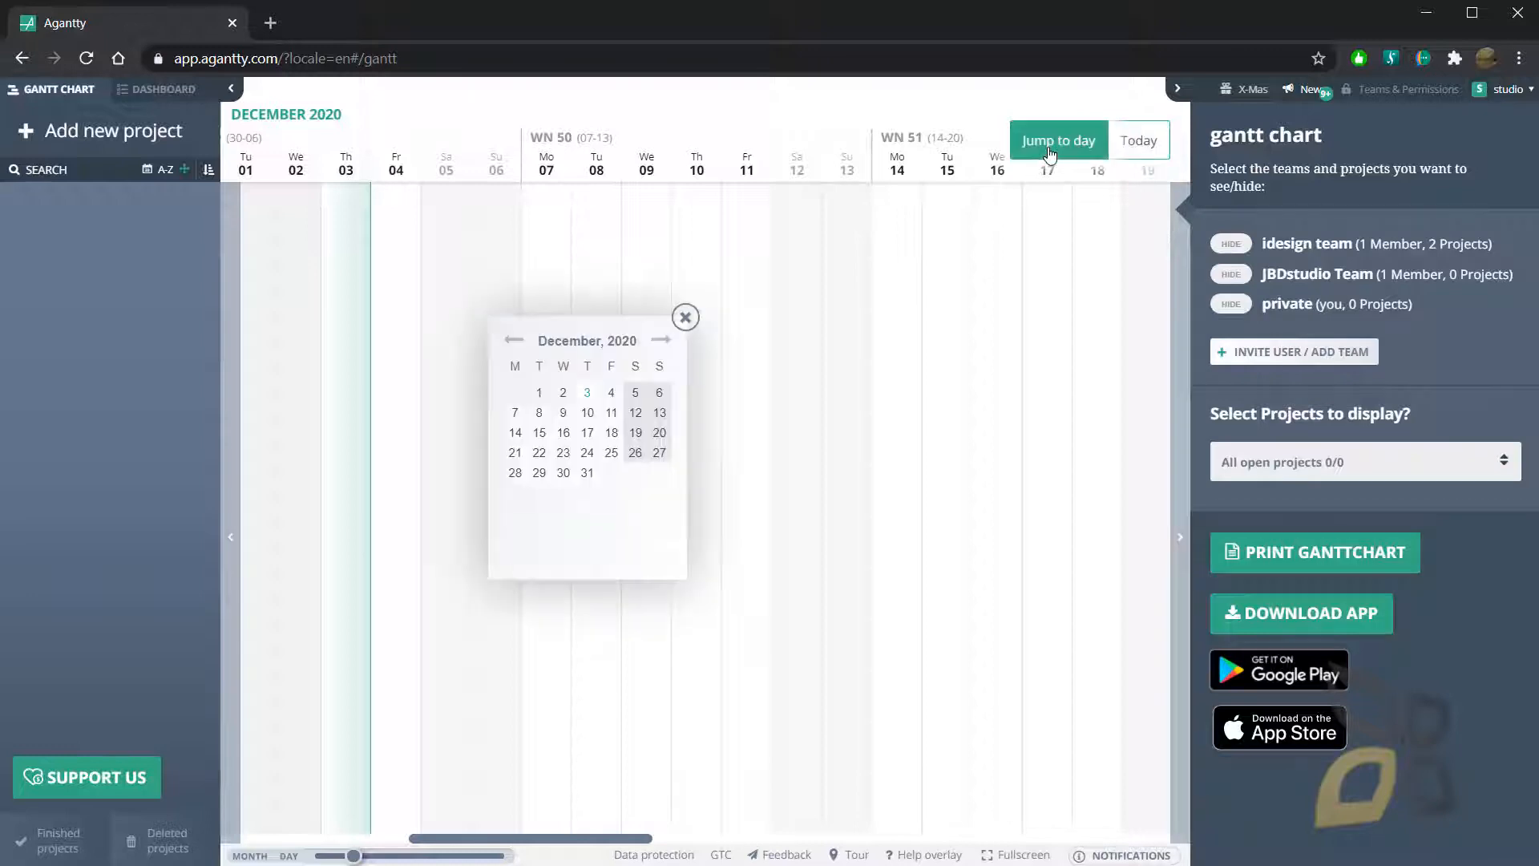
click(589, 413)
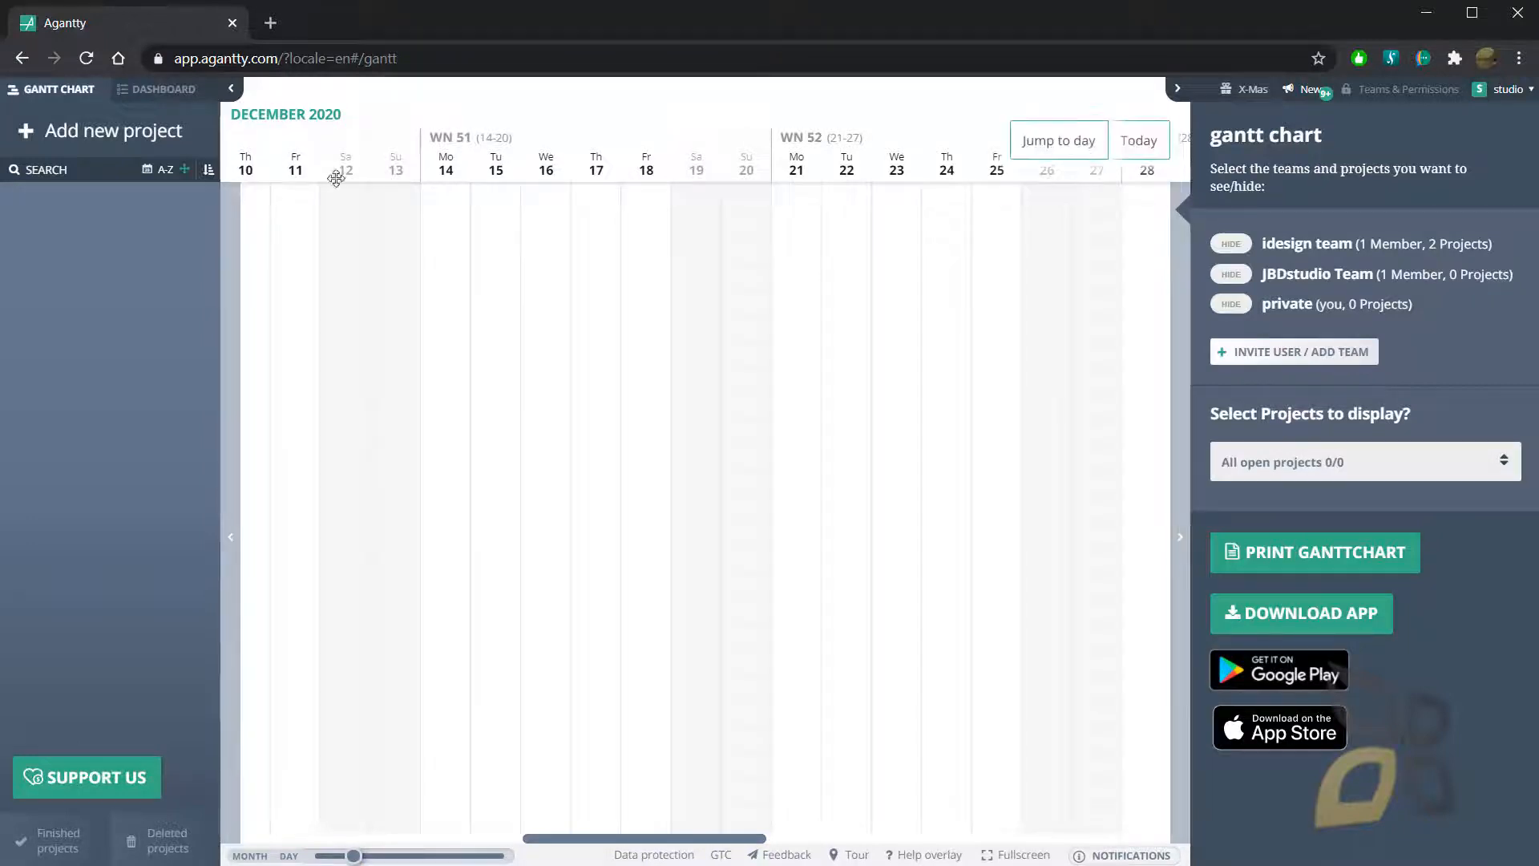
click(225, 399)
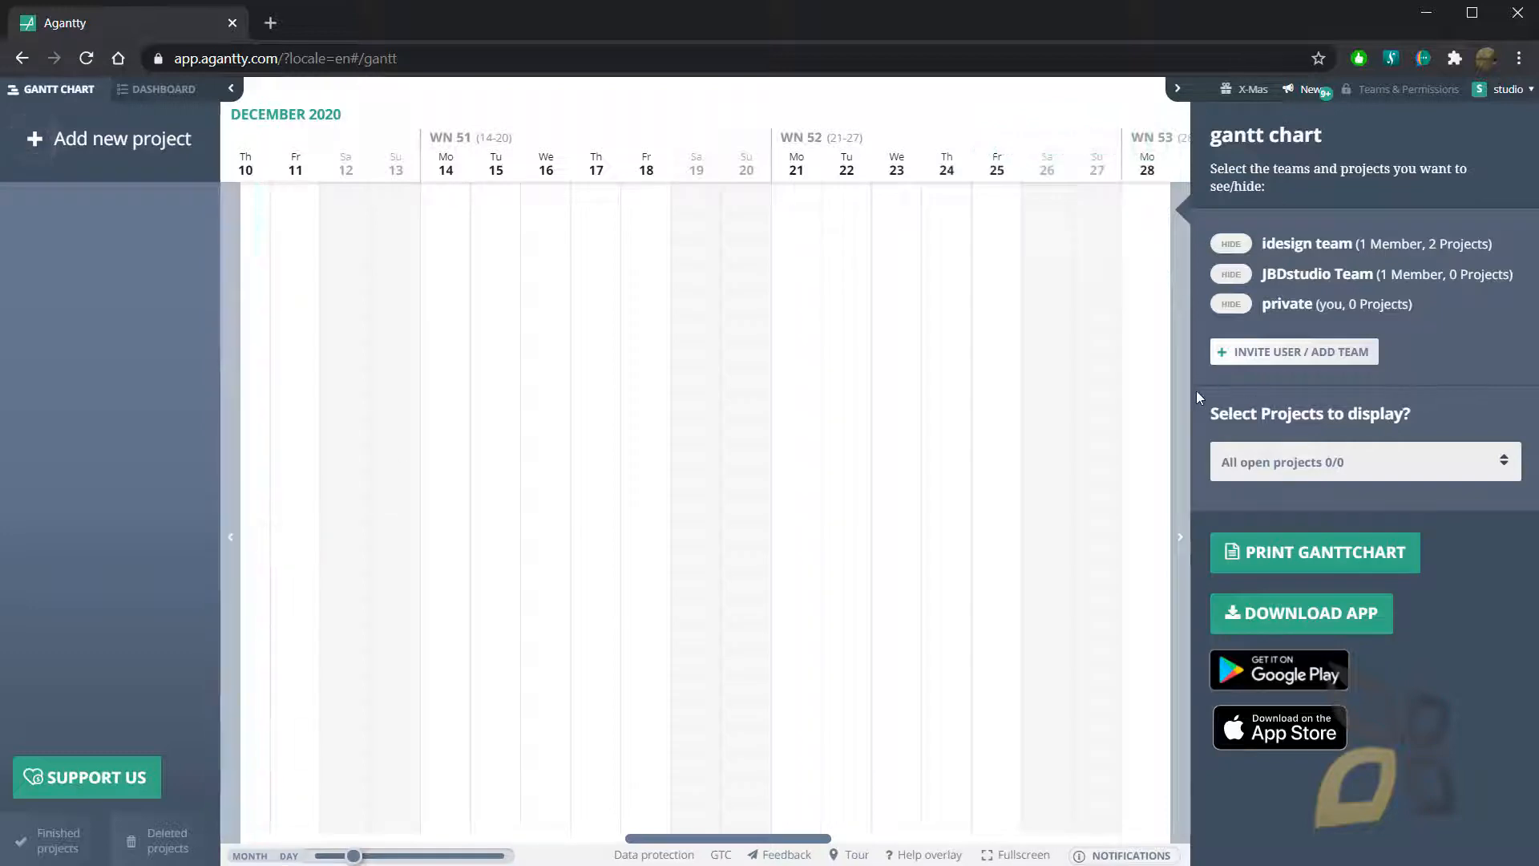
click(1117, 538)
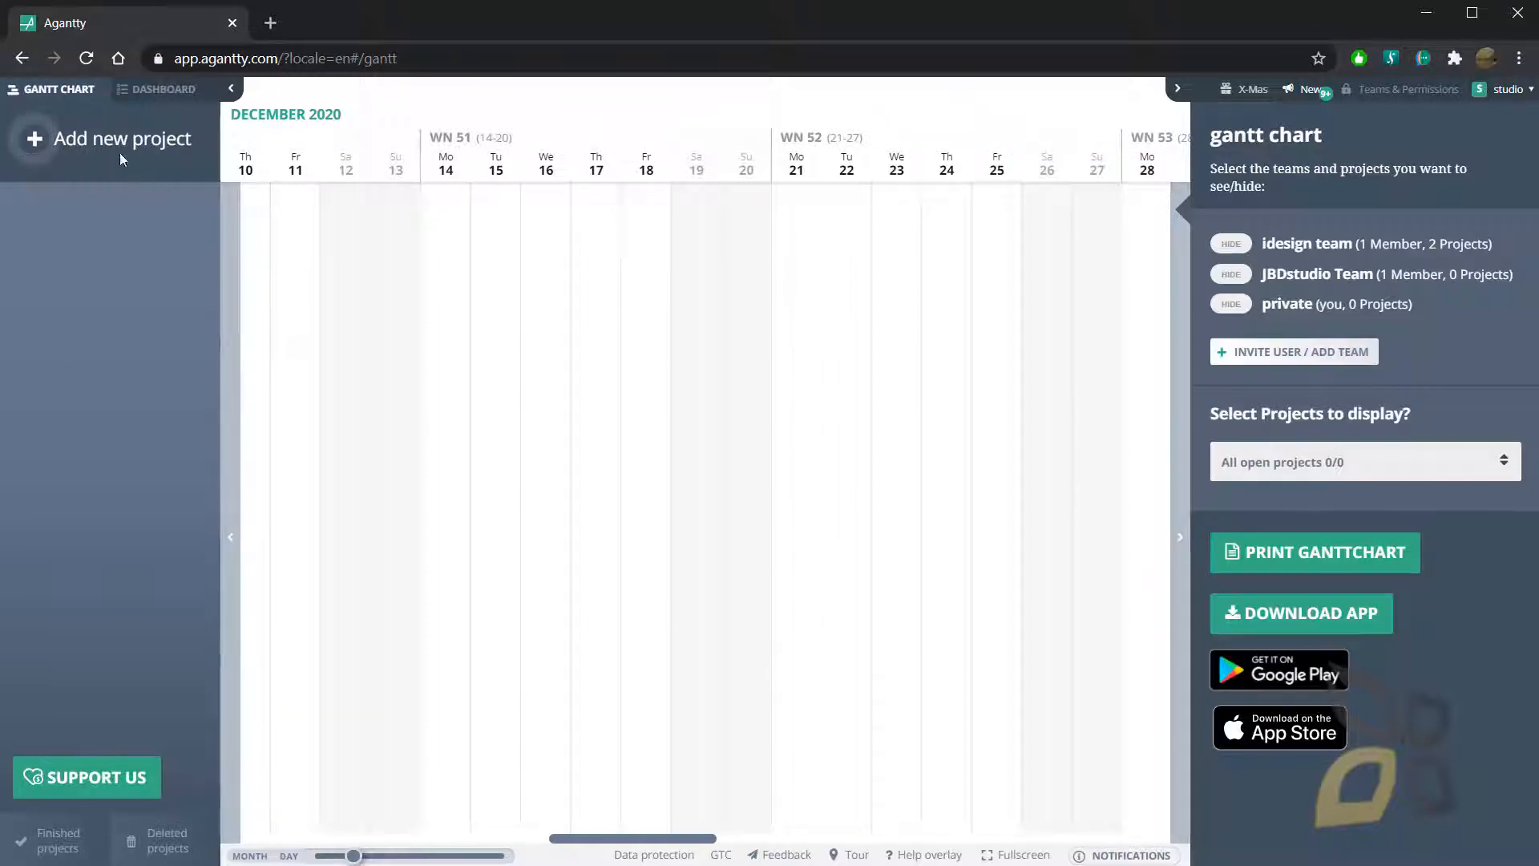
- Start a new project and name it idesign.wiki
click(79, 141)
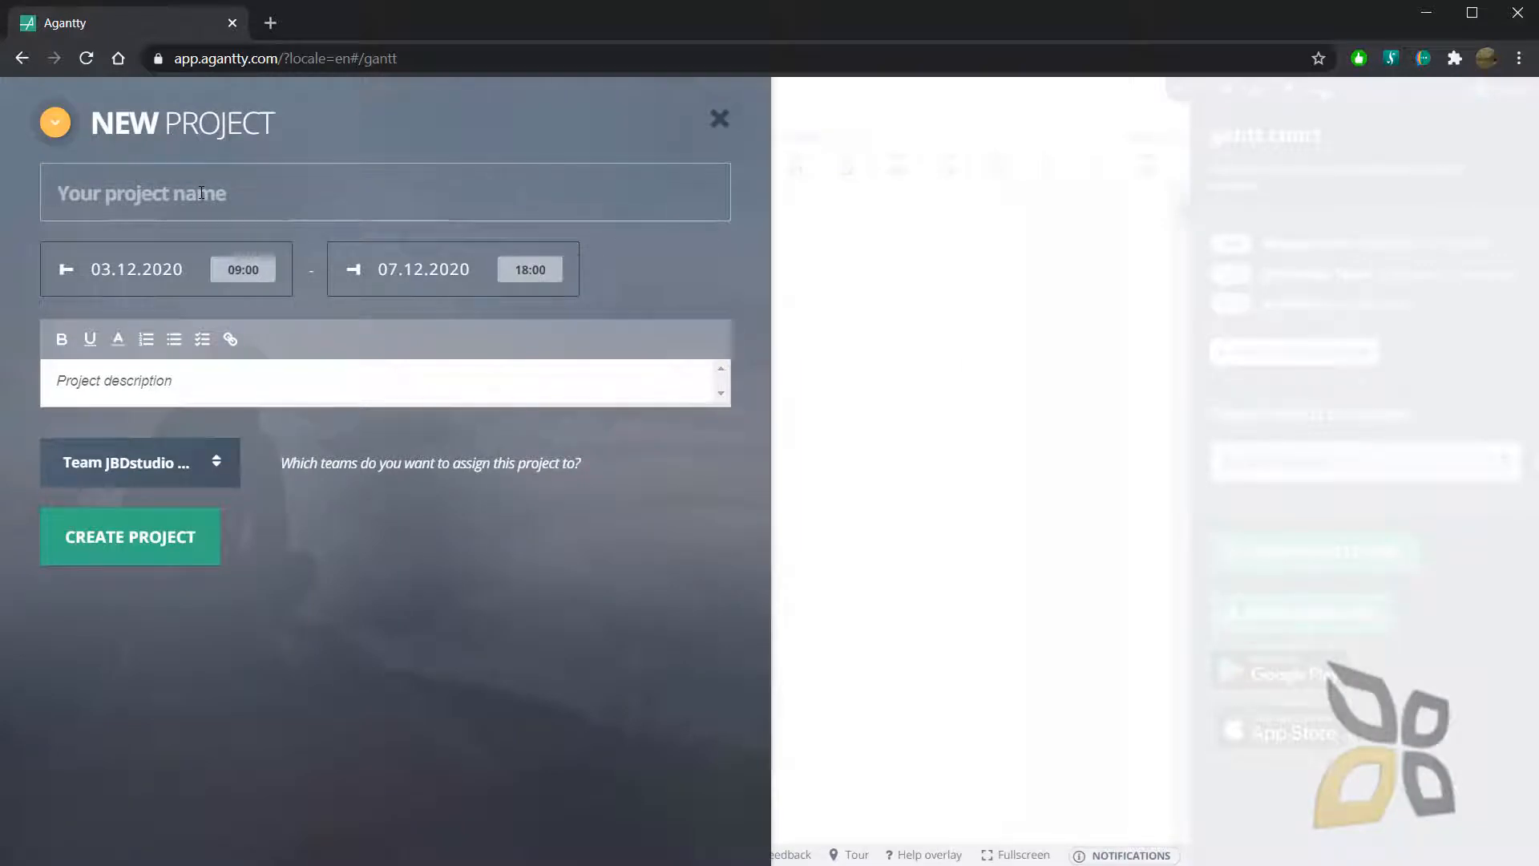
text(idesign.)
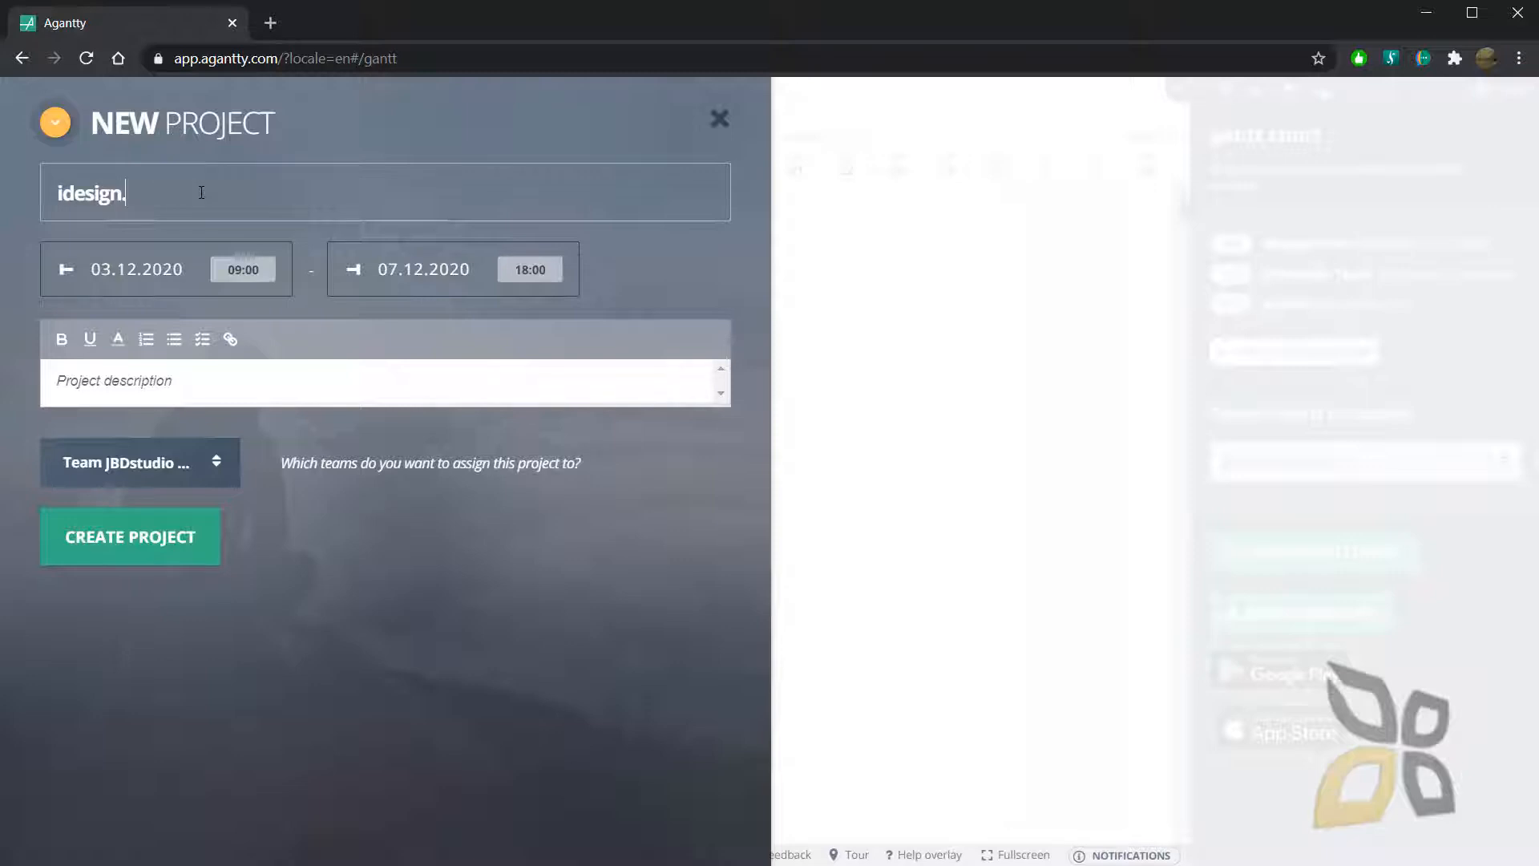
text(wiki)
double_click(115, 201)
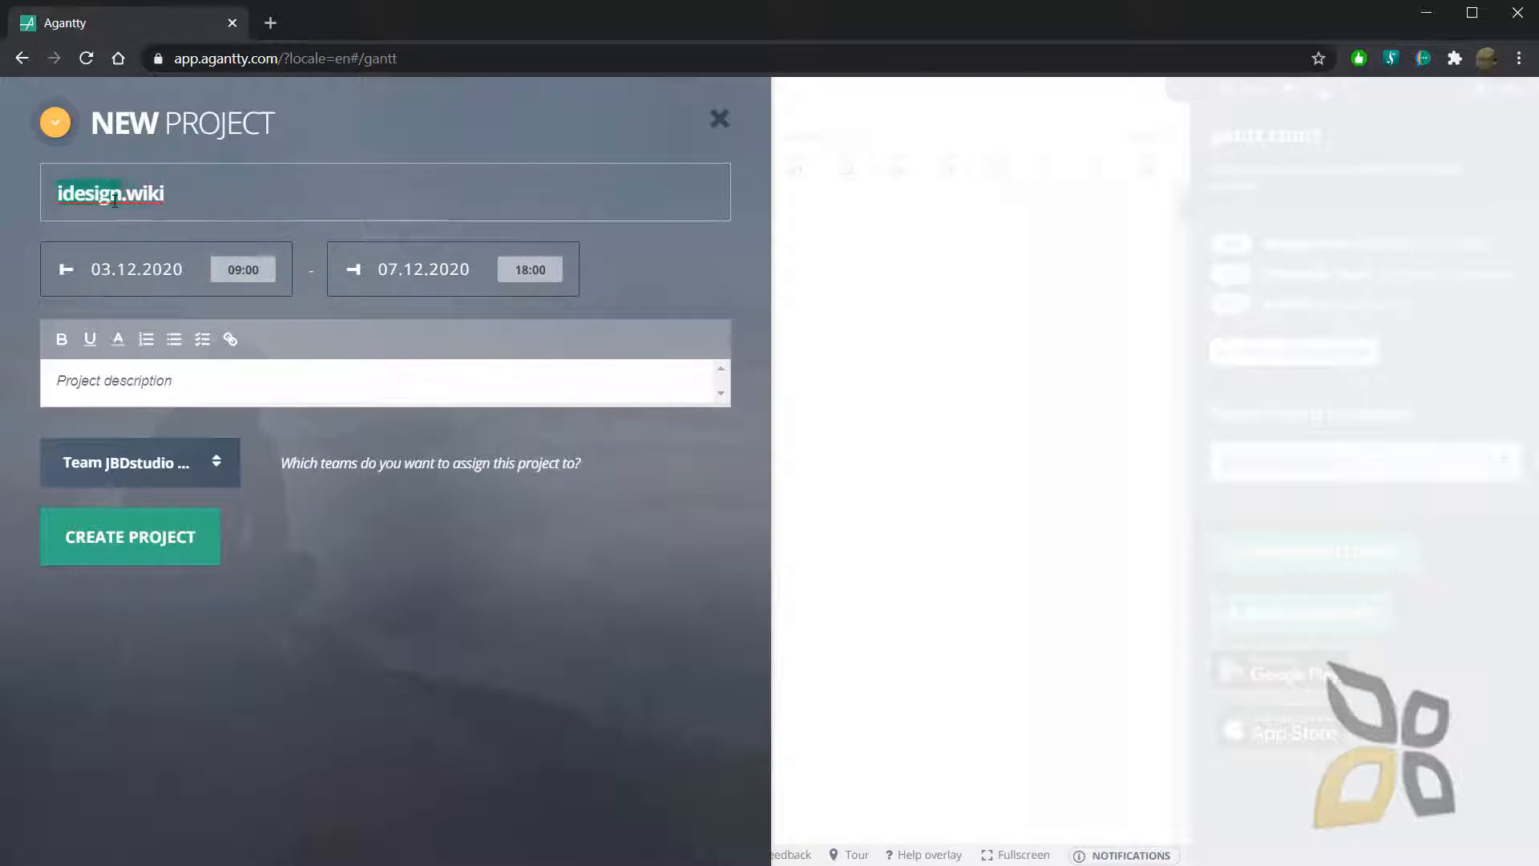
click(250, 202)
- Set the new project's end date to 27.12.2020 and its begin date to 11.12.2020
click(163, 282)
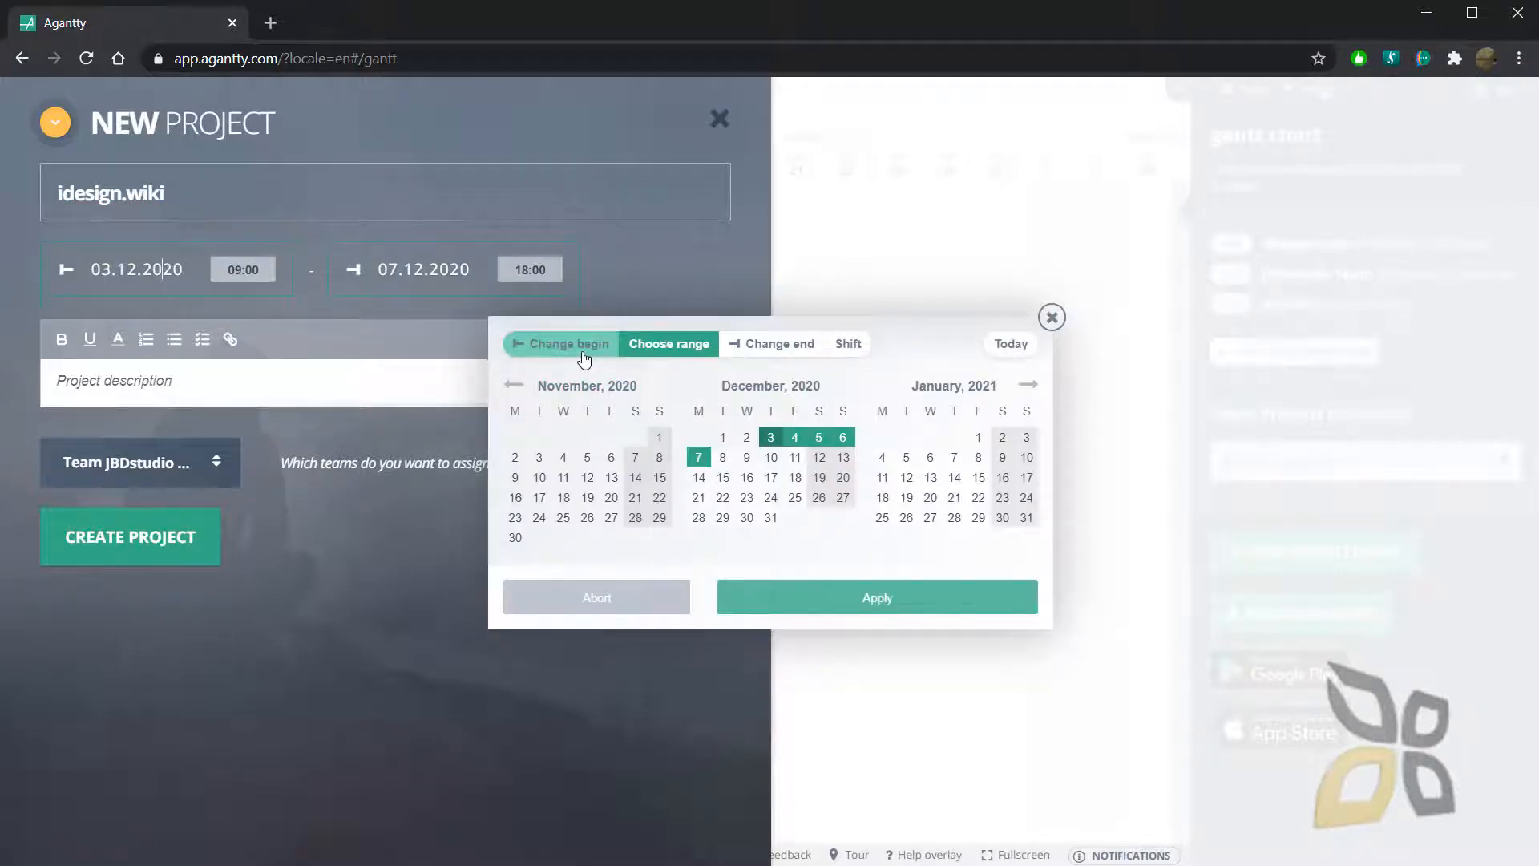
click(584, 358)
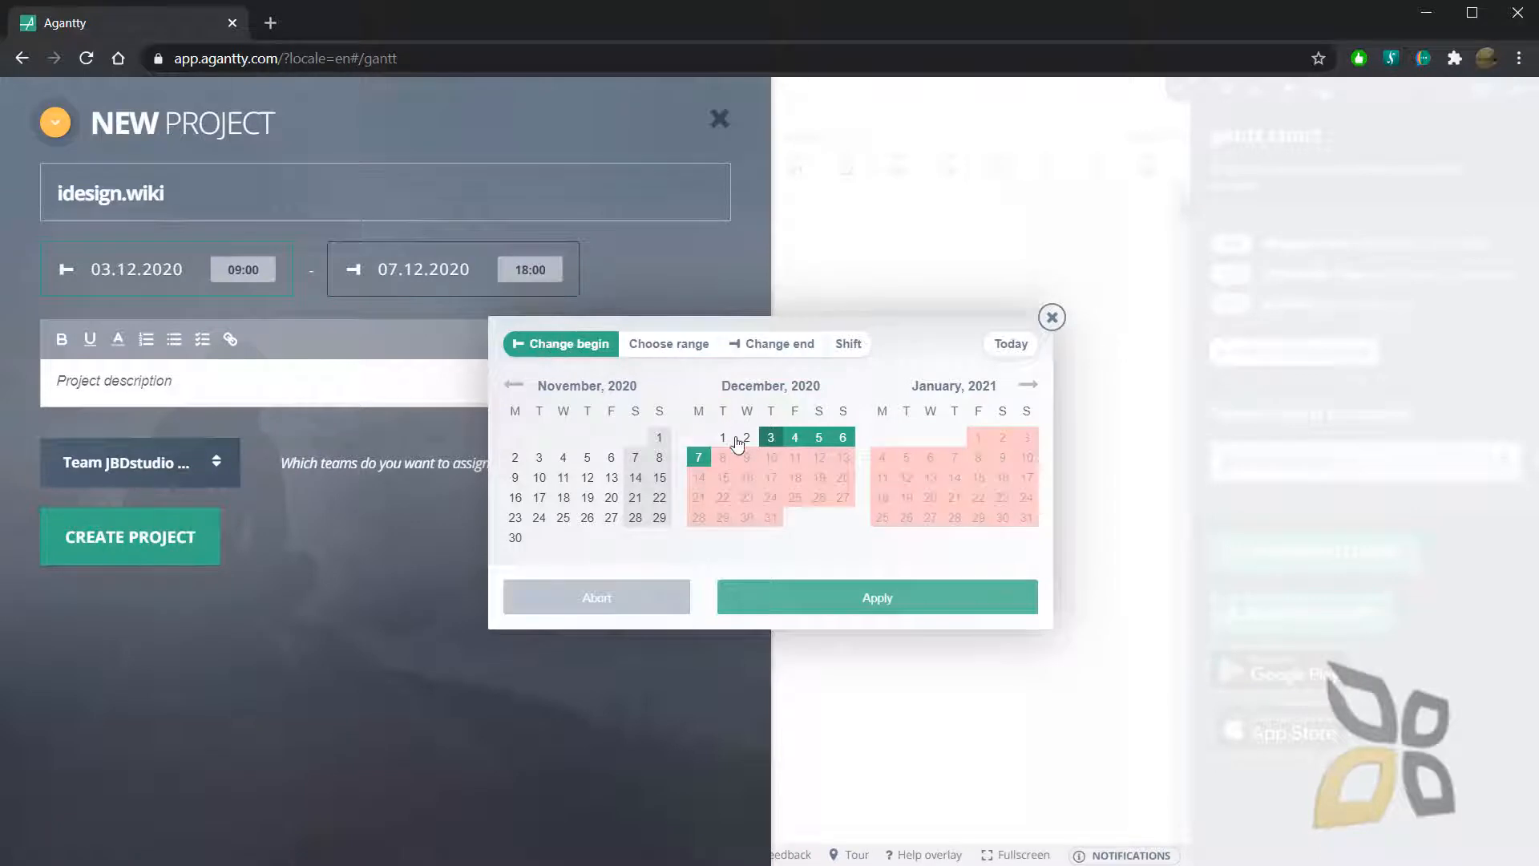
click(672, 356)
click(772, 344)
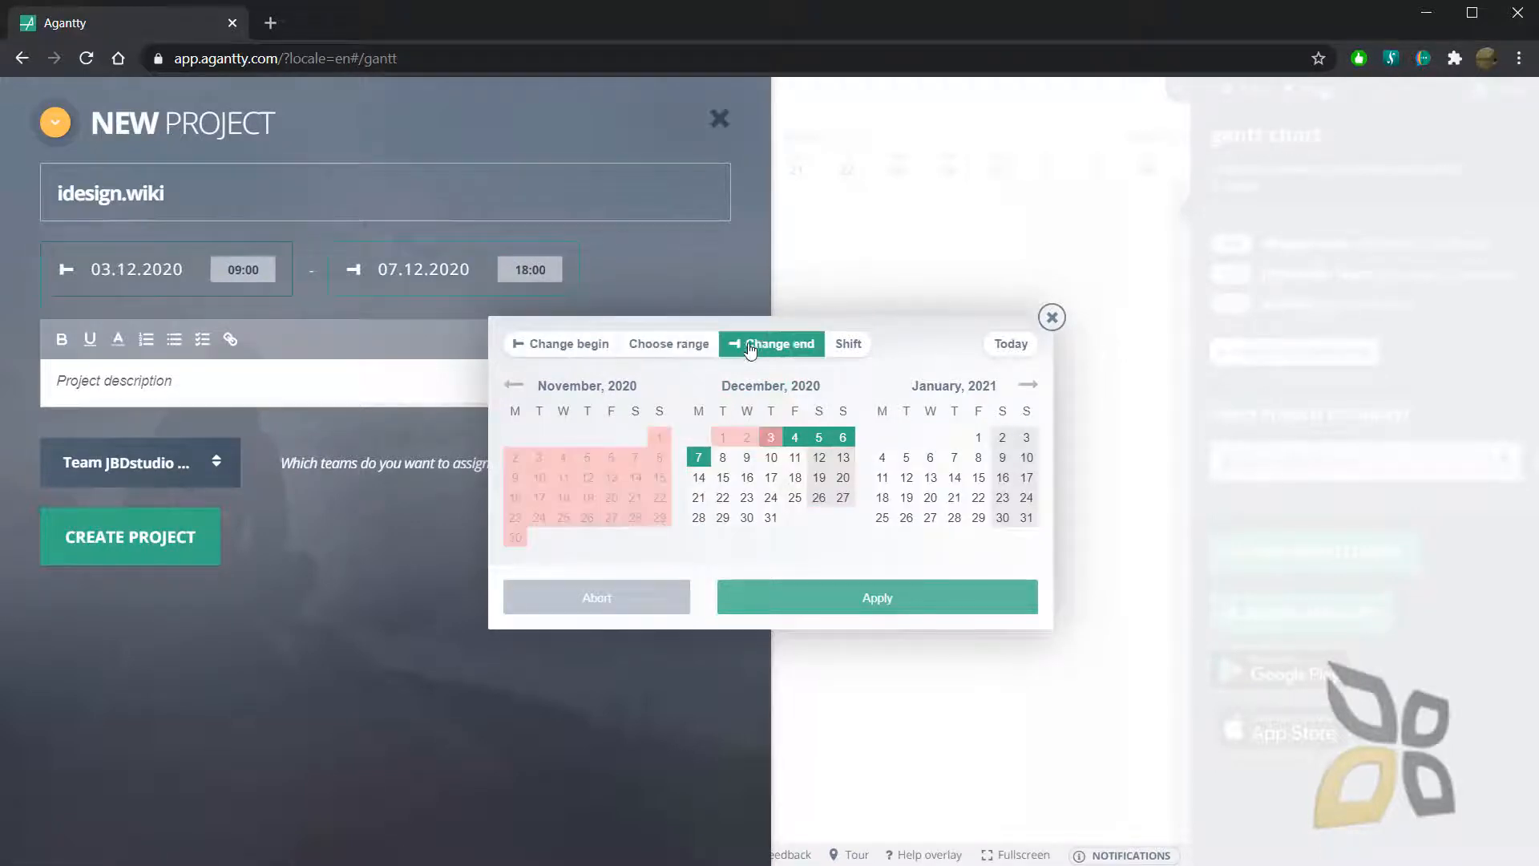
click(841, 500)
click(571, 344)
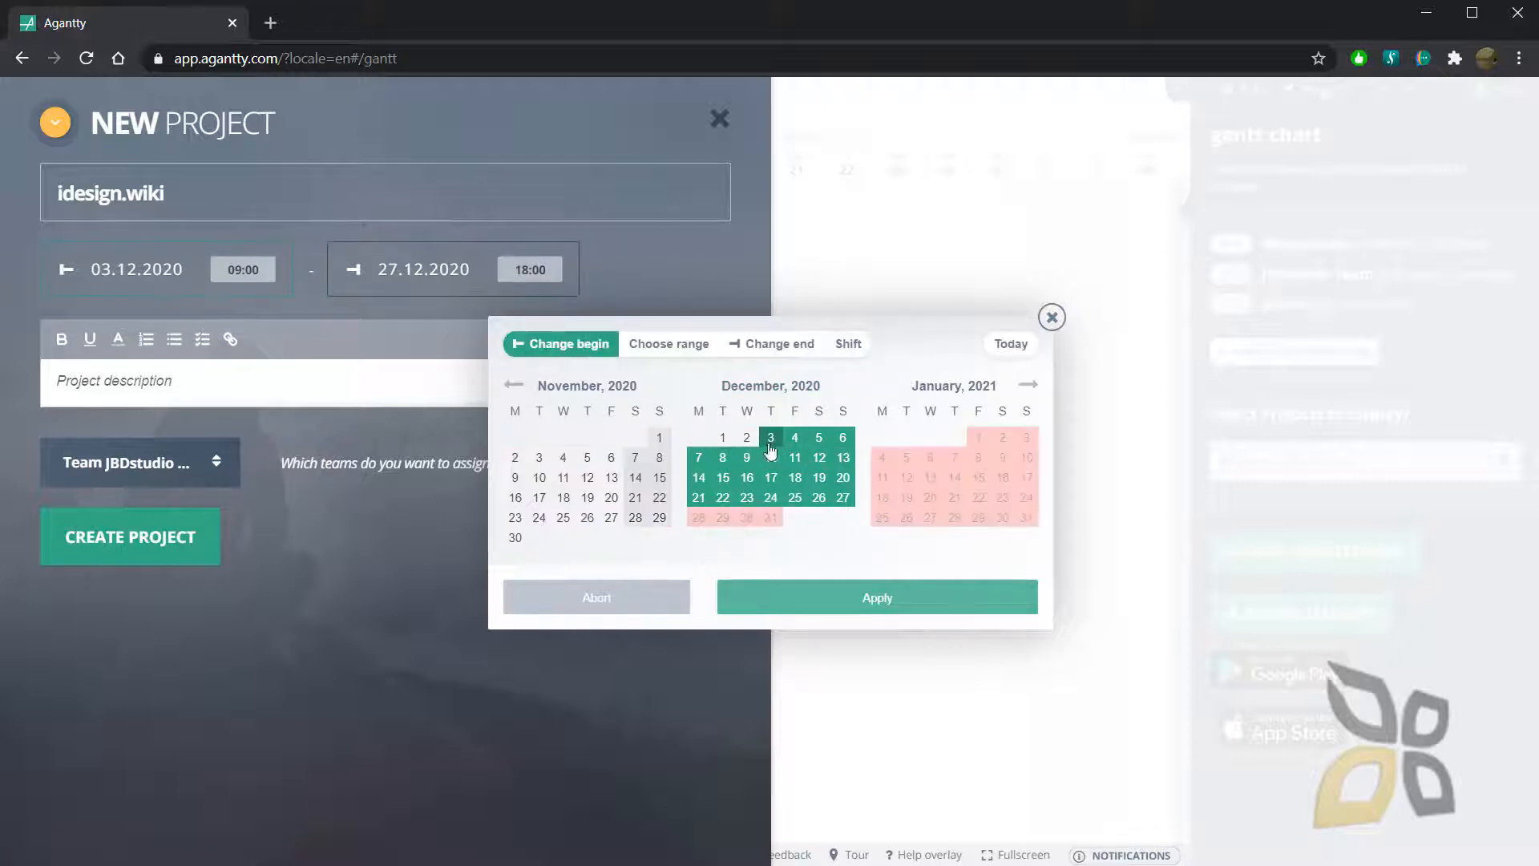
click(793, 461)
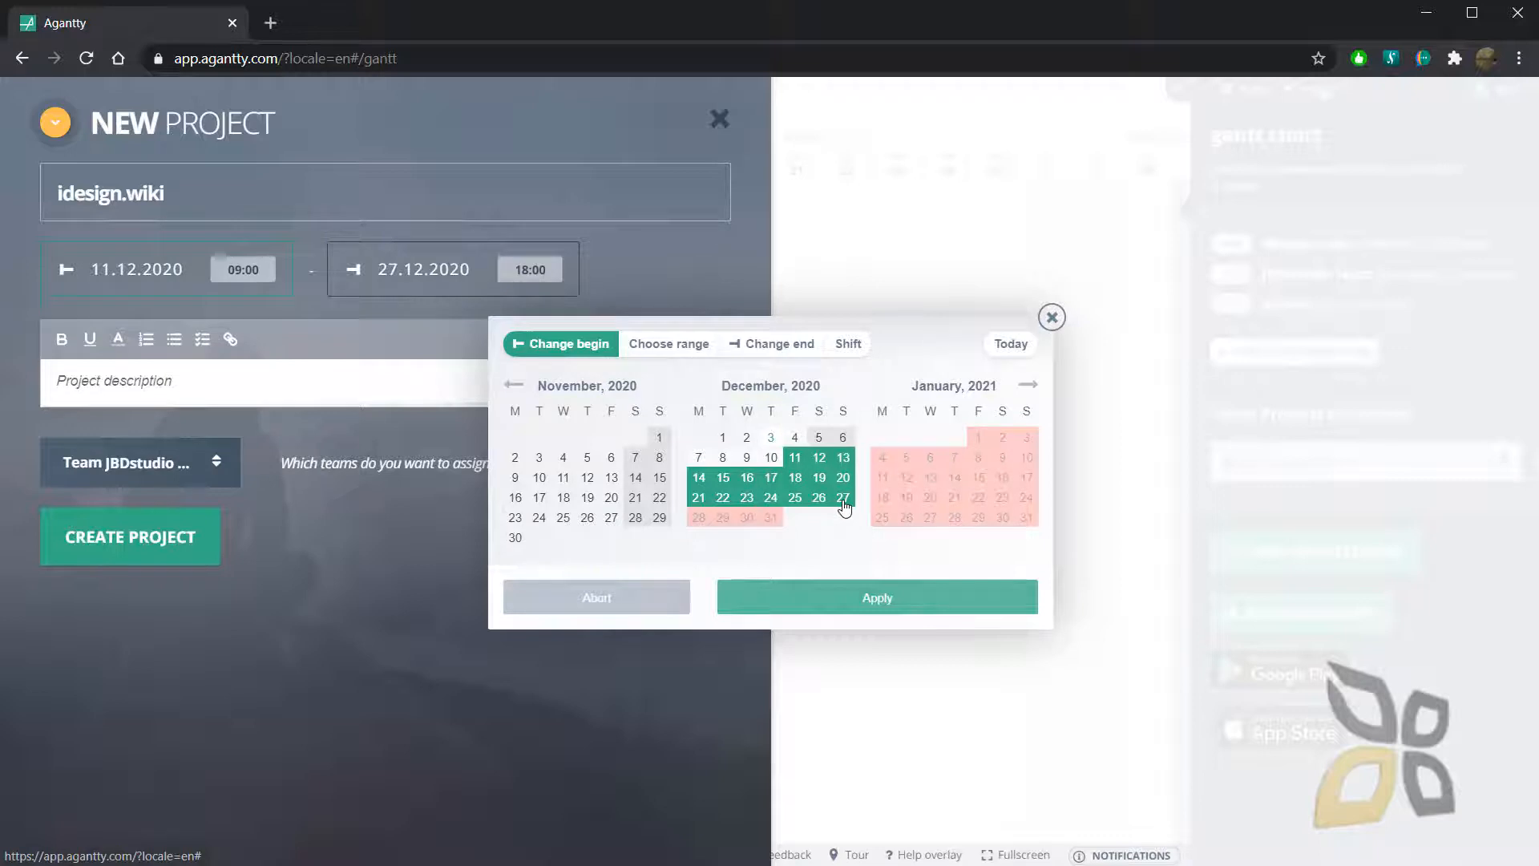
- Choose and apply a date range of 10.12.2020 to 31.01.2021 for the new project
click(667, 346)
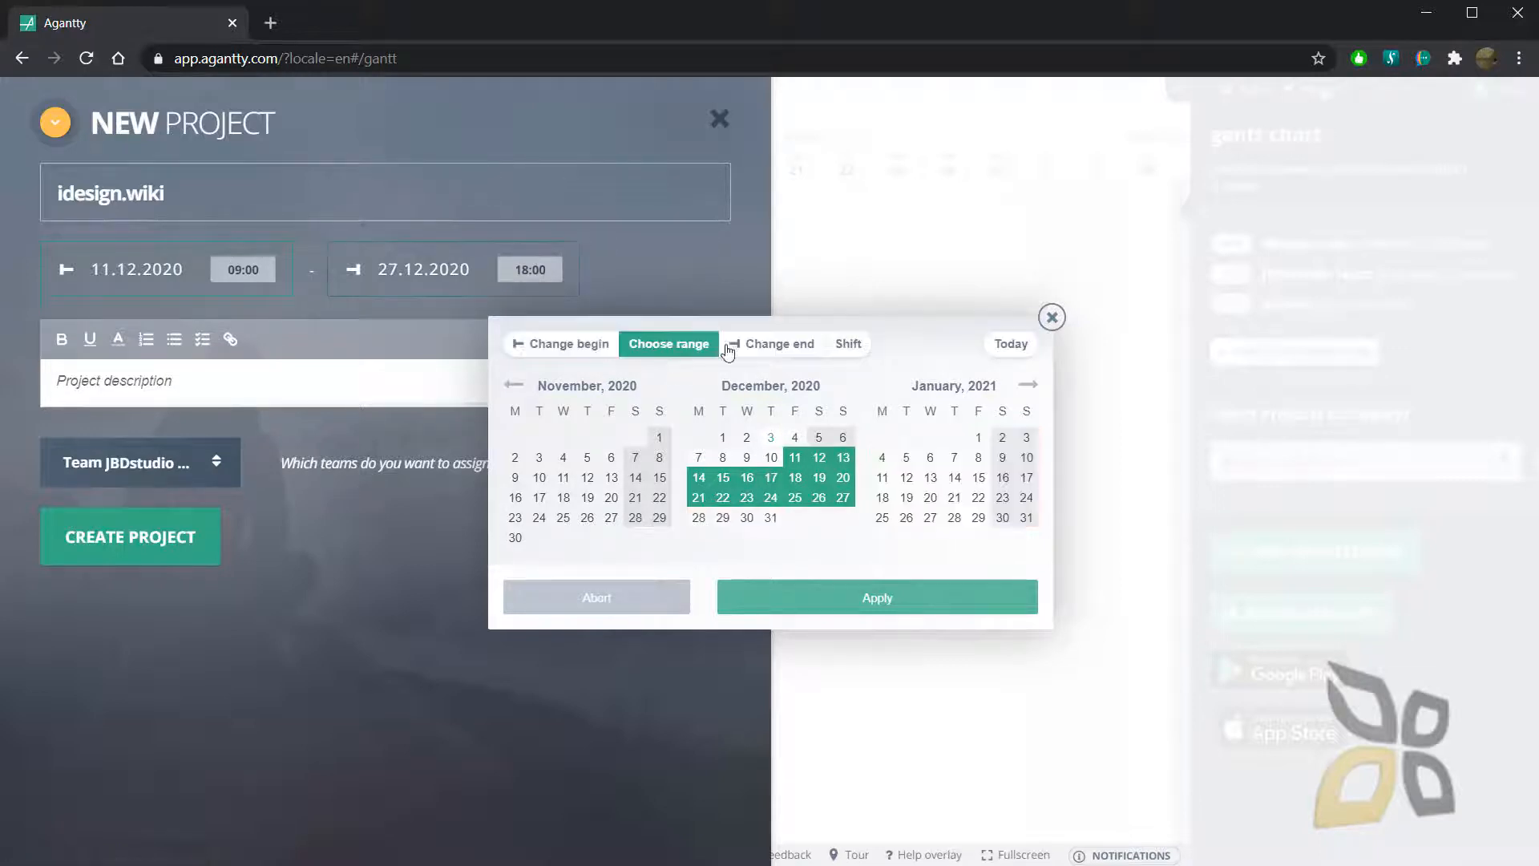
click(1027, 517)
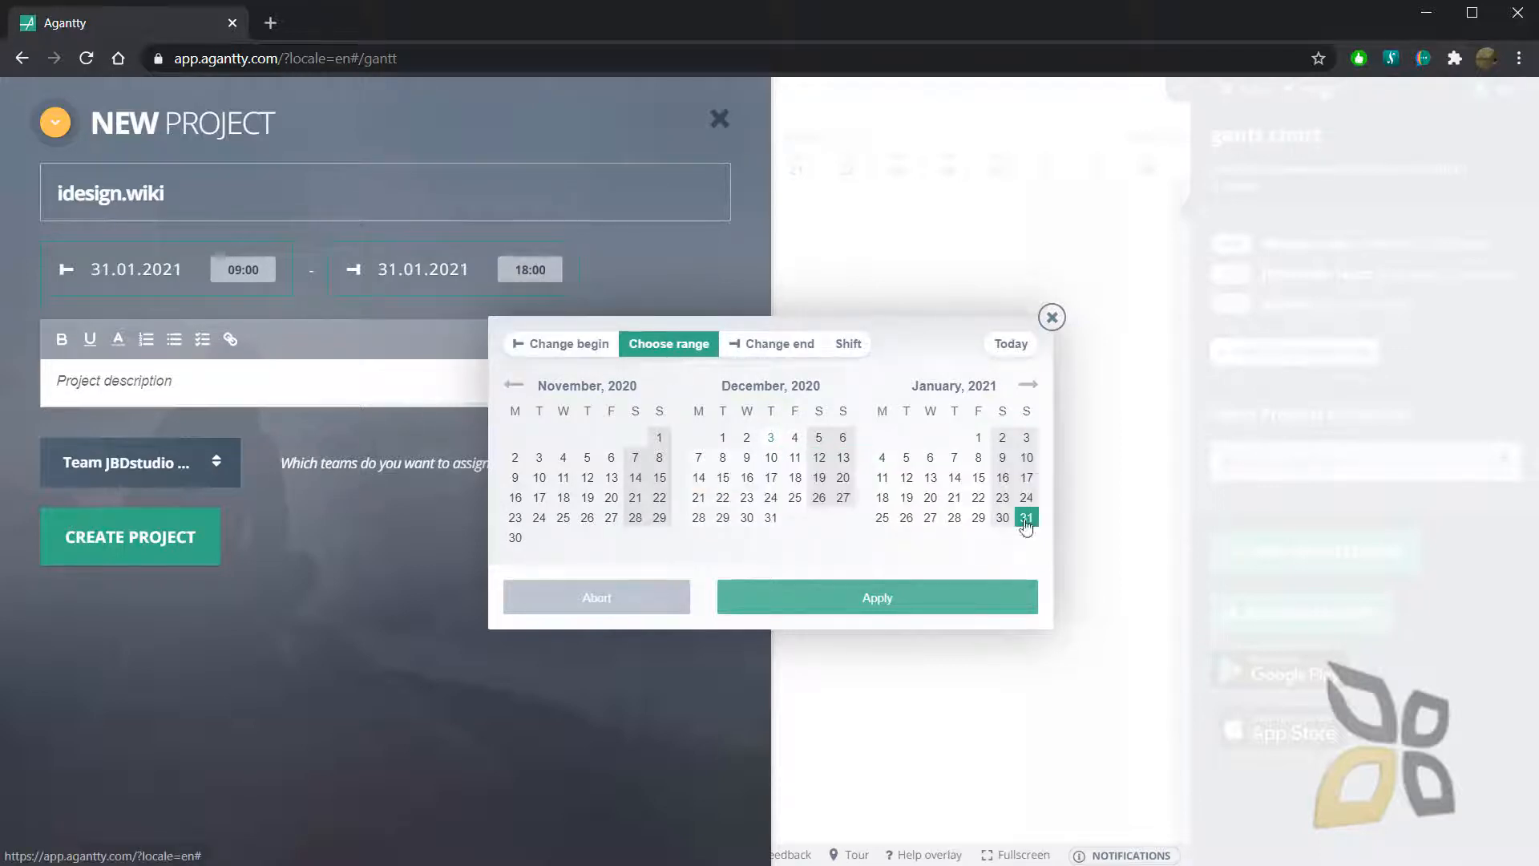
click(793, 459)
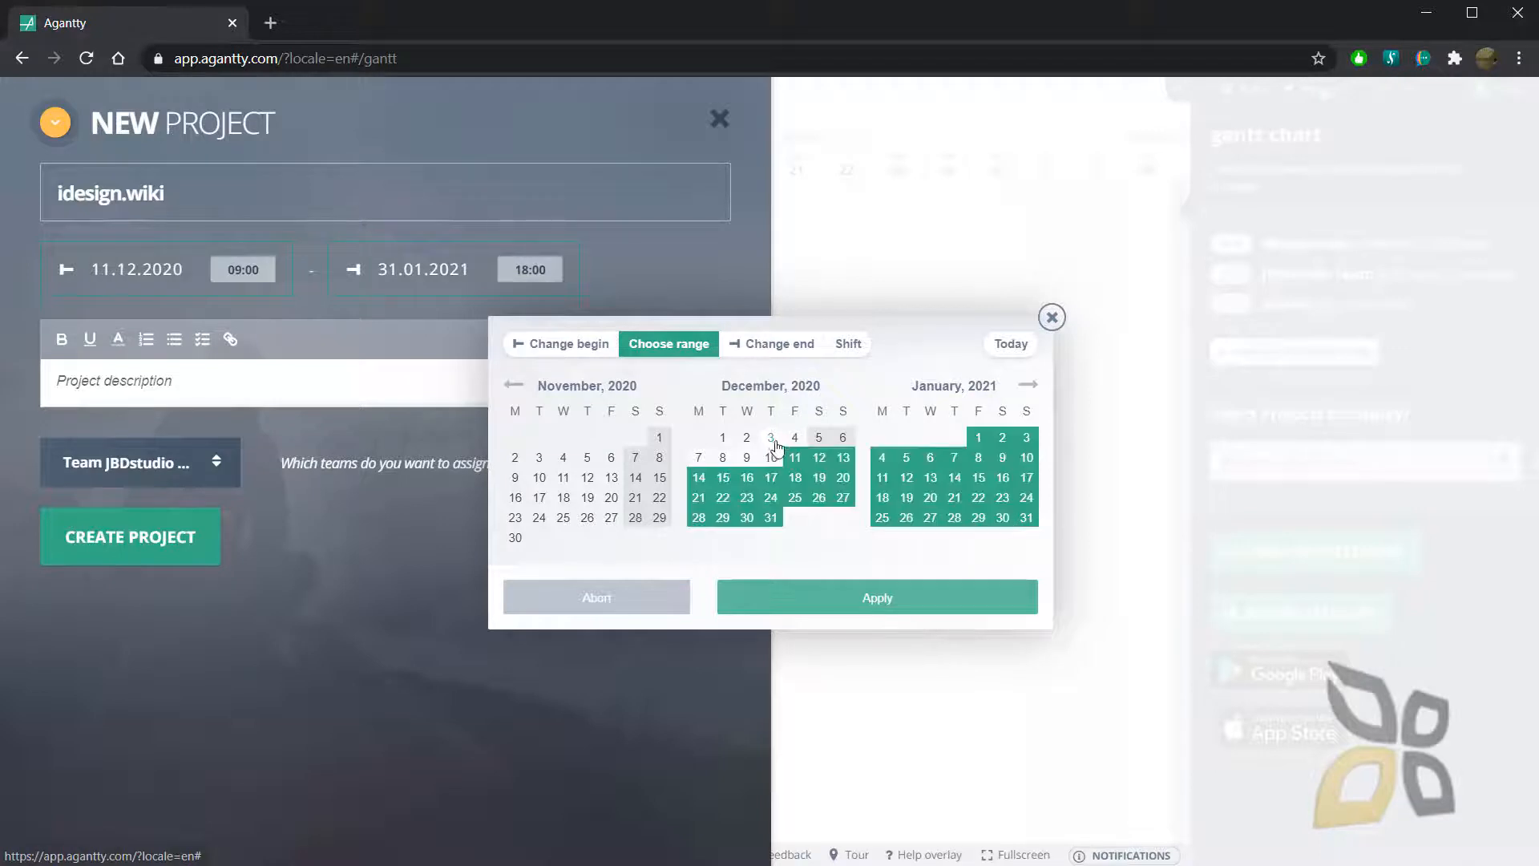
click(772, 458)
click(1024, 518)
click(892, 603)
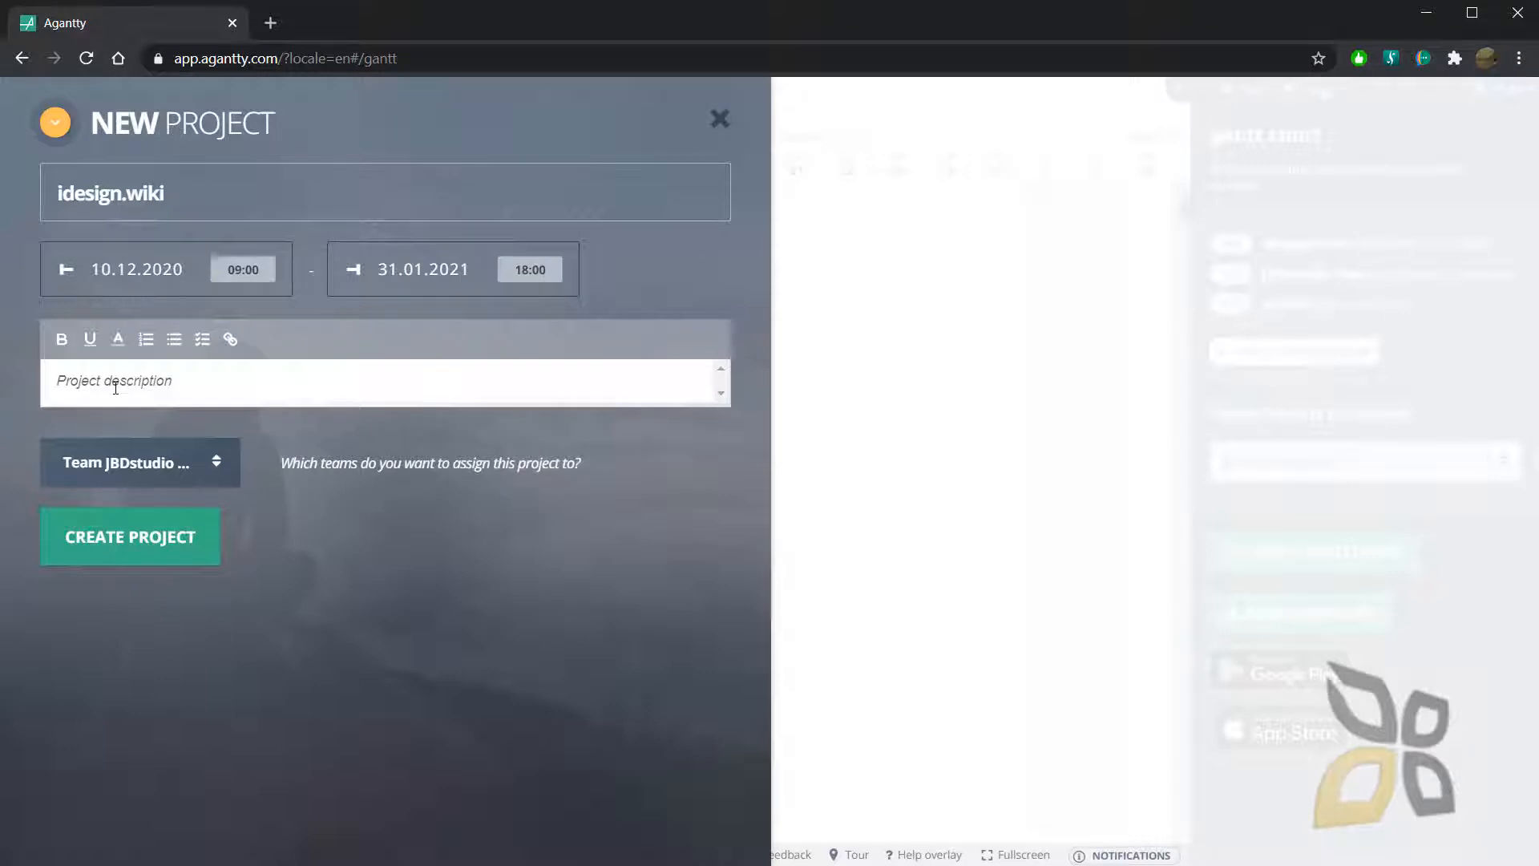
- Enter "Project description" as the description and assign the project to a new team, filling in the team's name
text(Project description)
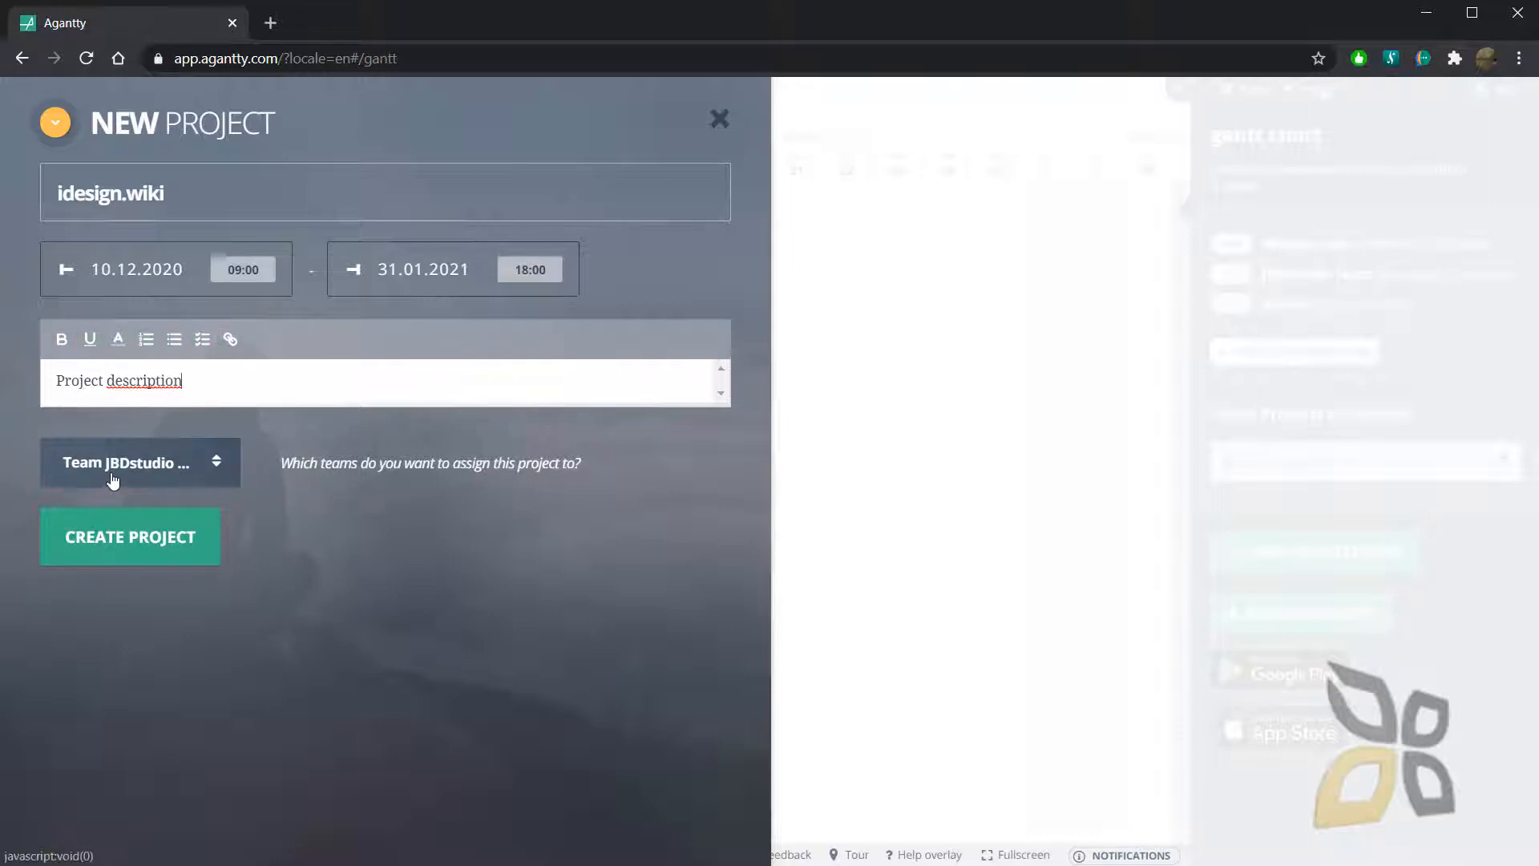
click(193, 479)
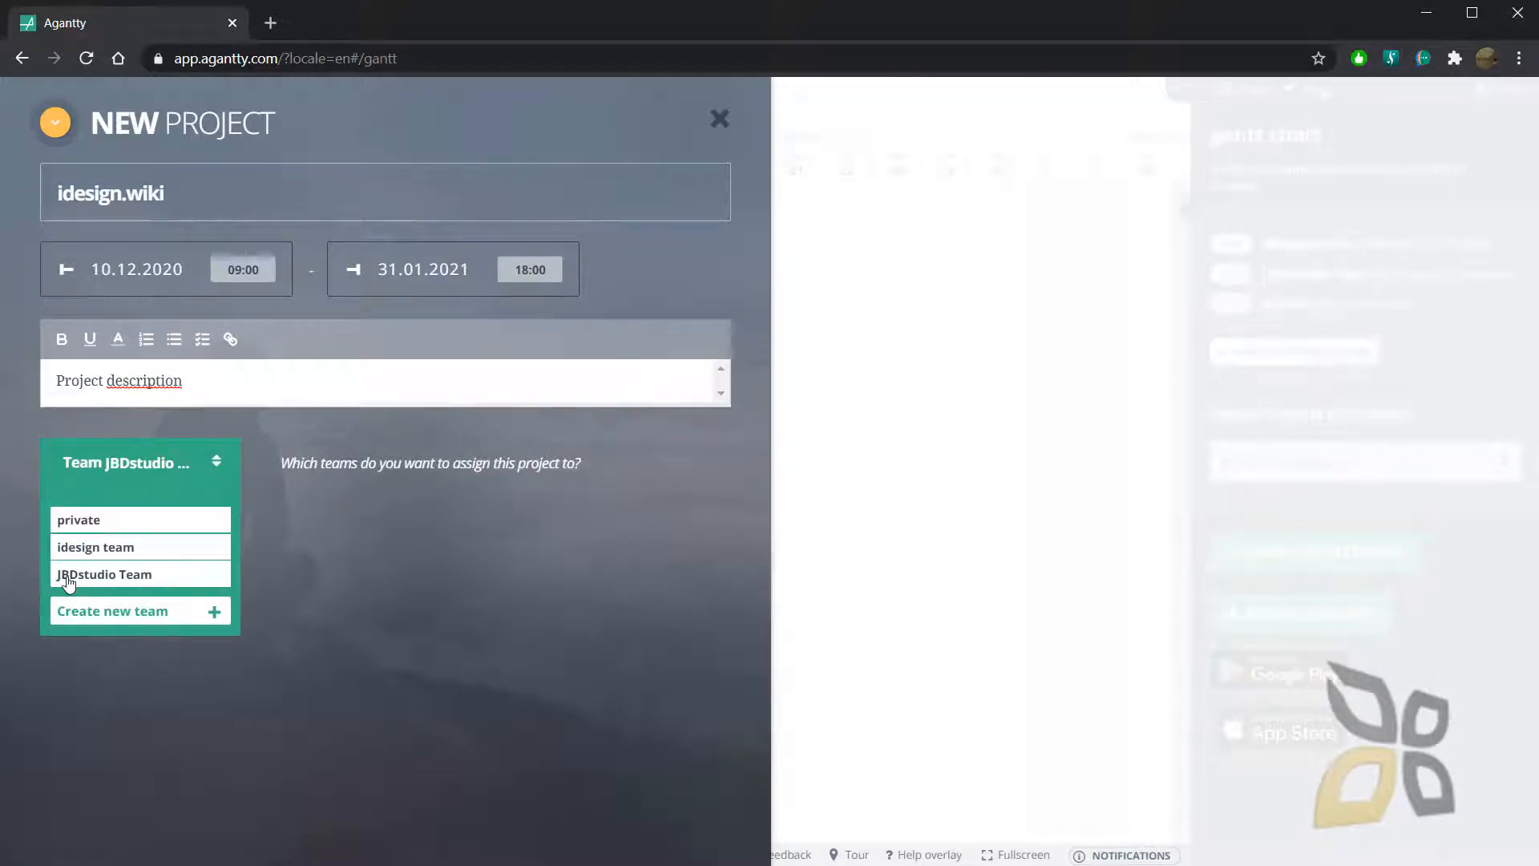
click(197, 617)
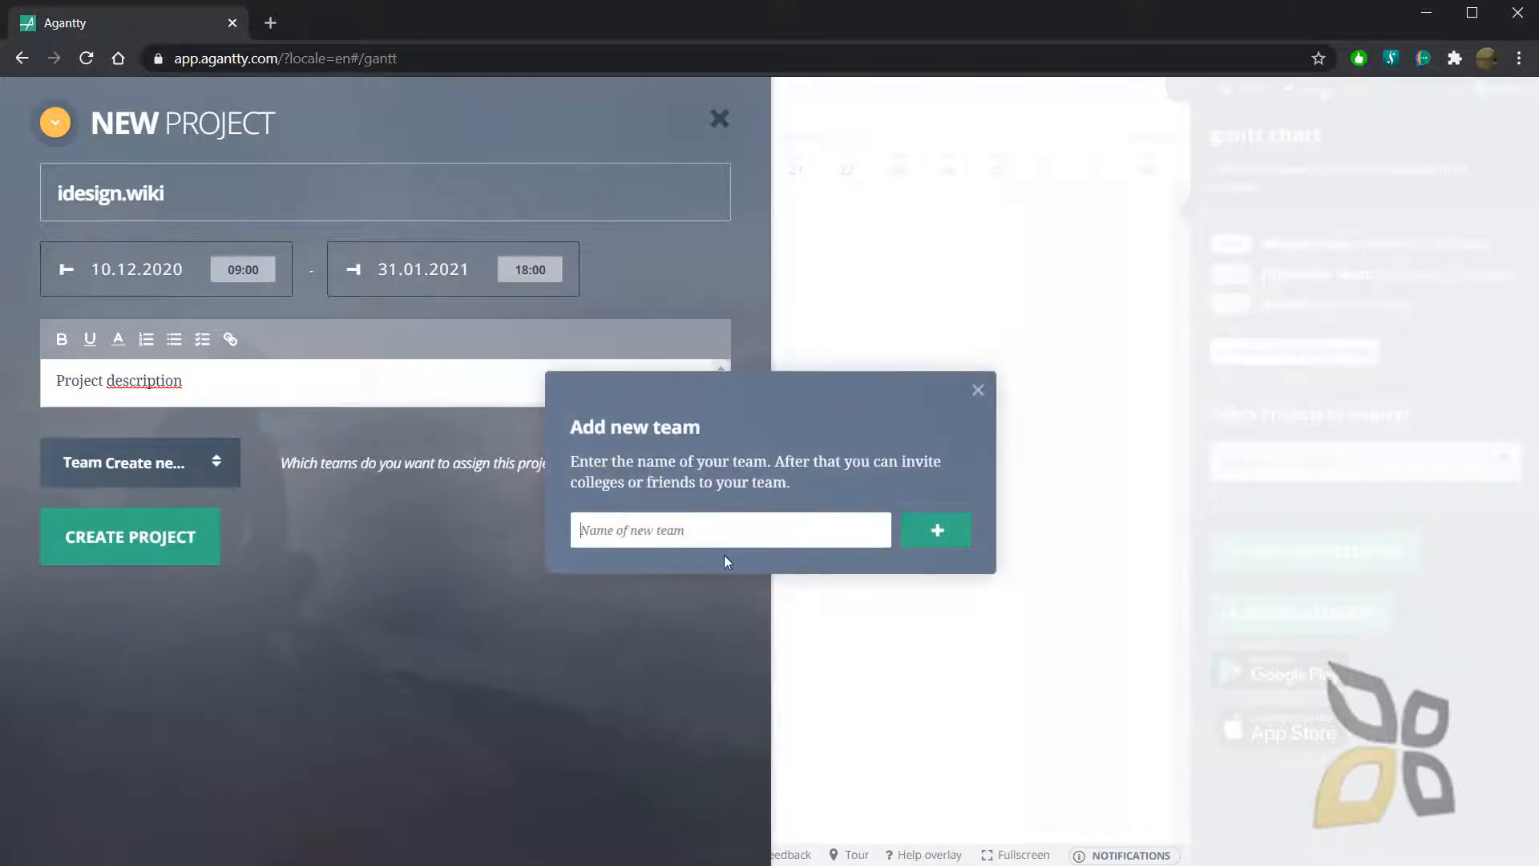
text(Alexander)
click(939, 540)
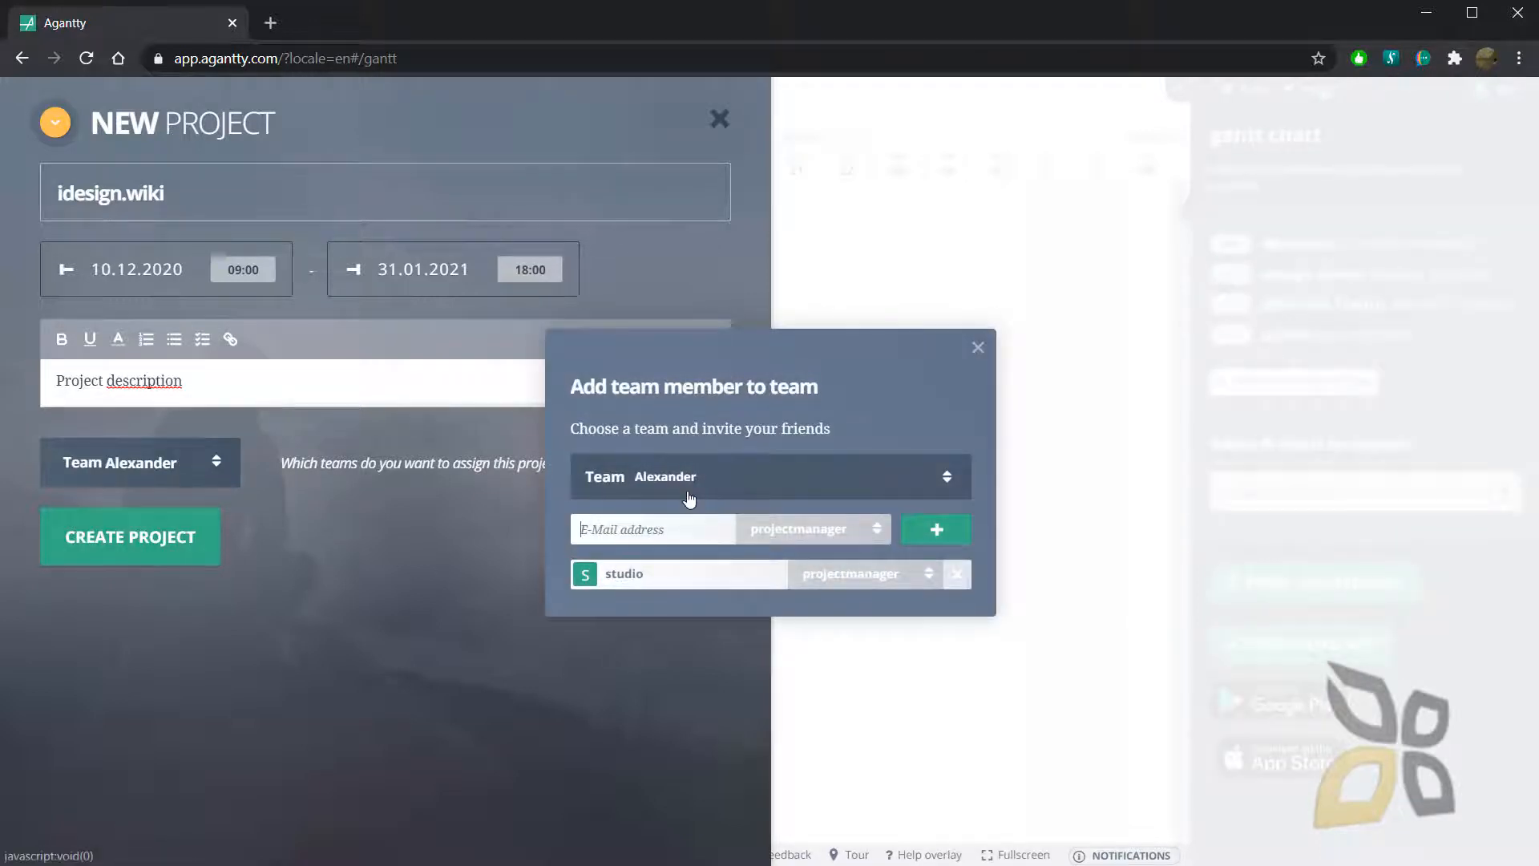
- Check the roles available for invited team members, skip the invitation and create the idesign.wiki project
click(697, 530)
click(885, 535)
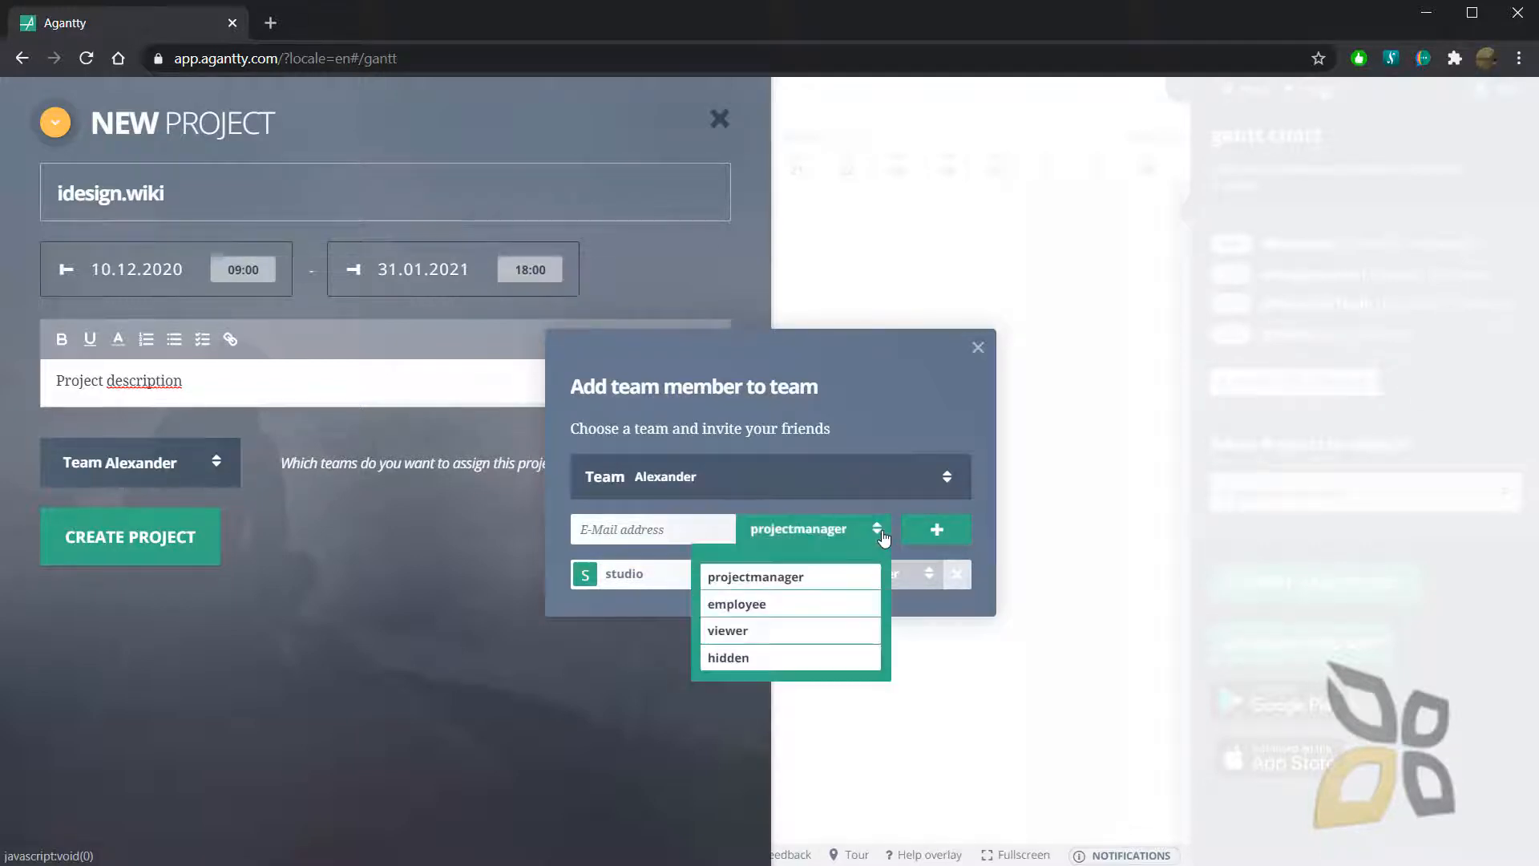
click(883, 537)
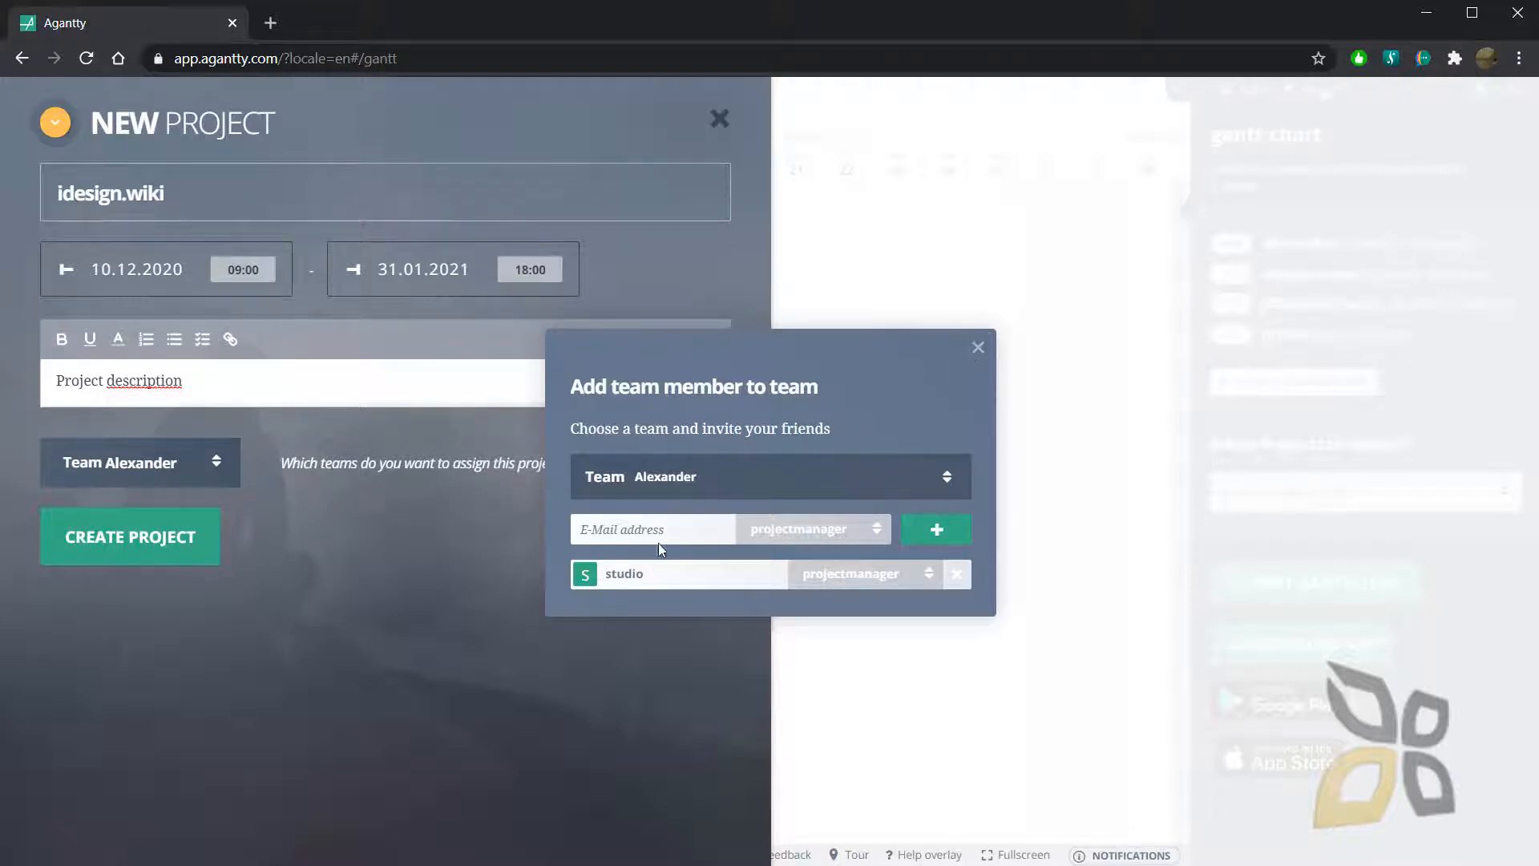
click(867, 535)
click(977, 346)
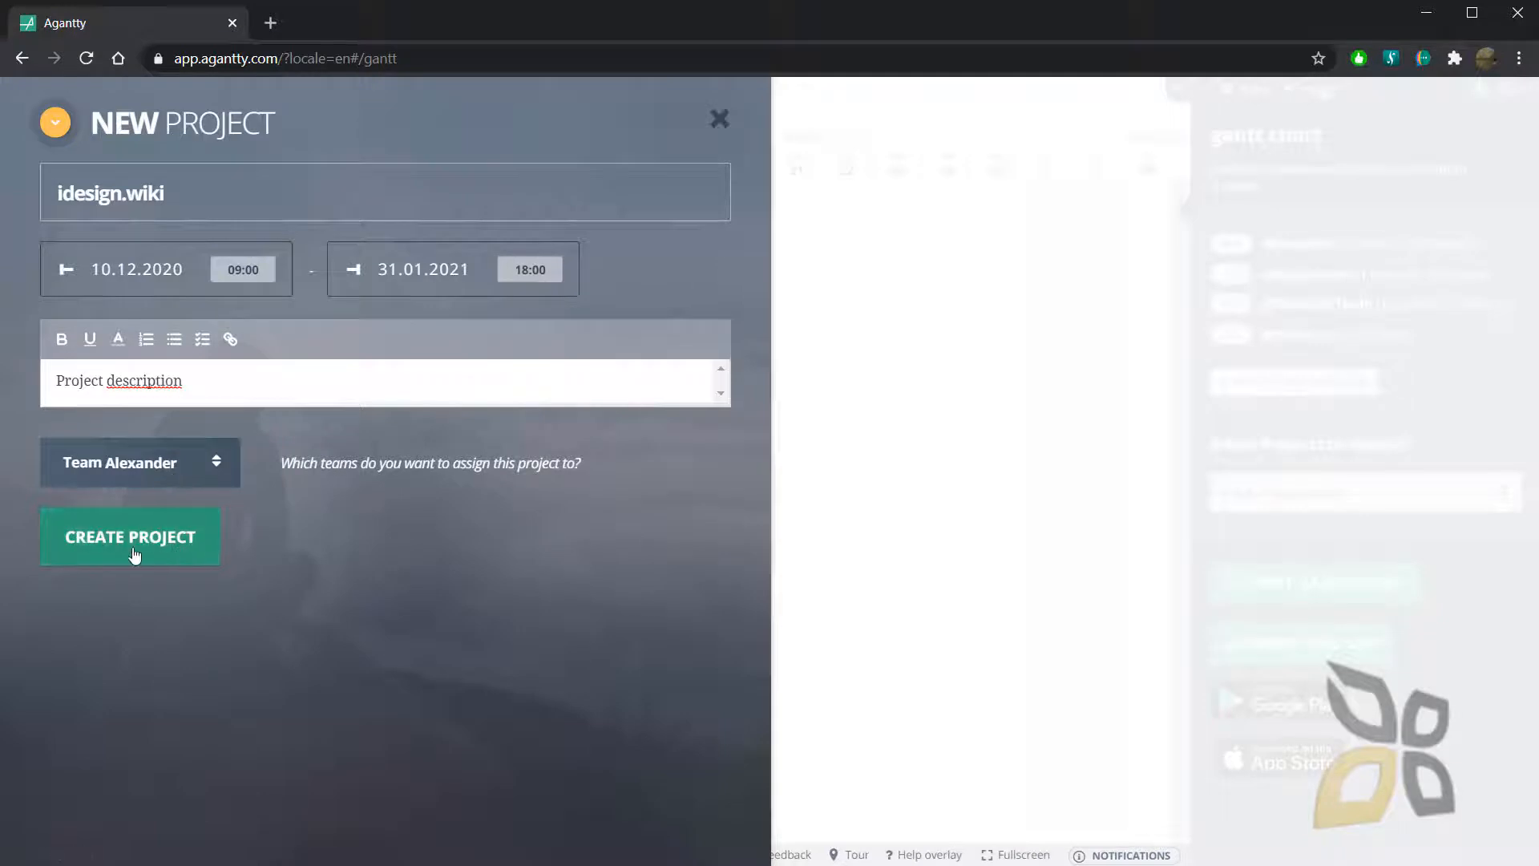
click(126, 553)
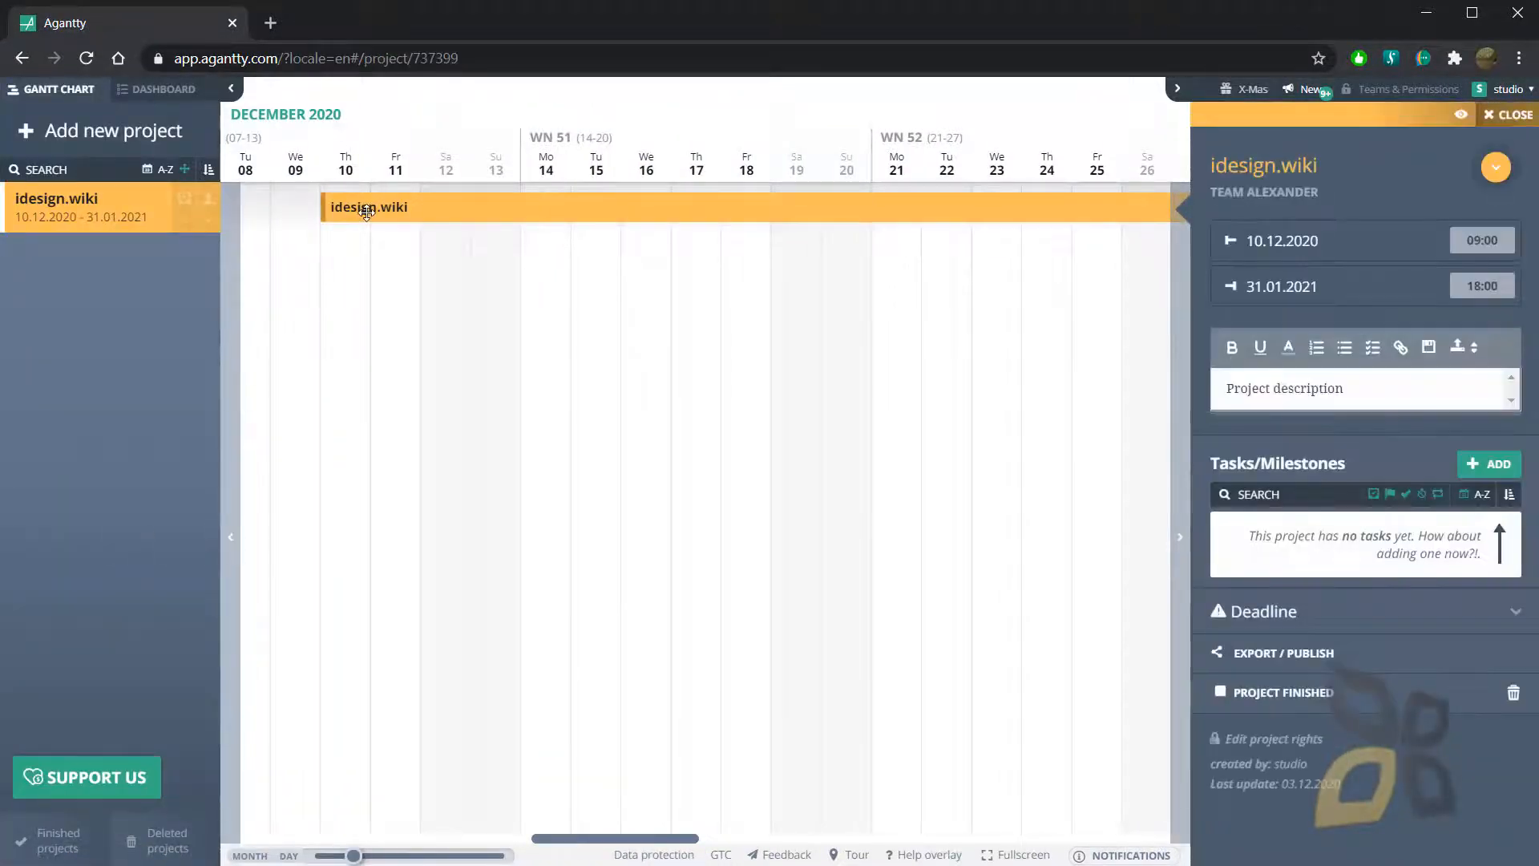
- Shorten the idesign.wiki bar on the timeline so the project ends on 14.01.2021
mouse_move(495, 215)
mouse_down()
mouse_move(478, 214)
mouse_move(494, 214)
mouse_up()
drag(358, 856, 315, 862)
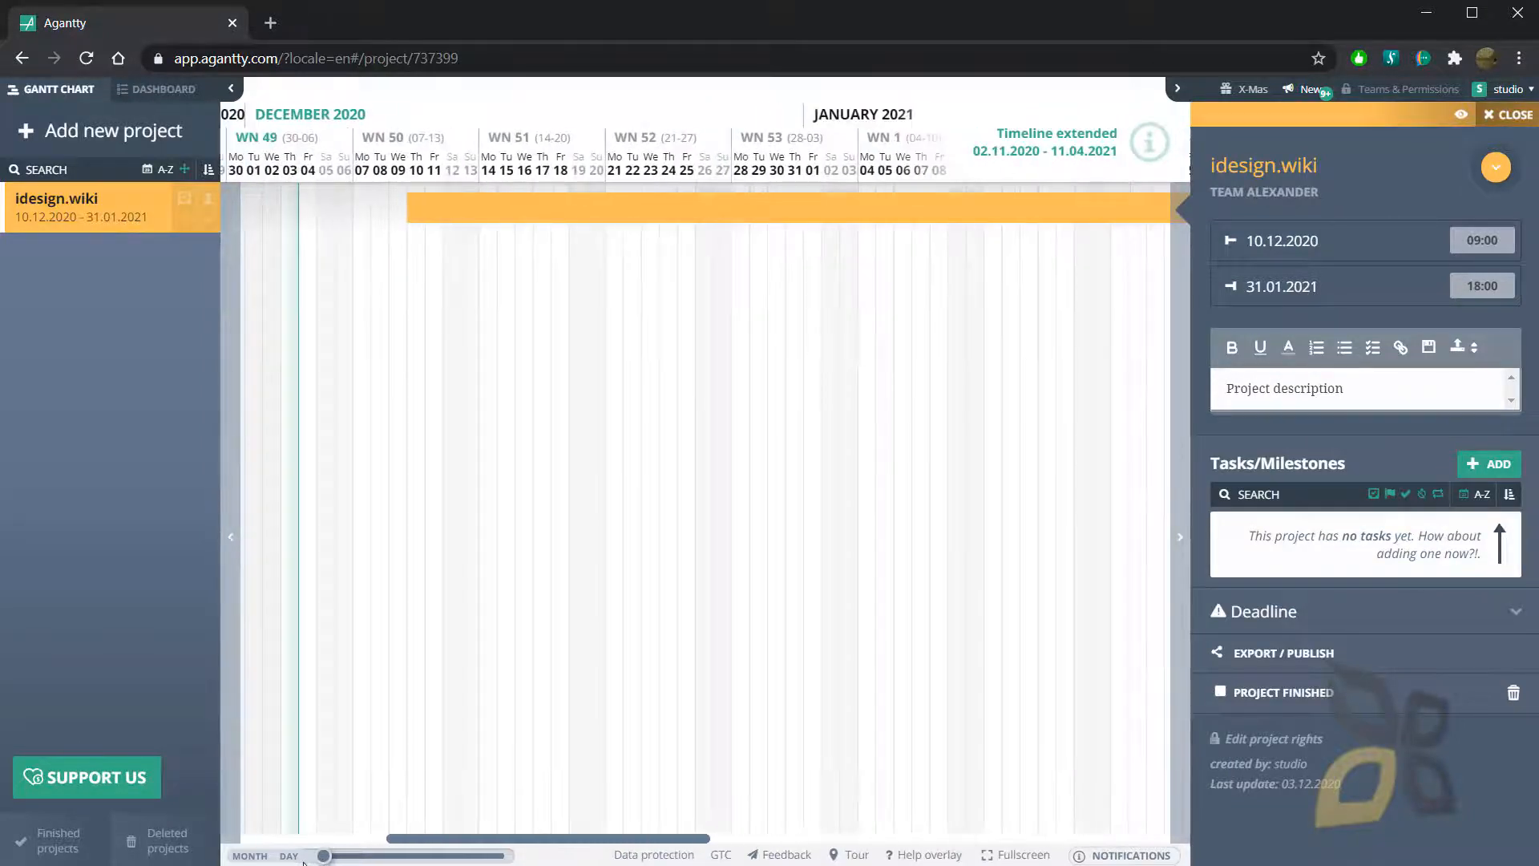
drag(430, 861, 275, 864)
drag(628, 838, 698, 854)
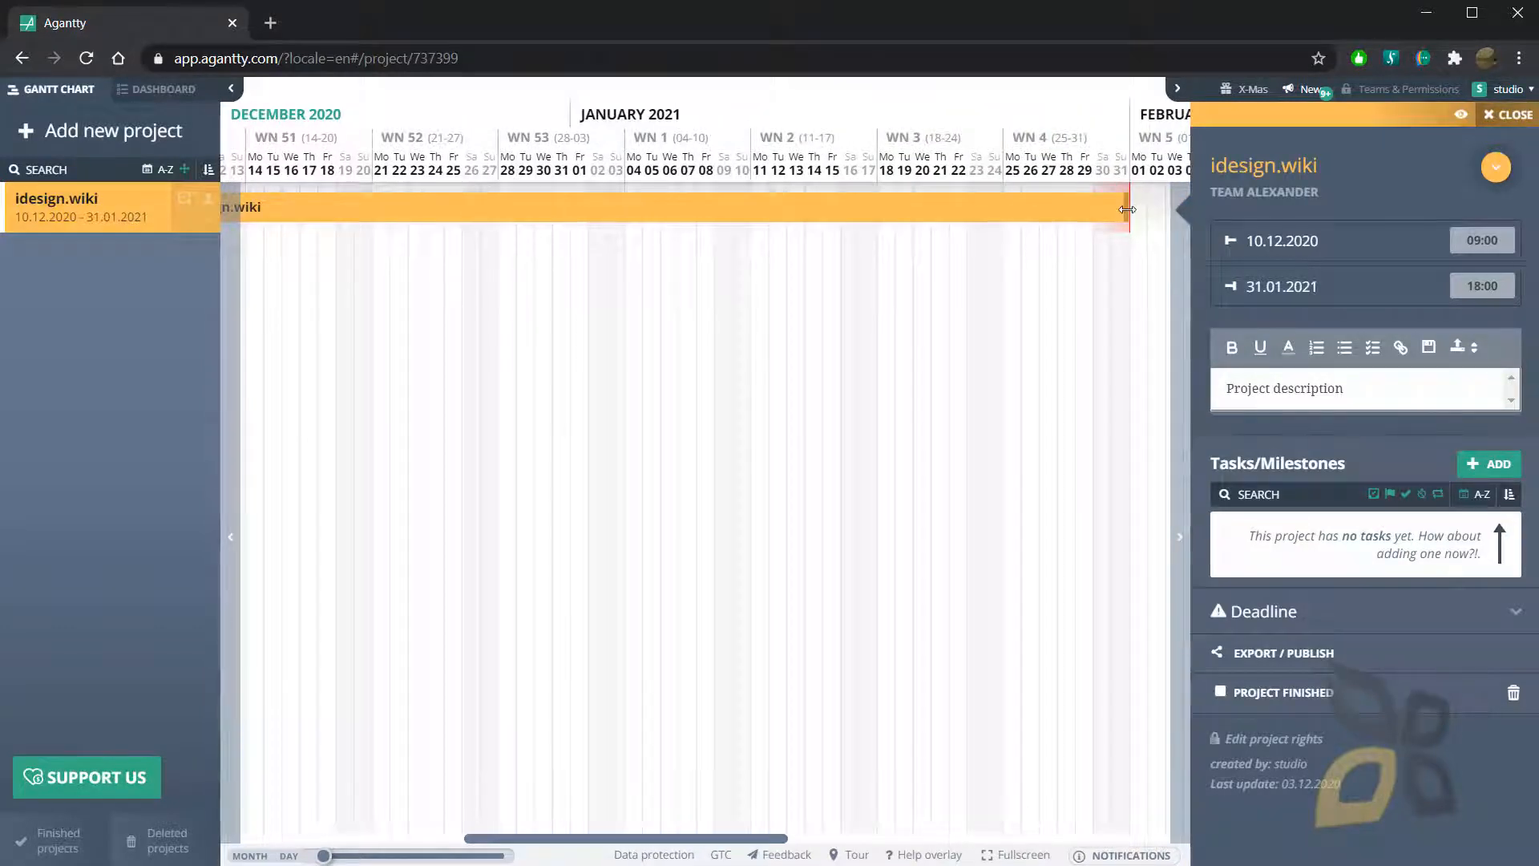
drag(1132, 199, 819, 233)
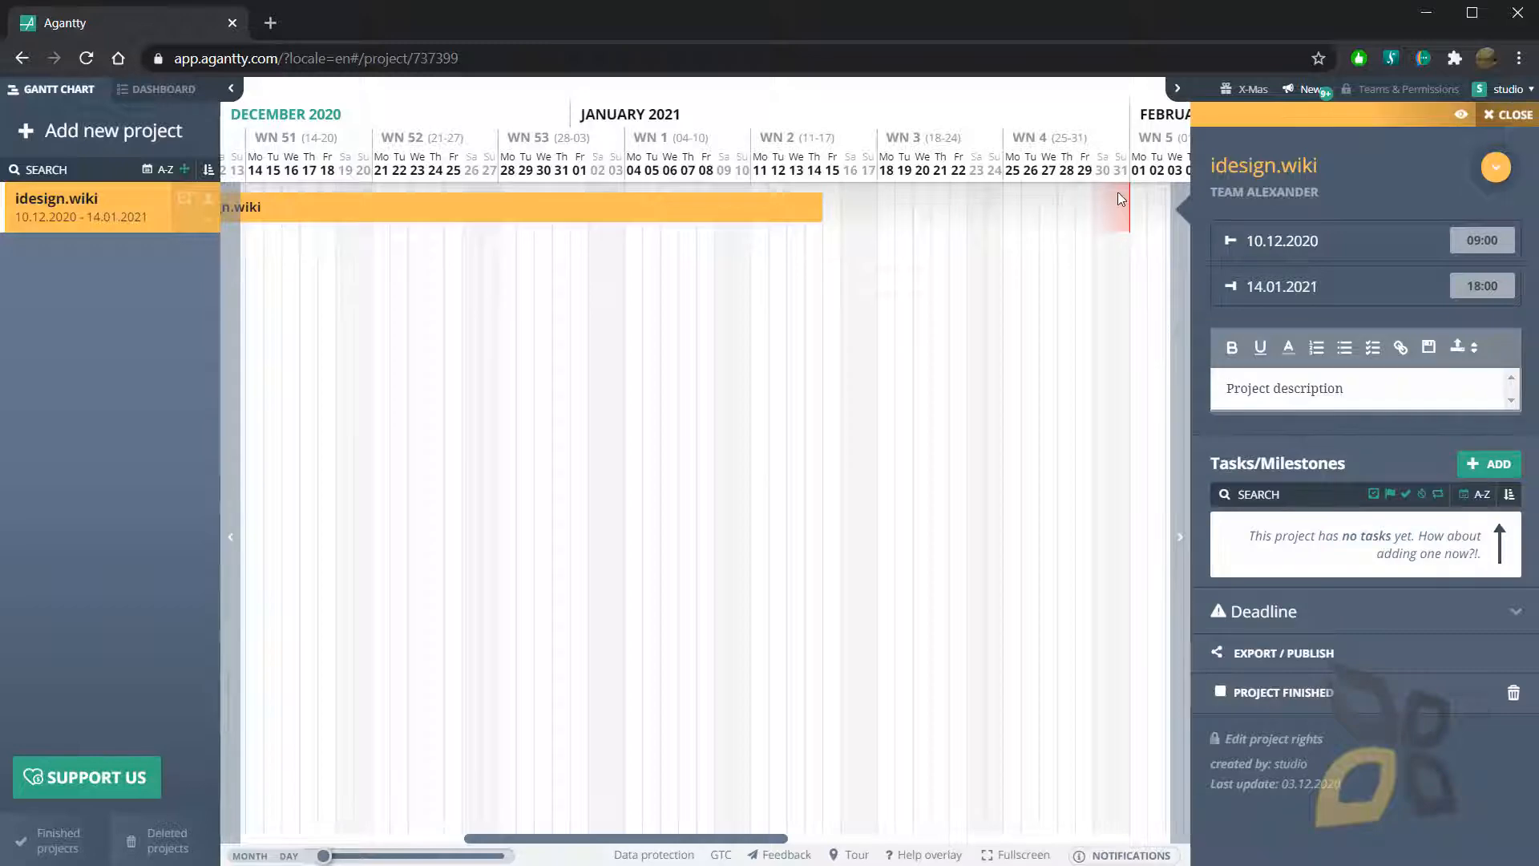
- Shift the idesign.wiki bar to 15.12.2020–19.01.2021 and stretch both ends to 13.12.2020 and 23.01.2021
drag(728, 843, 677, 844)
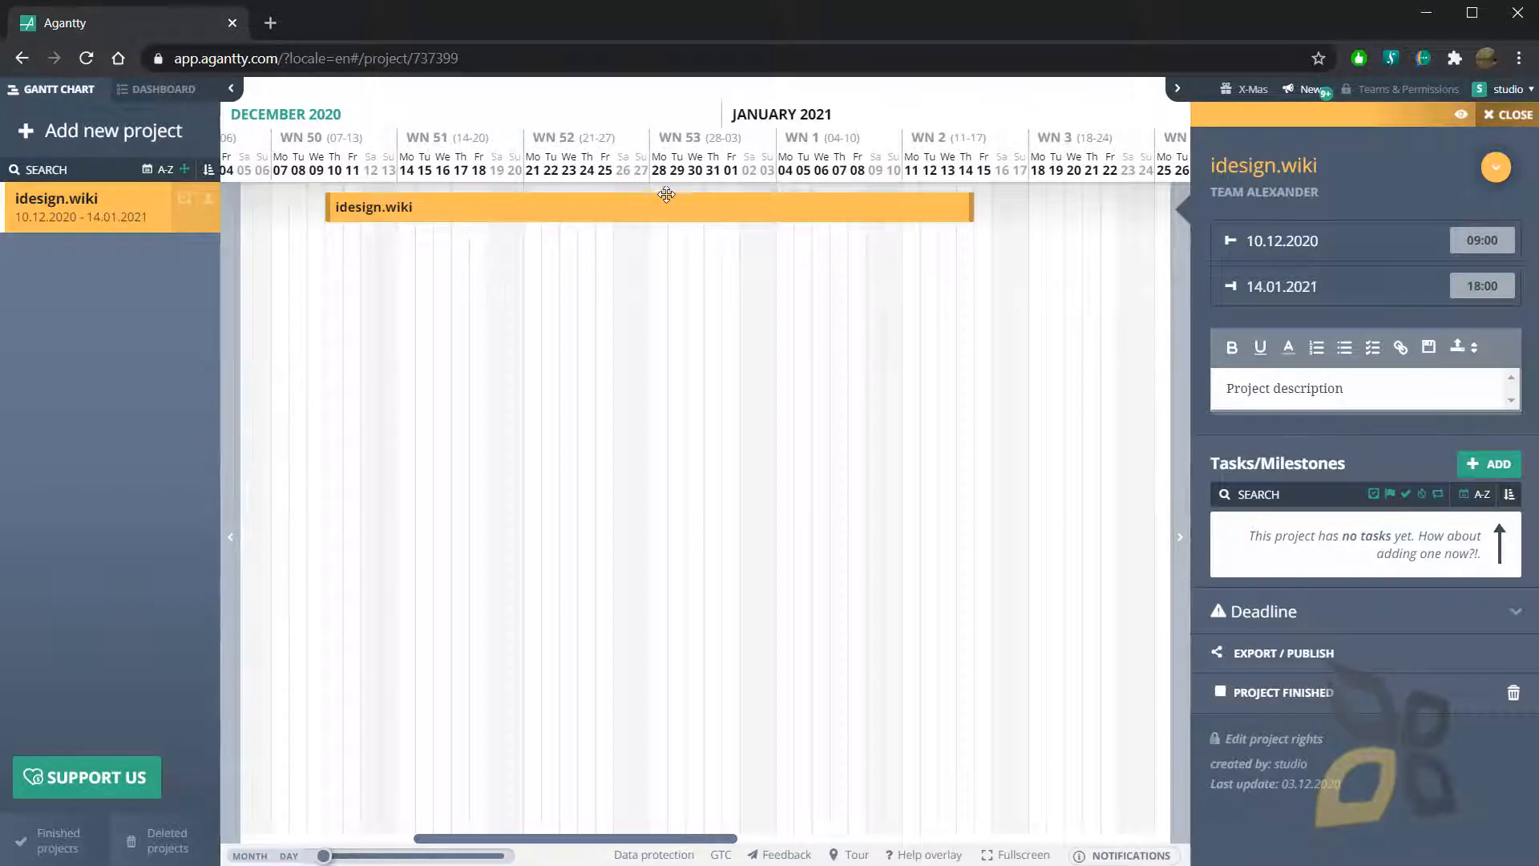
drag(667, 204, 757, 215)
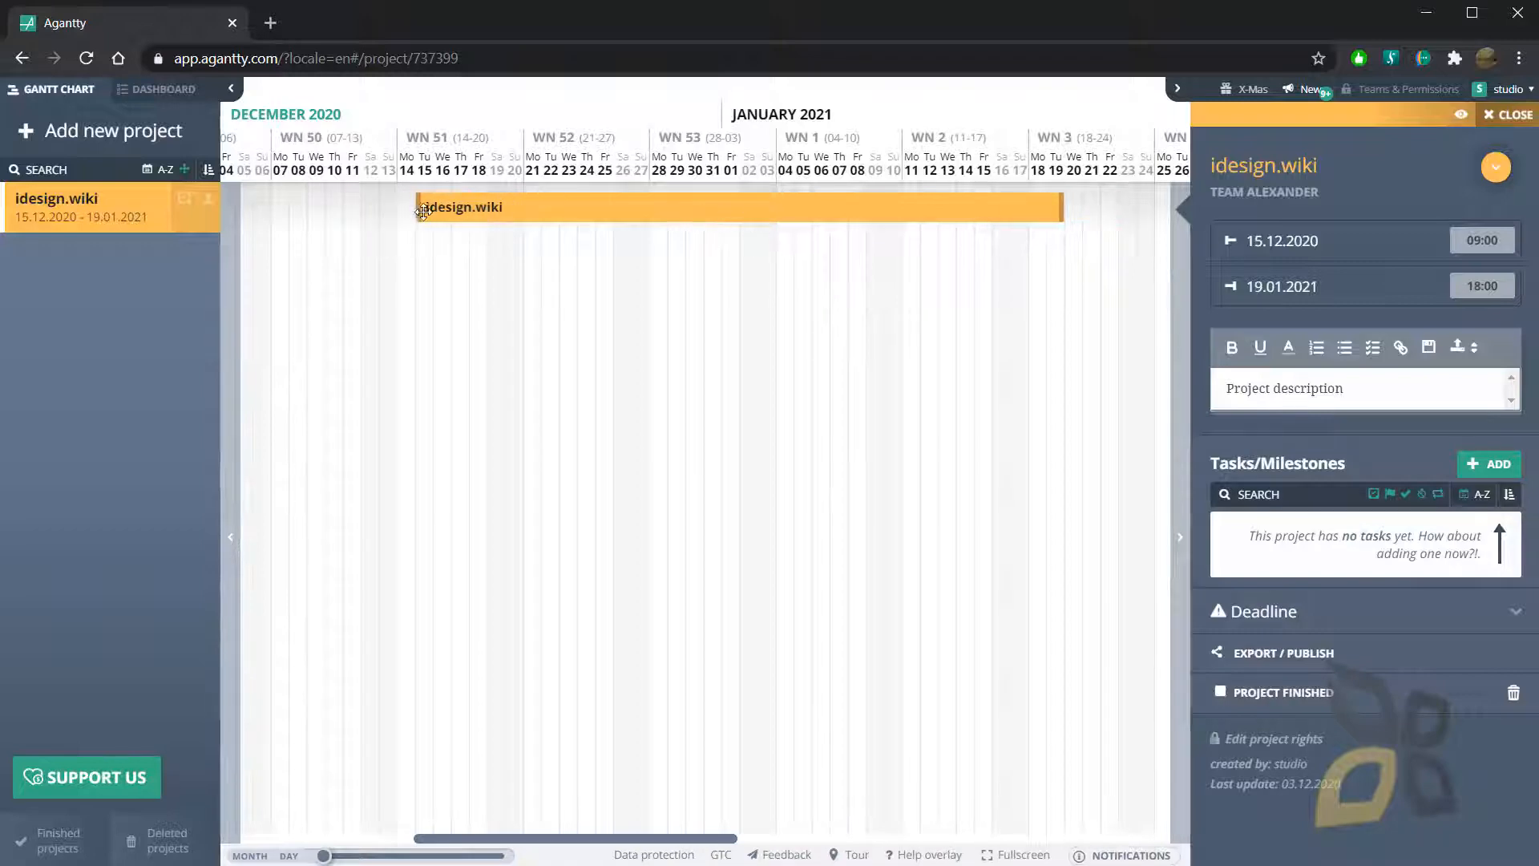
drag(417, 210, 382, 210)
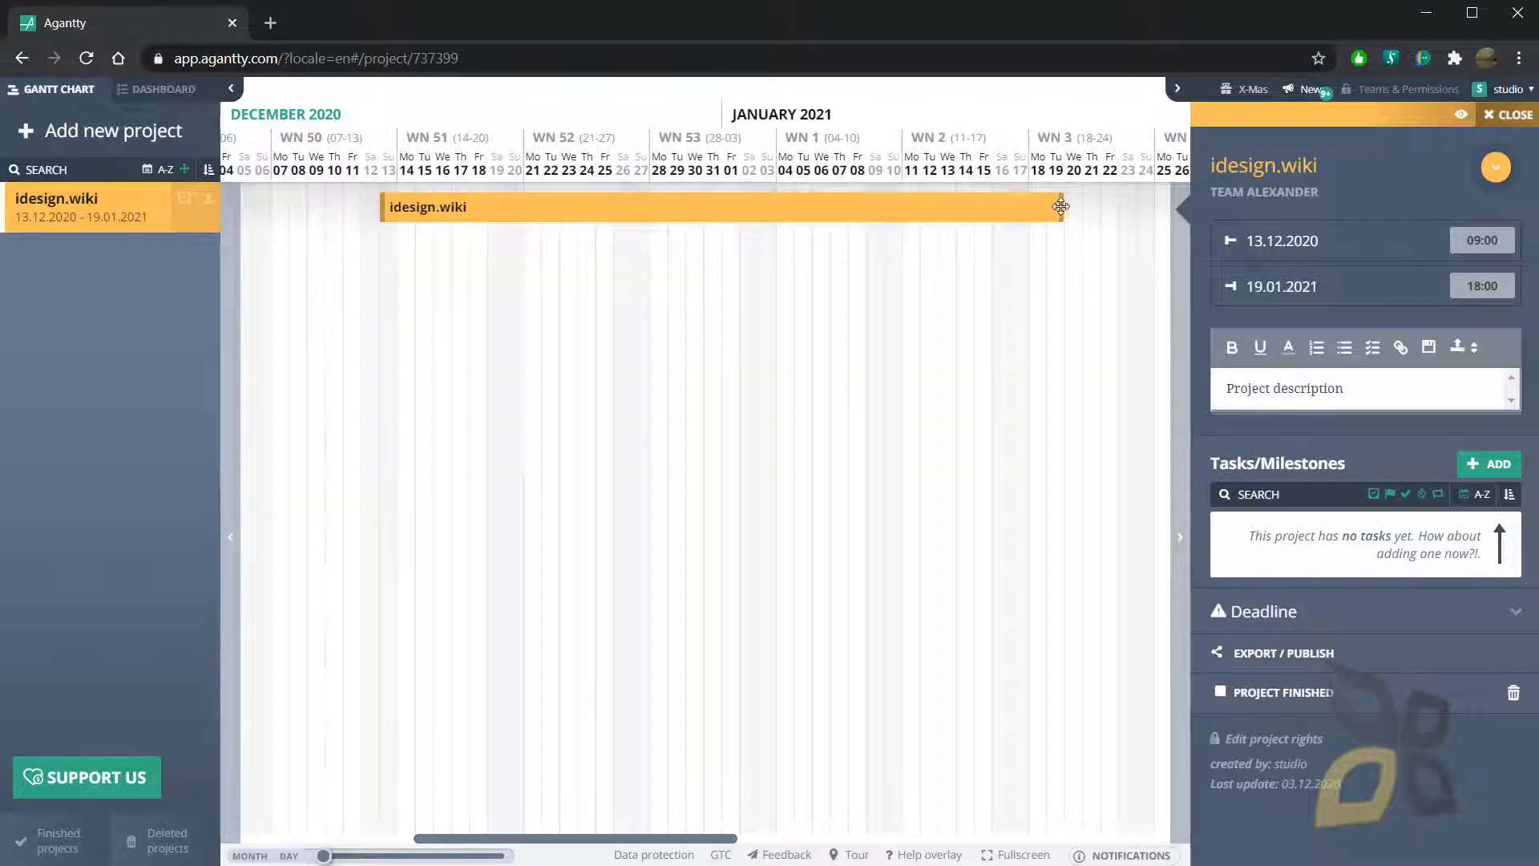
drag(1060, 206, 1136, 207)
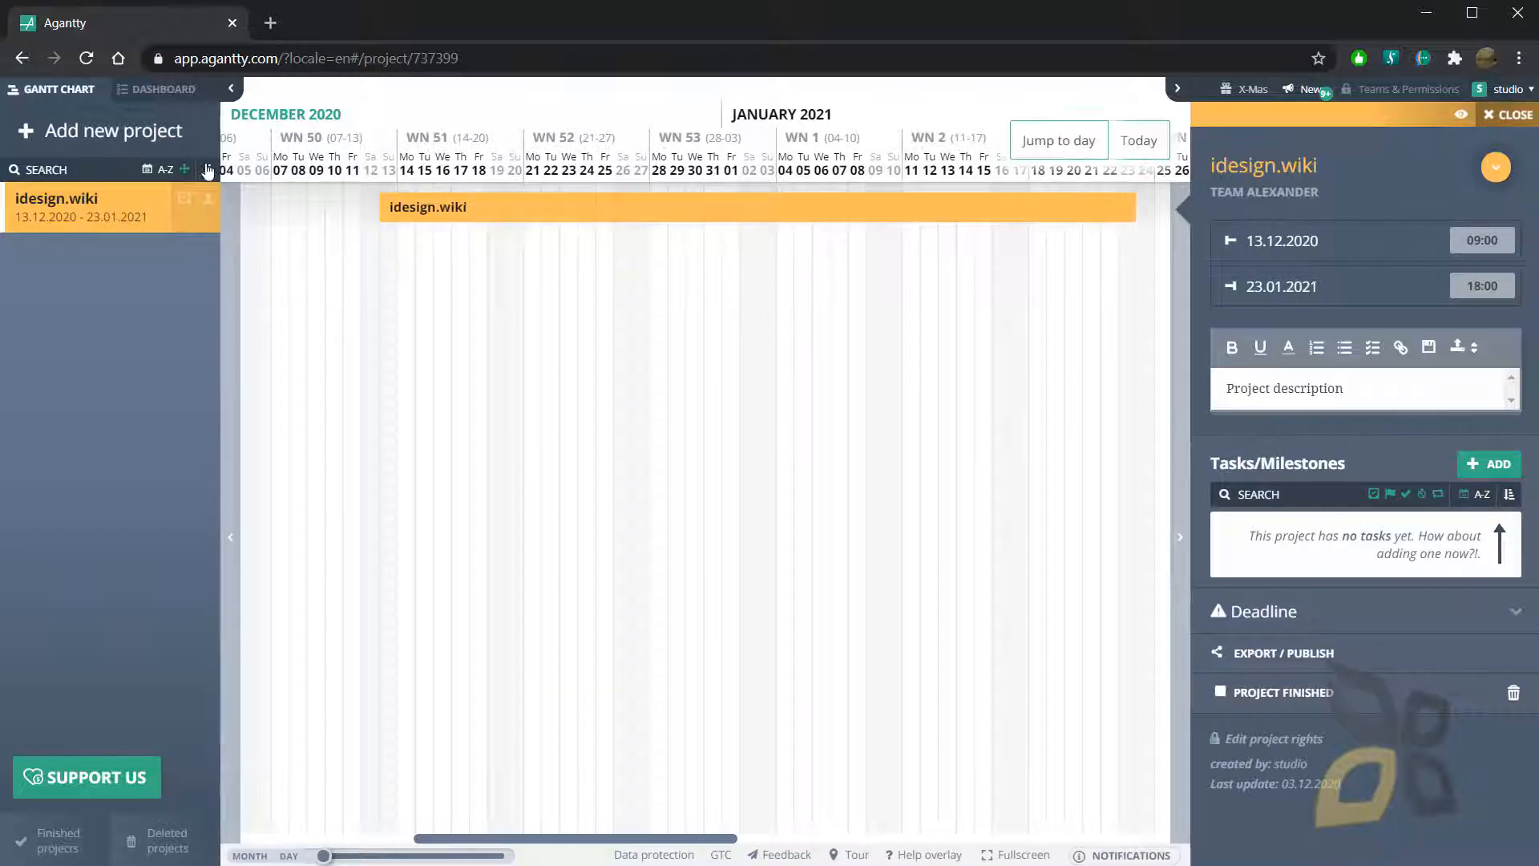
- Add a task named Market Research to the idesign.wiki project and extend its bar to span 13.12 to 19.12
mouse_move(463, 210)
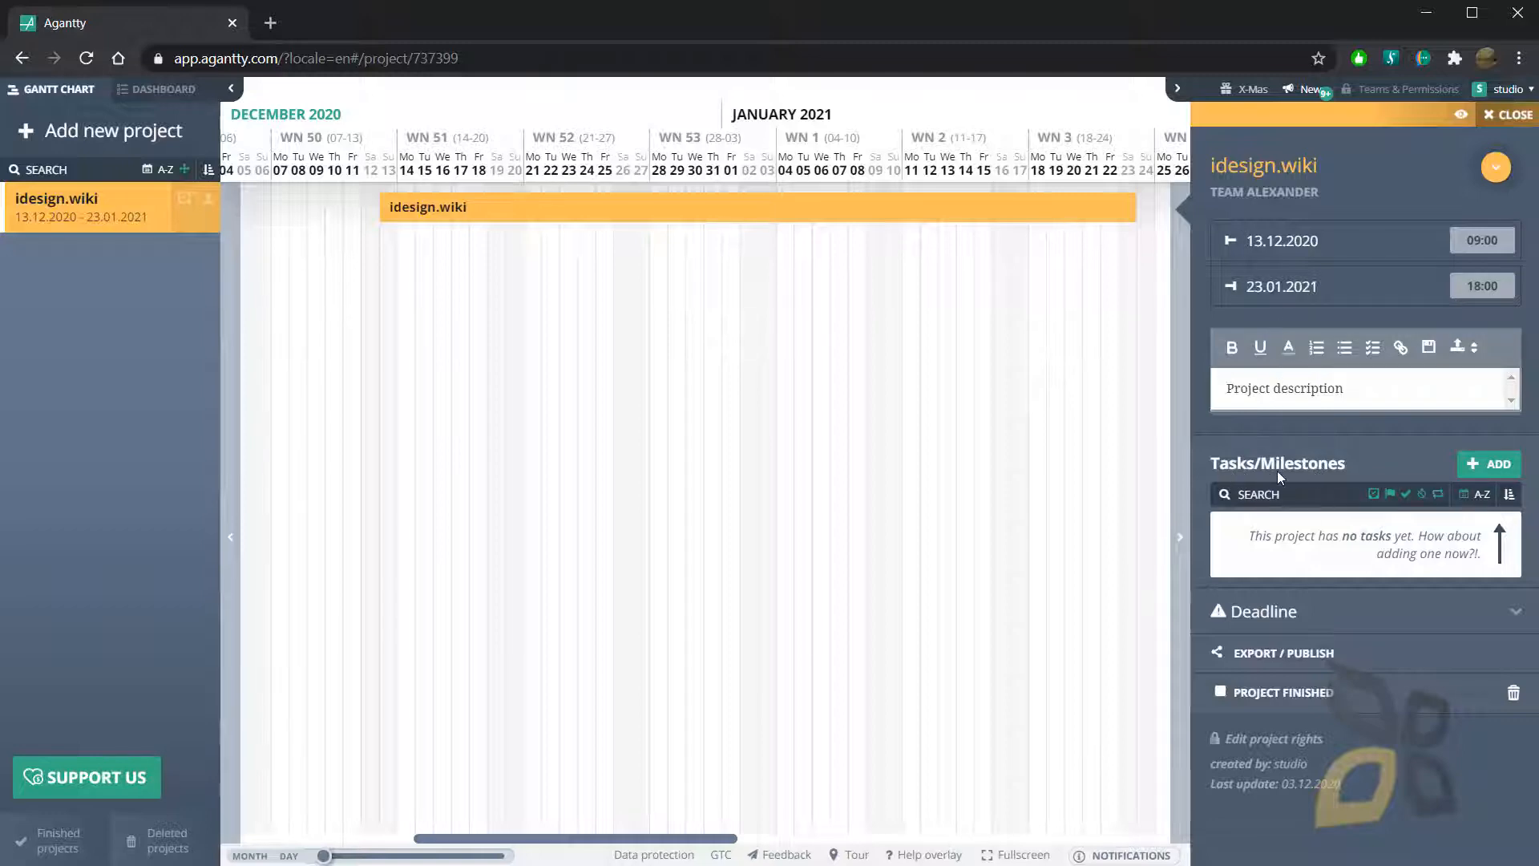
click(1488, 463)
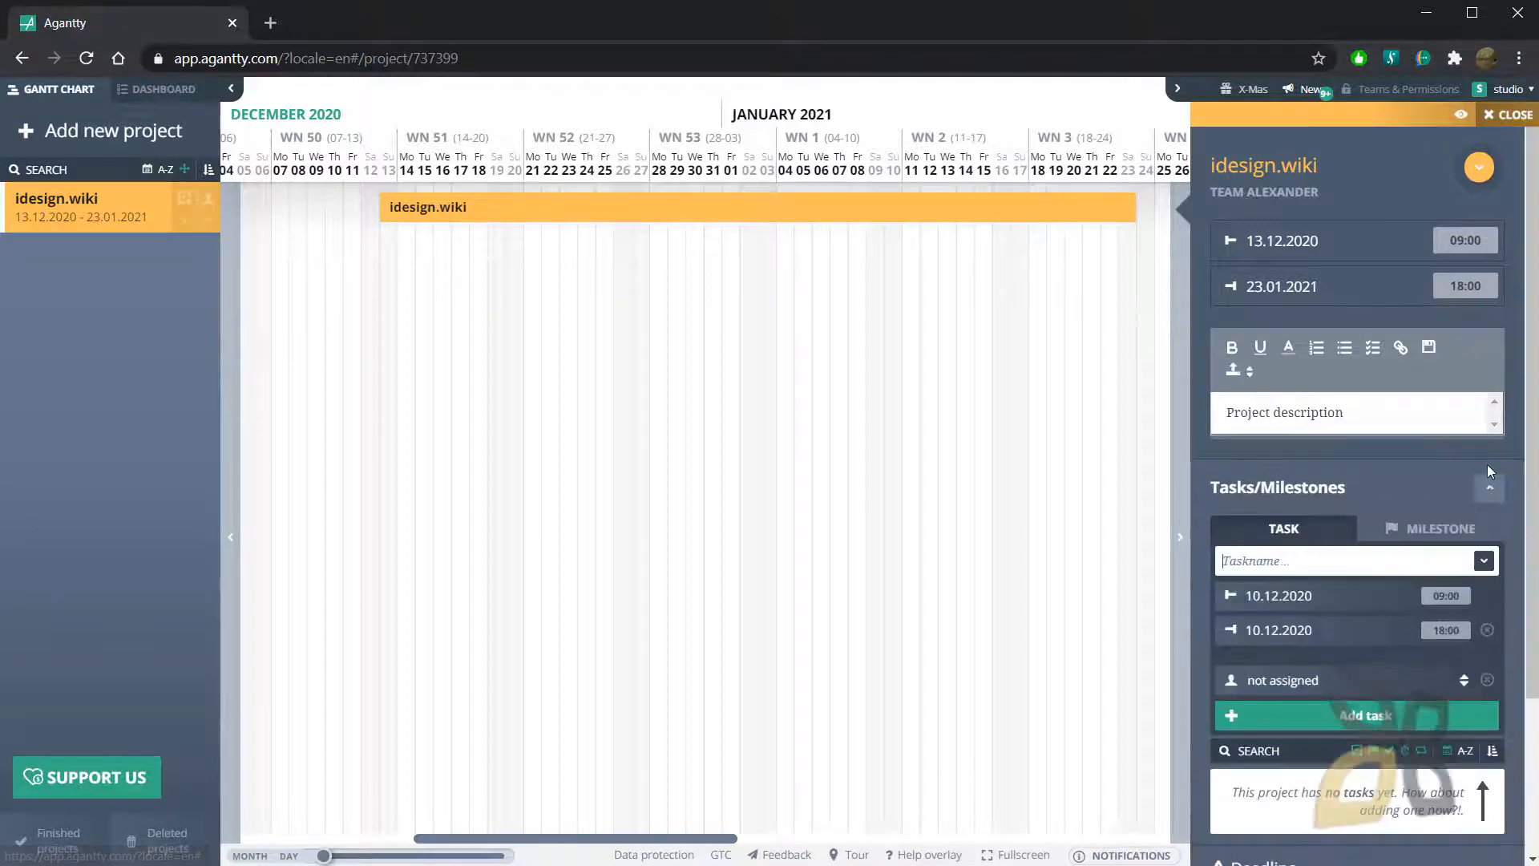
scroll(1301, 508, down, 1)
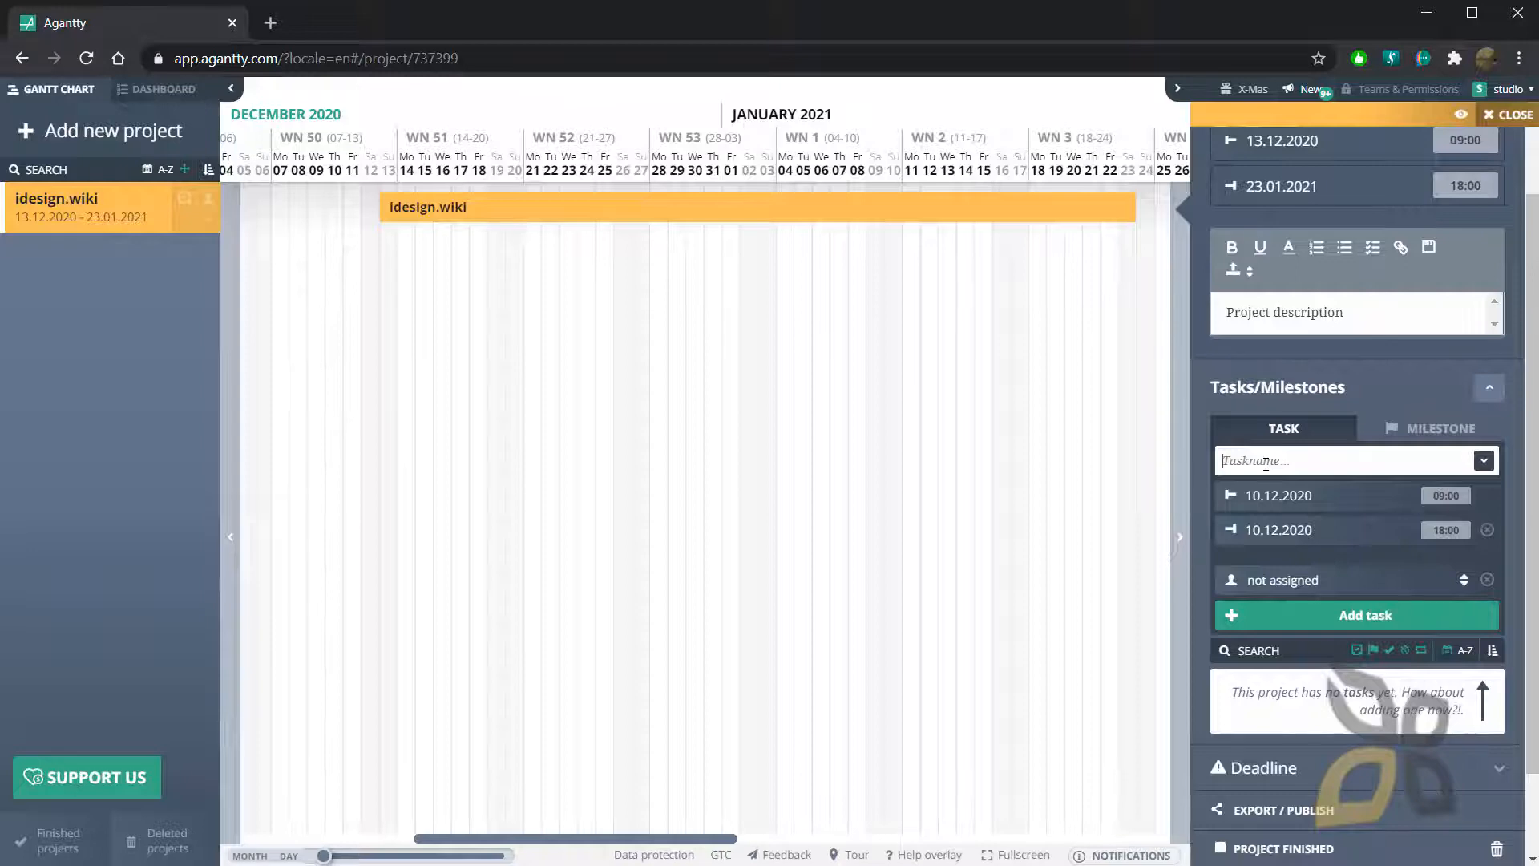
text(Market Research)
click(1310, 608)
drag(392, 246, 465, 245)
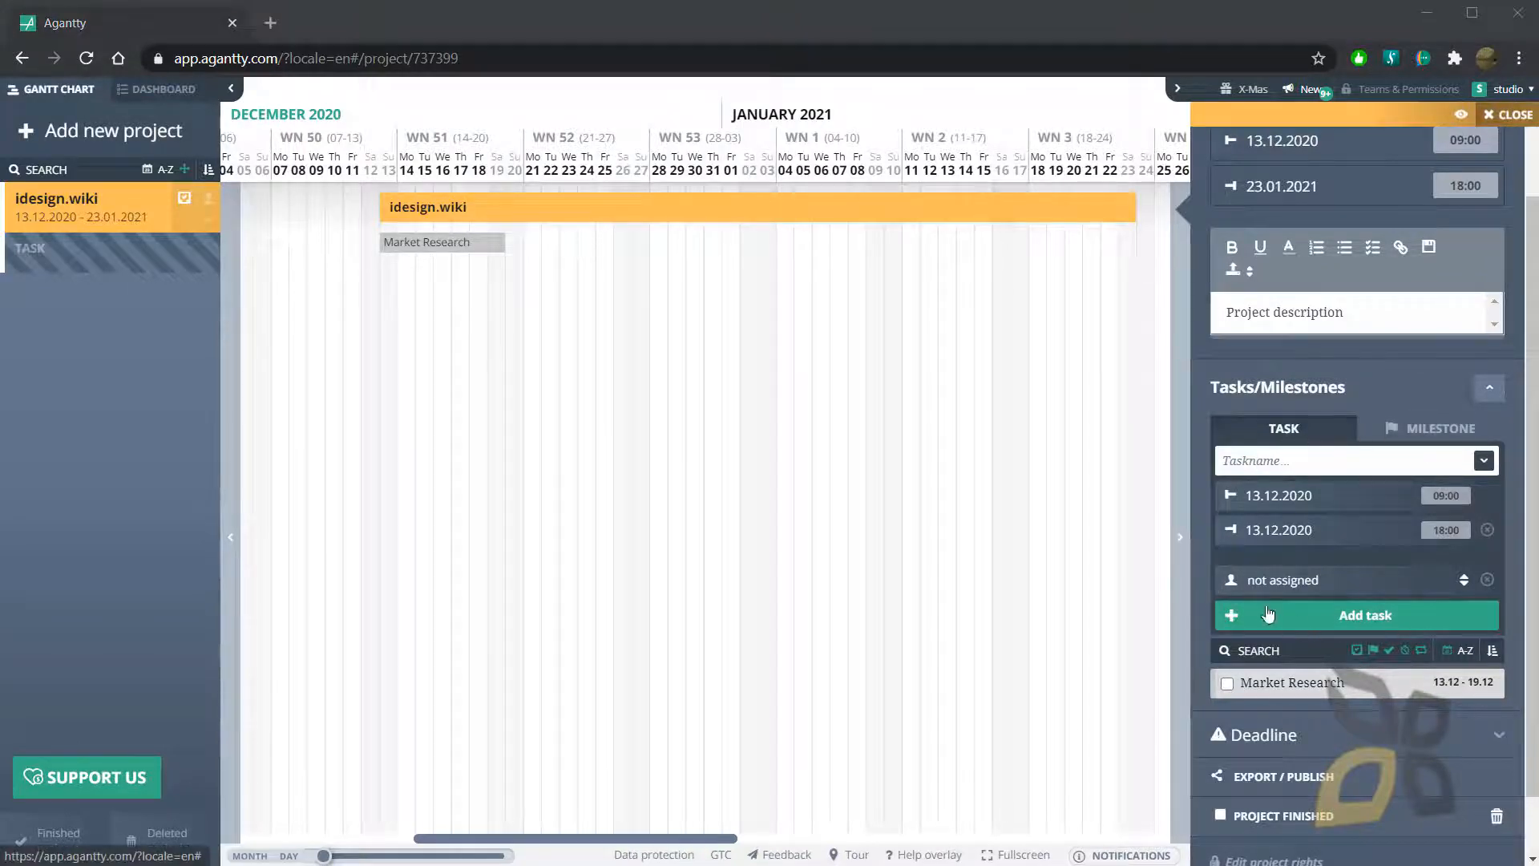
- Add a task named Meeting and place its bar on the timeline from 21.12 to 26.12
click(1277, 464)
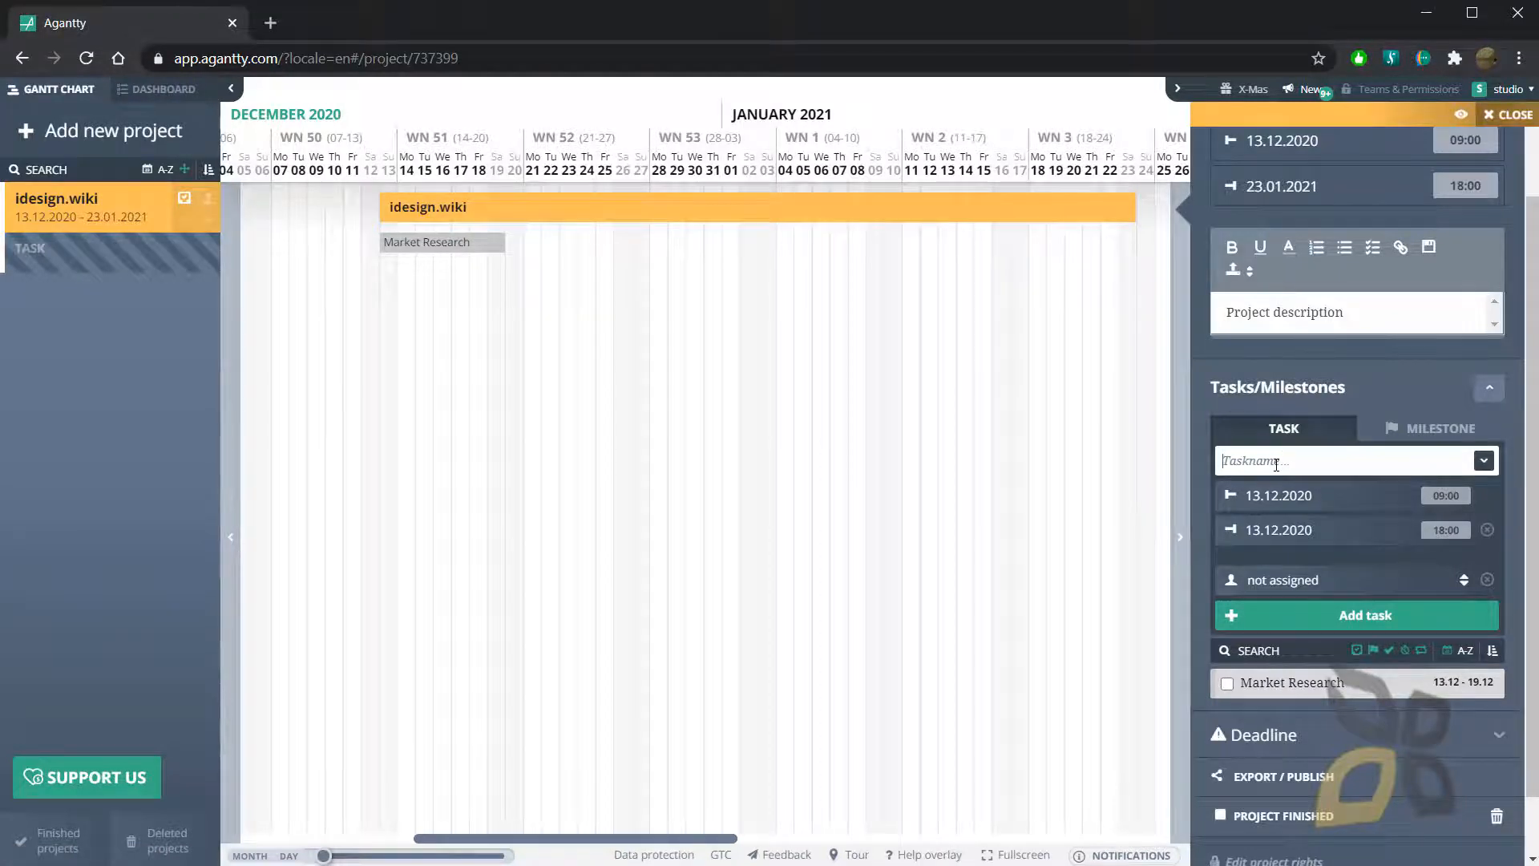
text(Mett)
key(BackSpace)
click(1318, 614)
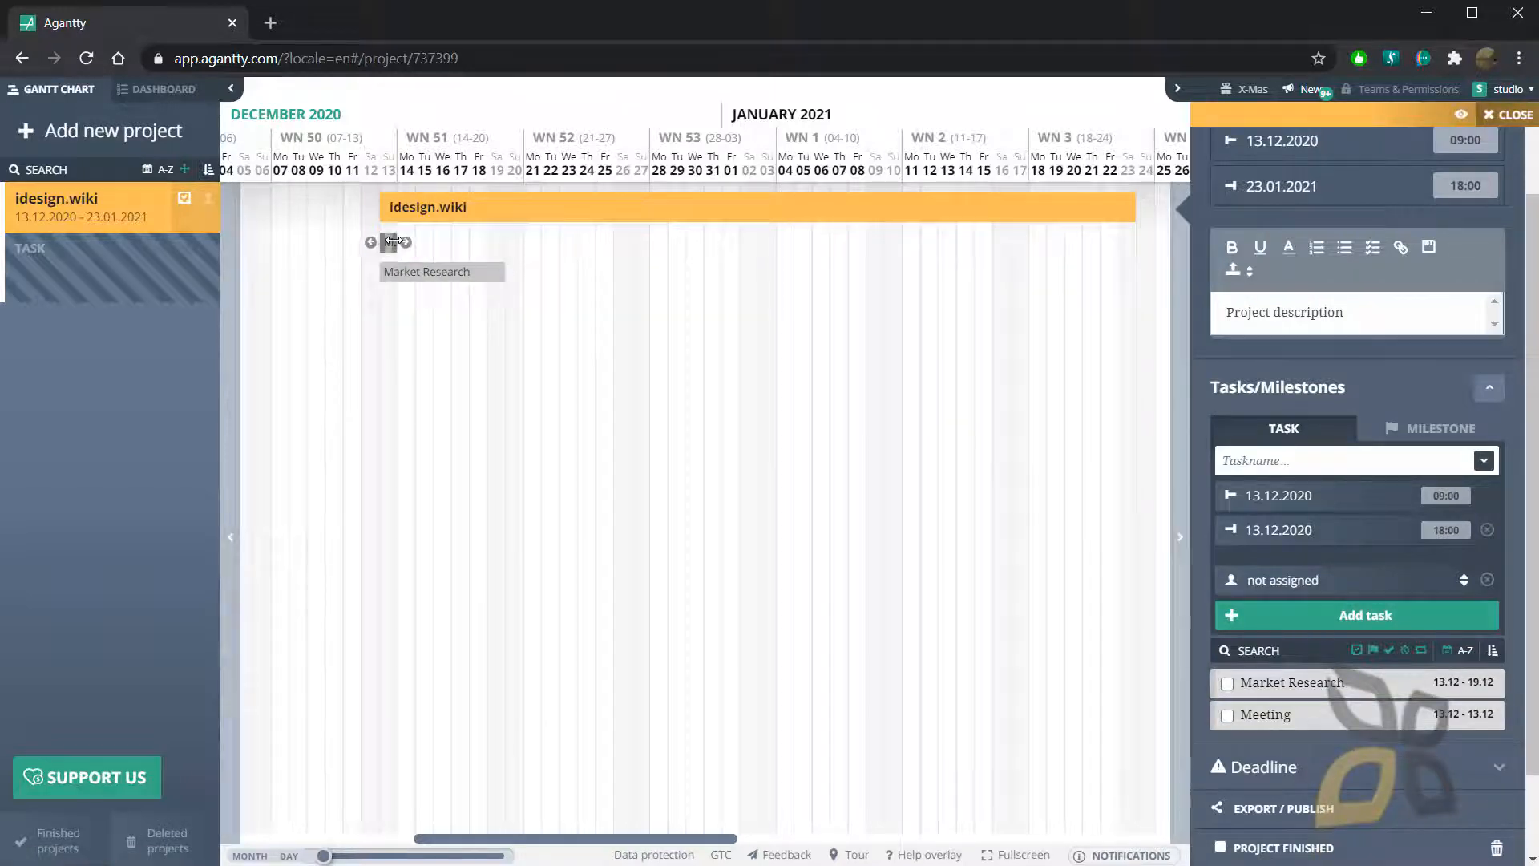
drag(393, 241, 572, 324)
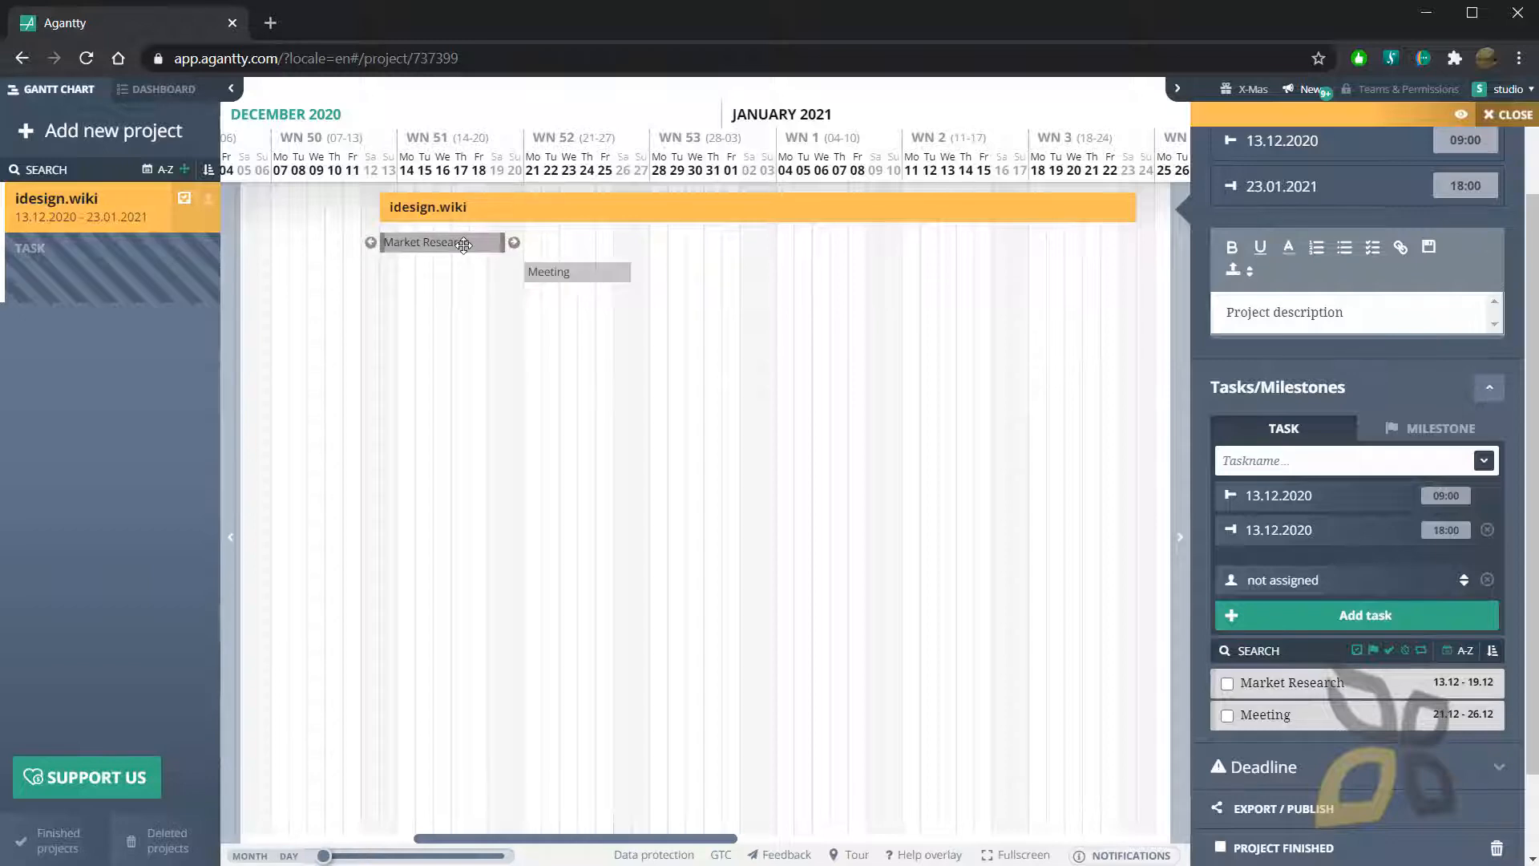
- Make Meeting dependent on Market Research and move the Meeting bar earlier so that it overlaps Market Research
mouse_move(598, 273)
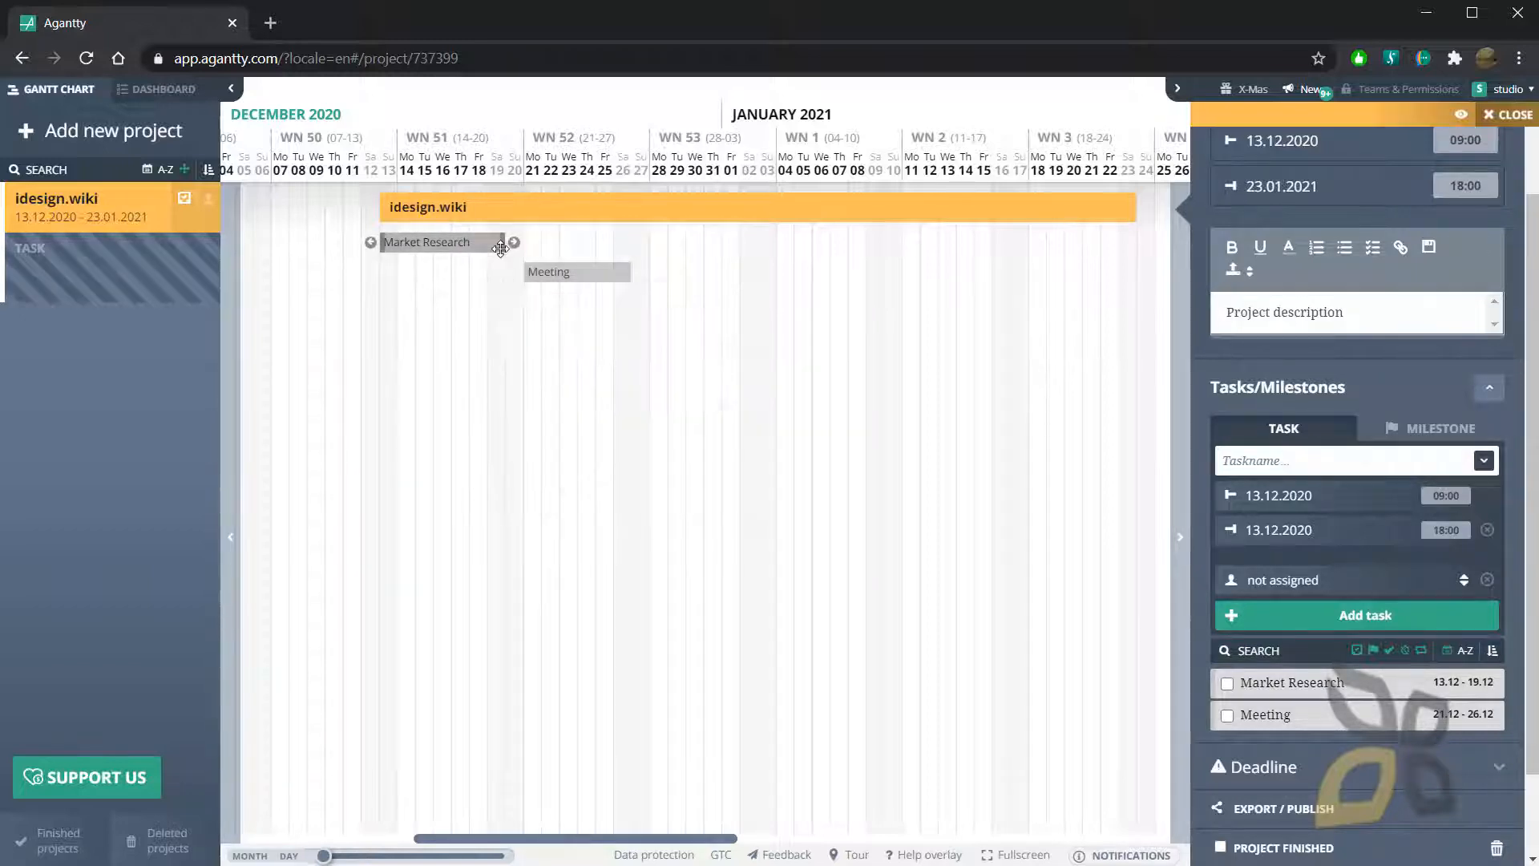
mouse_move(501, 244)
drag(514, 247, 534, 272)
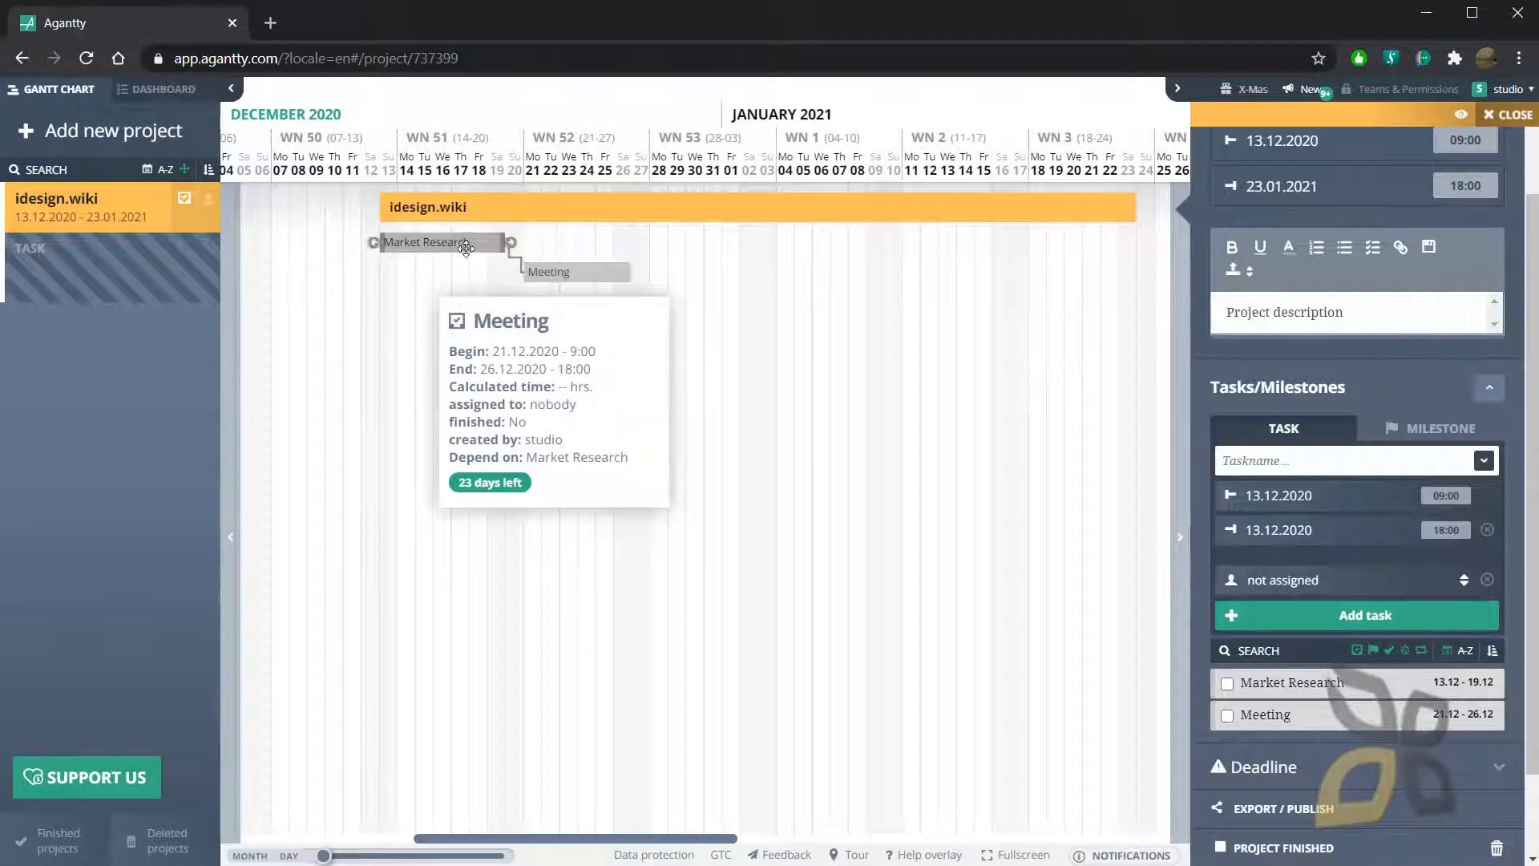
mouse_move(431, 247)
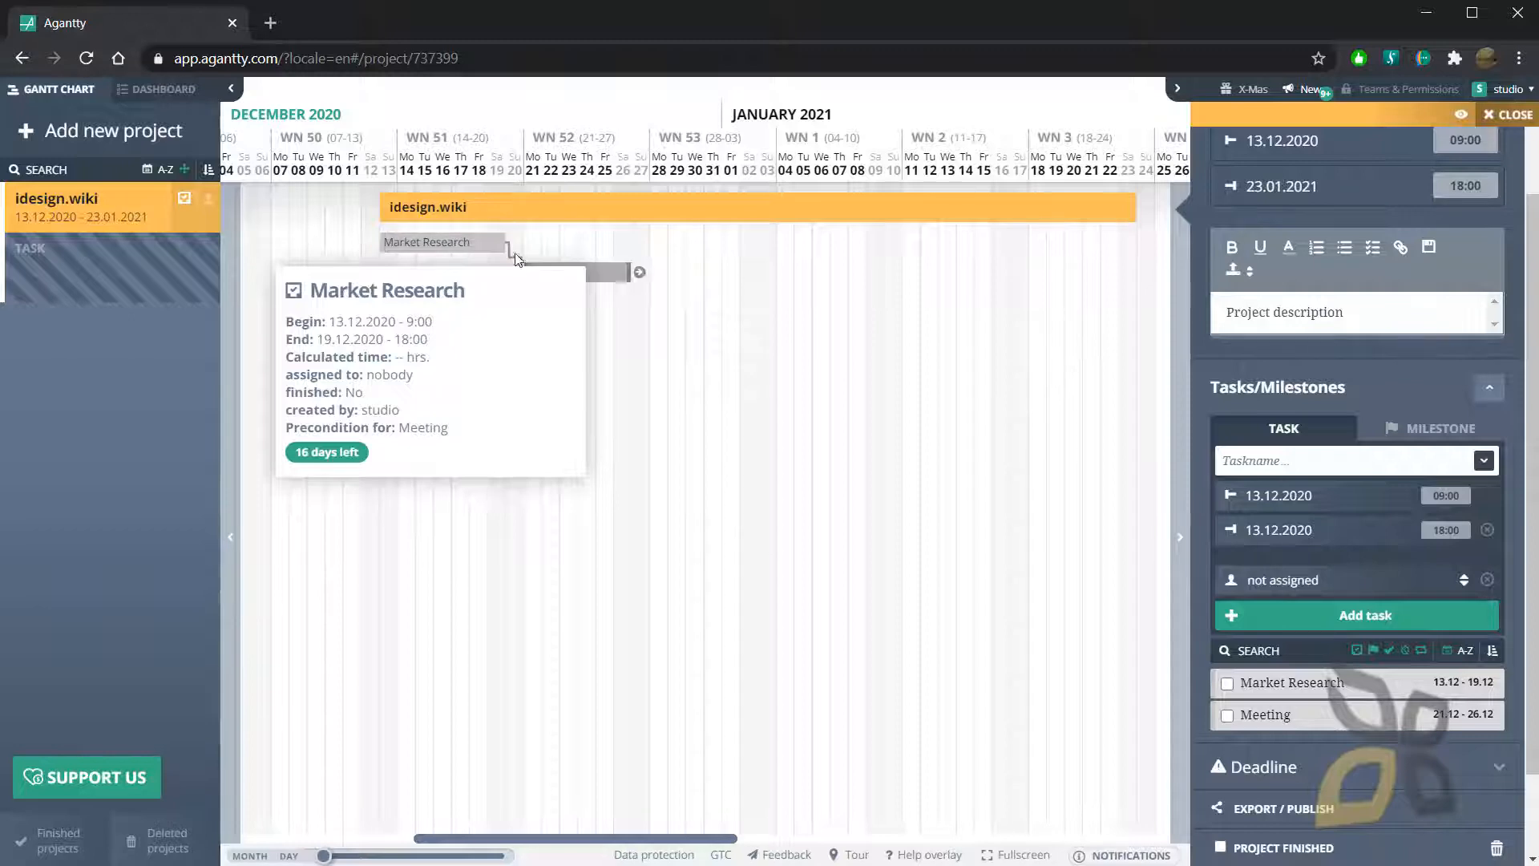
drag(583, 274, 525, 275)
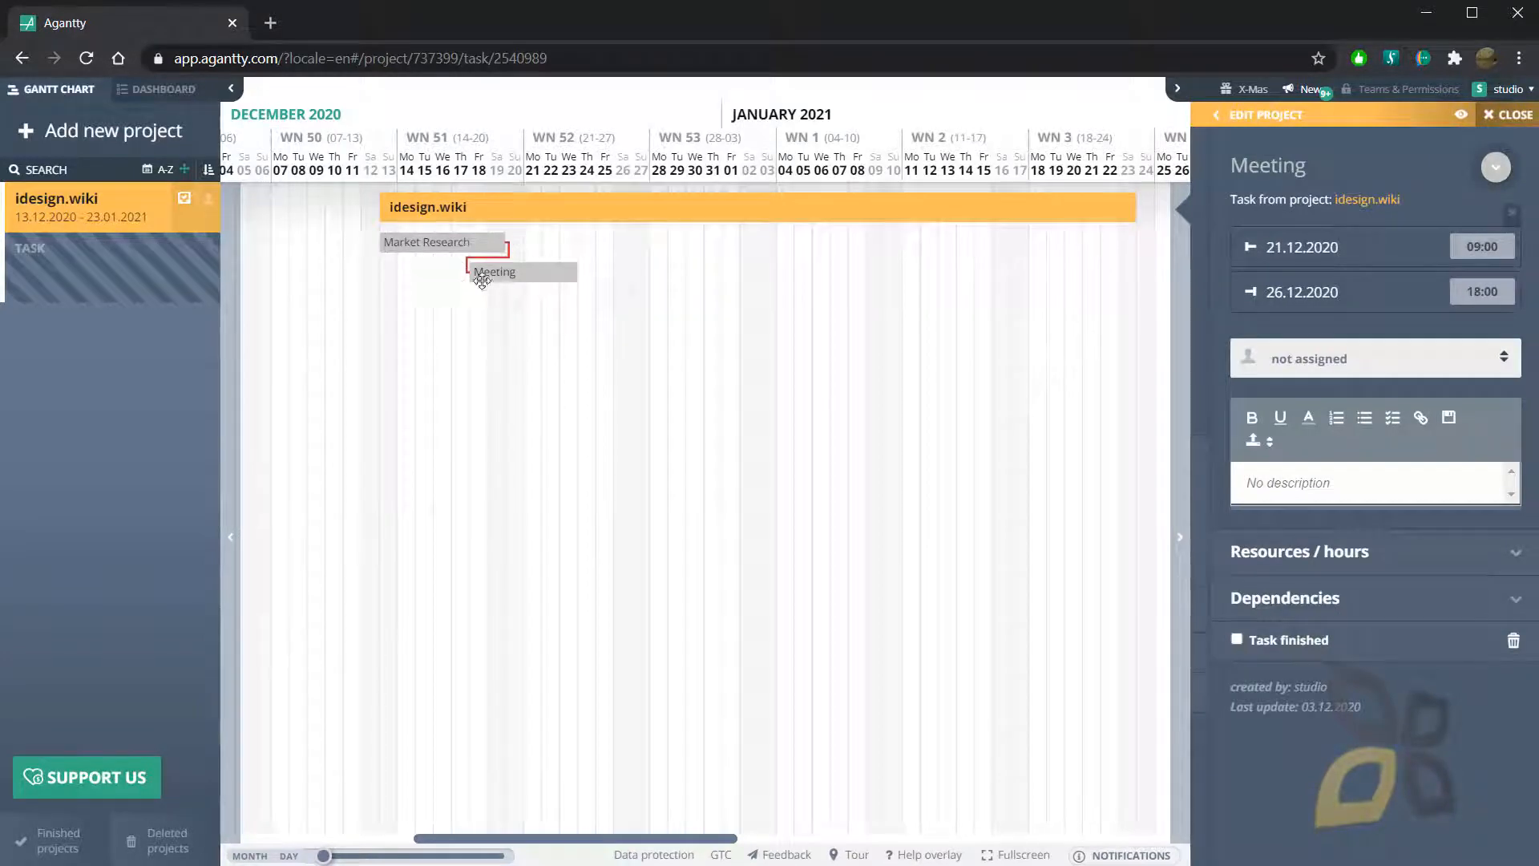
- Move the Meeting bar to 21.12–26.12 after Market Research, and set Market Research's calculated hours to 2
drag(497, 268, 548, 272)
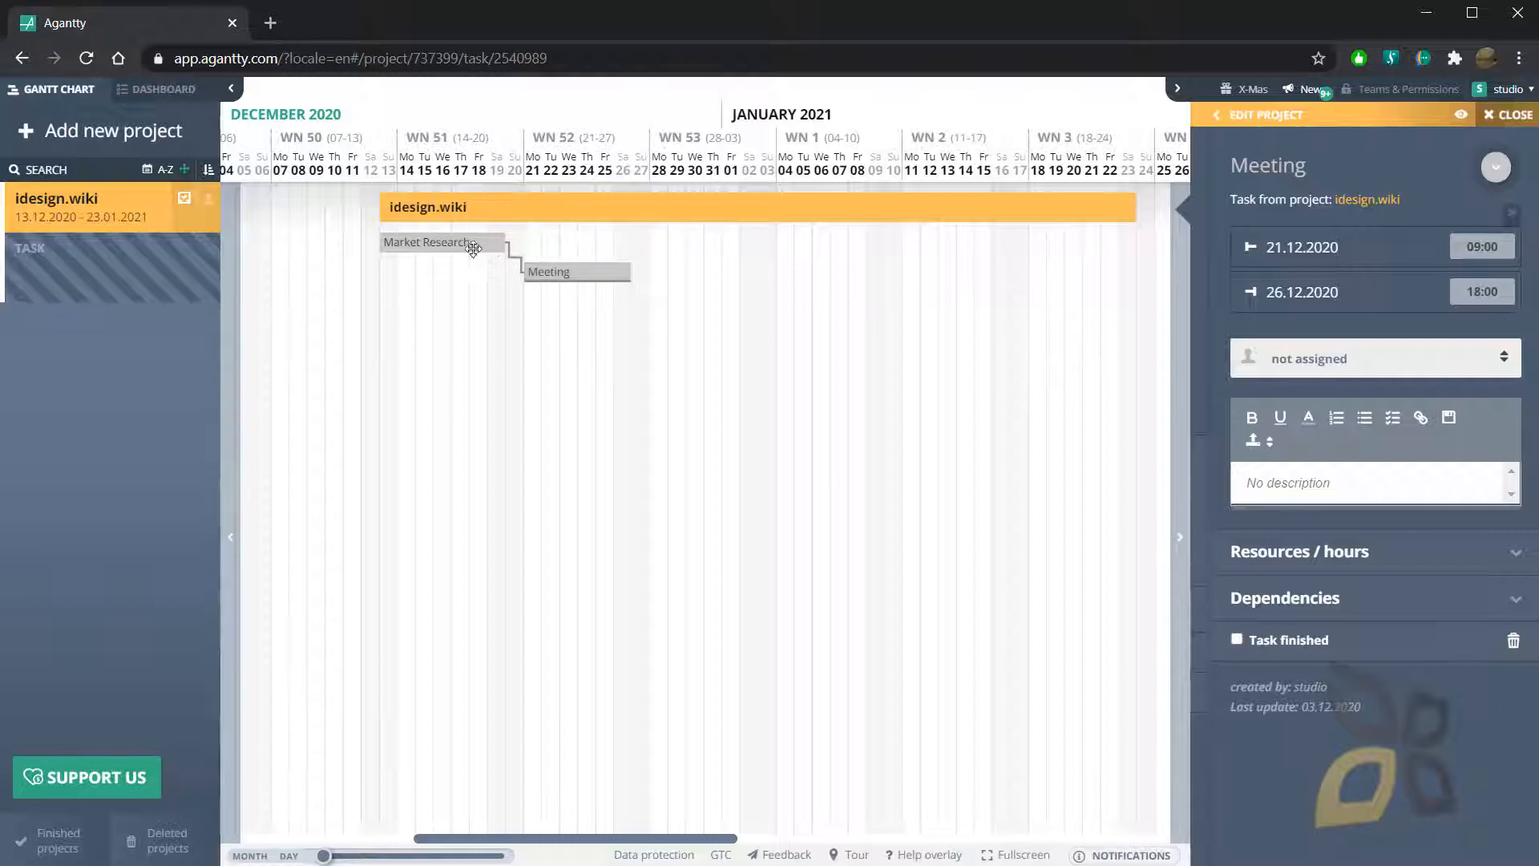
mouse_move(547, 277)
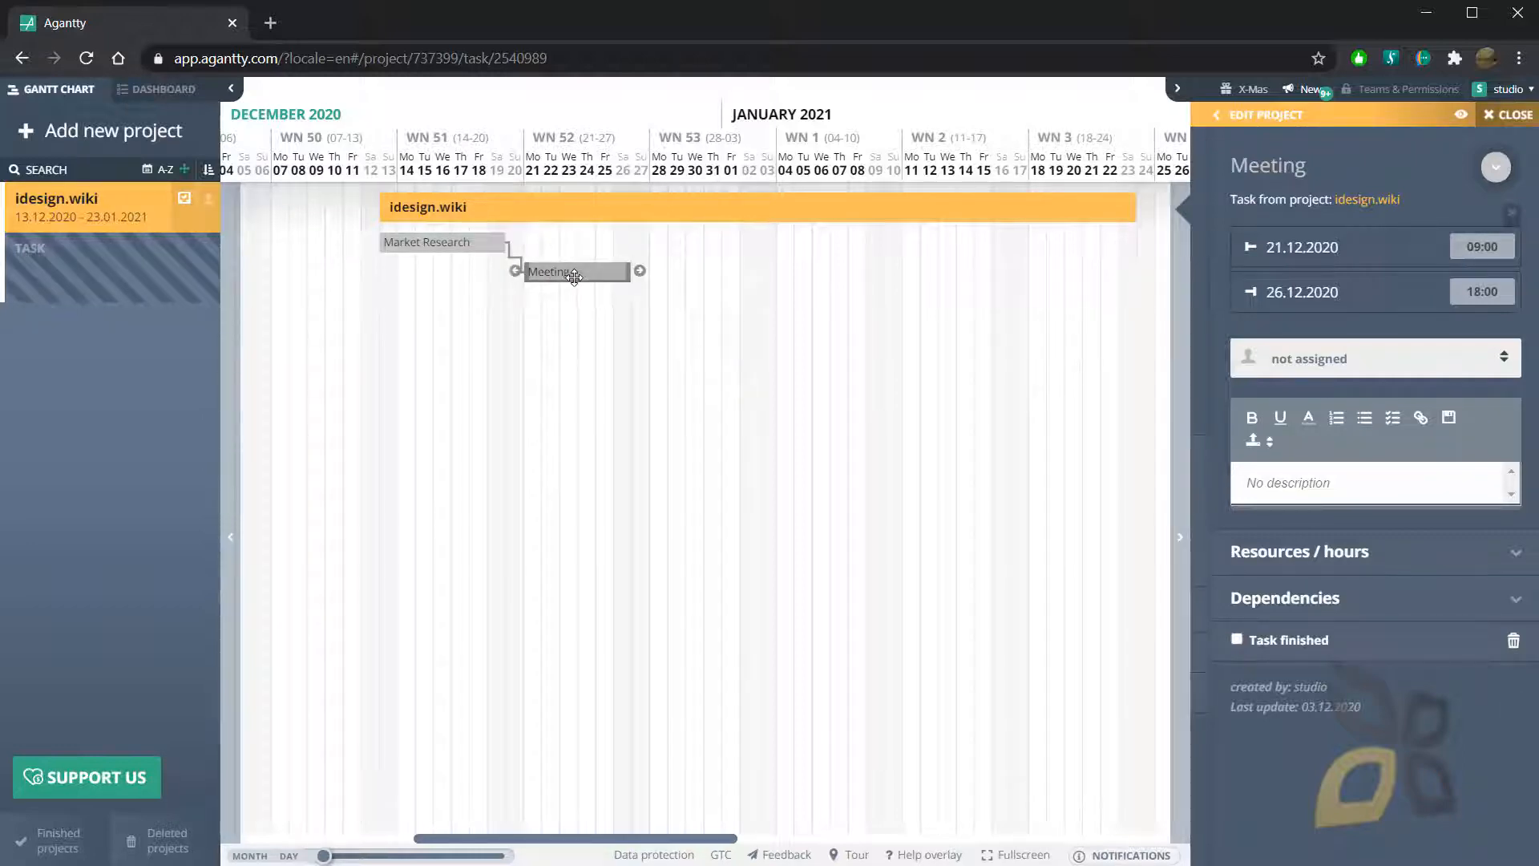
click(442, 242)
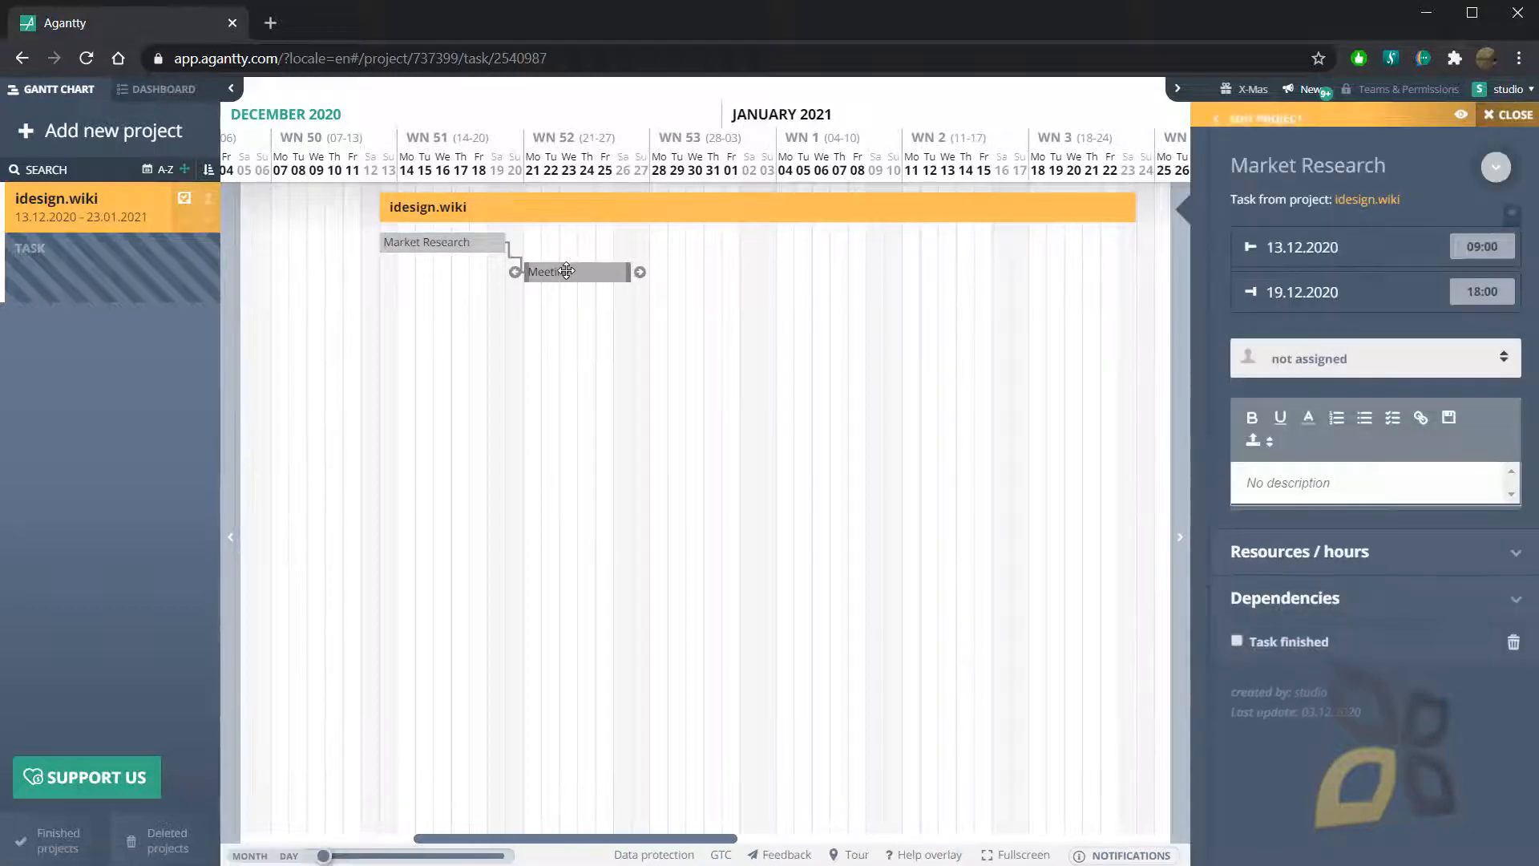
mouse_move(566, 271)
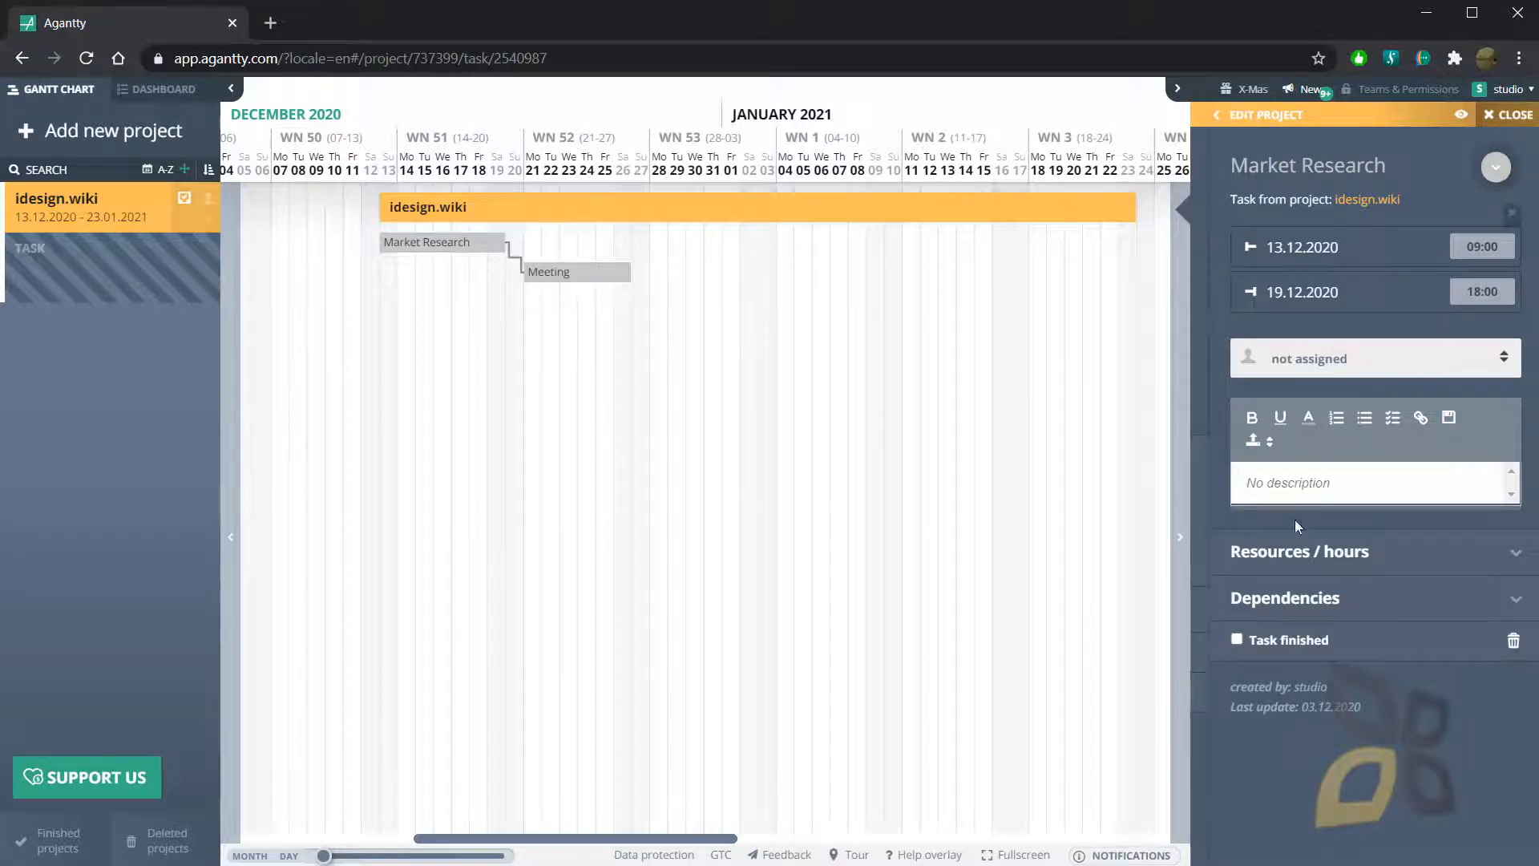
click(1291, 553)
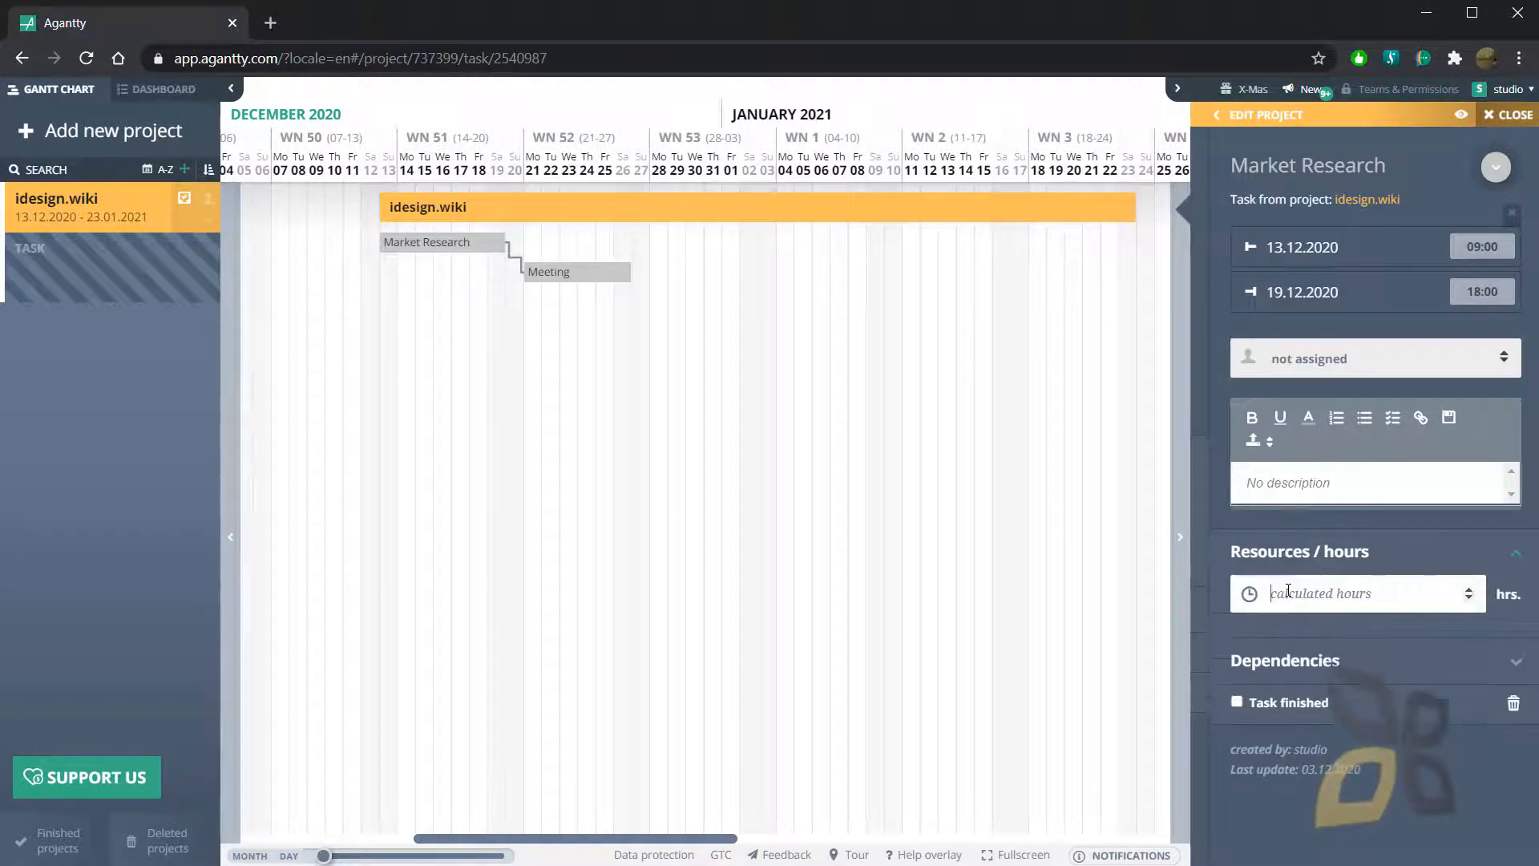
text(4)
- Examine which tasks Market Research depends on and which tasks it is a precondition for
click(1286, 661)
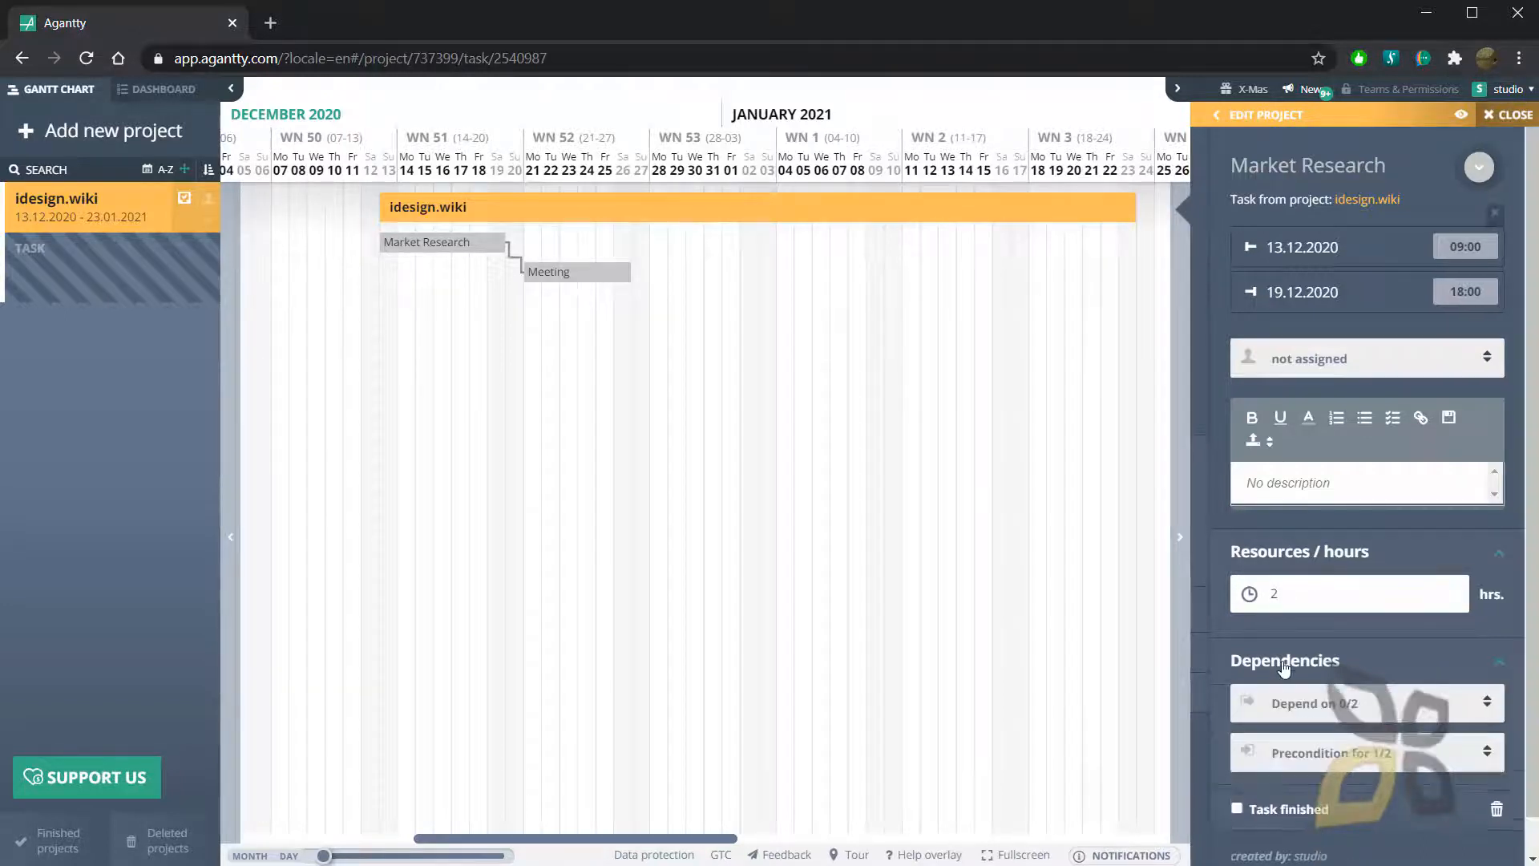
click(1312, 720)
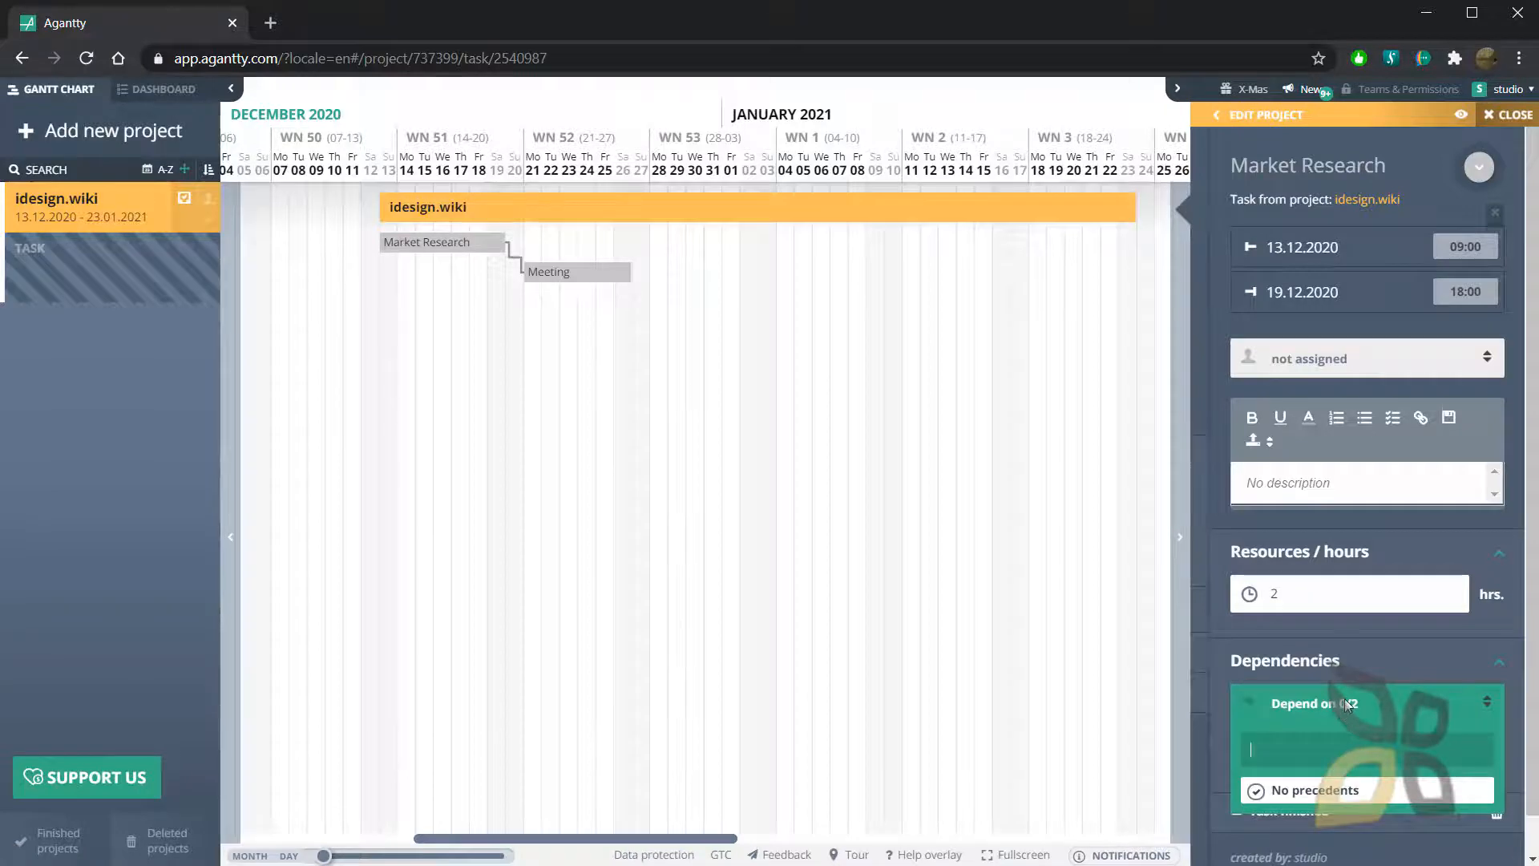
click(1410, 659)
scroll(1380, 742, down, 1)
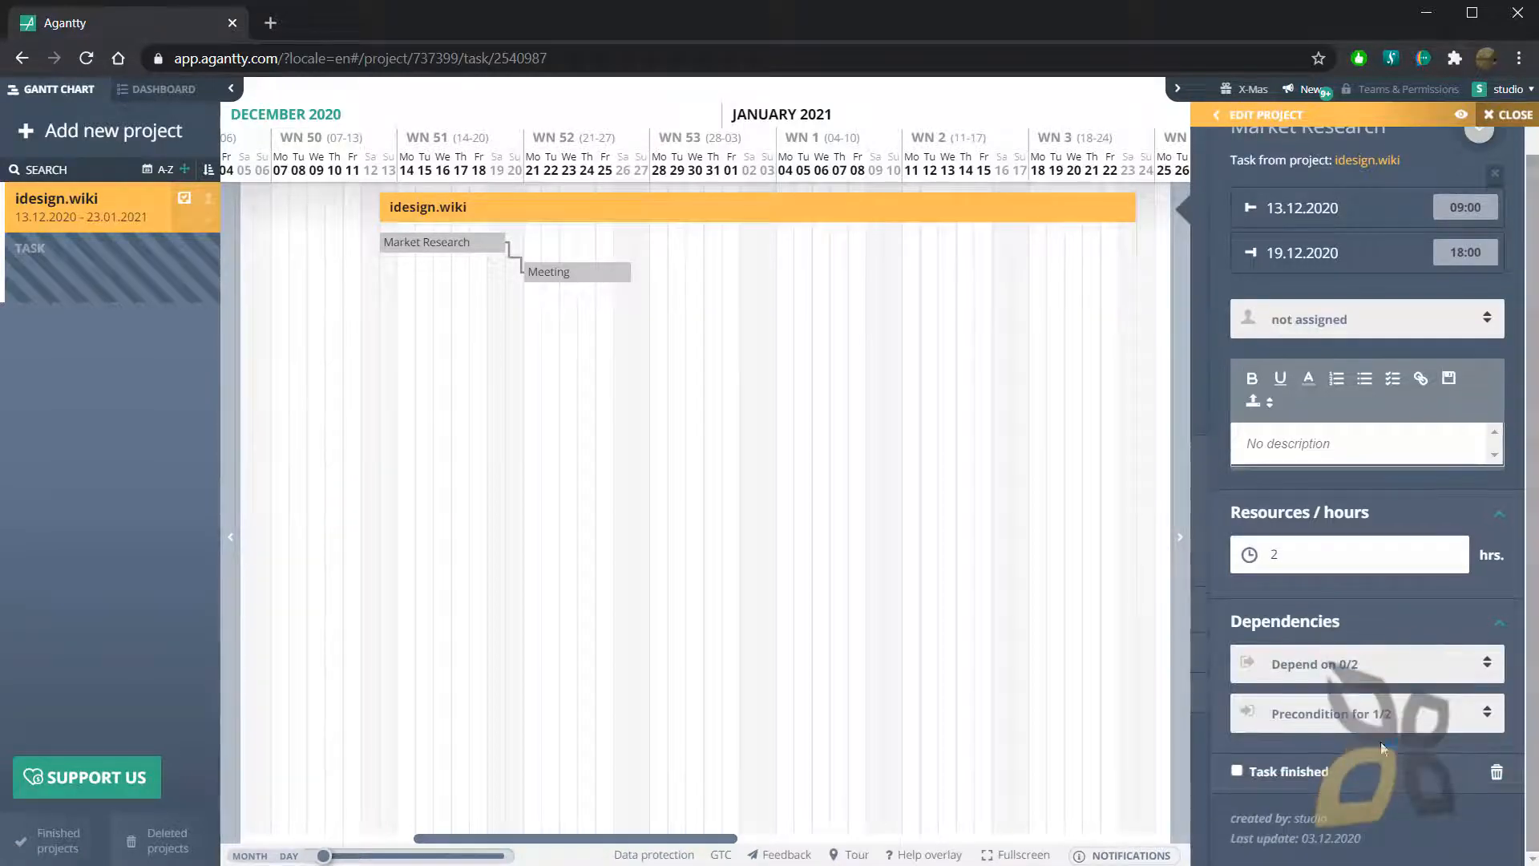
click(1317, 728)
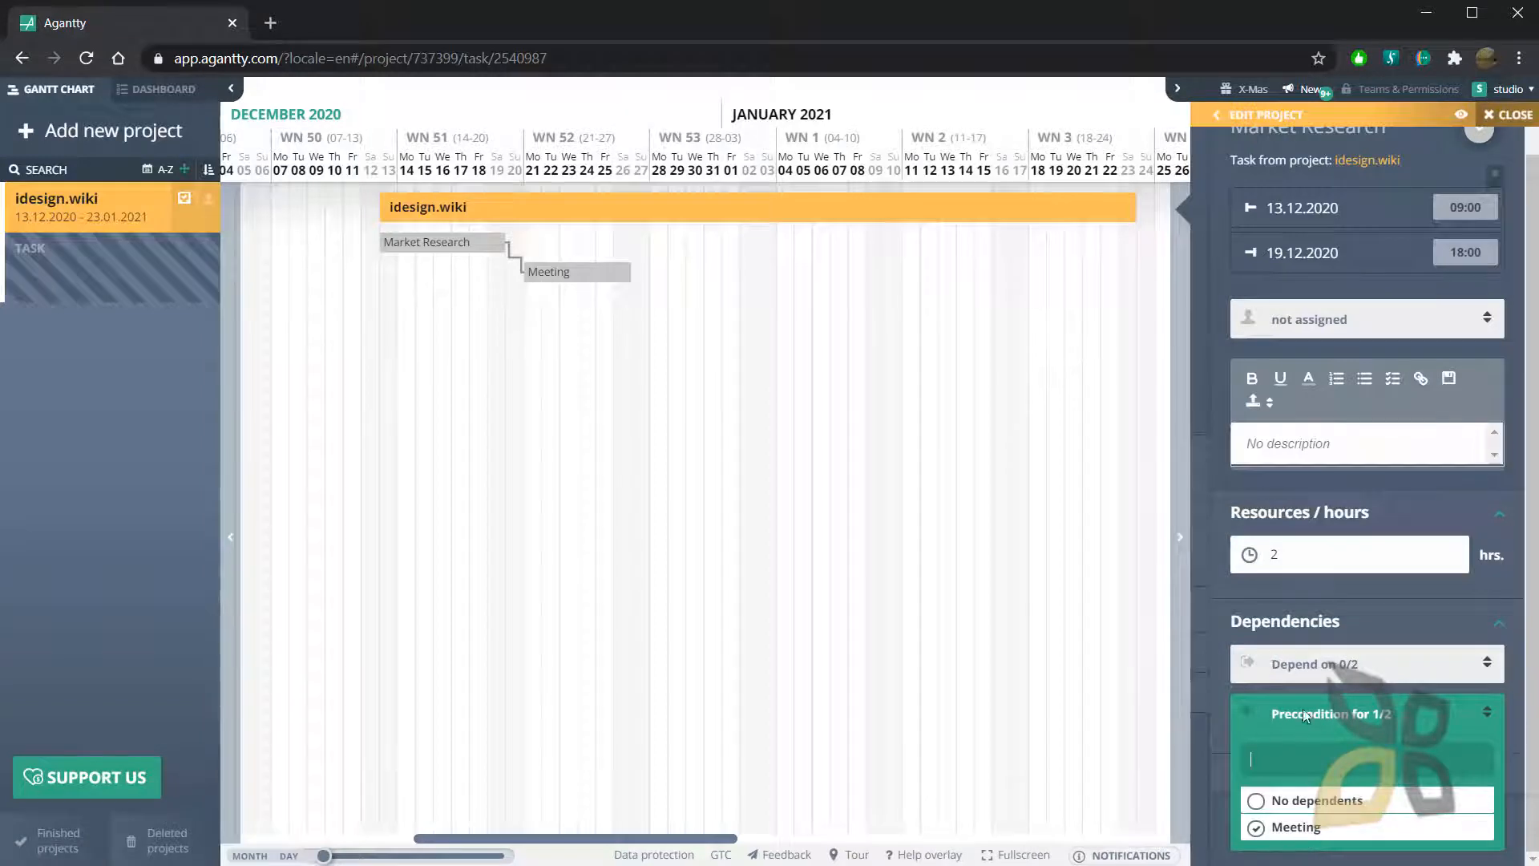
click(1347, 700)
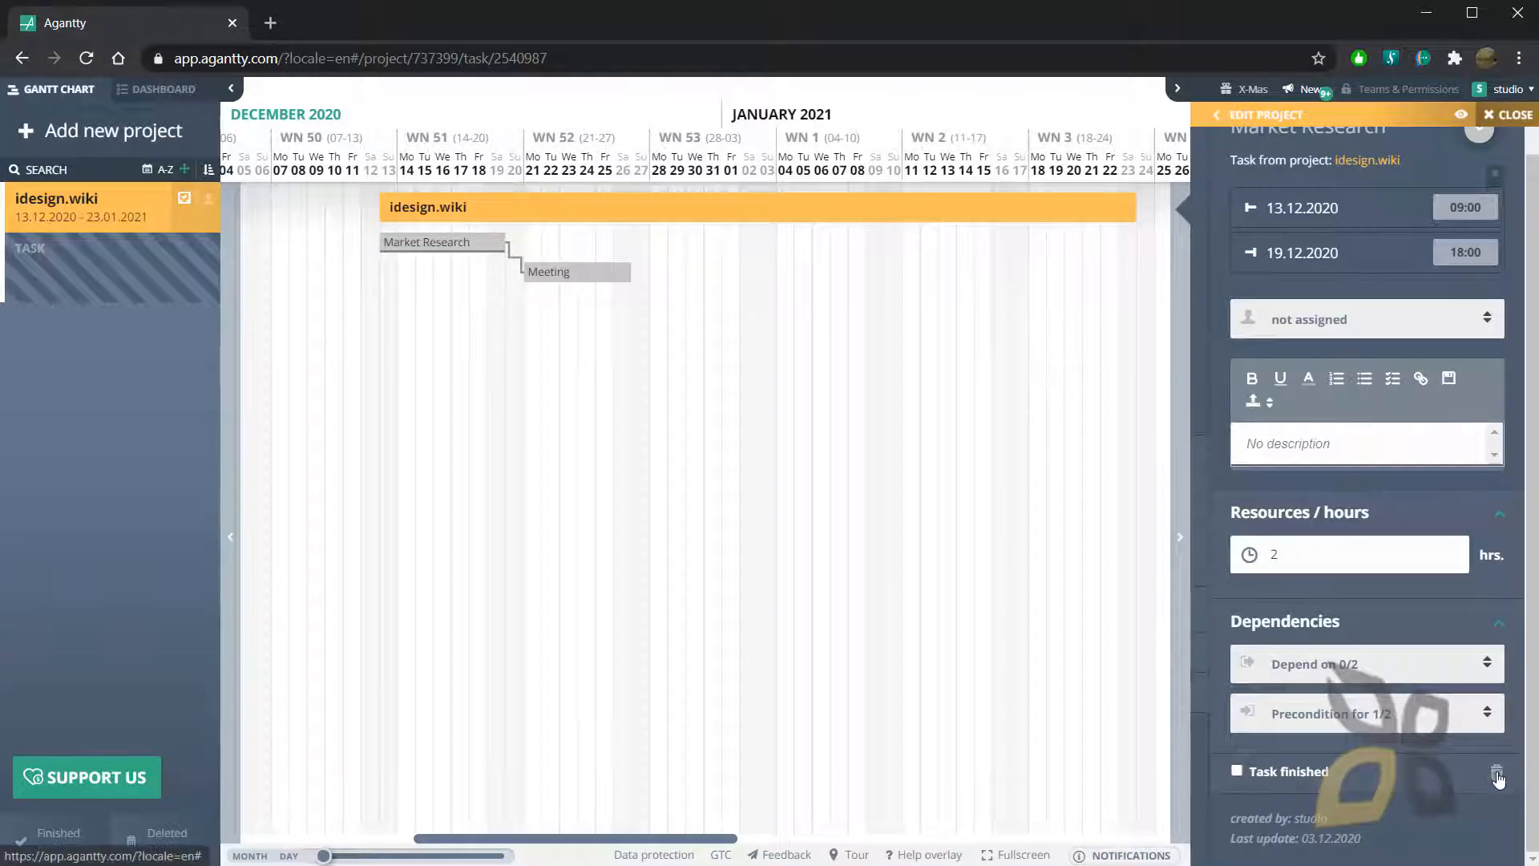
drag(1533, 513, 1533, 384)
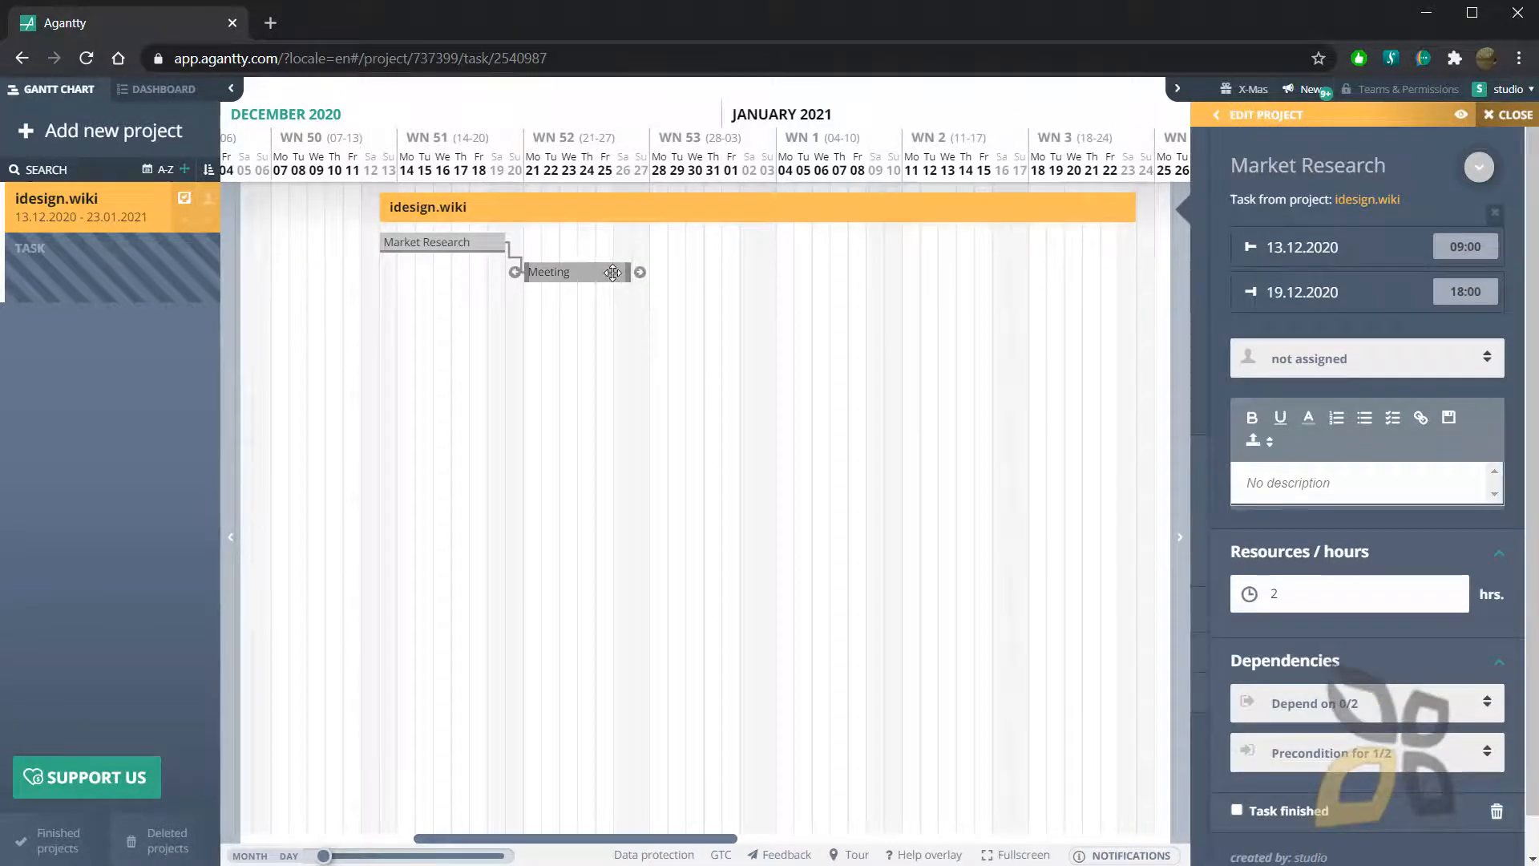
- View the Meeting task's summary and details, and return to the idesign.wiki project settings
mouse_move(612, 273)
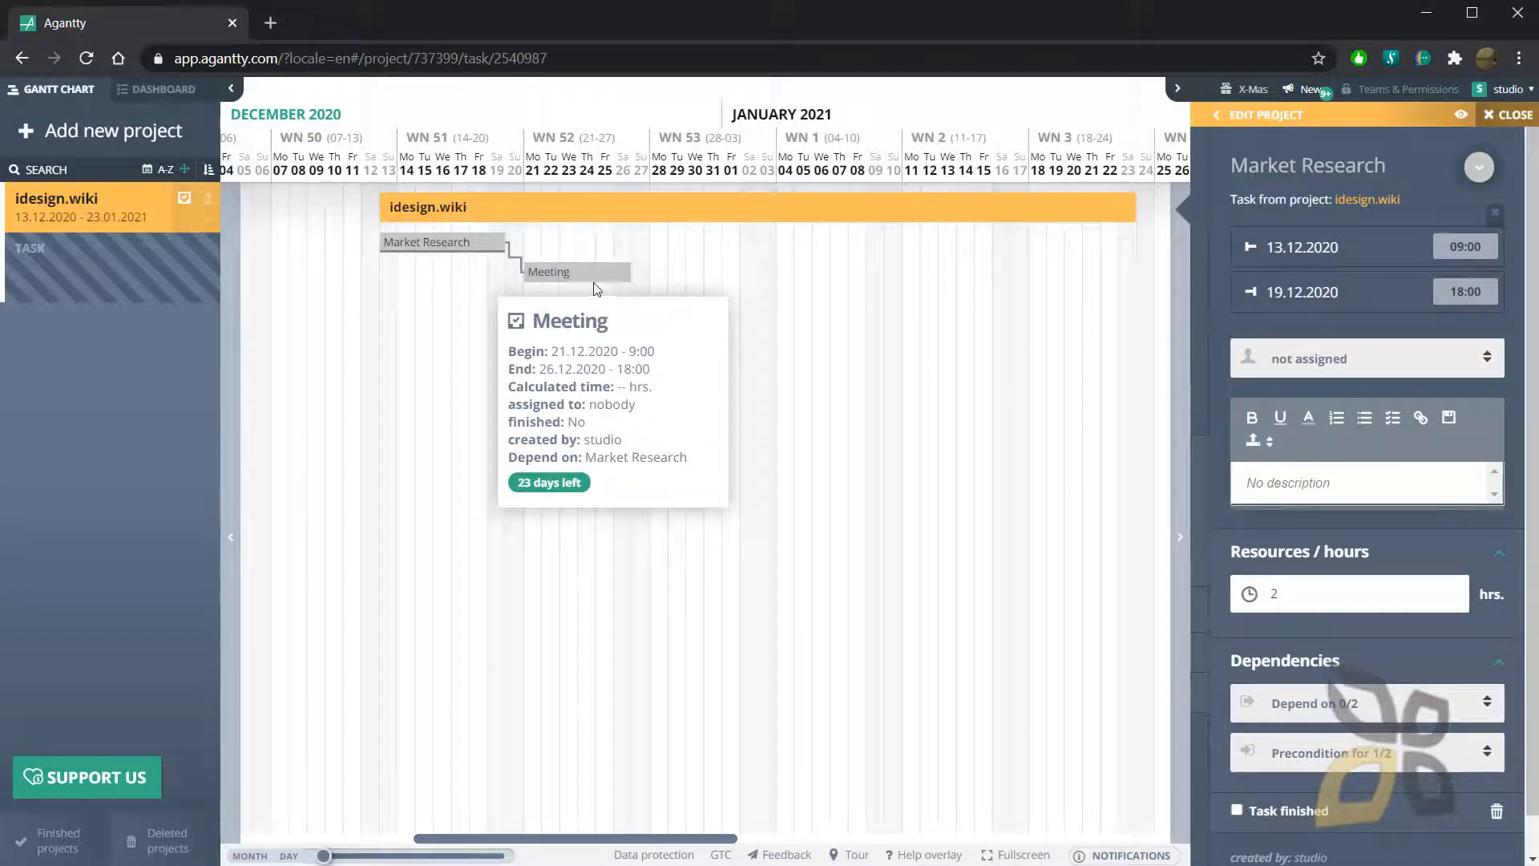
click(112, 209)
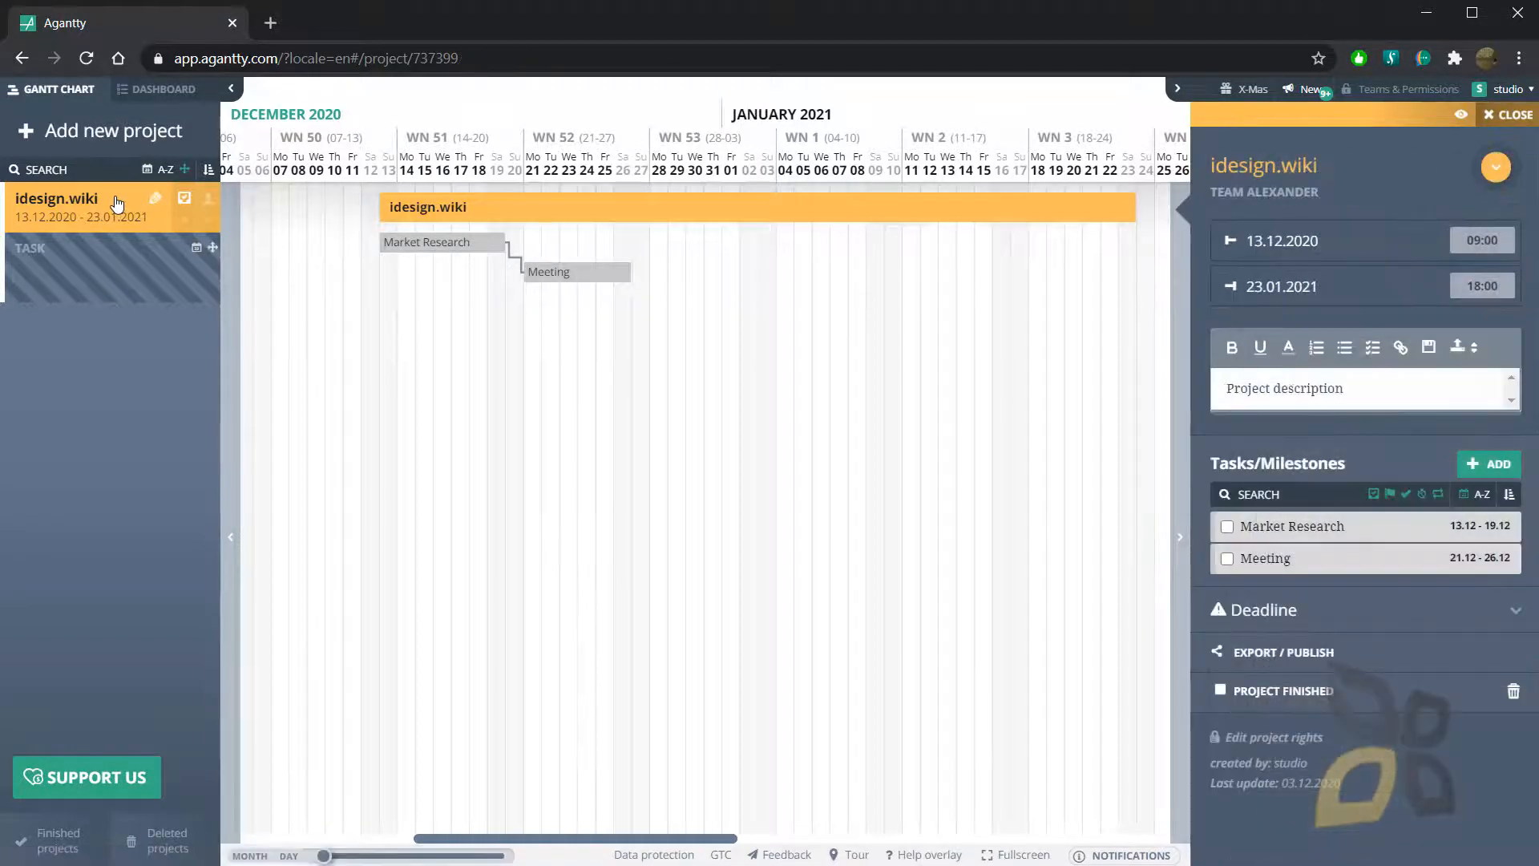
click(1233, 558)
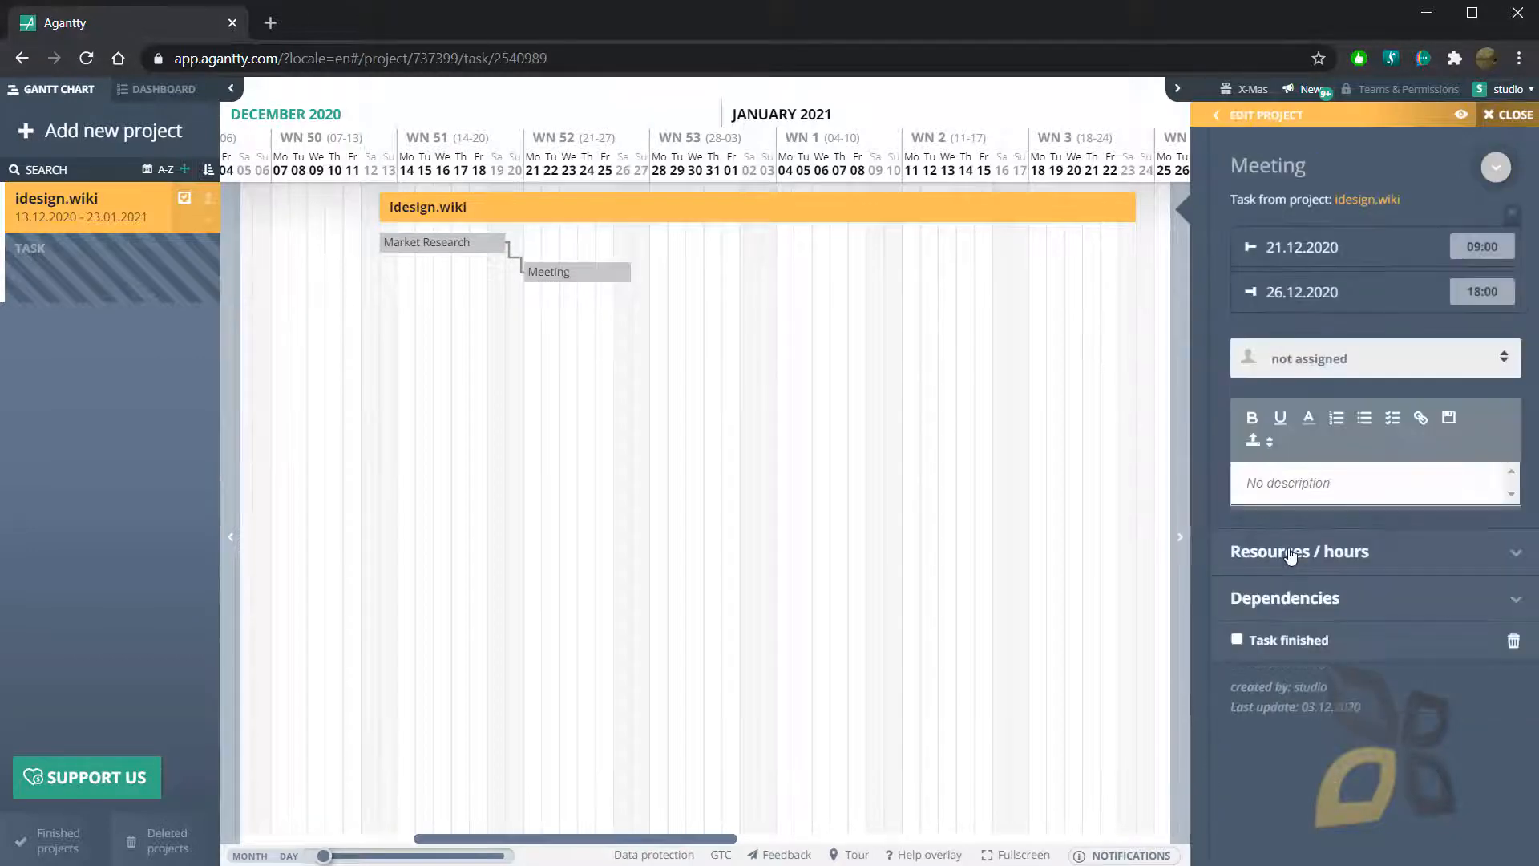
click(110, 211)
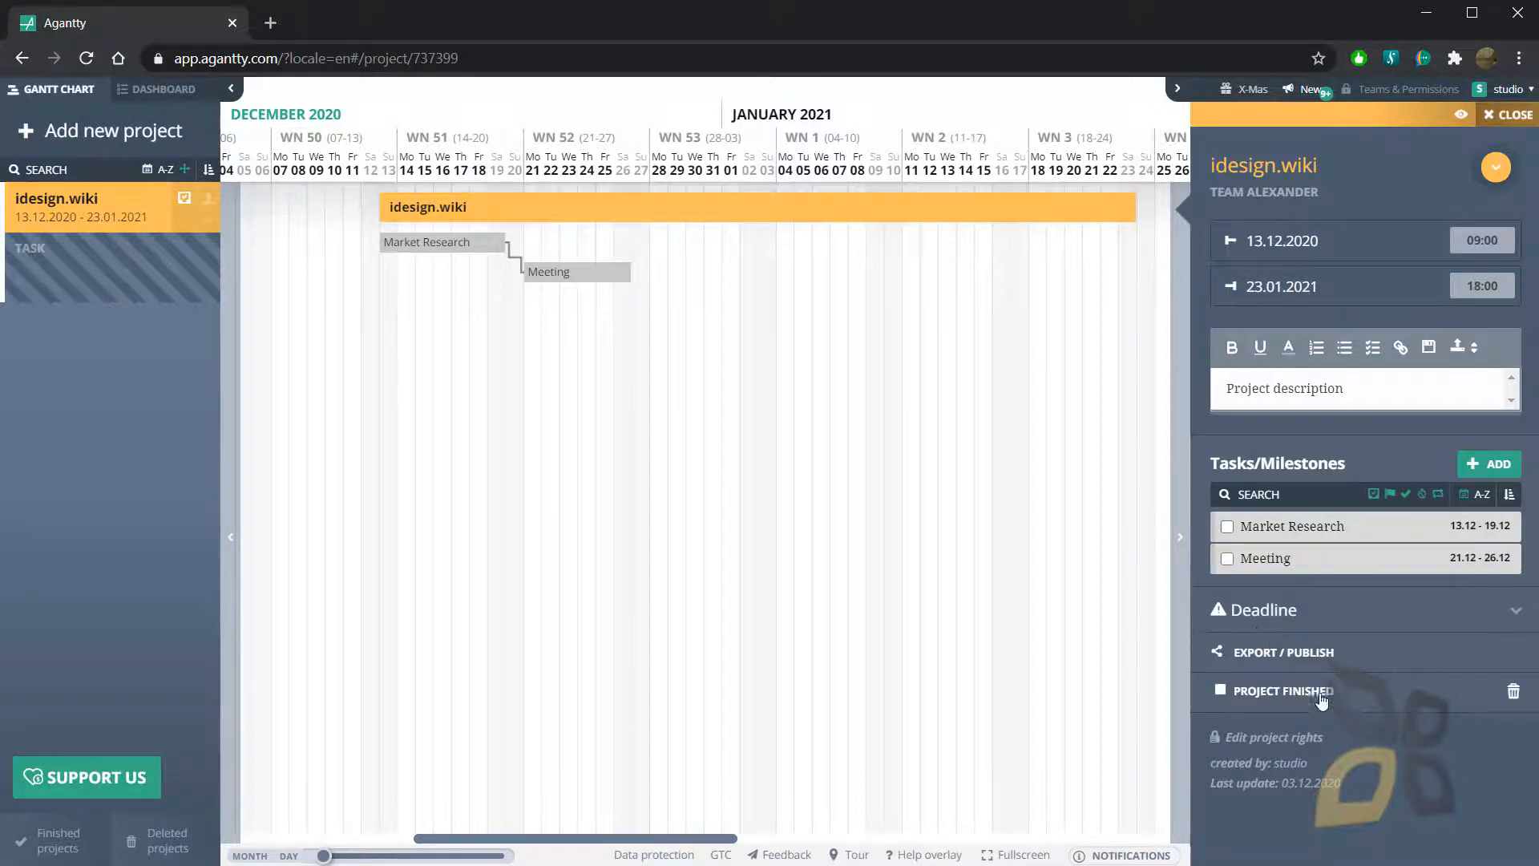
- Examine the idesign.wiki project's deadline setting and its export and publish options
click(1283, 617)
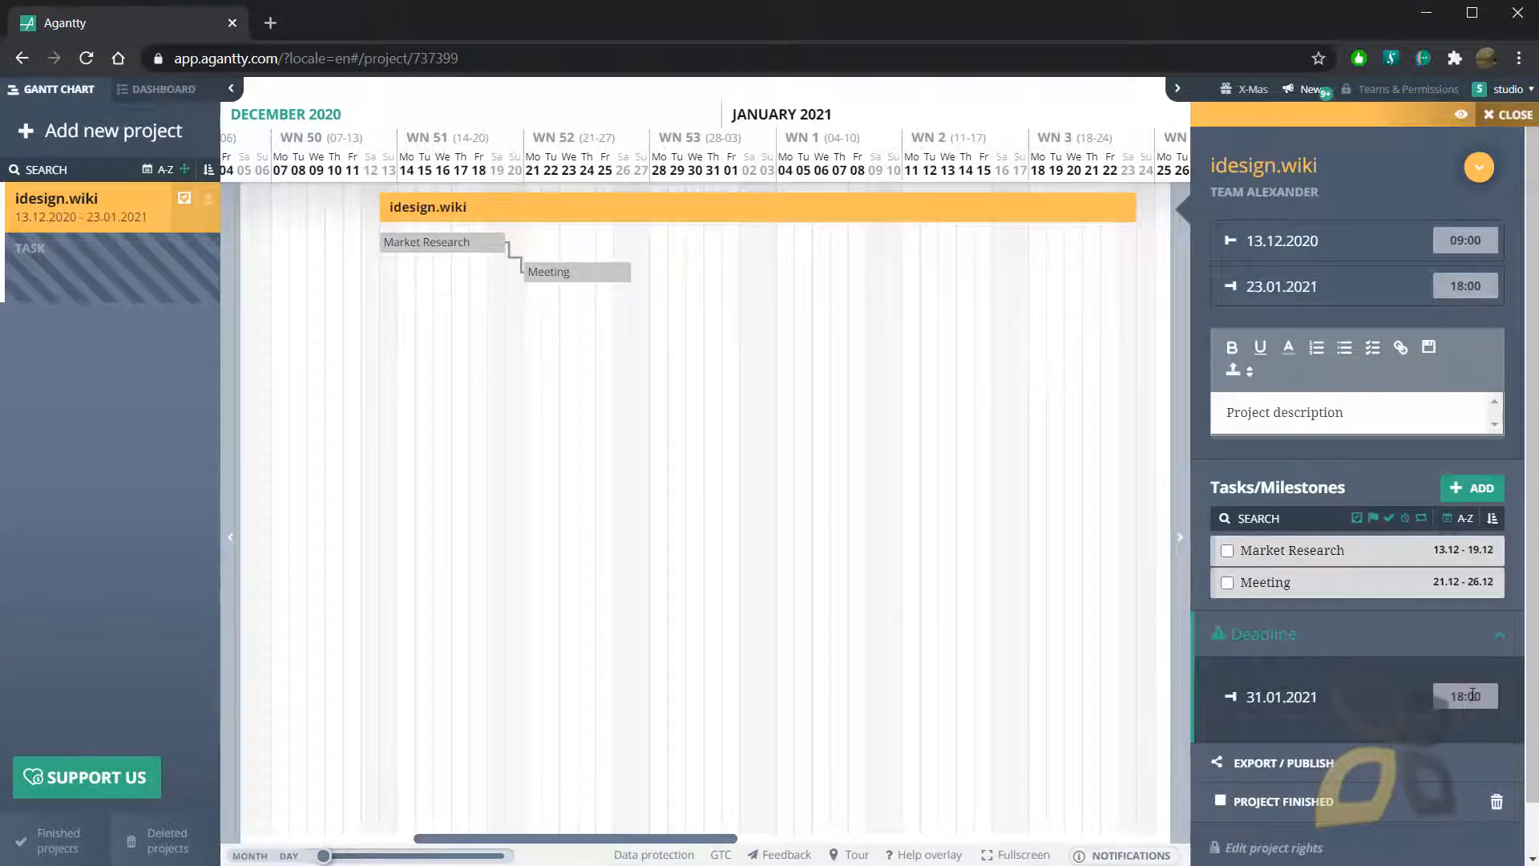
click(1271, 638)
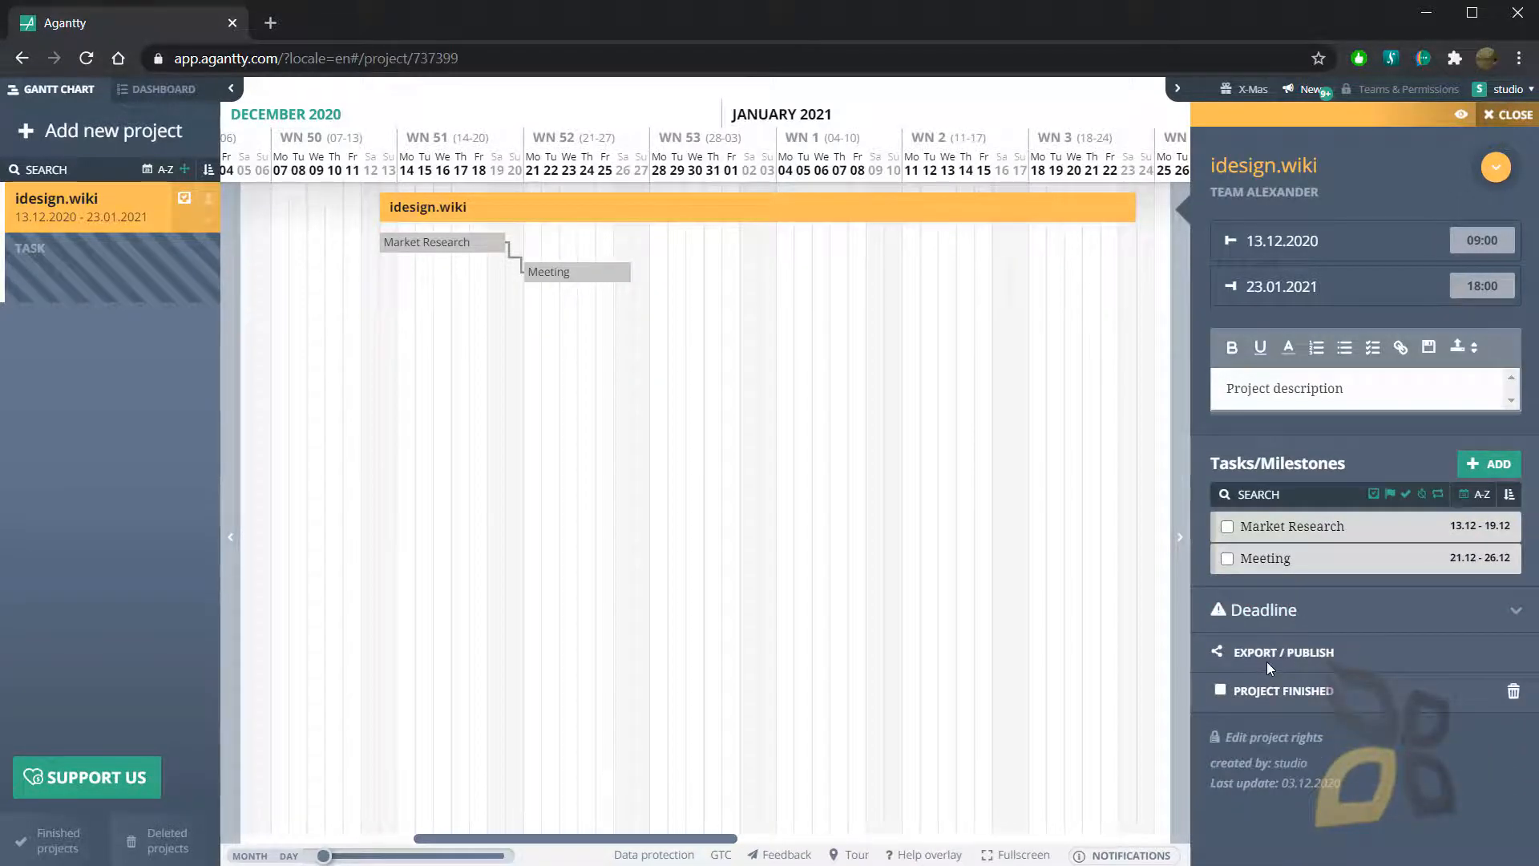
click(1268, 662)
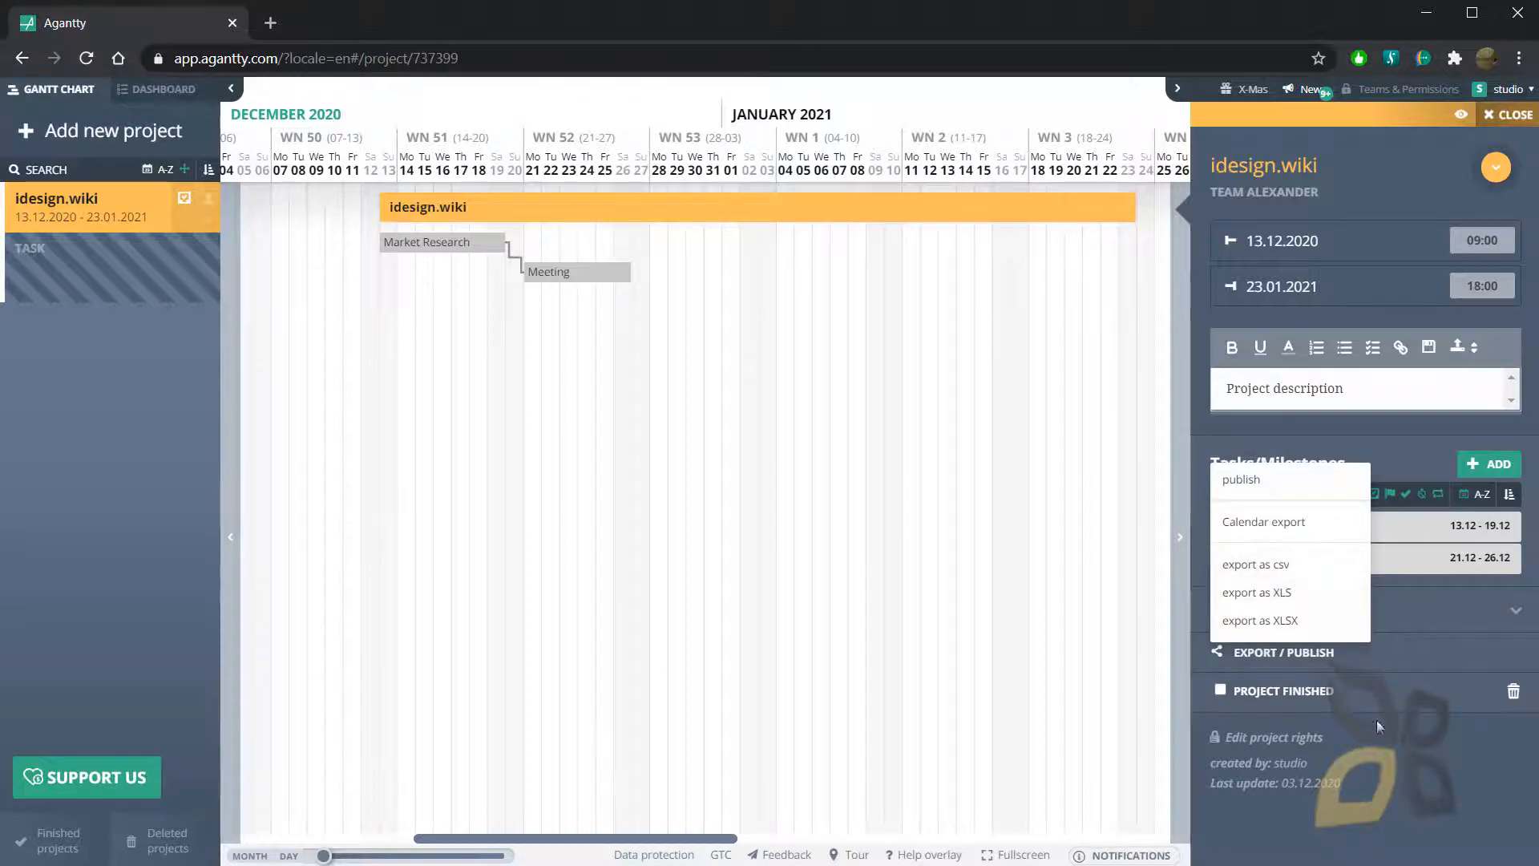
- Review the user rights for the idesign.wiki project and return to its Gantt chart
click(1271, 736)
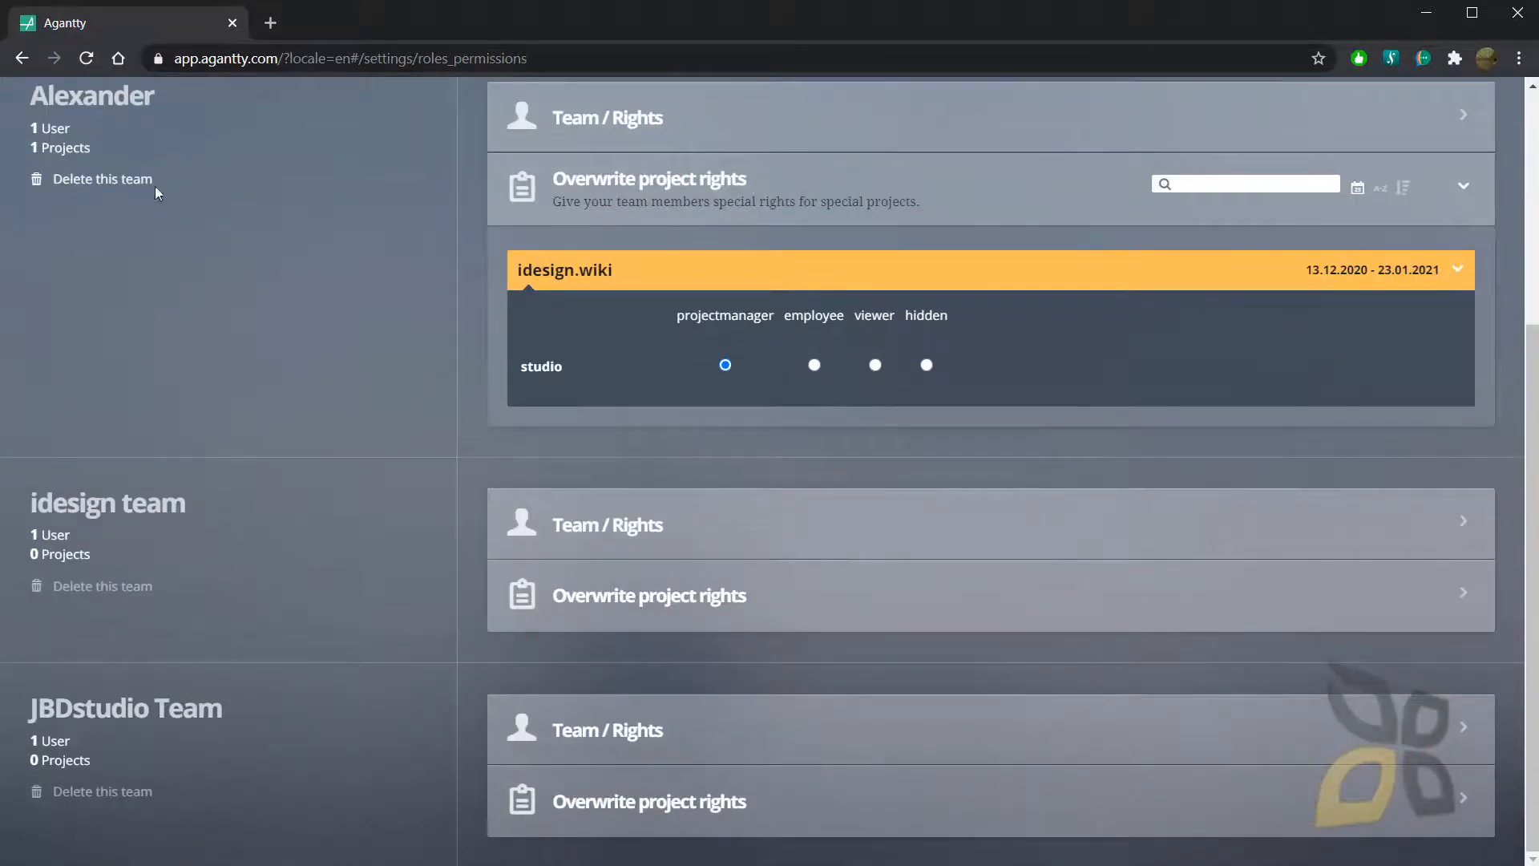
click(24, 60)
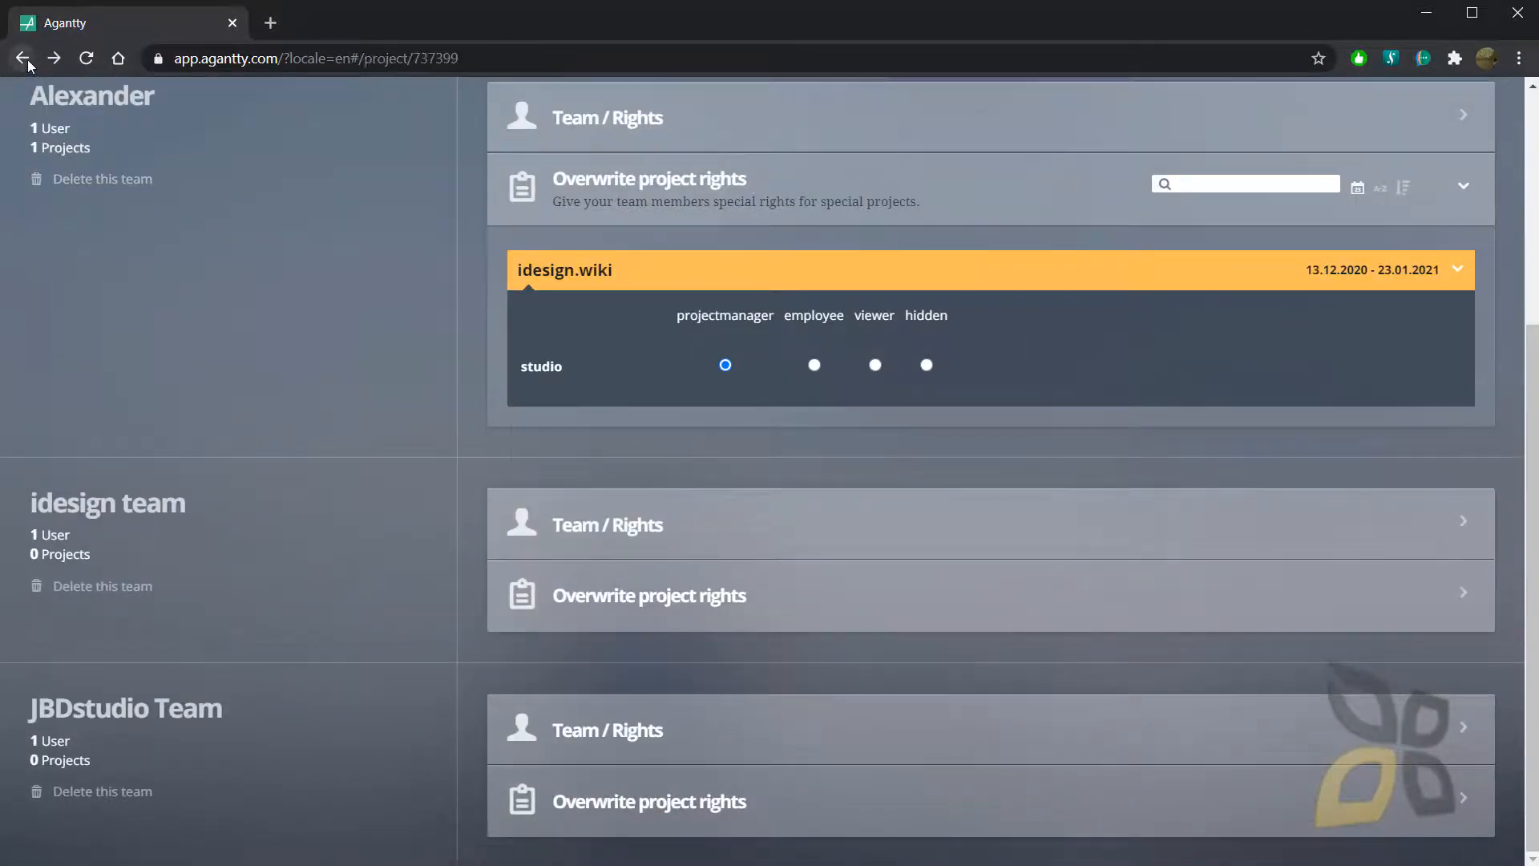
click(24, 60)
scroll(469, 412, up, 5)
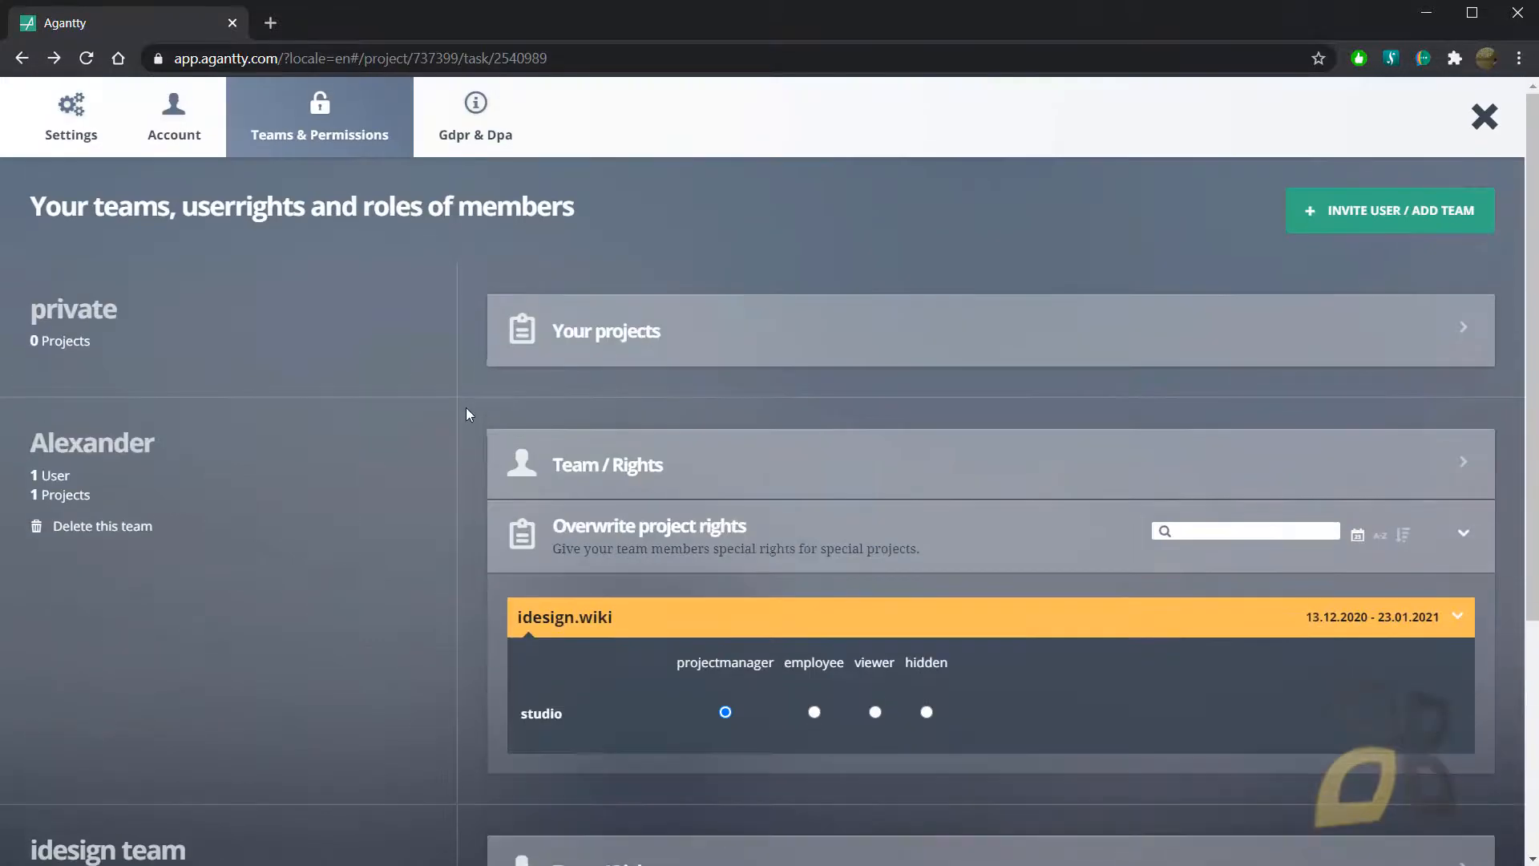
click(1484, 118)
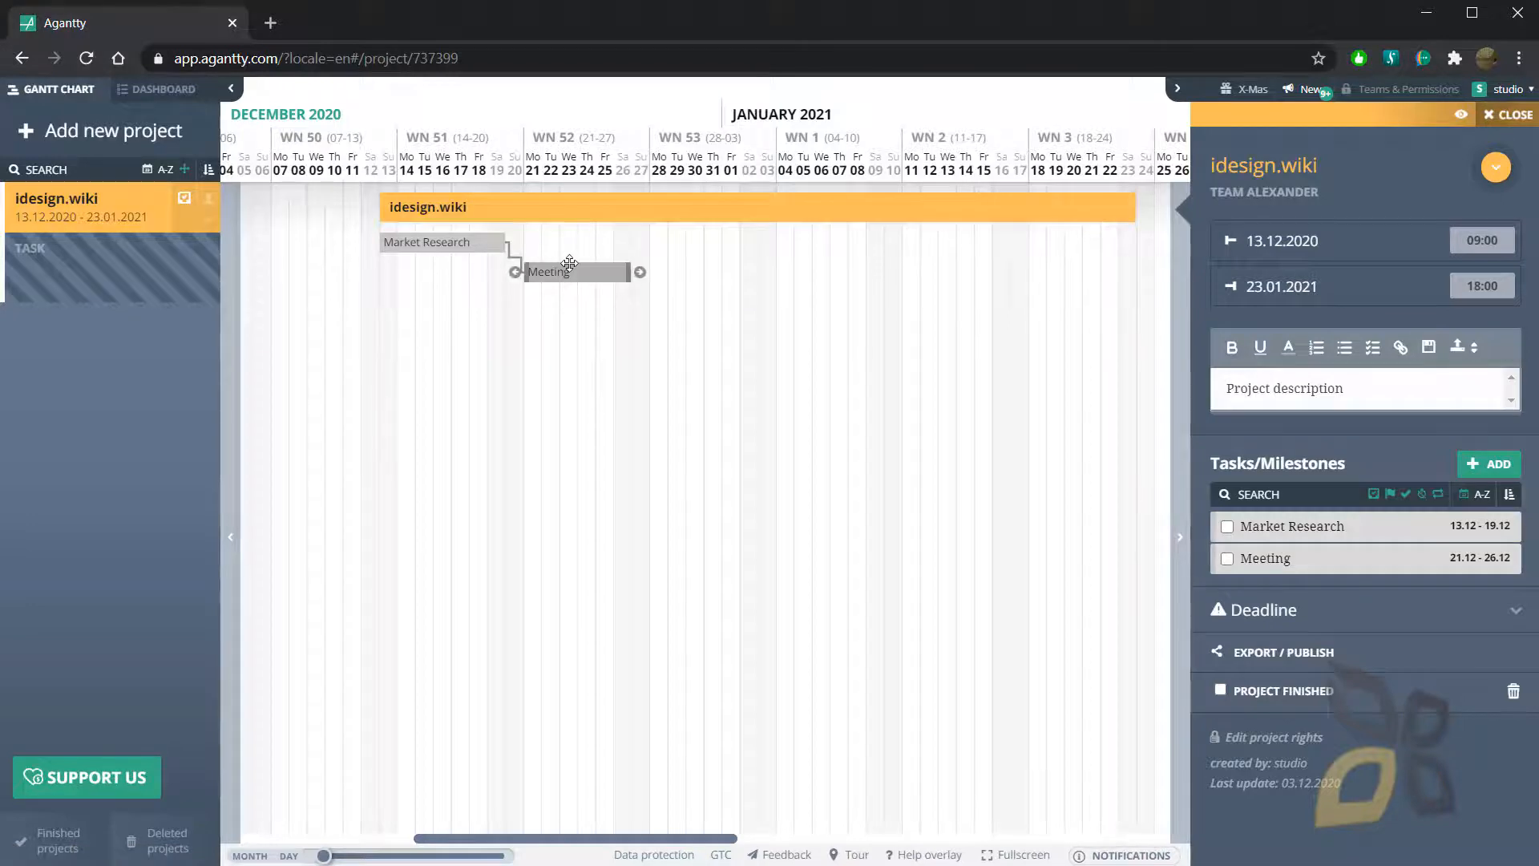
- Lengthen and shift the Meeting bar to 26.12.2020–06.01.2021, and extend the Market Research bar's end to 23.12
drag(628, 273, 771, 277)
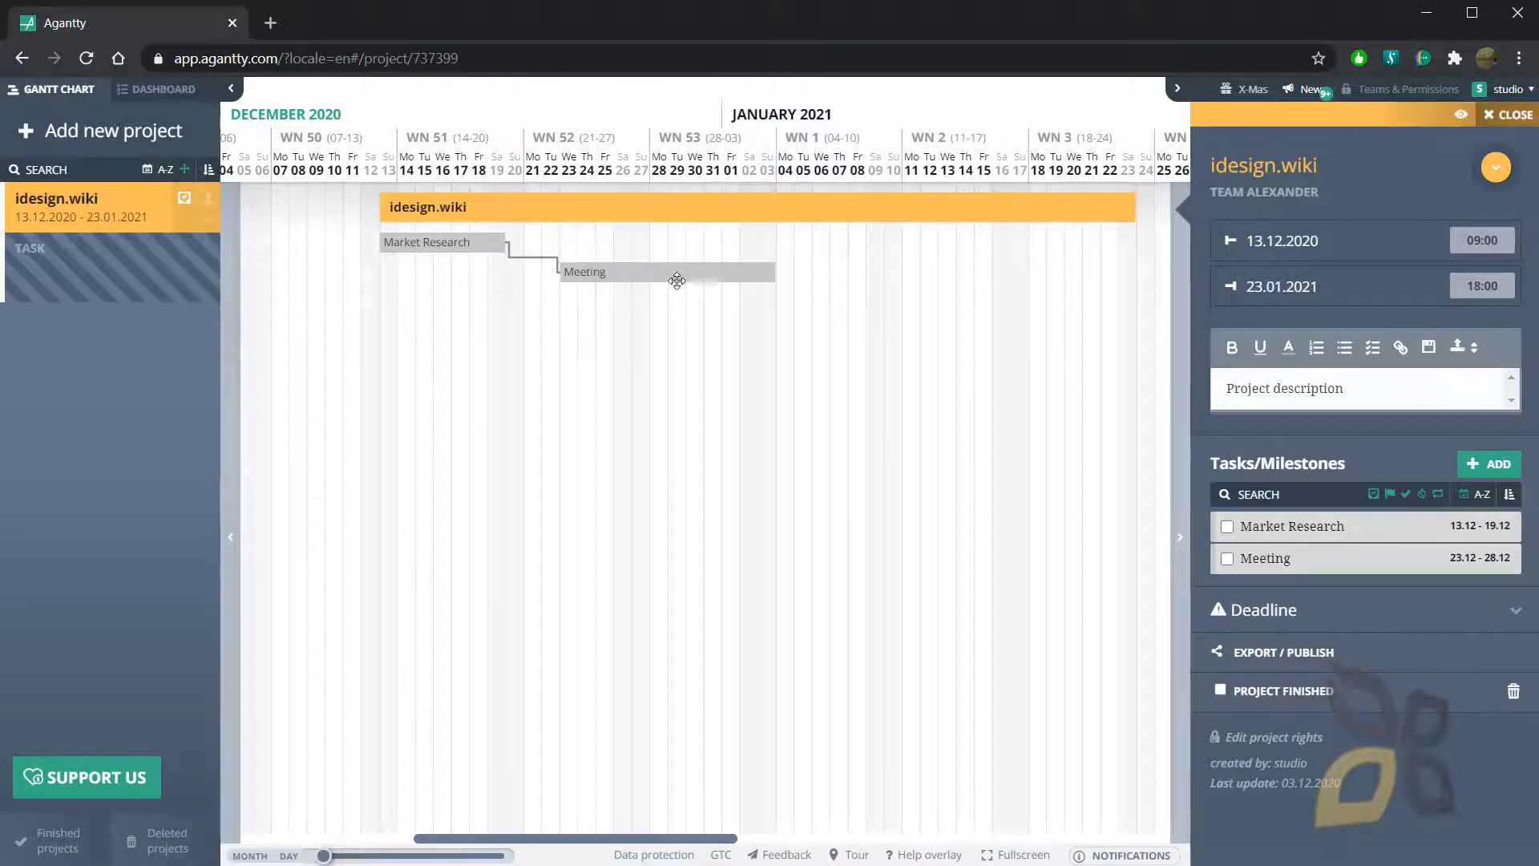
drag(678, 279, 735, 277)
drag(499, 239, 571, 242)
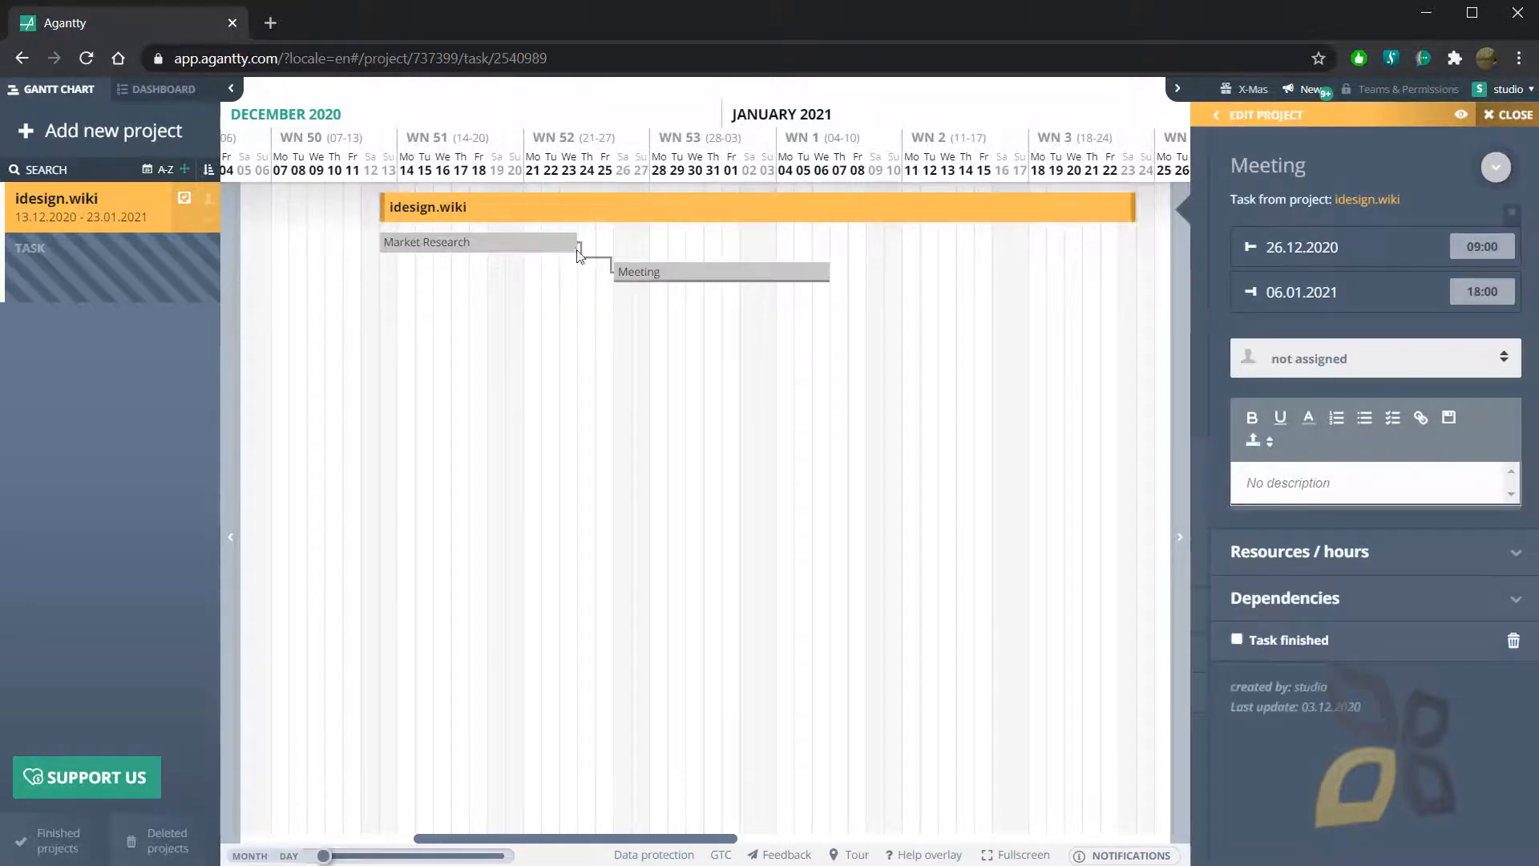
- Add a milestone named Beta Version dated 13.12.2020 to the idesign.wiki project
click(61, 212)
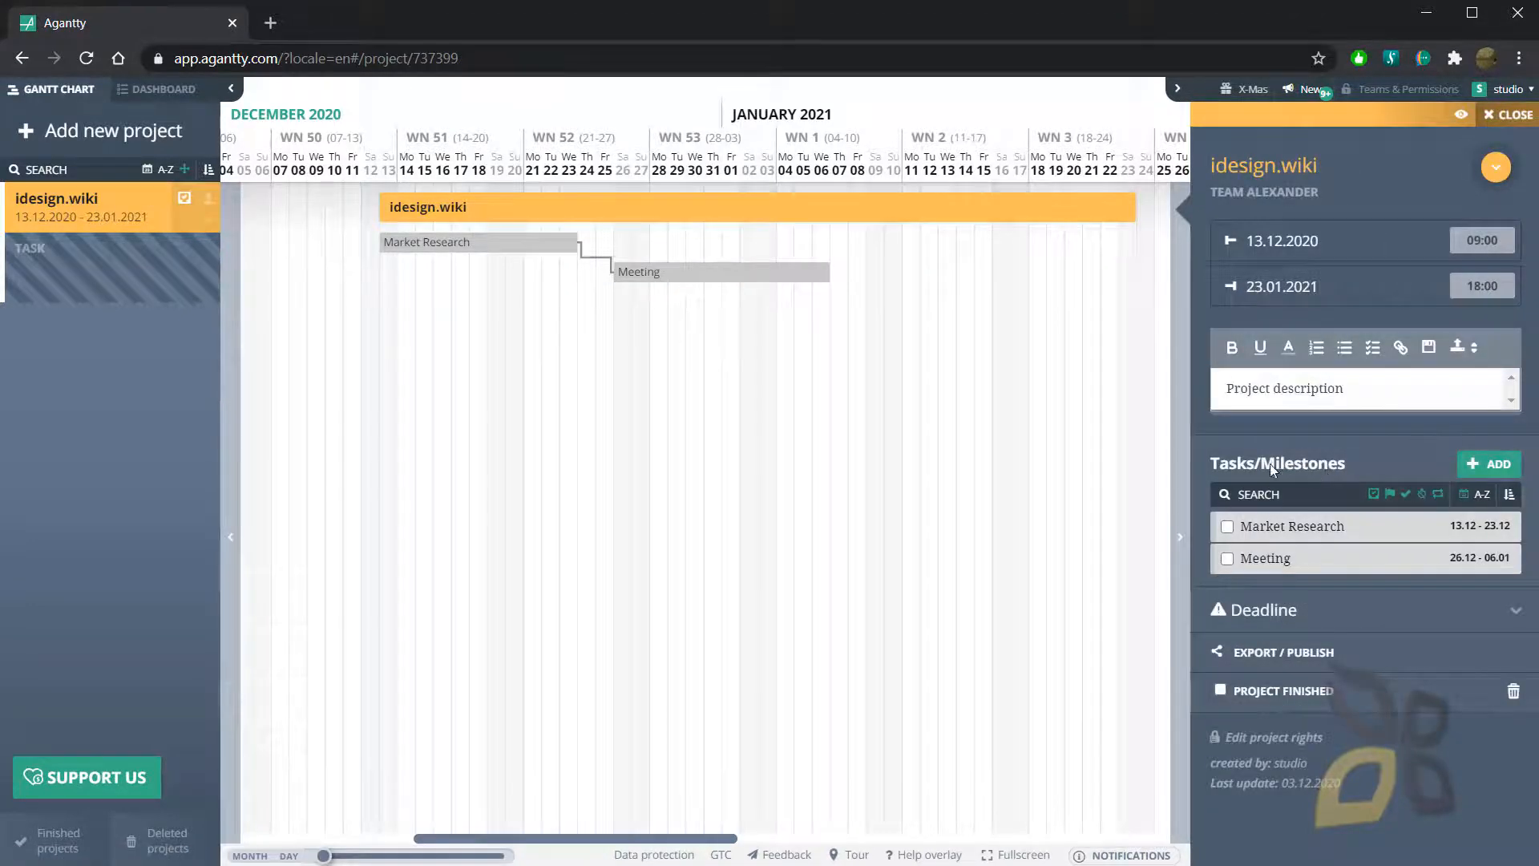
click(1489, 463)
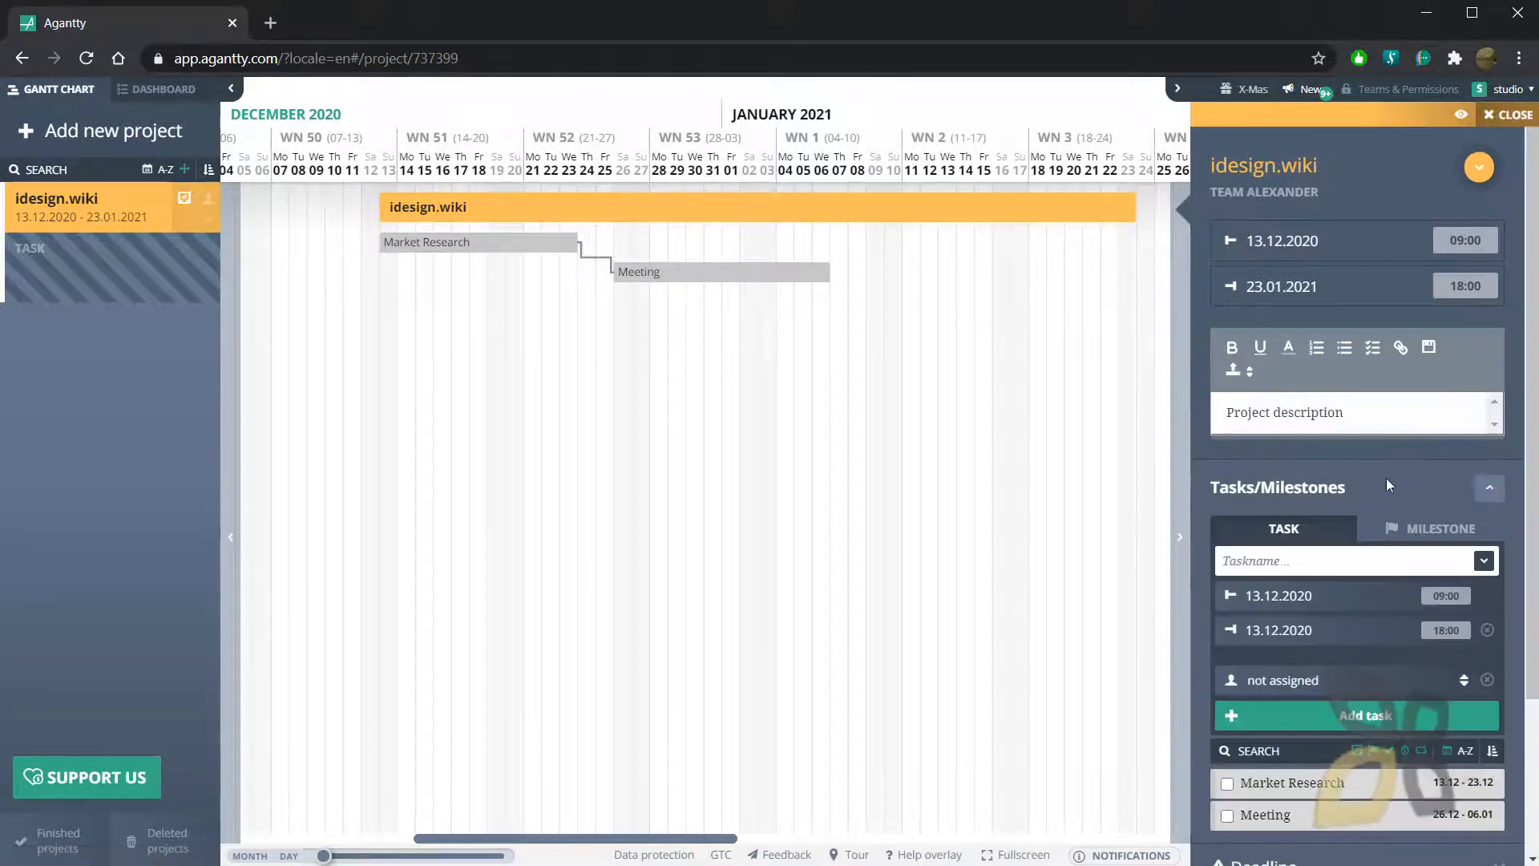
click(1431, 529)
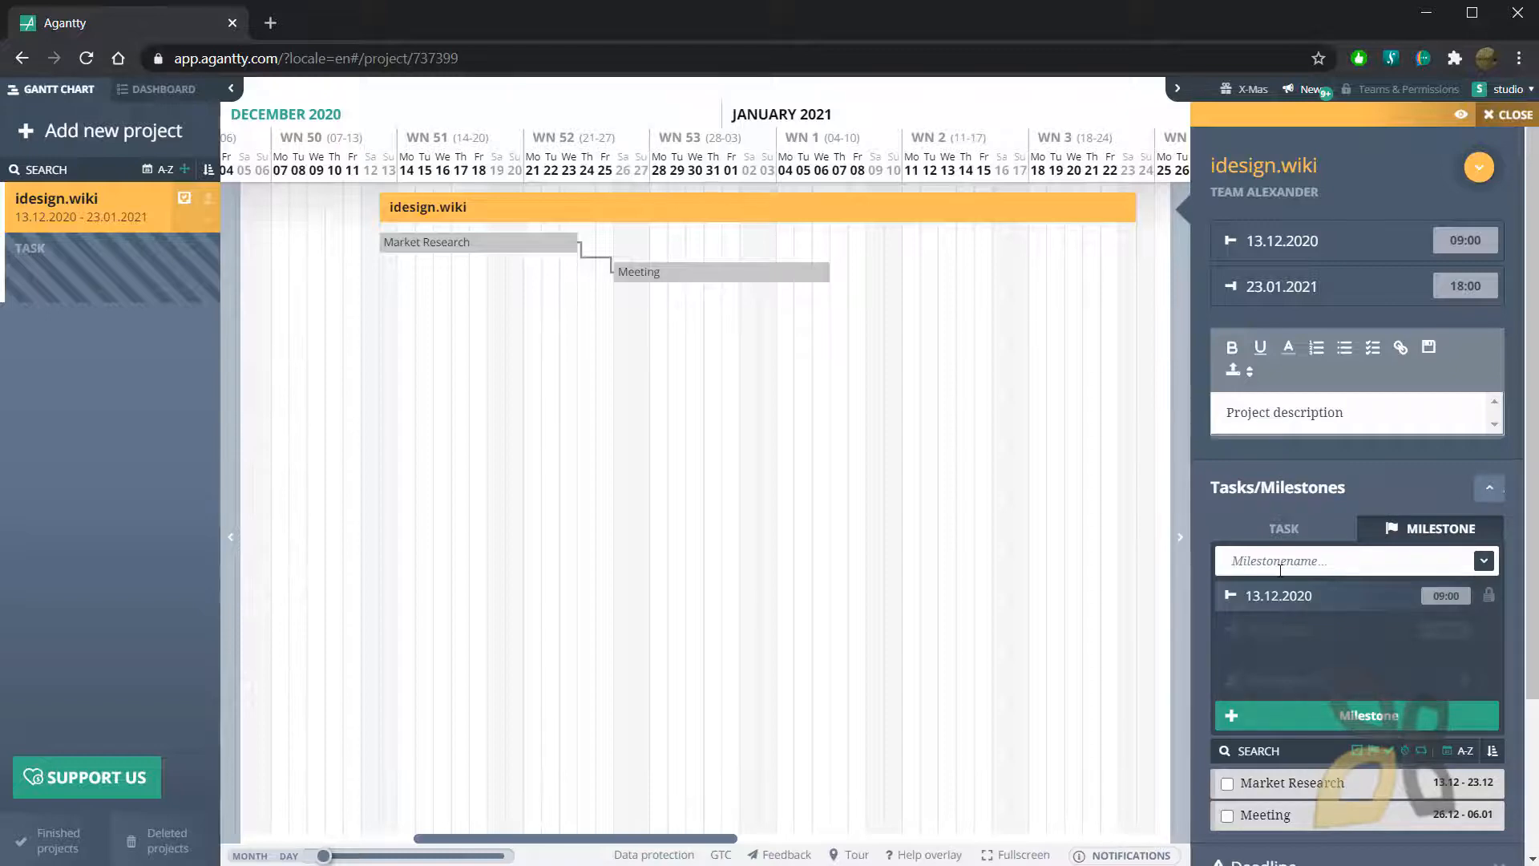
text(Alpha)
key(BackSpace)
key(BackSpace)
key(BackSpace)
text(Beta)
scroll(1348, 638, down, 1)
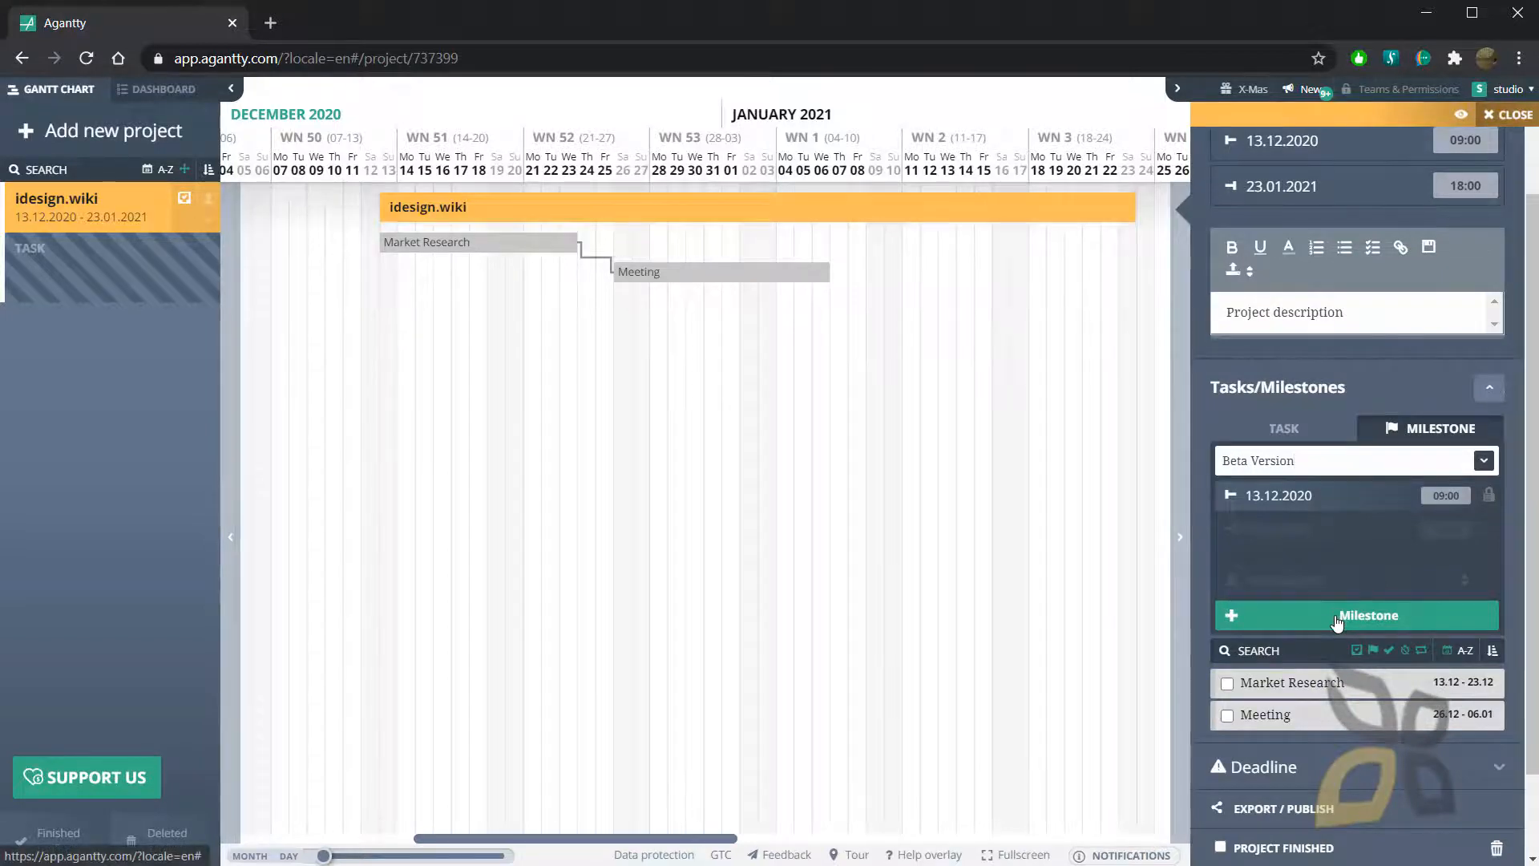
click(1336, 621)
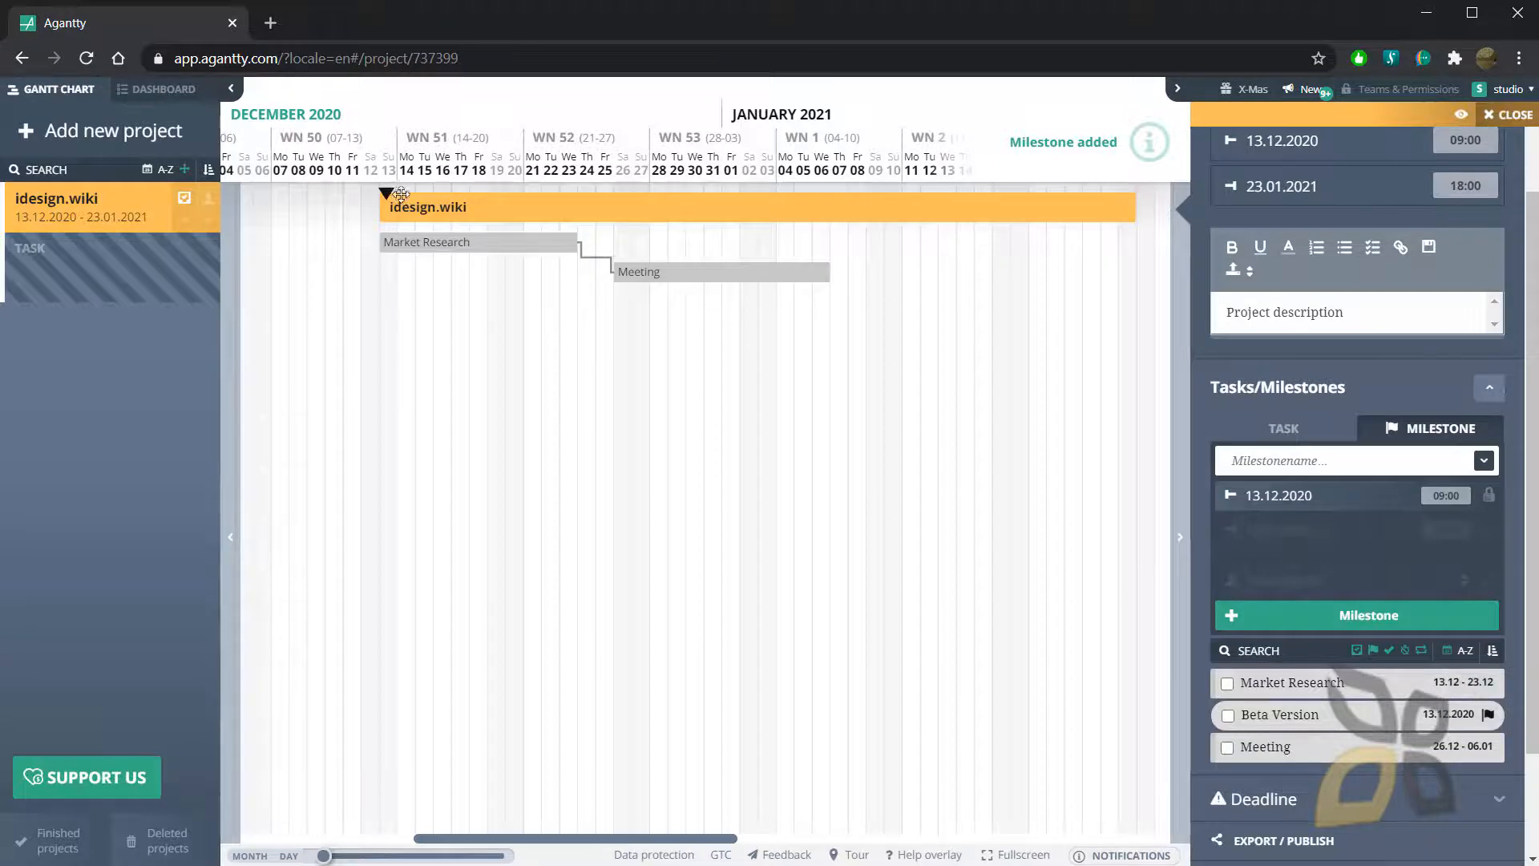
- Move the Beta Version milestone on the timeline to 25.12.2020 and close the project settings
mouse_move(401, 194)
mouse_down()
mouse_move(833, 202)
mouse_move(602, 222)
mouse_up()
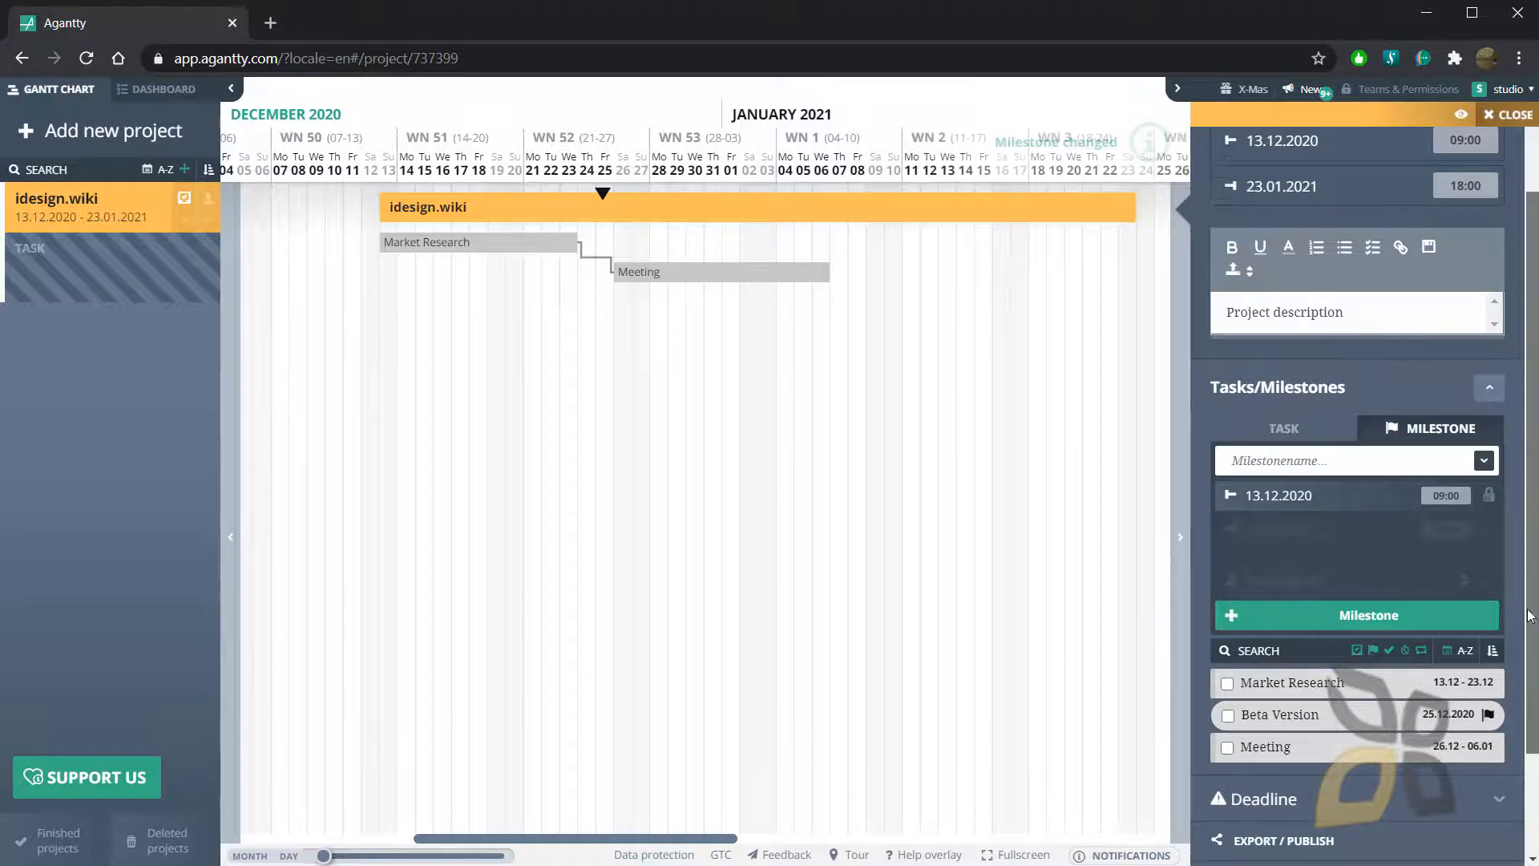
drag(1532, 627, 1532, 726)
scroll(1533, 725, up, 3)
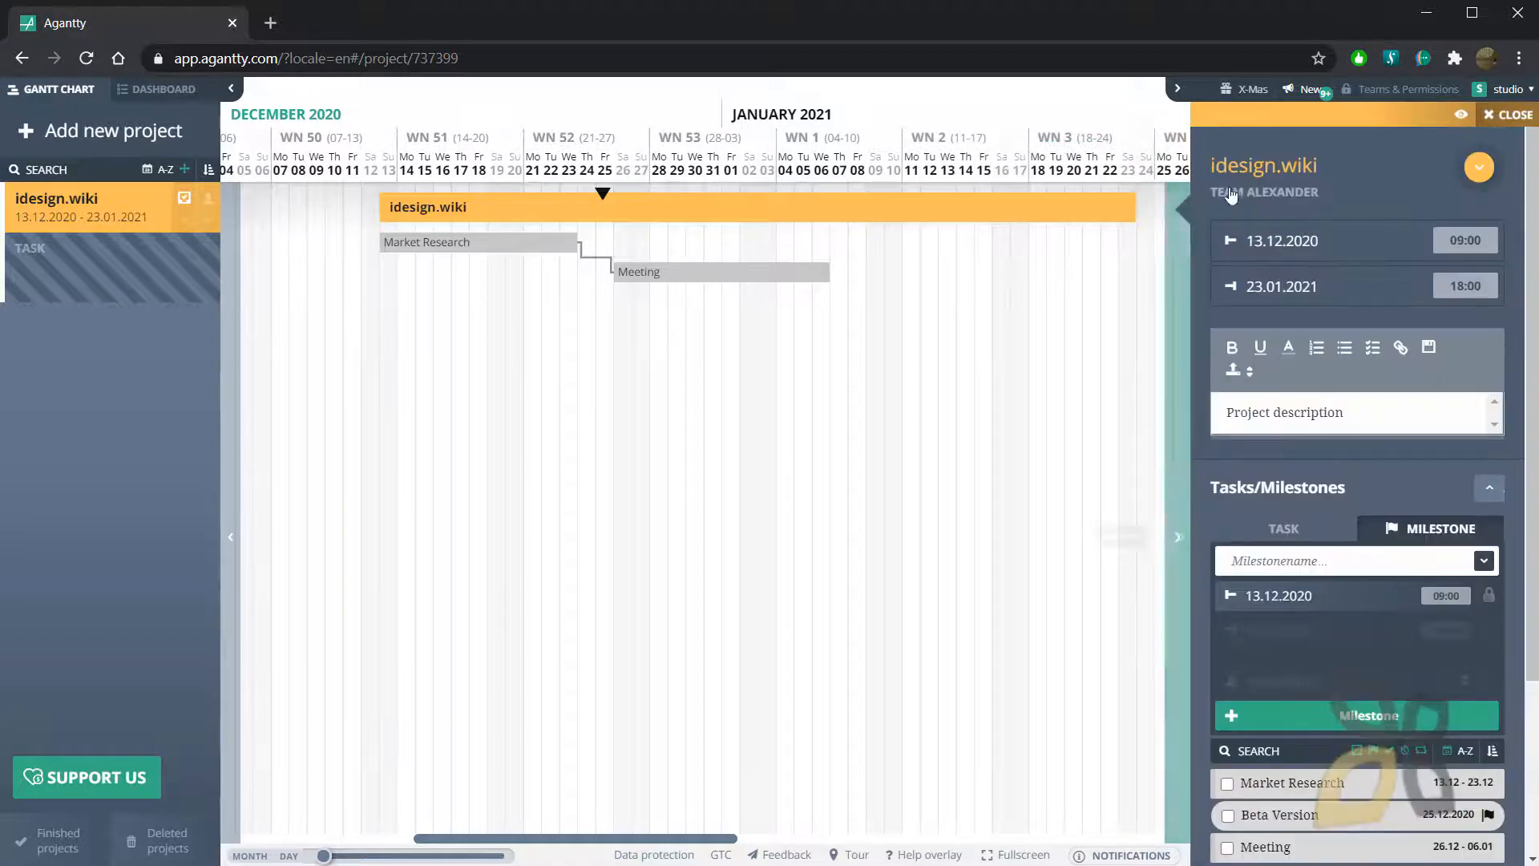
click(1512, 117)
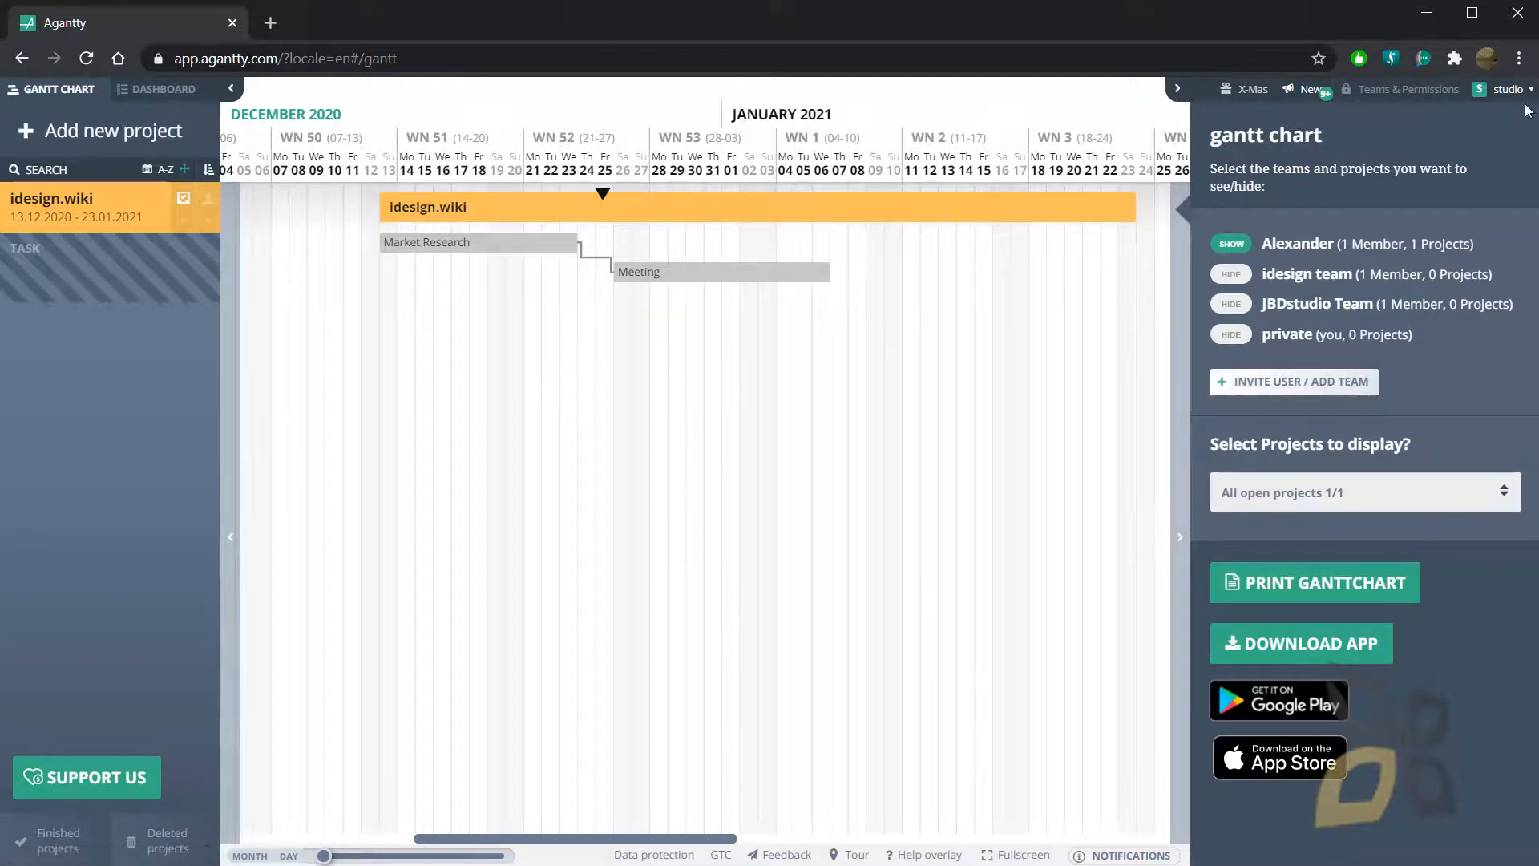
click(109, 216)
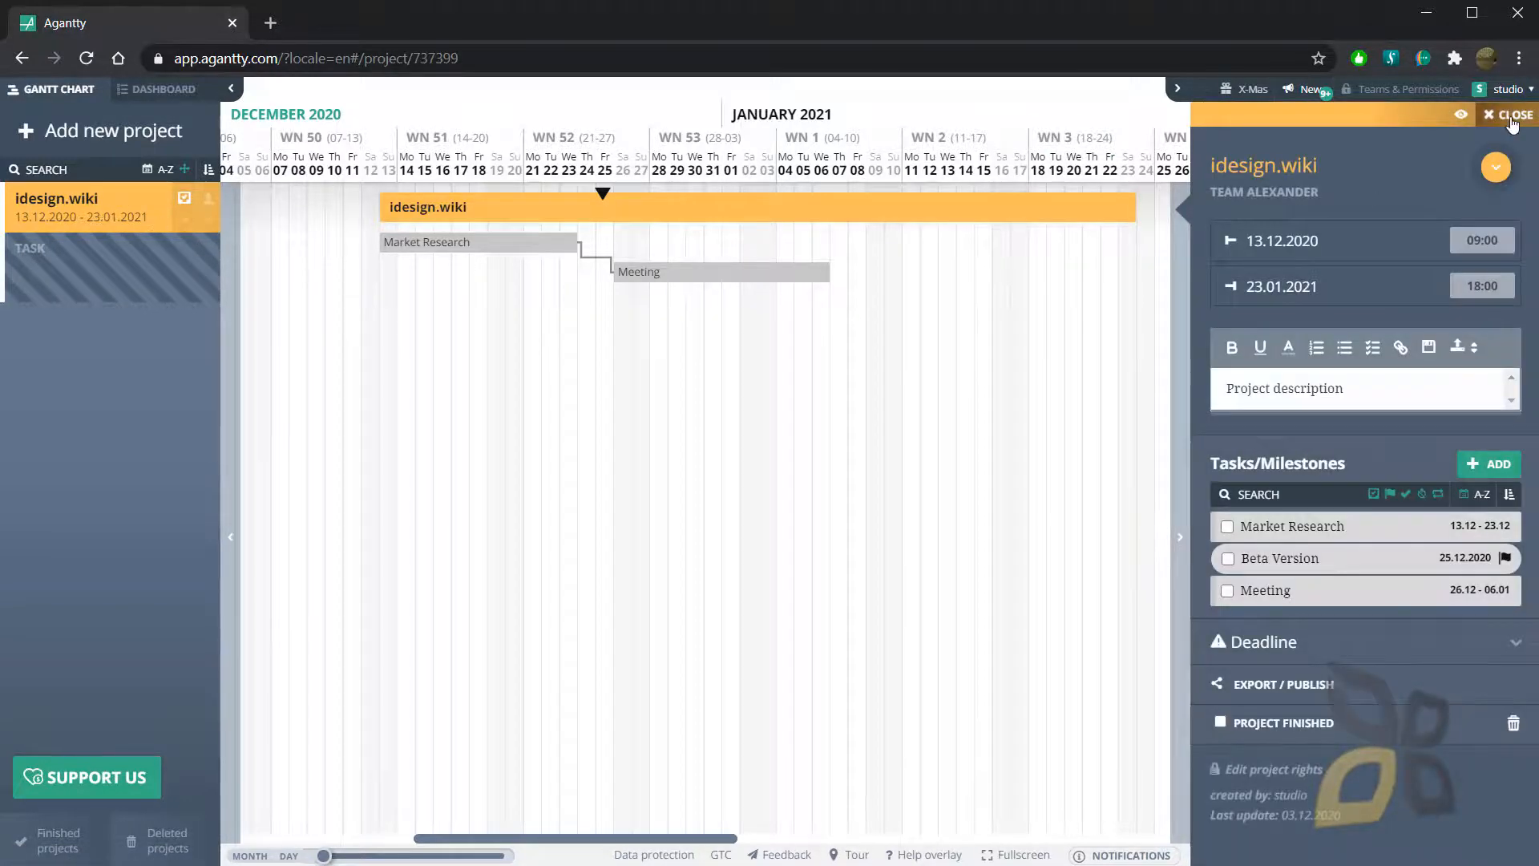
click(1508, 119)
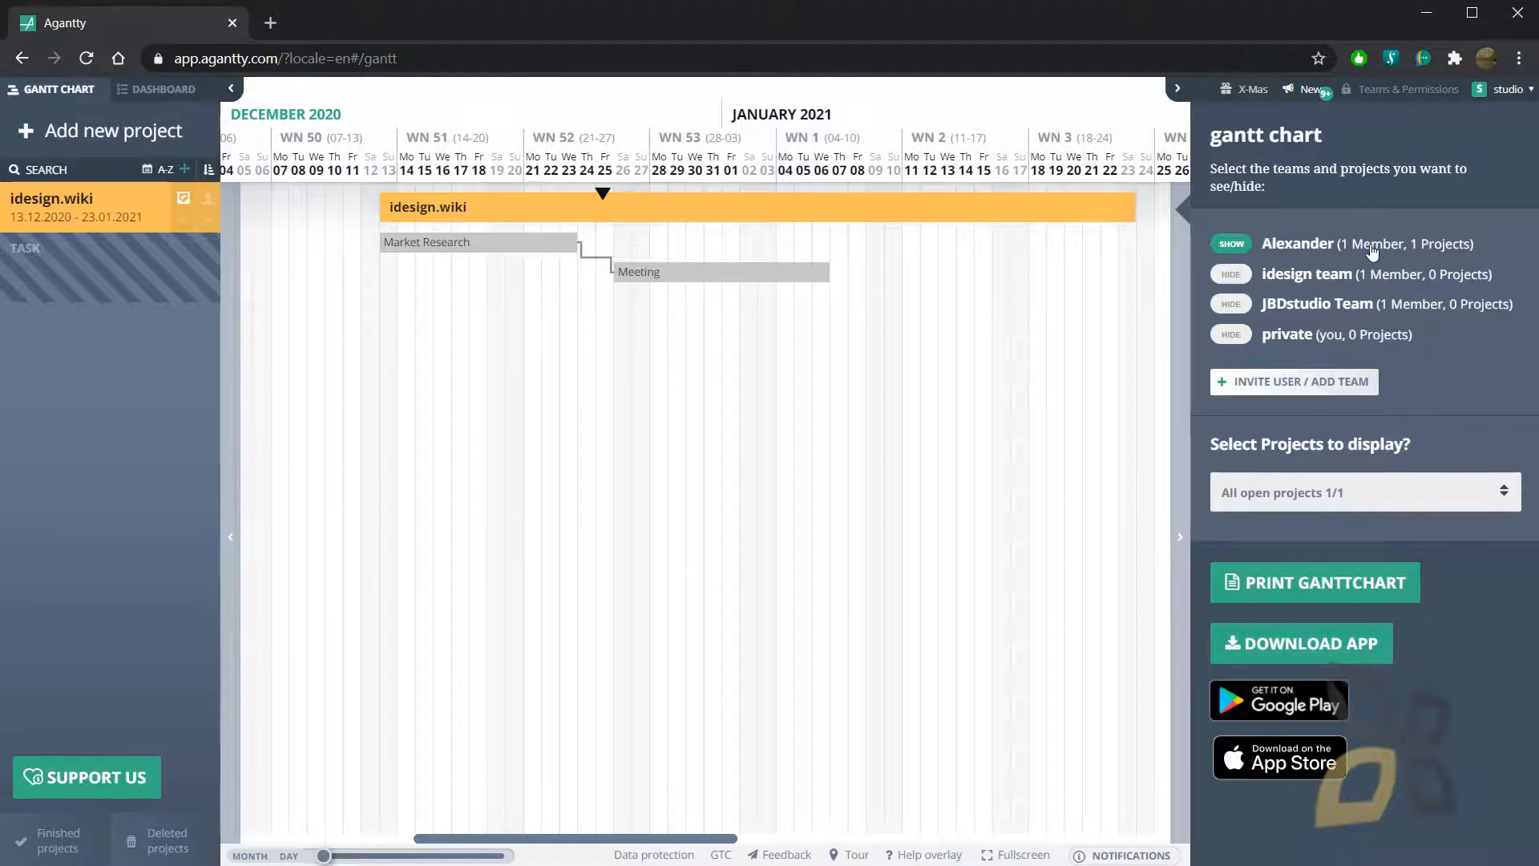
- Show the idesign team, JBDstudio Team and private projects in the Gantt chart
click(1301, 279)
click(1295, 308)
click(1290, 334)
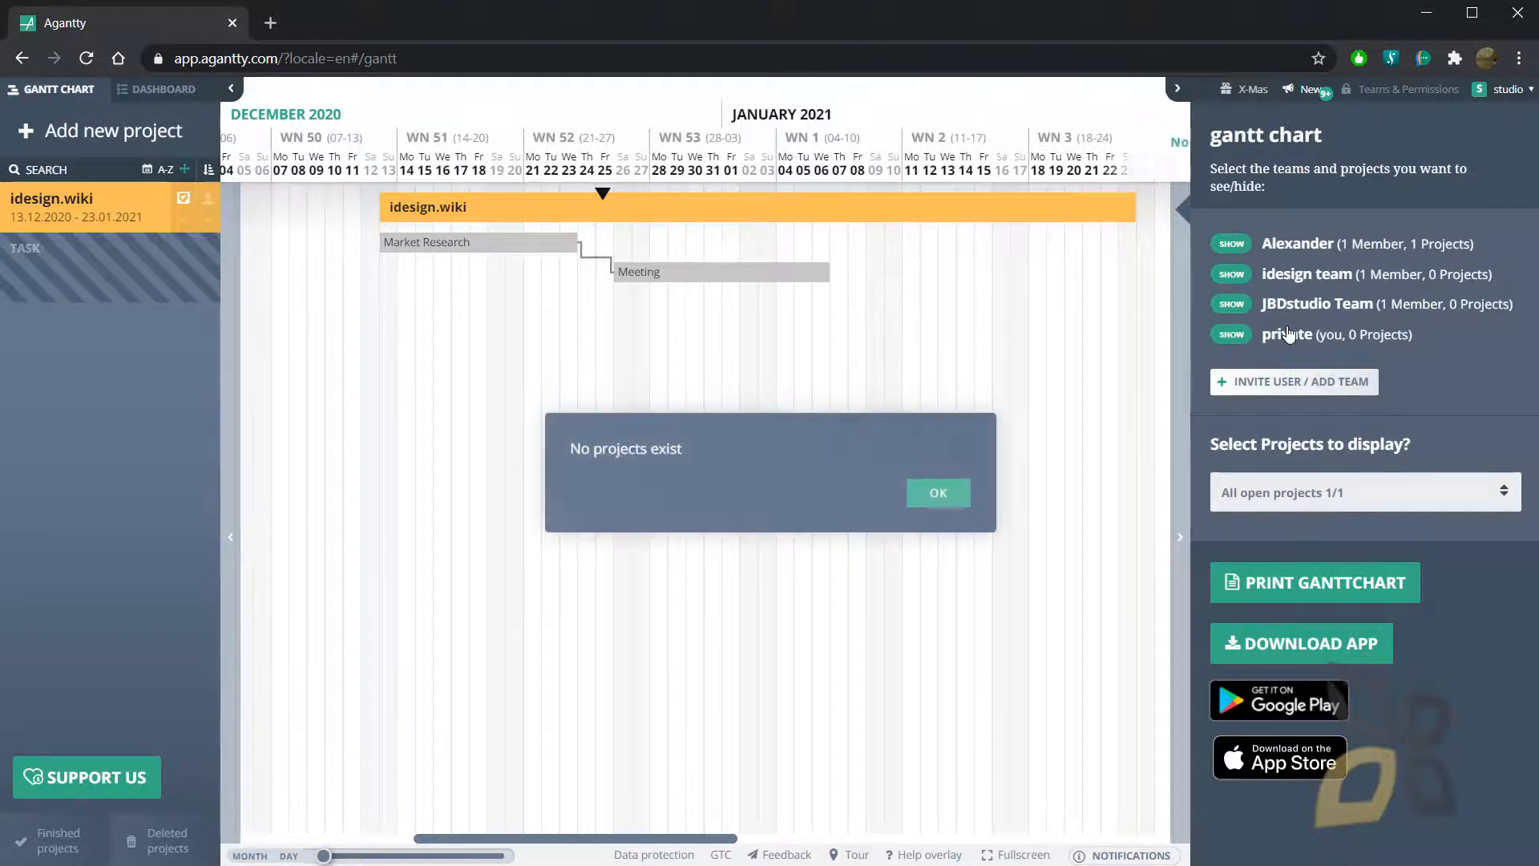
- Dismiss the missing-projects notices for the empty teams
click(938, 489)
click(943, 505)
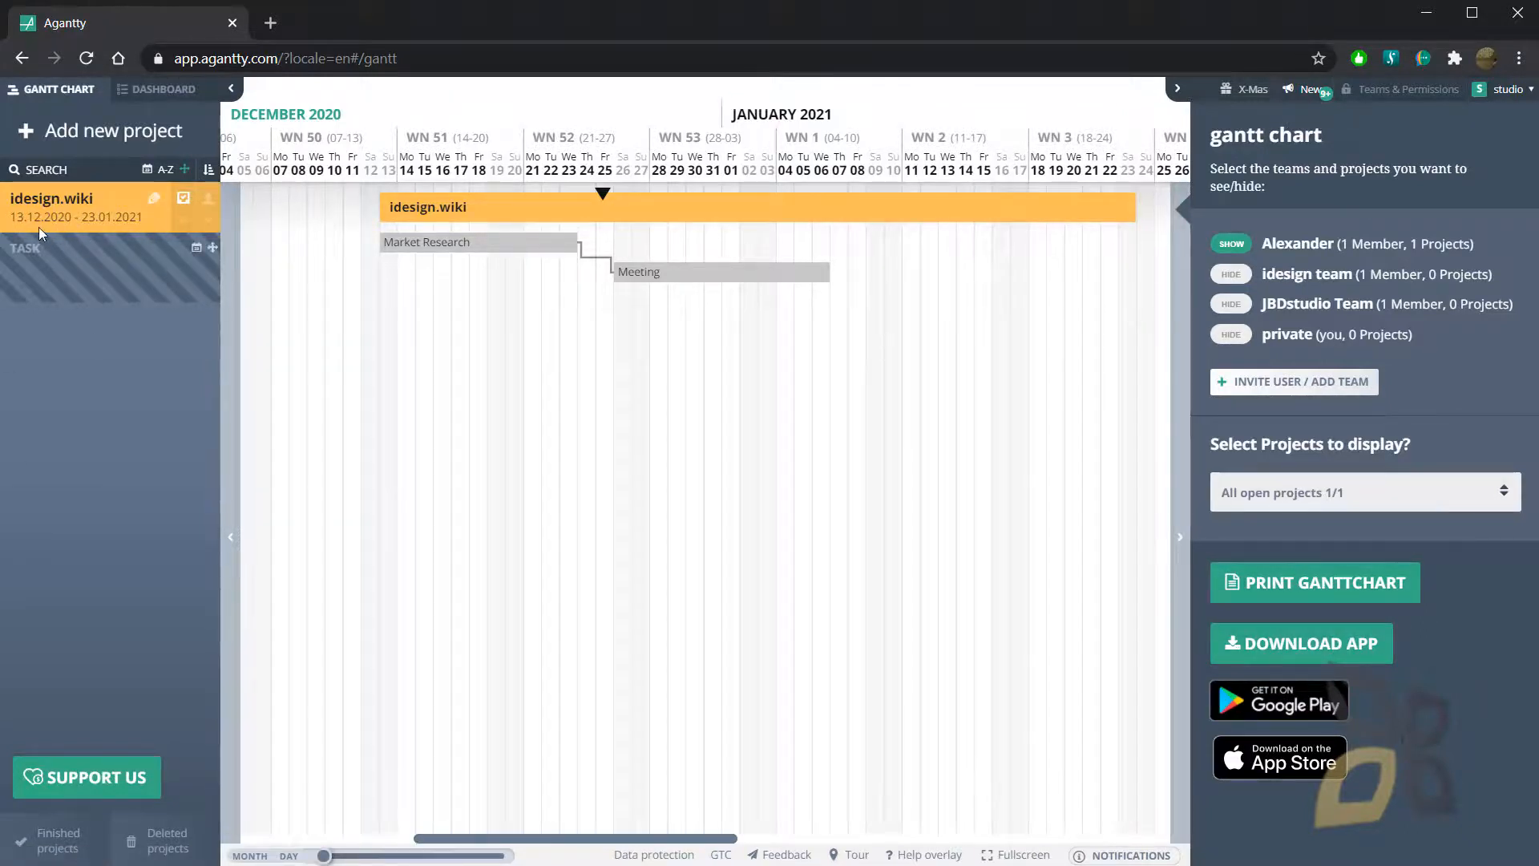
- Collapse and expand the idesign.wiki project's task rows several times, leaving them expanded
click(183, 226)
click(183, 225)
click(183, 226)
click(183, 226)
click(183, 226)
click(183, 226)
click(183, 226)
click(182, 226)
click(183, 215)
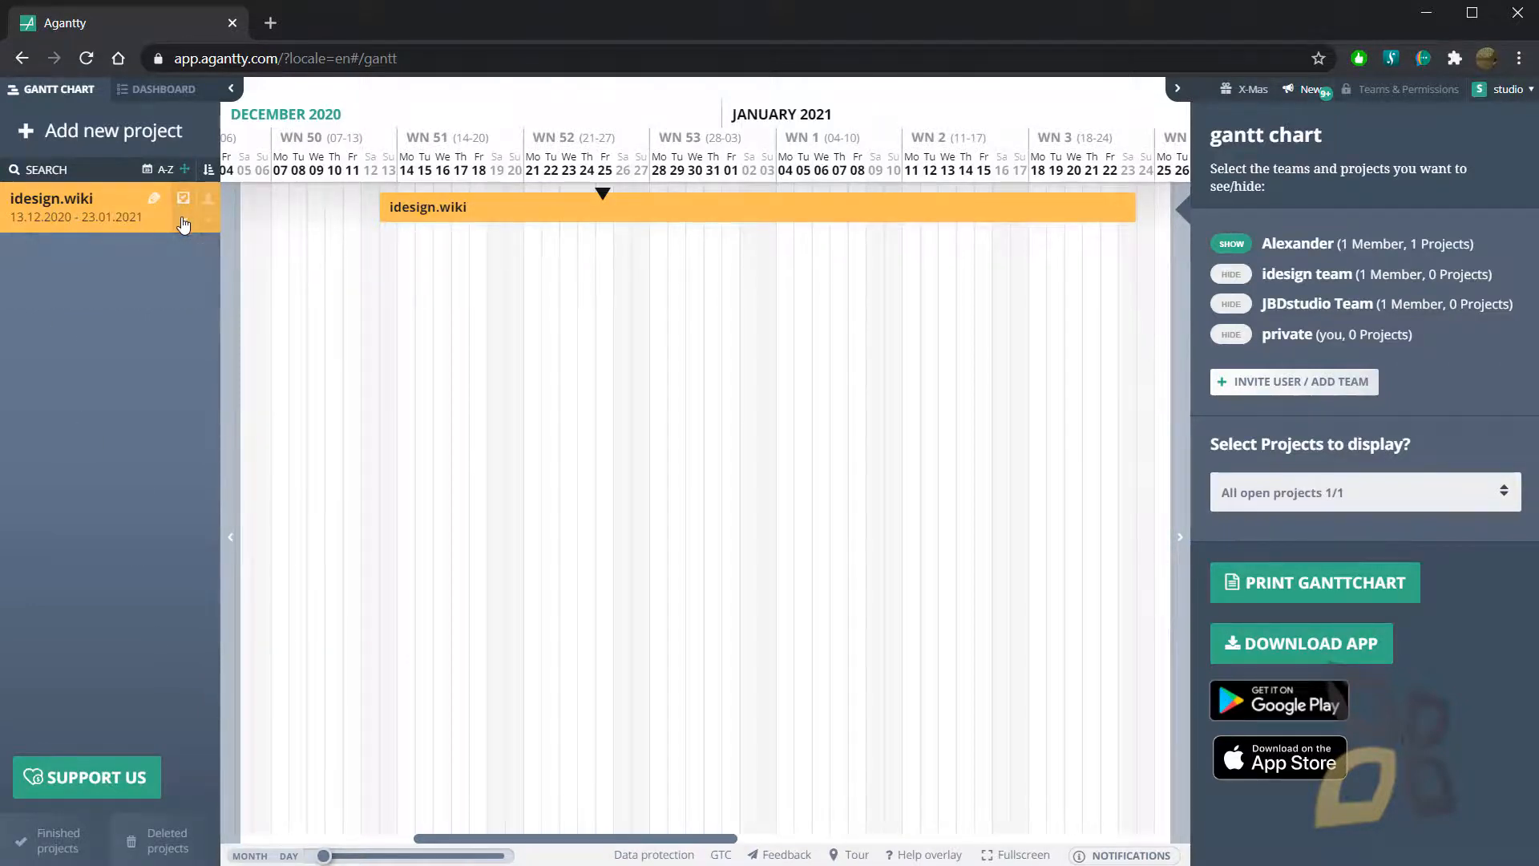
click(183, 223)
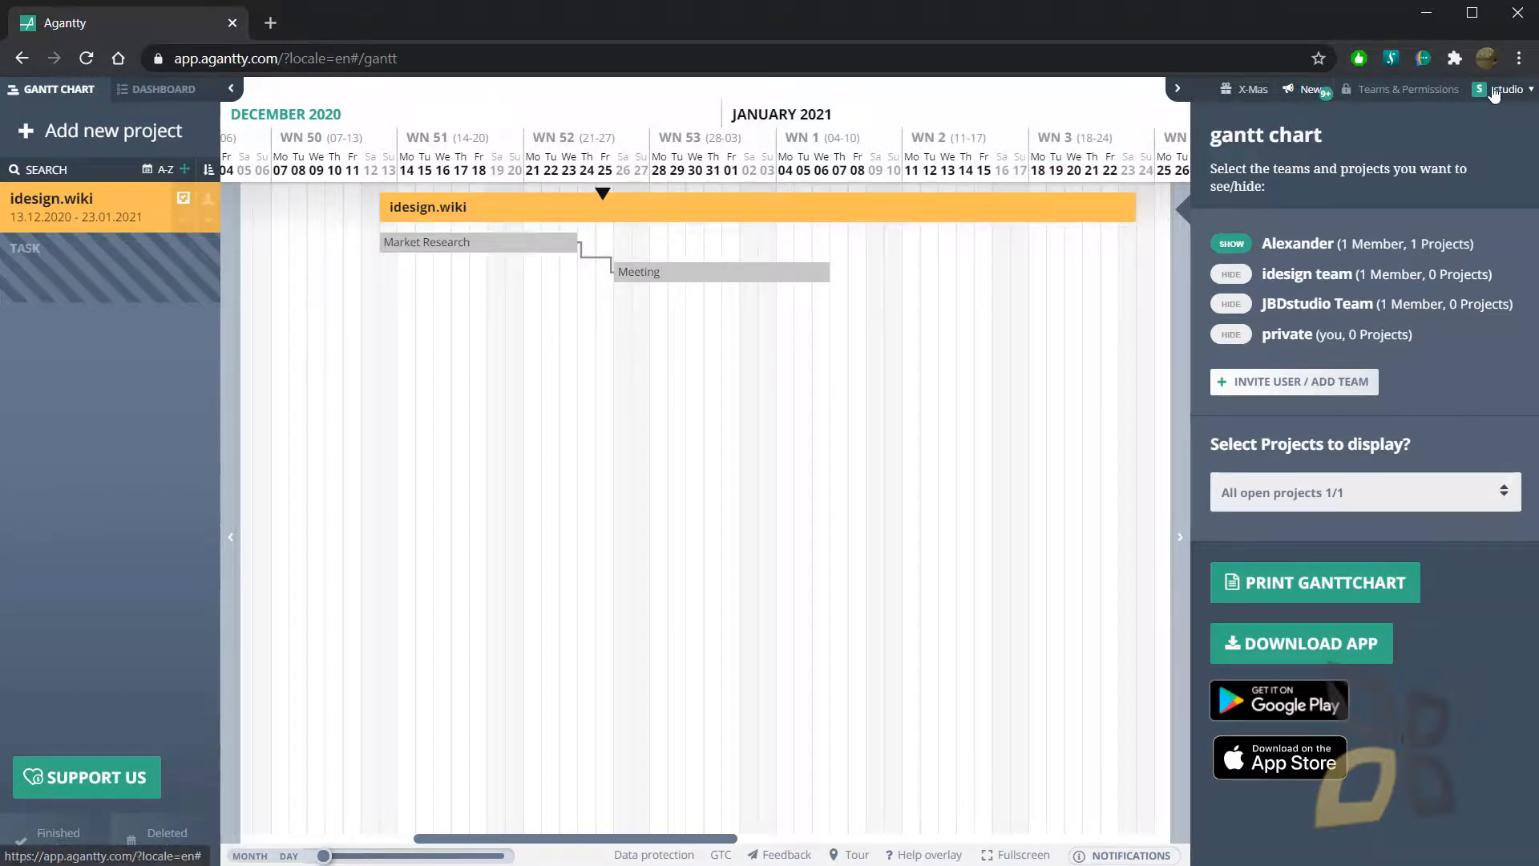
- Examine the account menu's options and try the timeline's zoom and scroll controls
click(1529, 93)
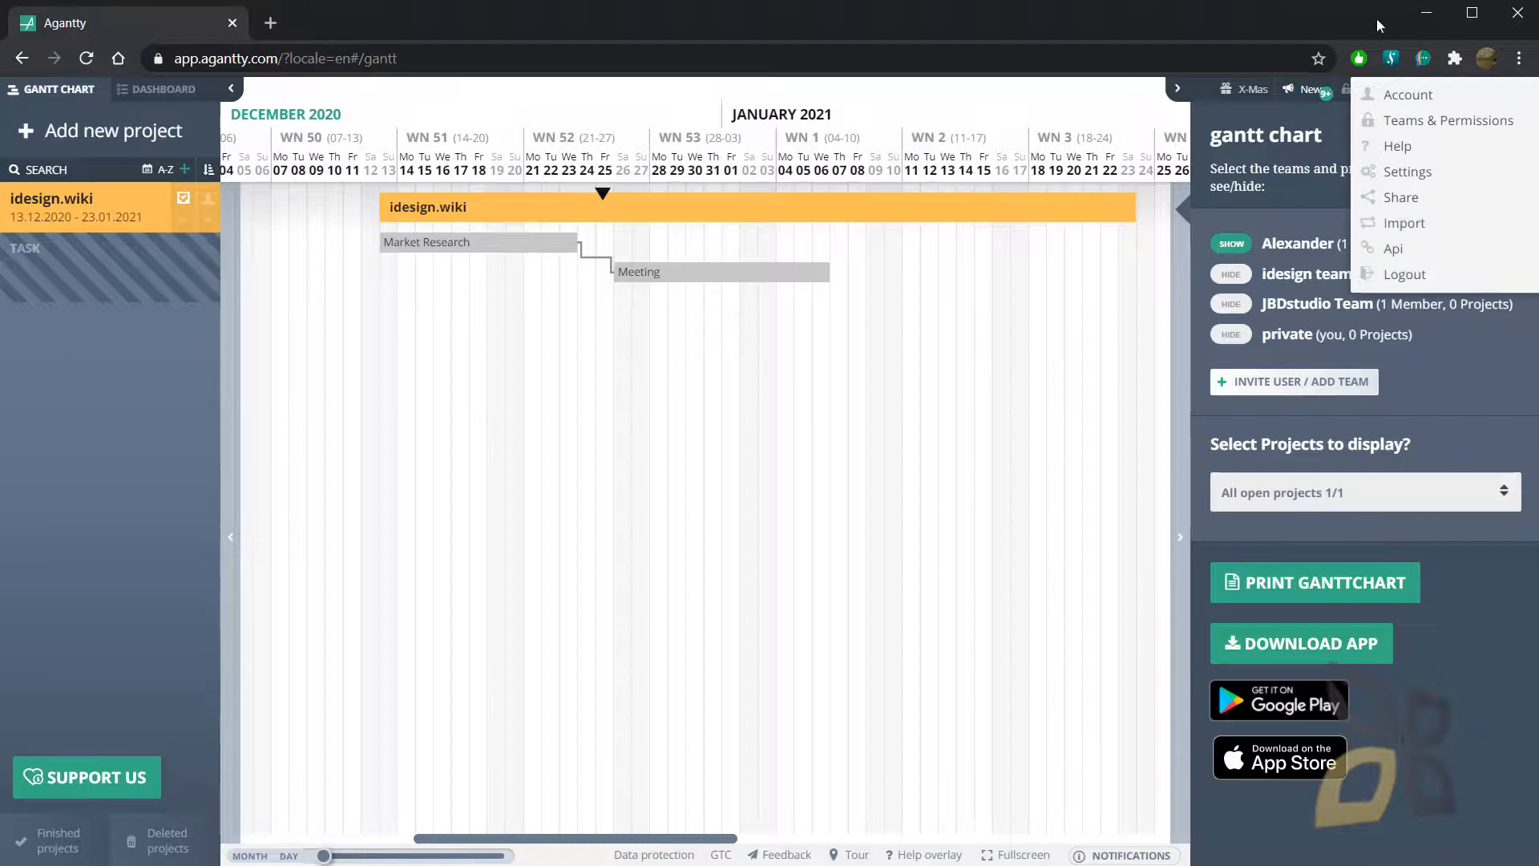
click(904, 596)
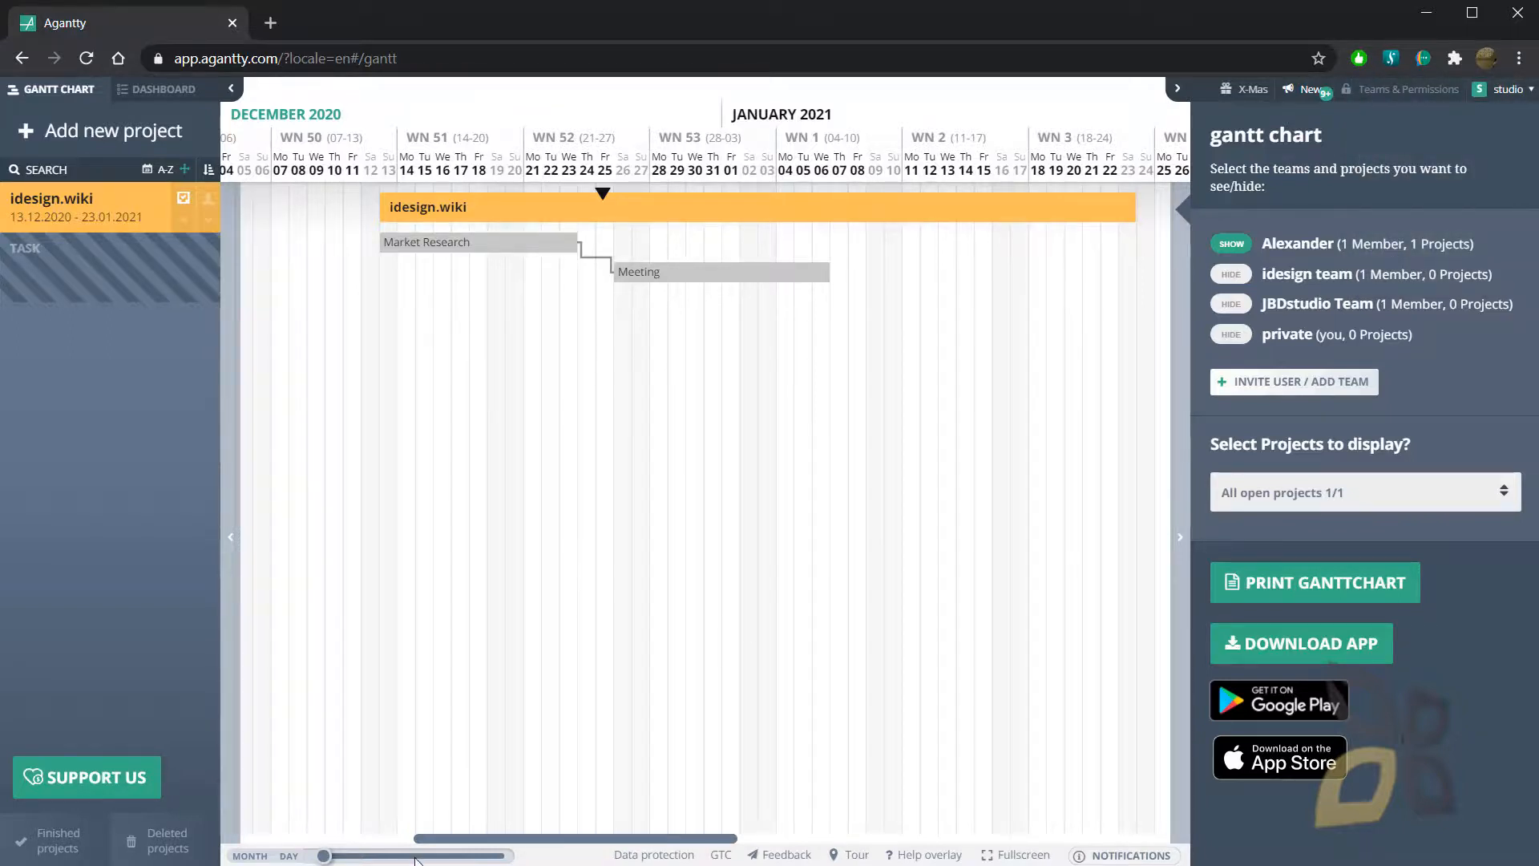
drag(451, 856, 323, 857)
drag(460, 846, 507, 841)
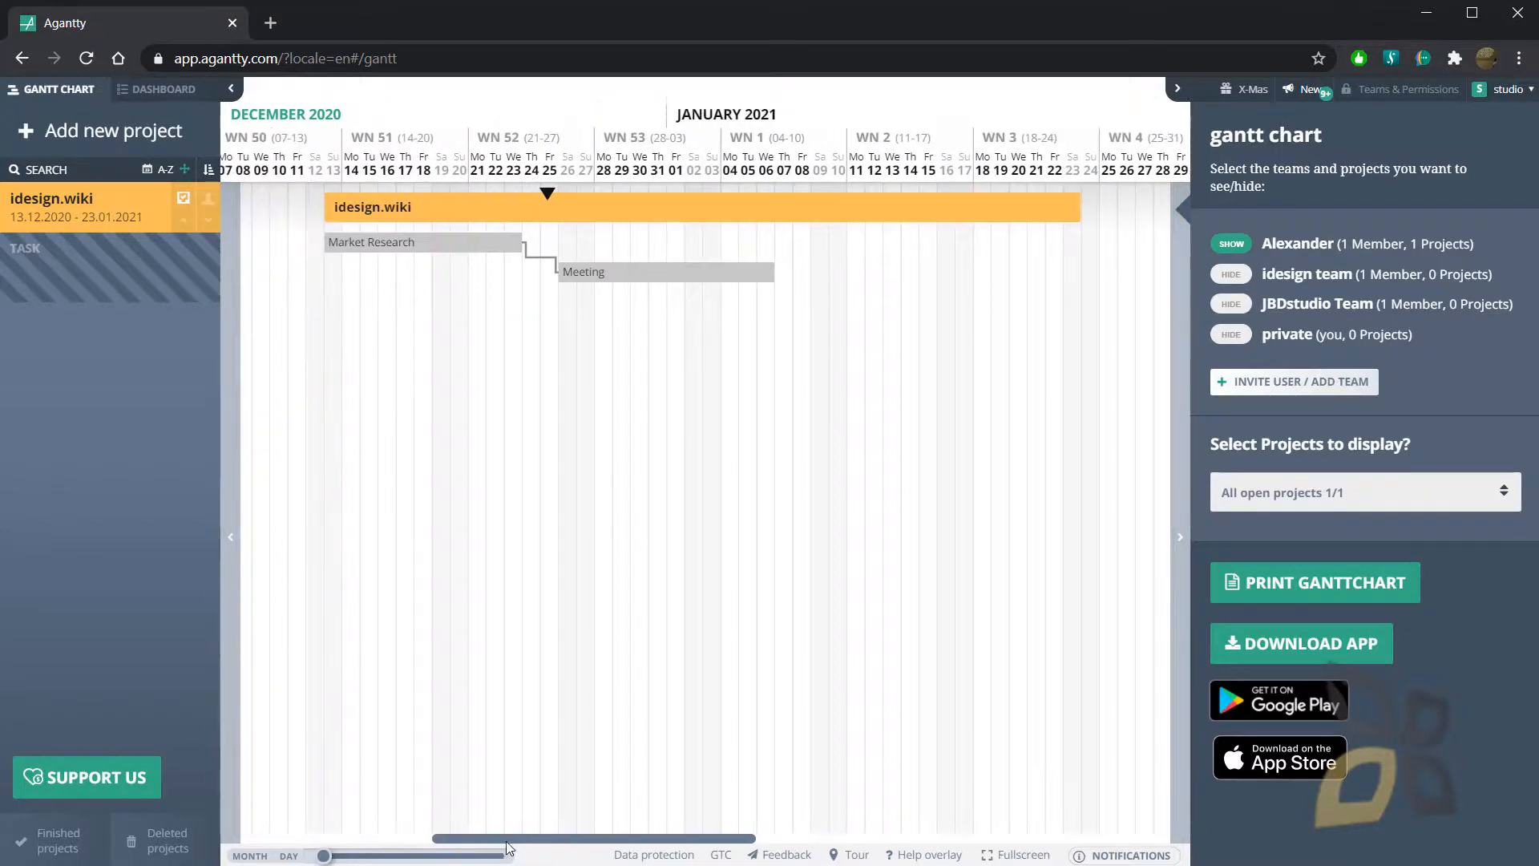
- Examine the context options offered for the Meeting task and the idesign.wiki project bar, closing them without choosing anything
right_click(625, 319)
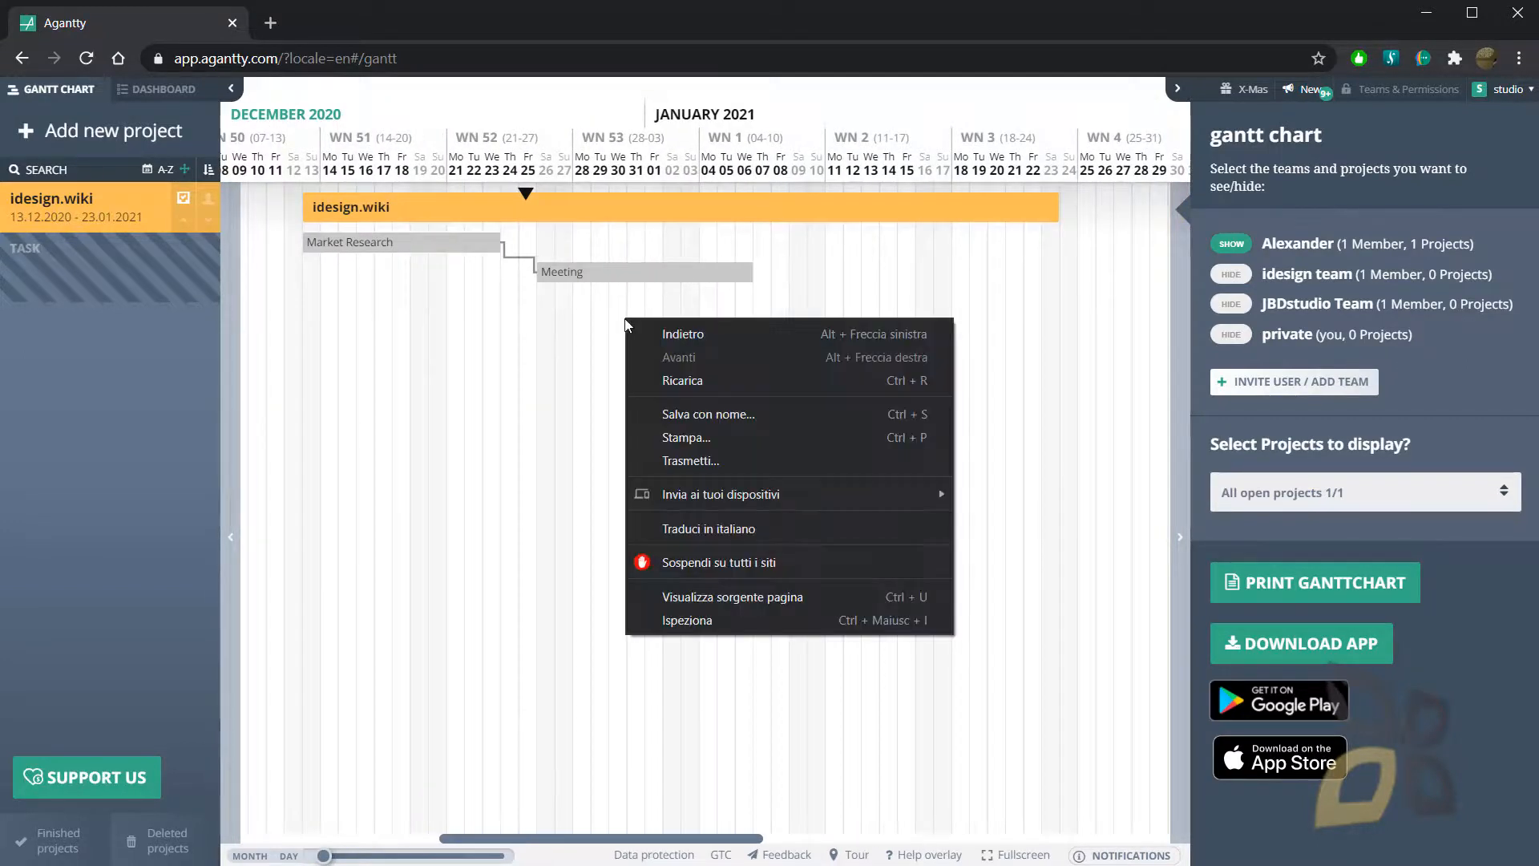
click(631, 272)
right_click(631, 271)
click(612, 271)
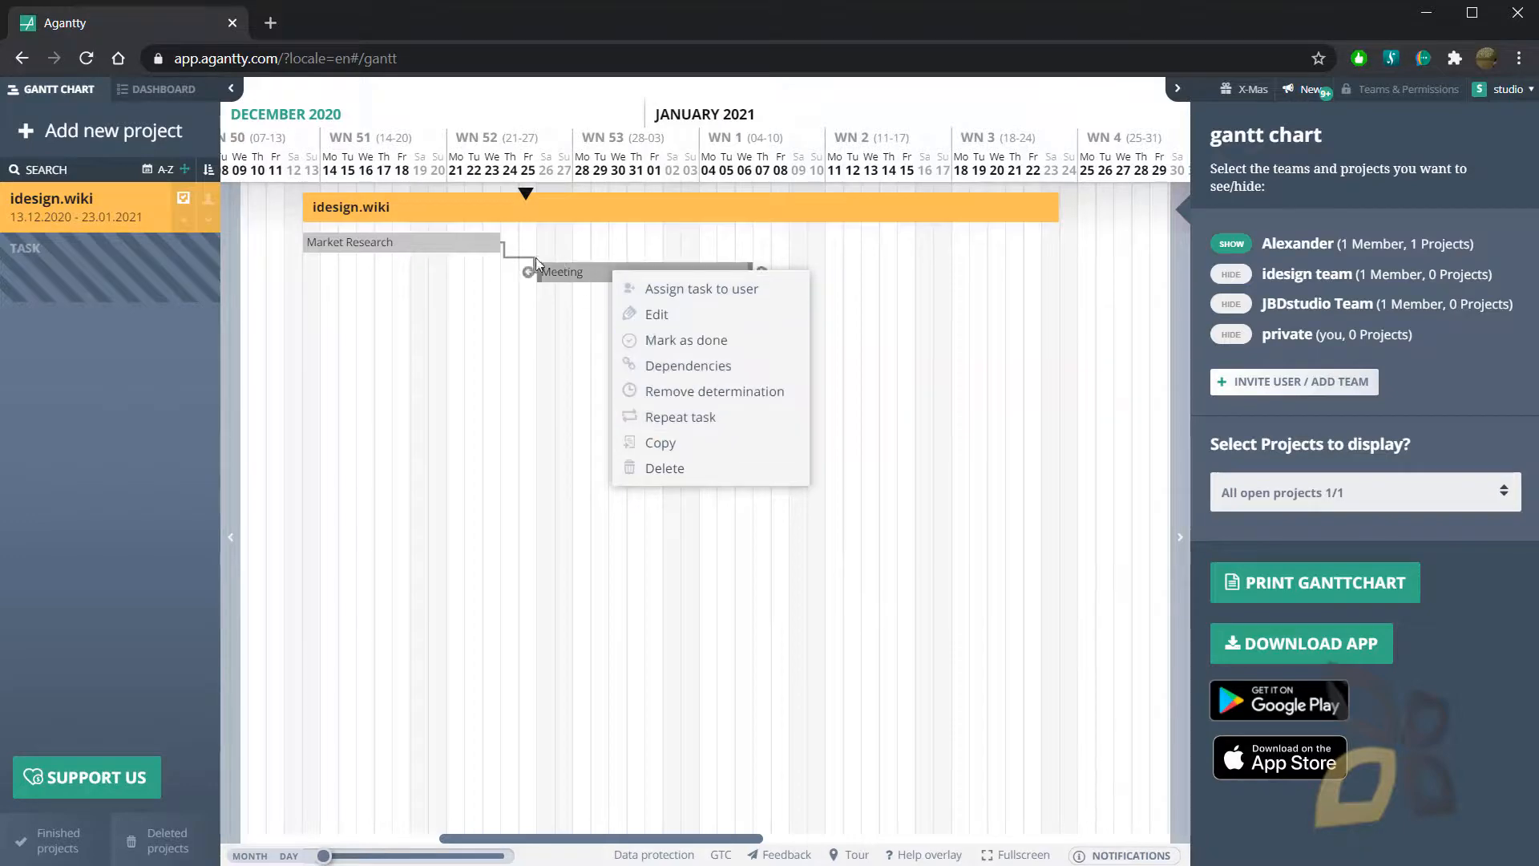
click(480, 240)
click(473, 215)
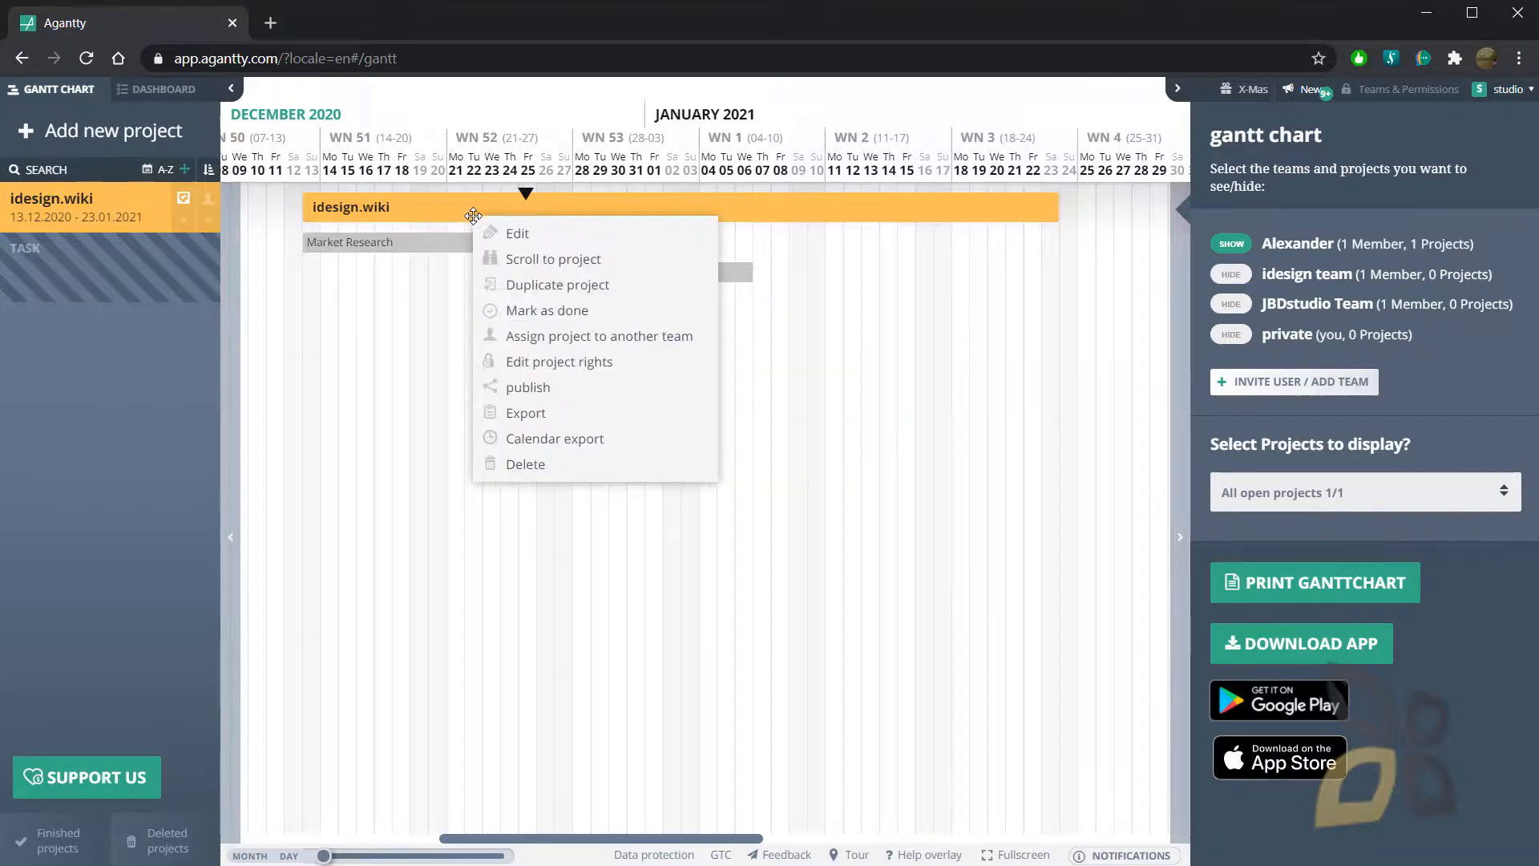
click(411, 415)
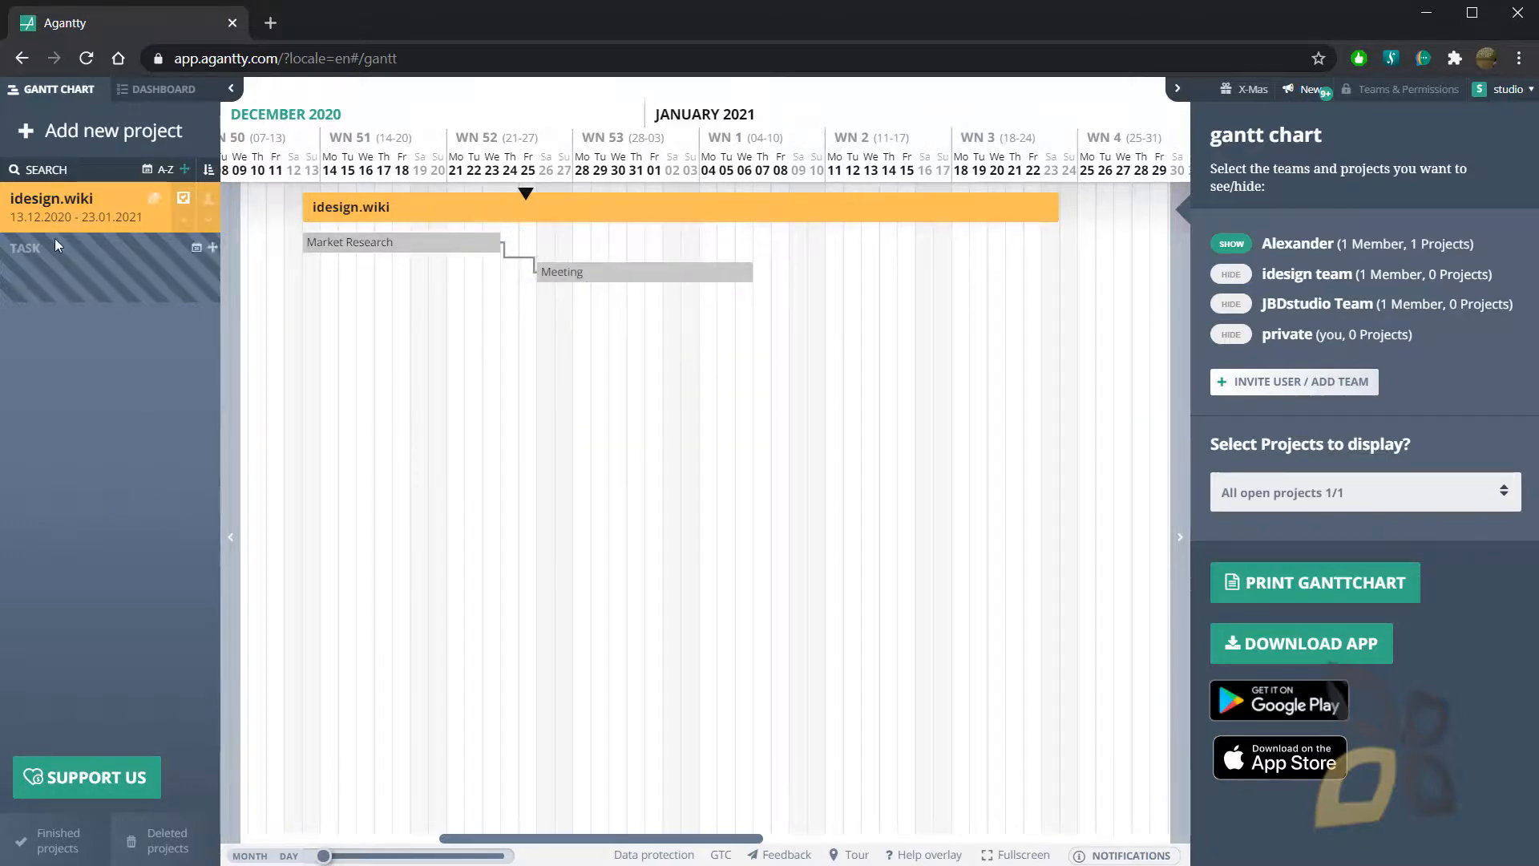
- Create a new project named jbdtube with the default dates and team
click(28, 131)
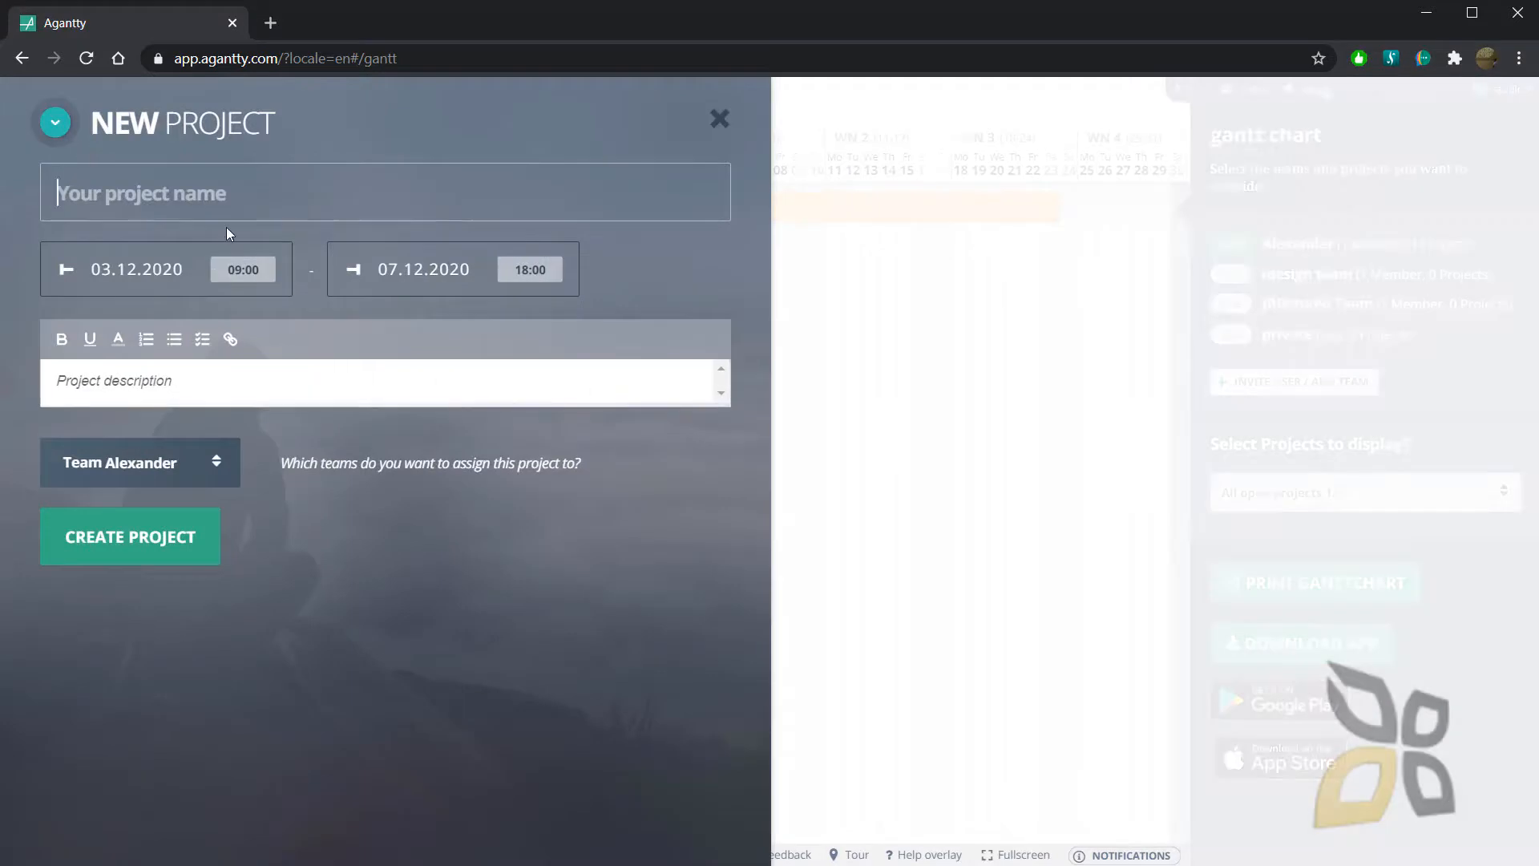
text(jbtube)
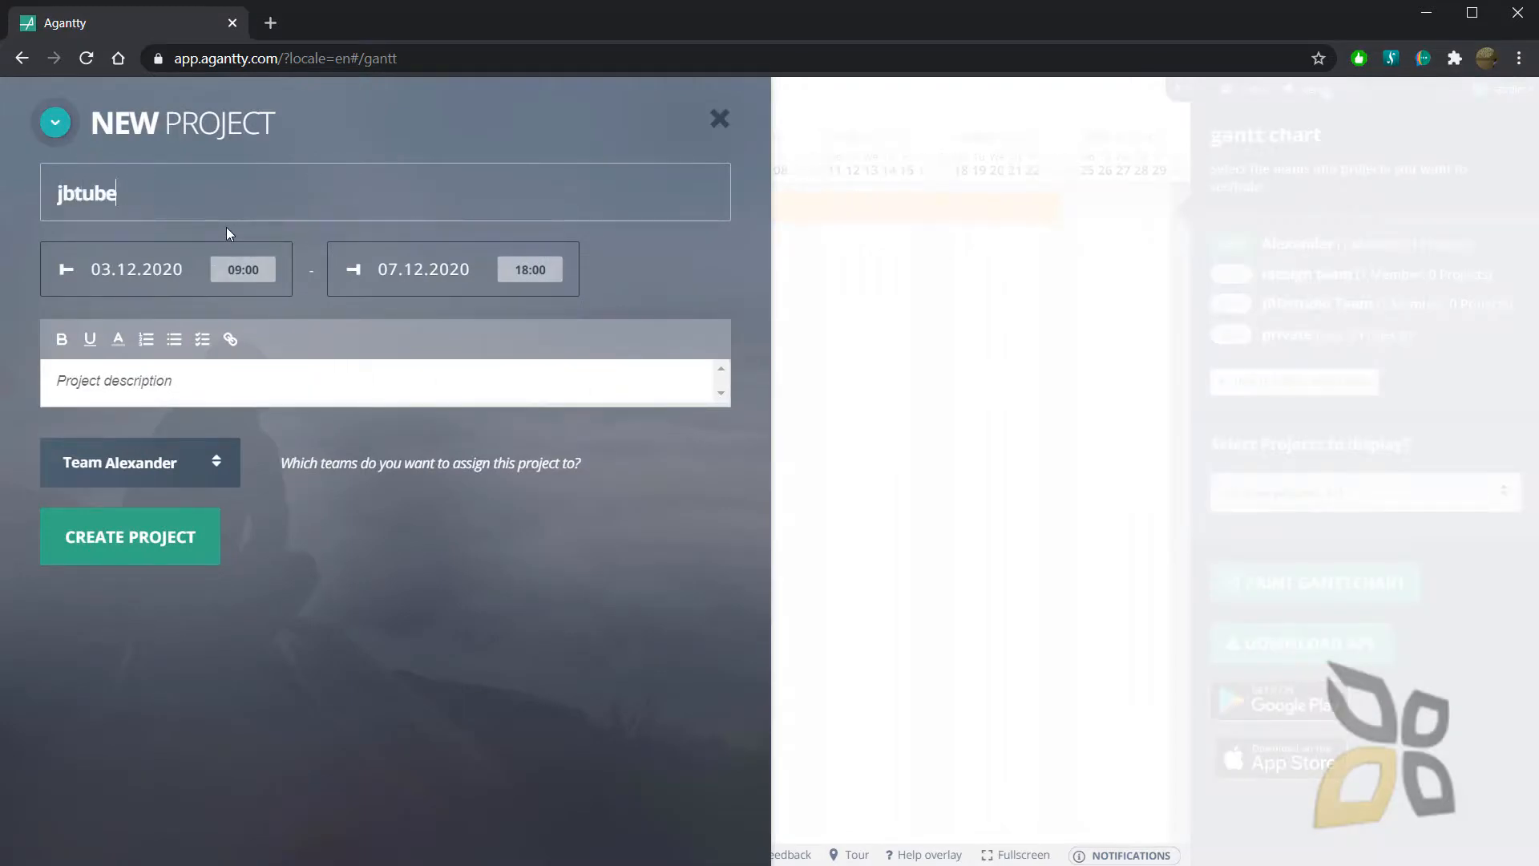
click(71, 195)
text(d)
click(161, 538)
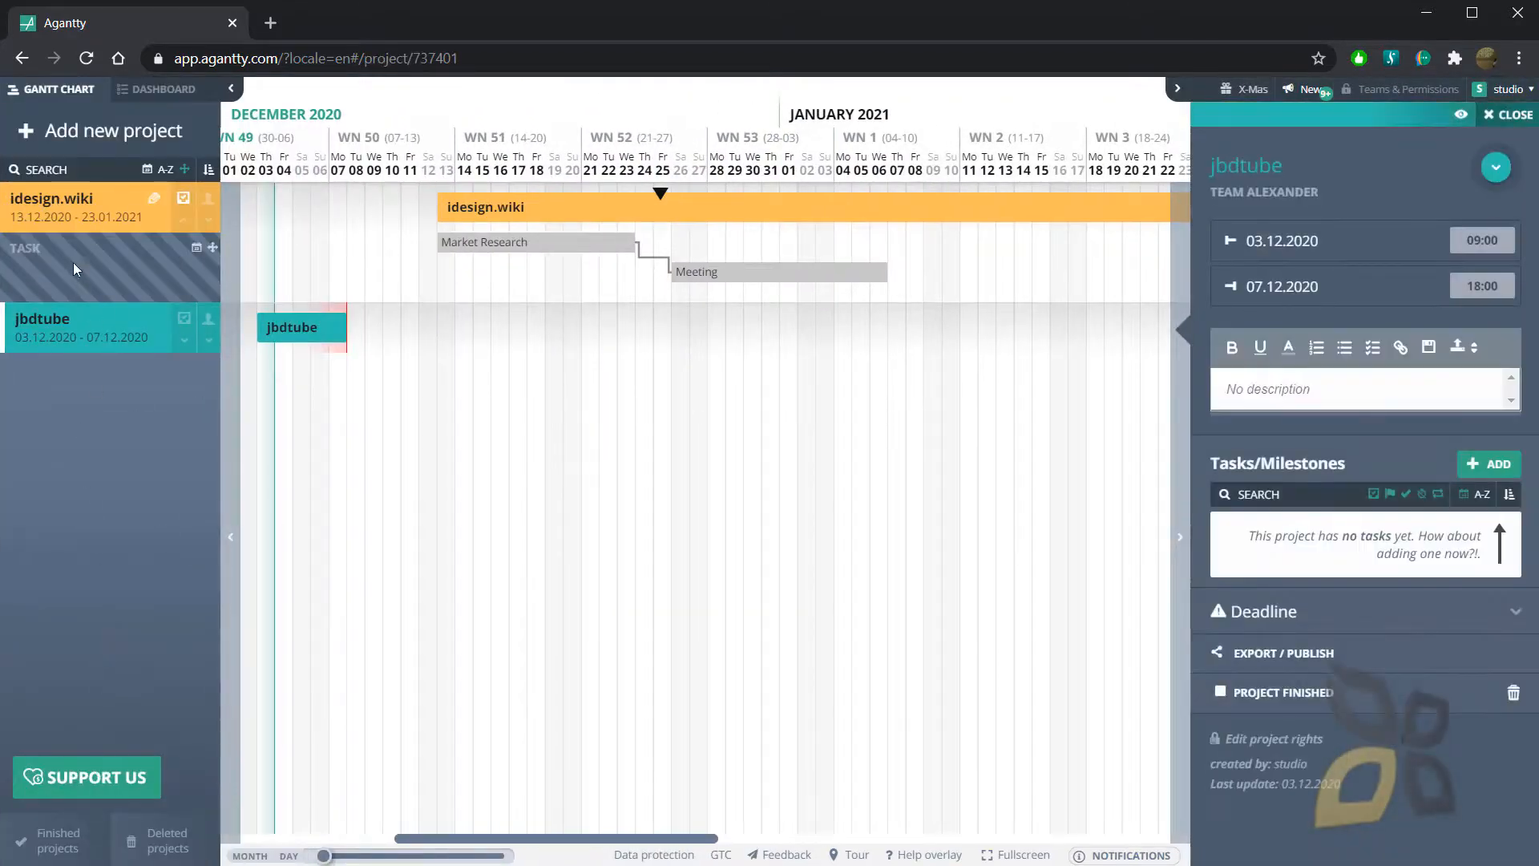
- Create another project named twitch project with the default dates and team
click(77, 133)
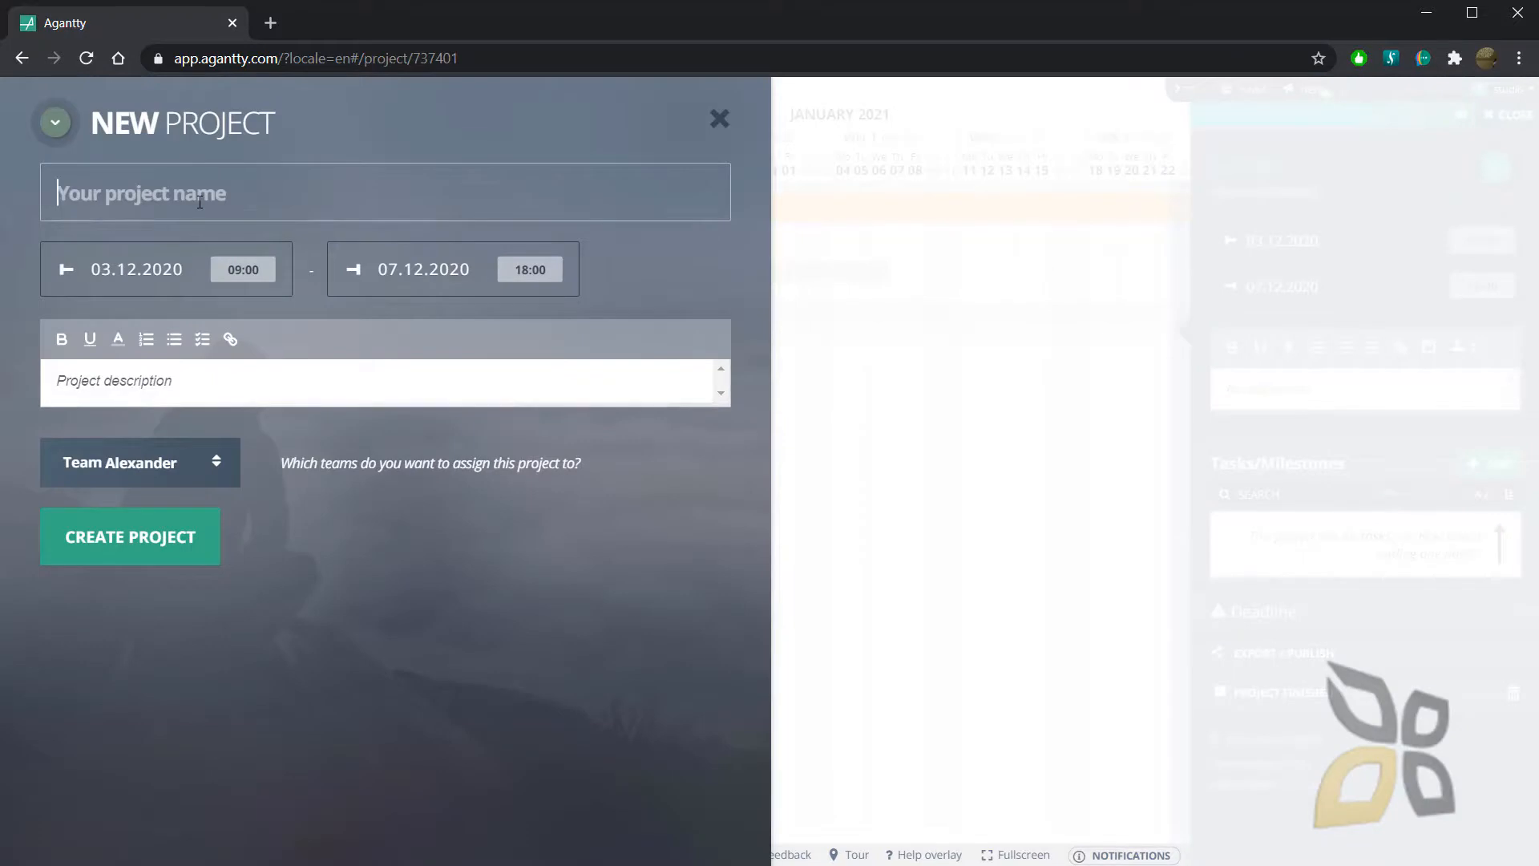
text(twitch)
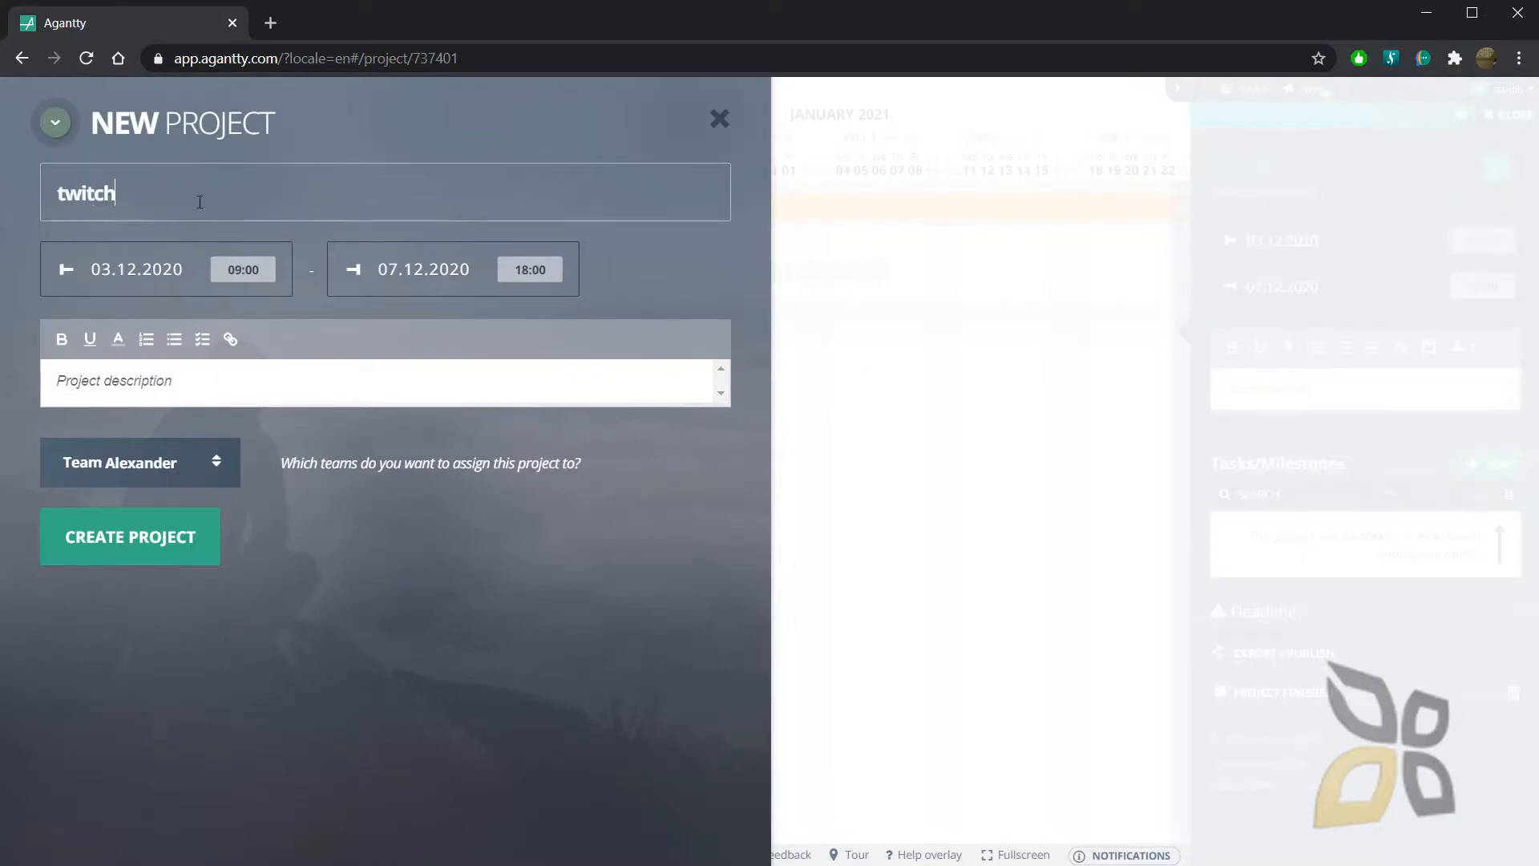
text( project)
click(132, 536)
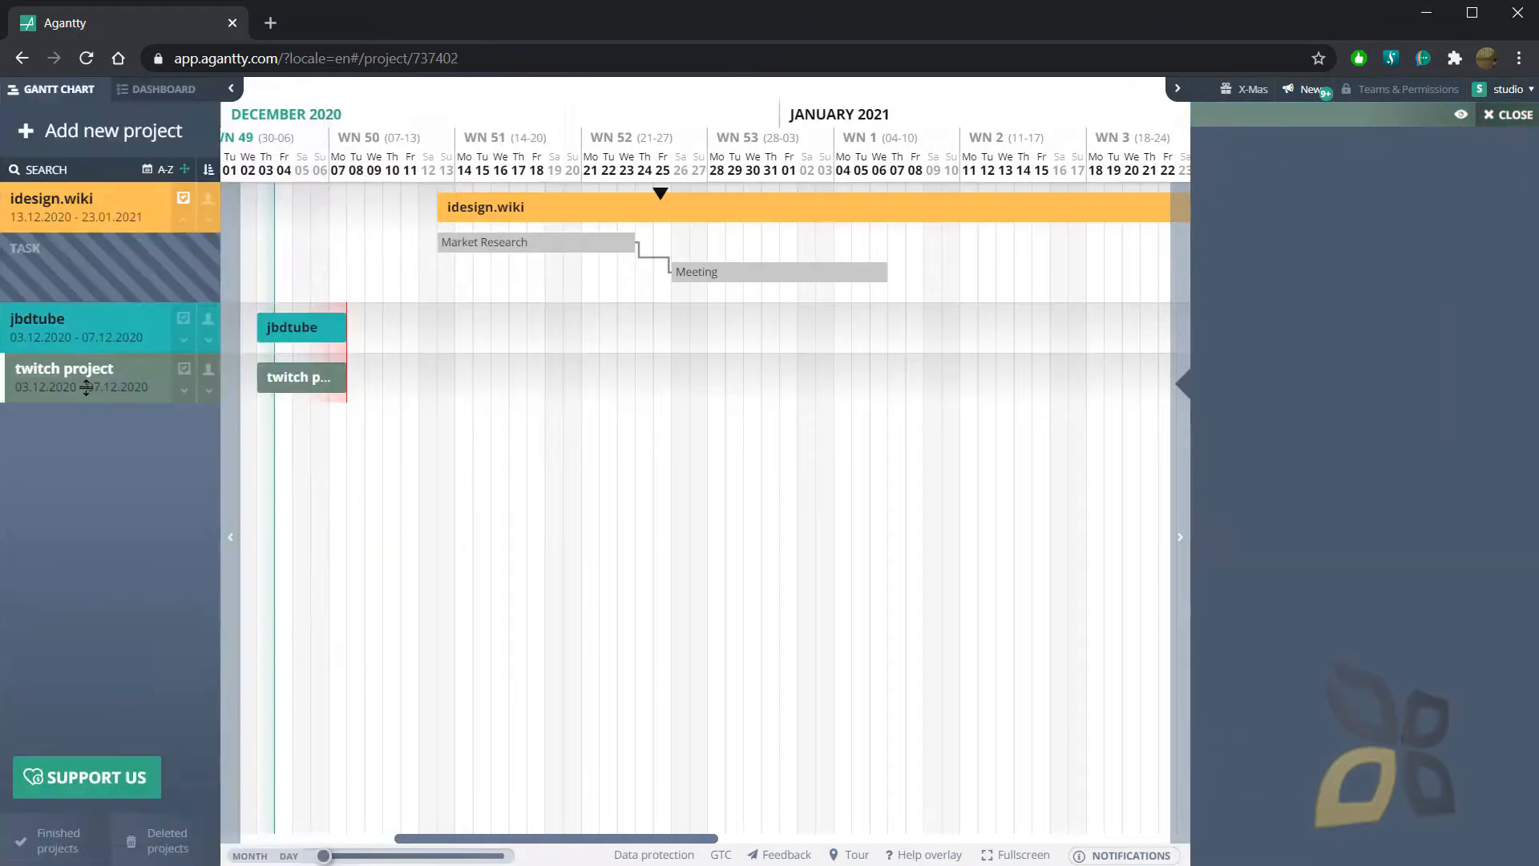
- Extend the jbdtube bar's end to 20.02.2021 and the twitch project bar's end to 01.01.2021
click(40, 326)
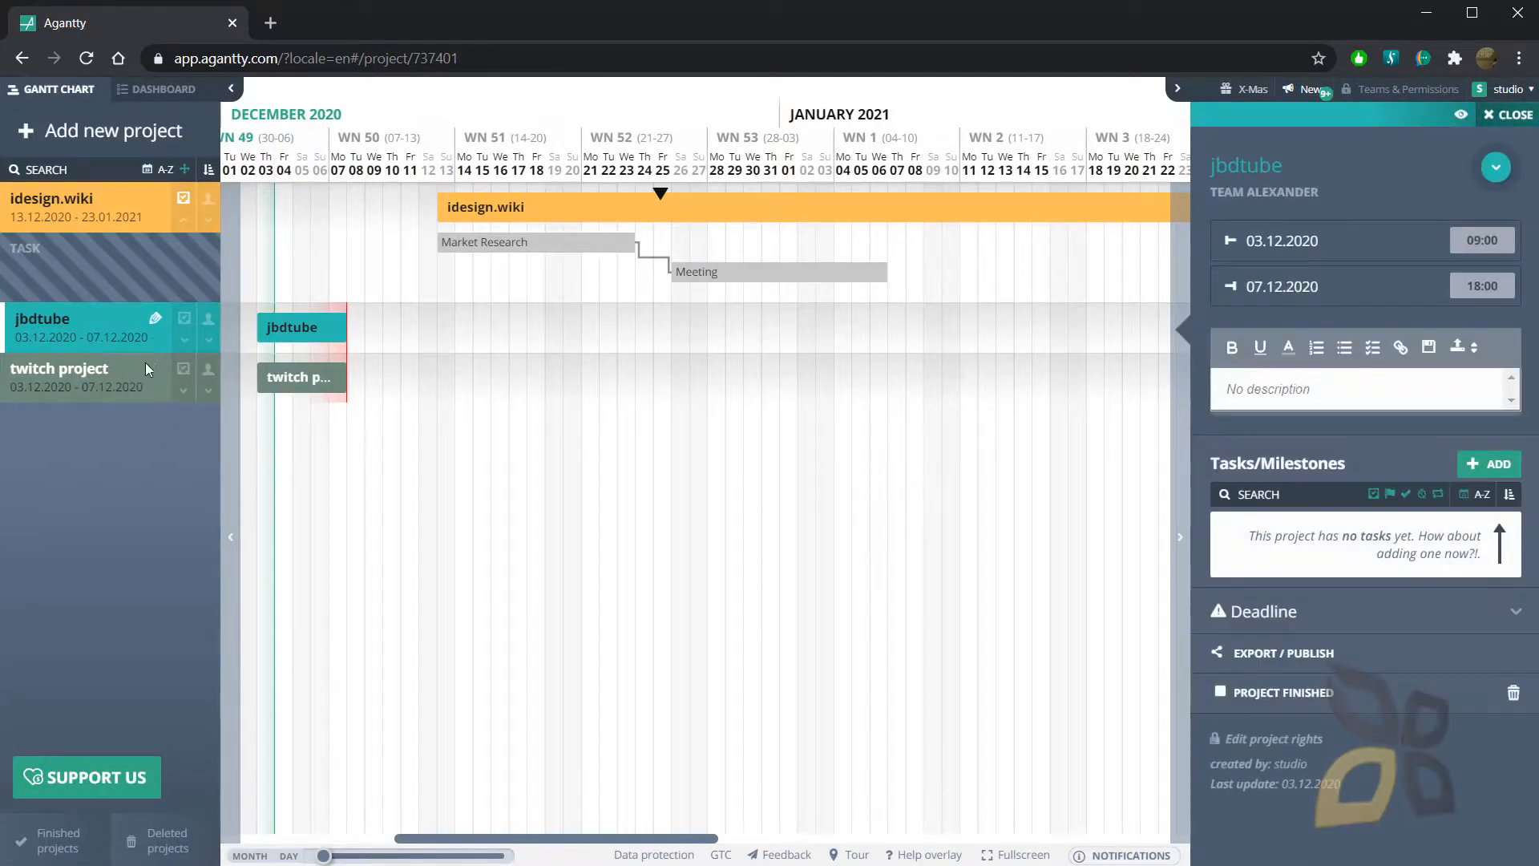
drag(343, 328, 1074, 327)
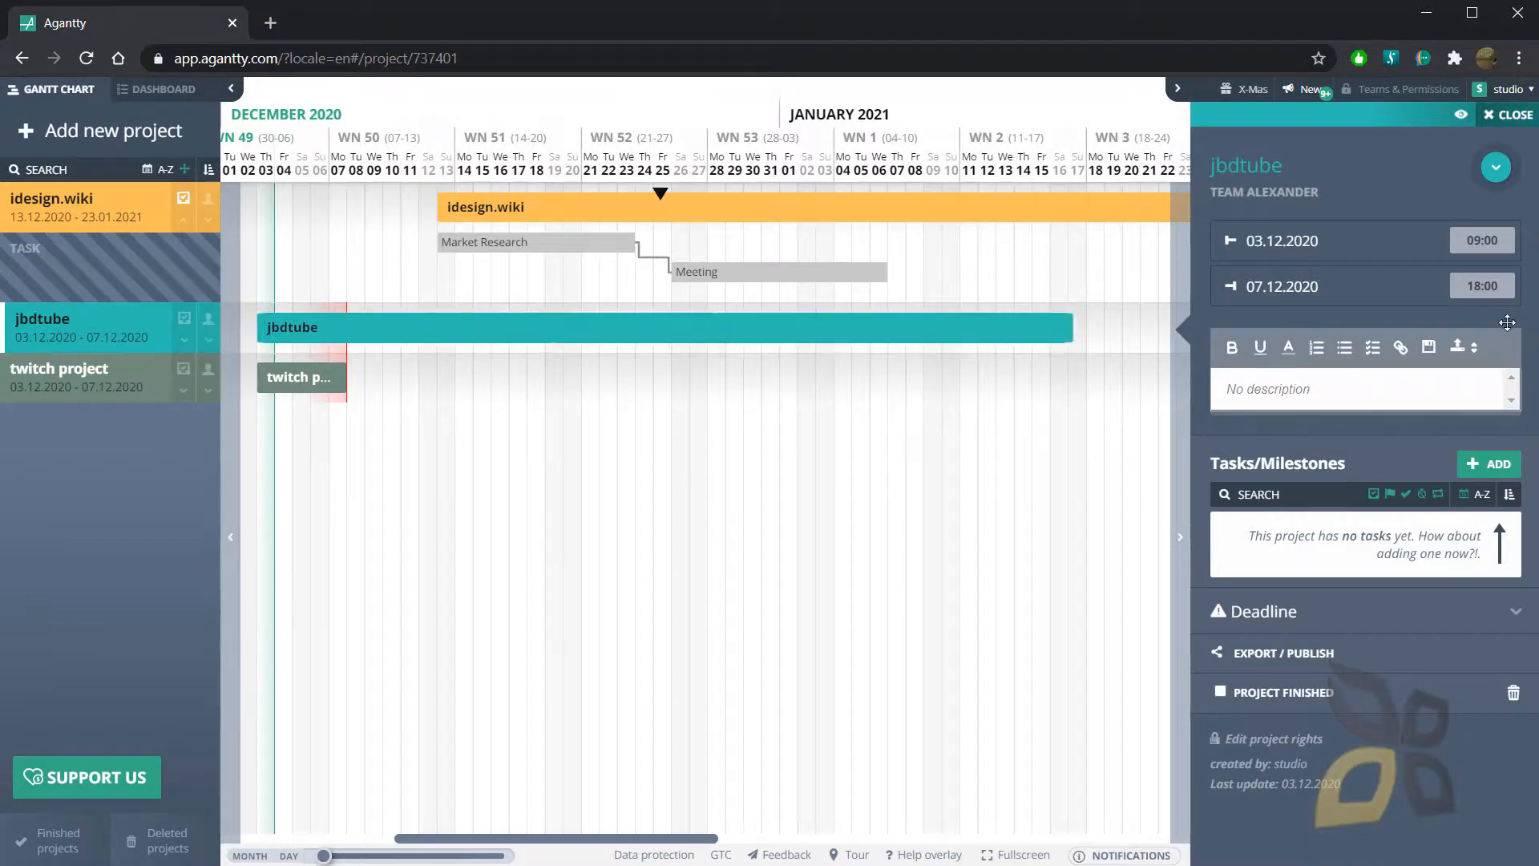
drag(711, 840, 513, 840)
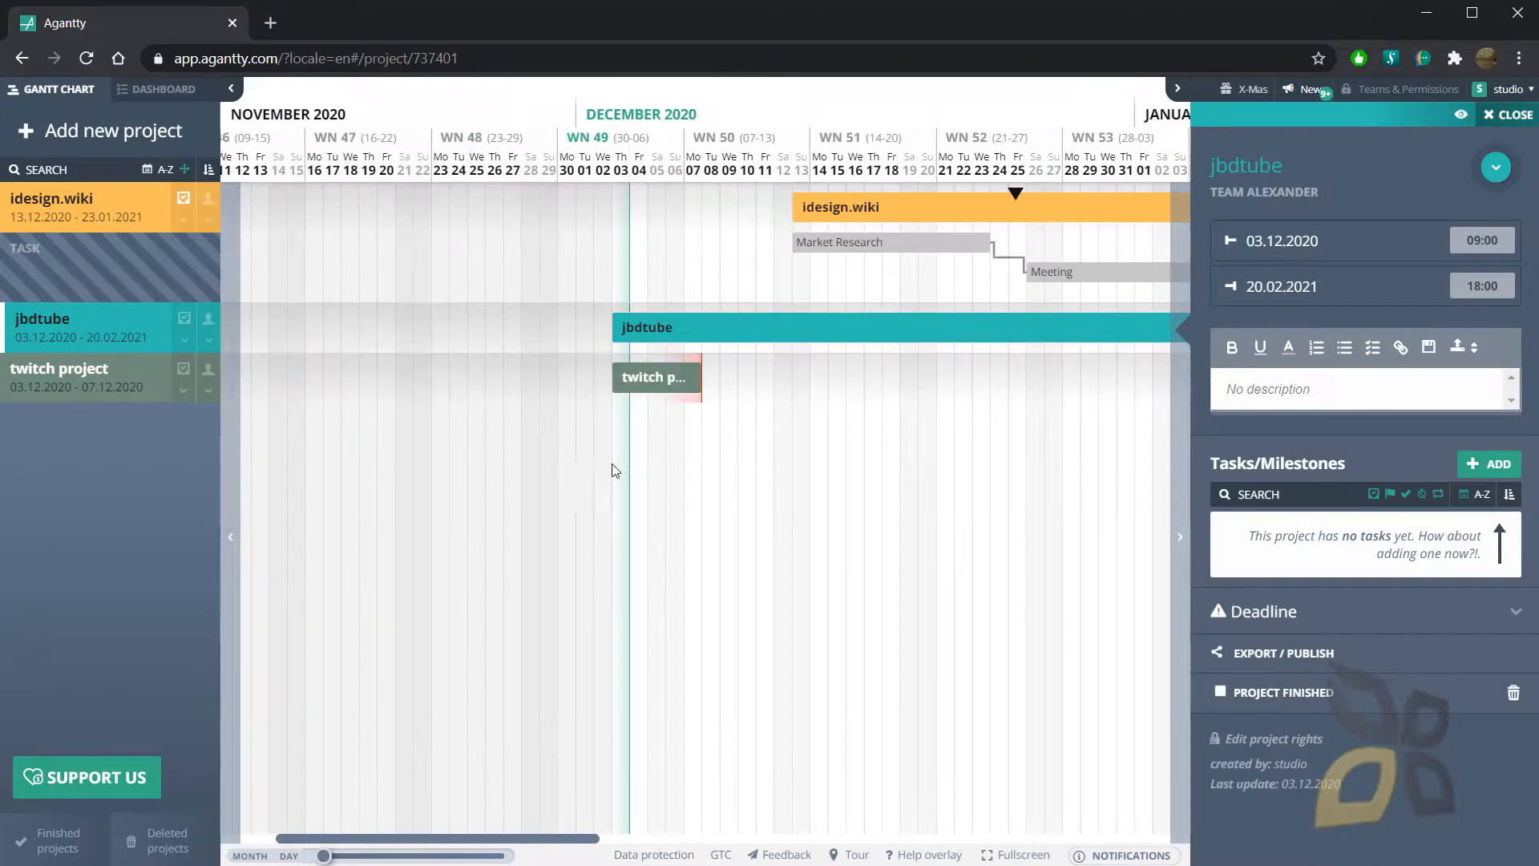
drag(699, 378, 1153, 378)
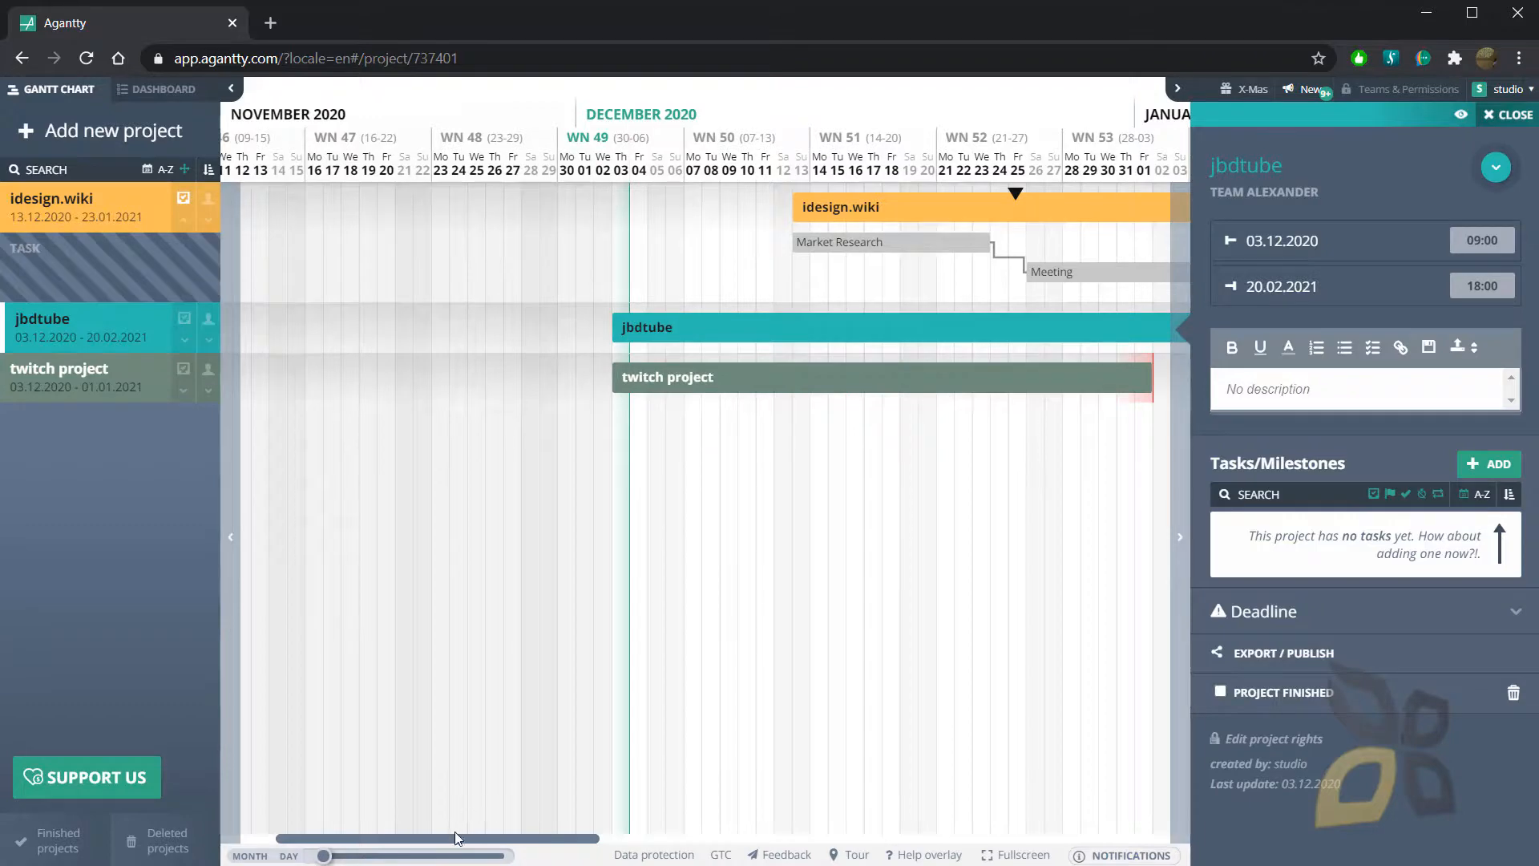
- Shift the jbdtube bar to 11.12.2020–28.02.2021 and the twitch project bar to 21.12.2020–19.01.2021
drag(455, 835, 564, 838)
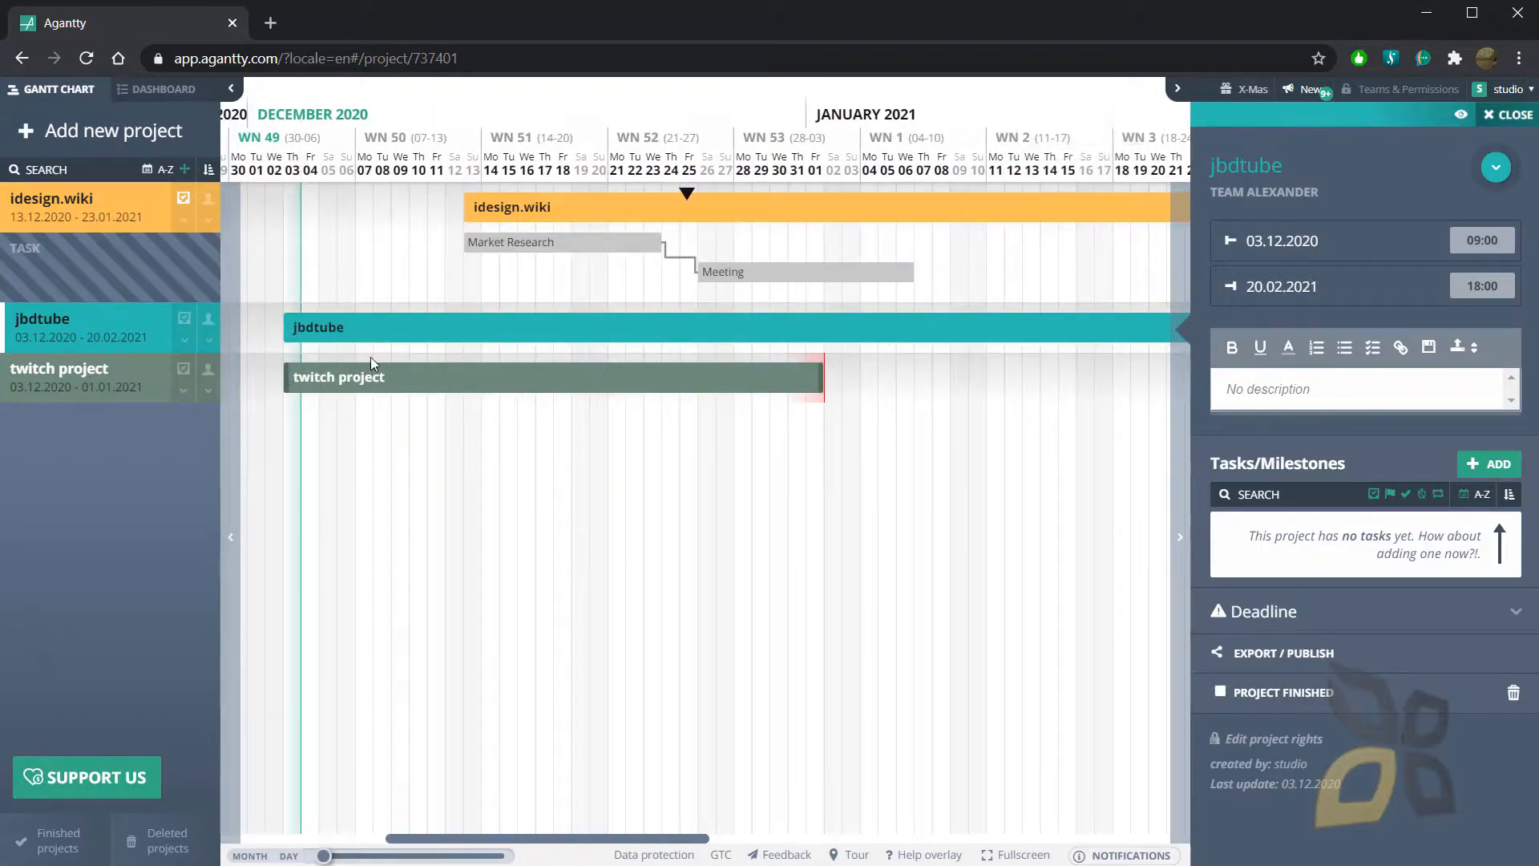
drag(402, 338, 545, 342)
drag(464, 383, 795, 380)
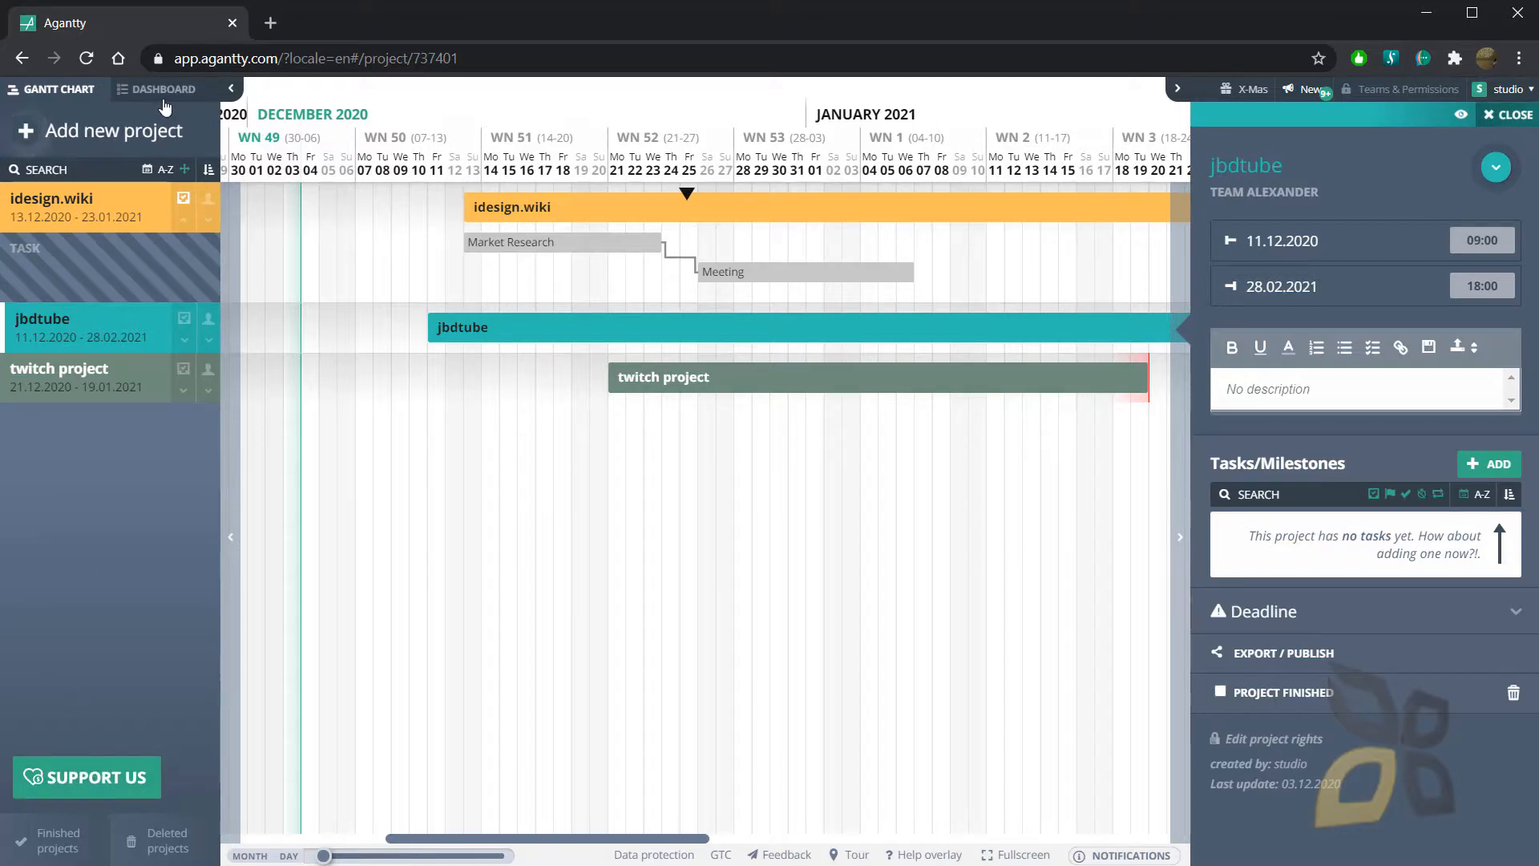
- Hide the project list and details panels to widen the Gantt chart, and restore both
click(231, 88)
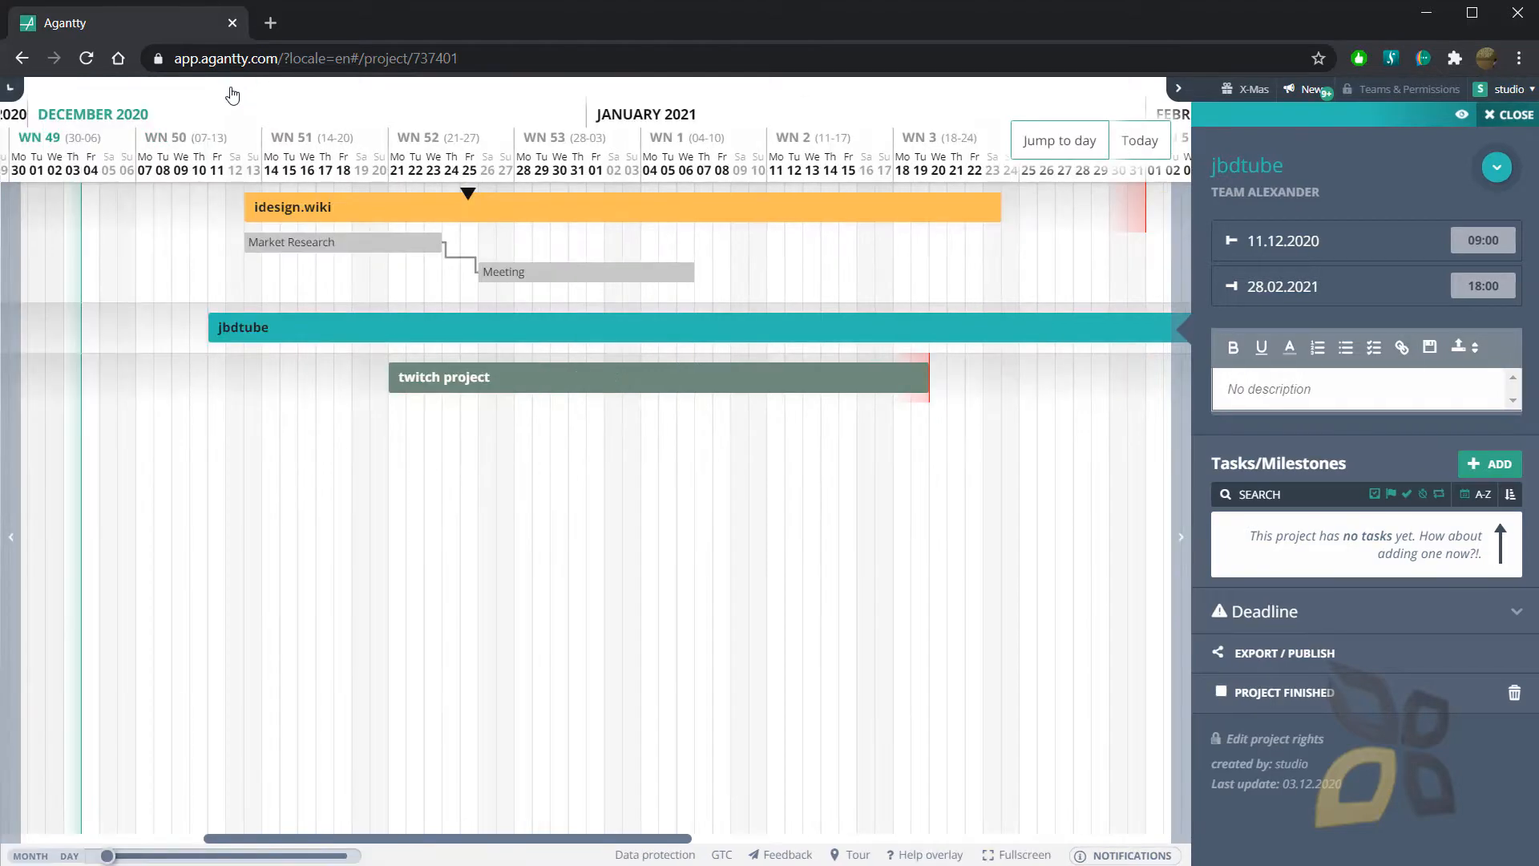
click(11, 89)
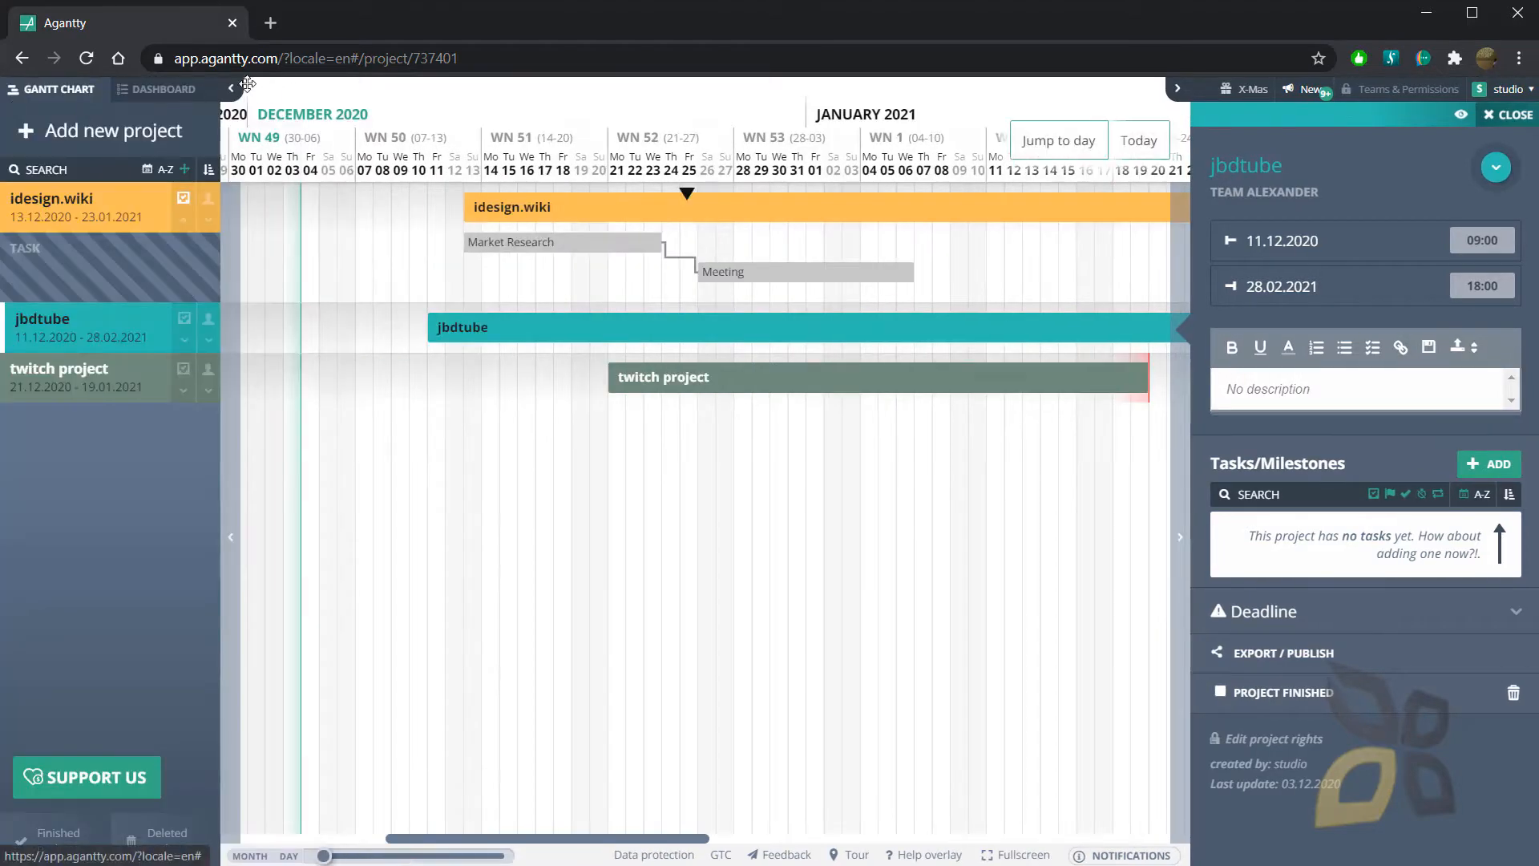
click(1174, 90)
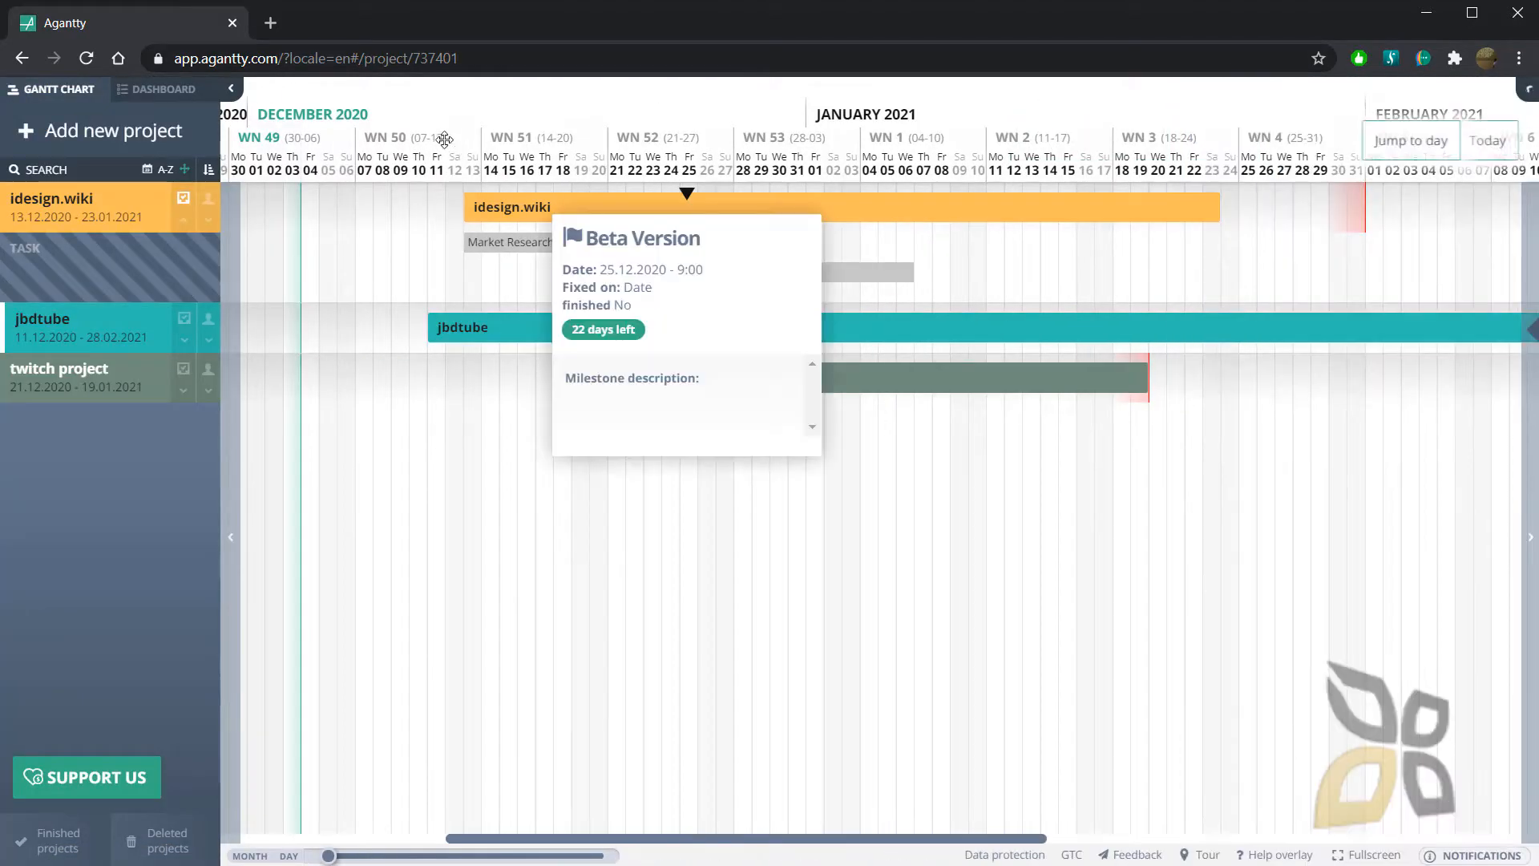
click(230, 89)
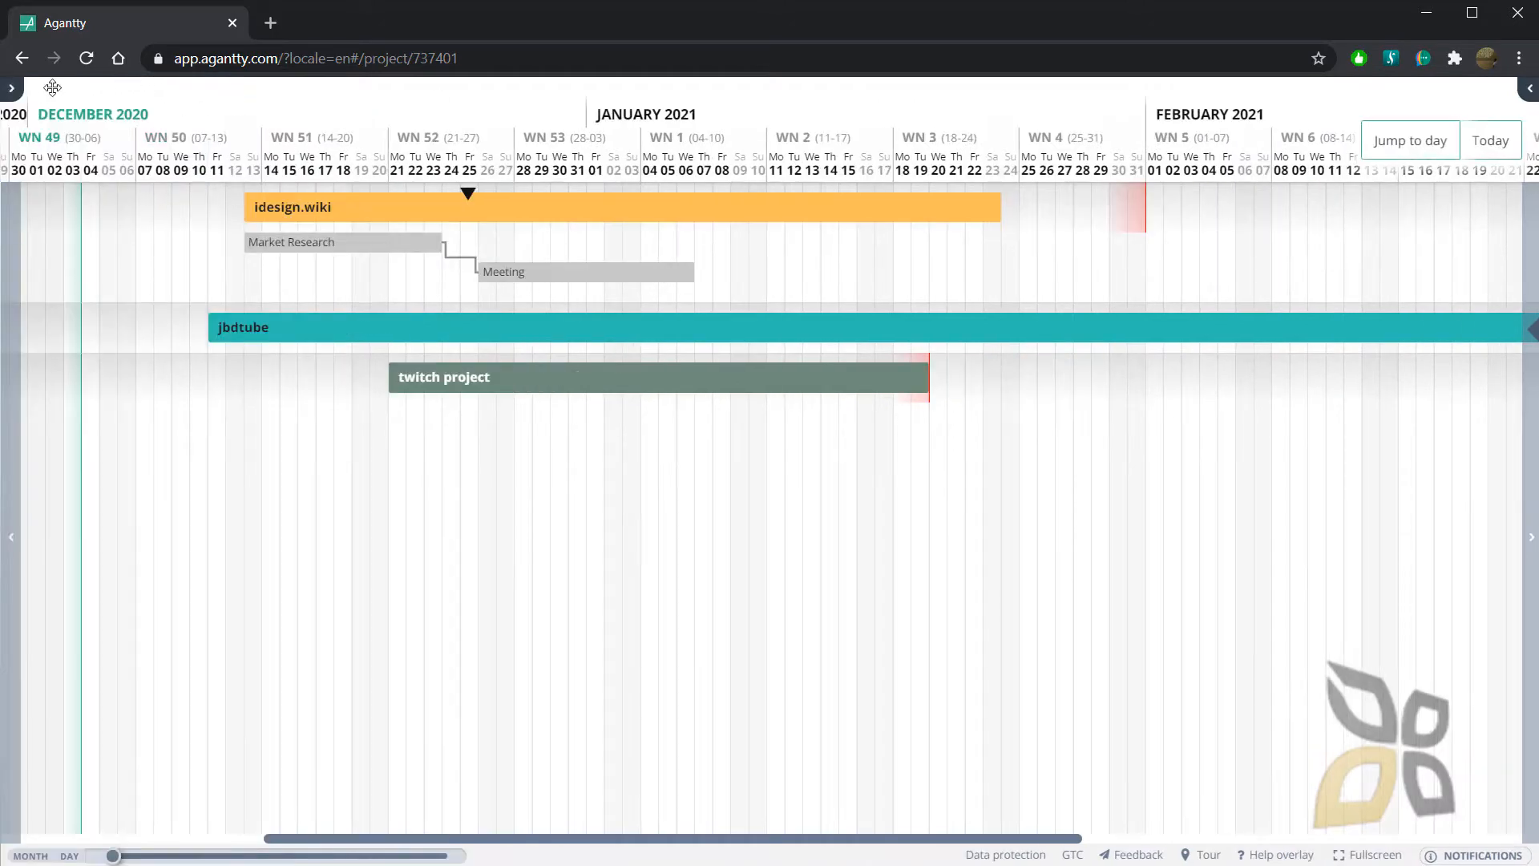
click(11, 88)
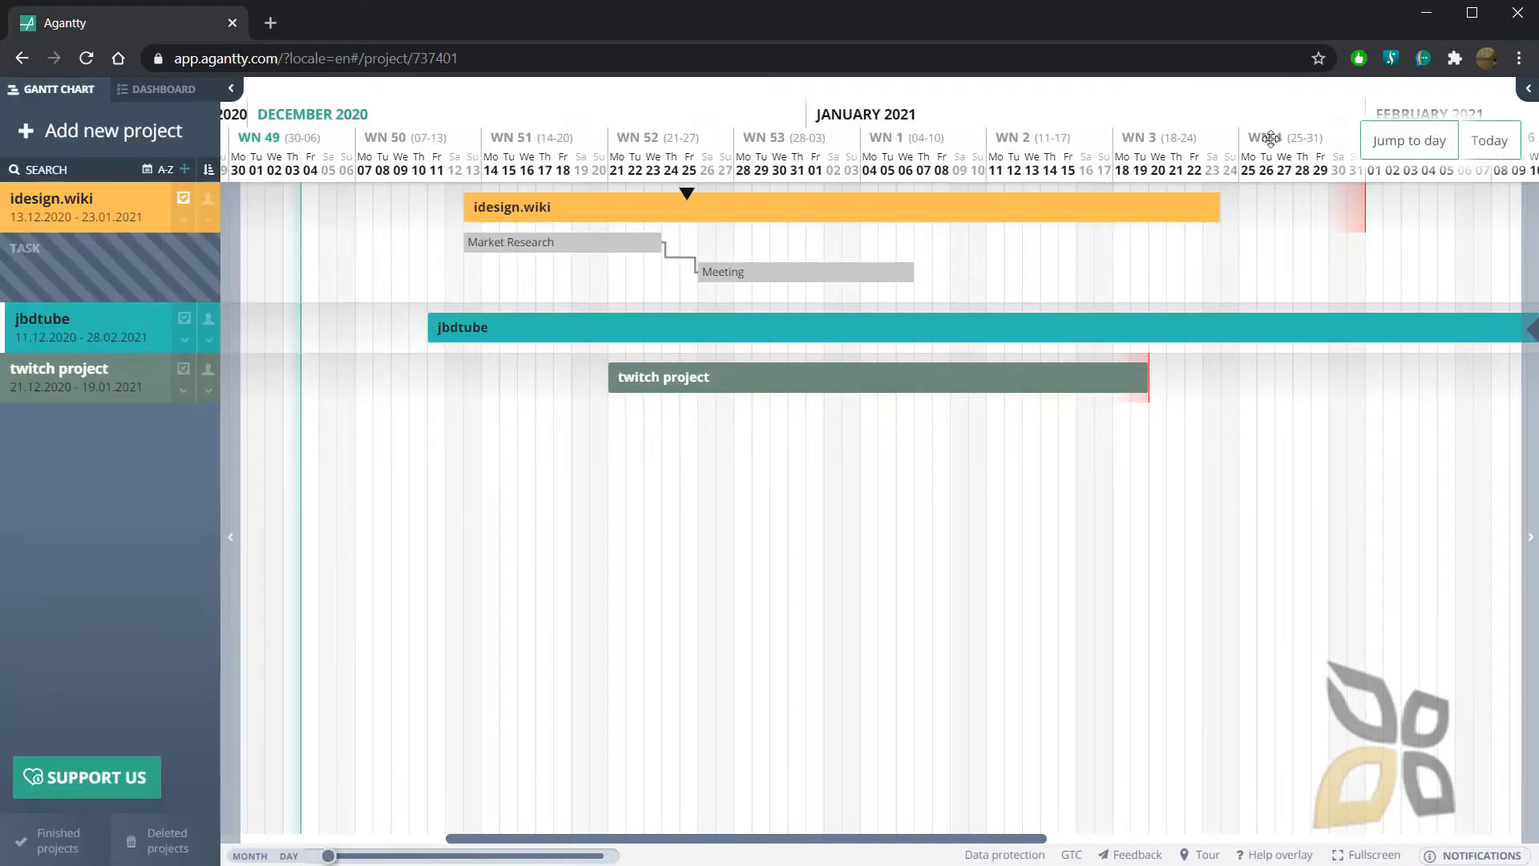
click(1528, 86)
- View the dashboard task overview for this week, today and this month, and inspect the custom date range picker without applying a range
click(164, 92)
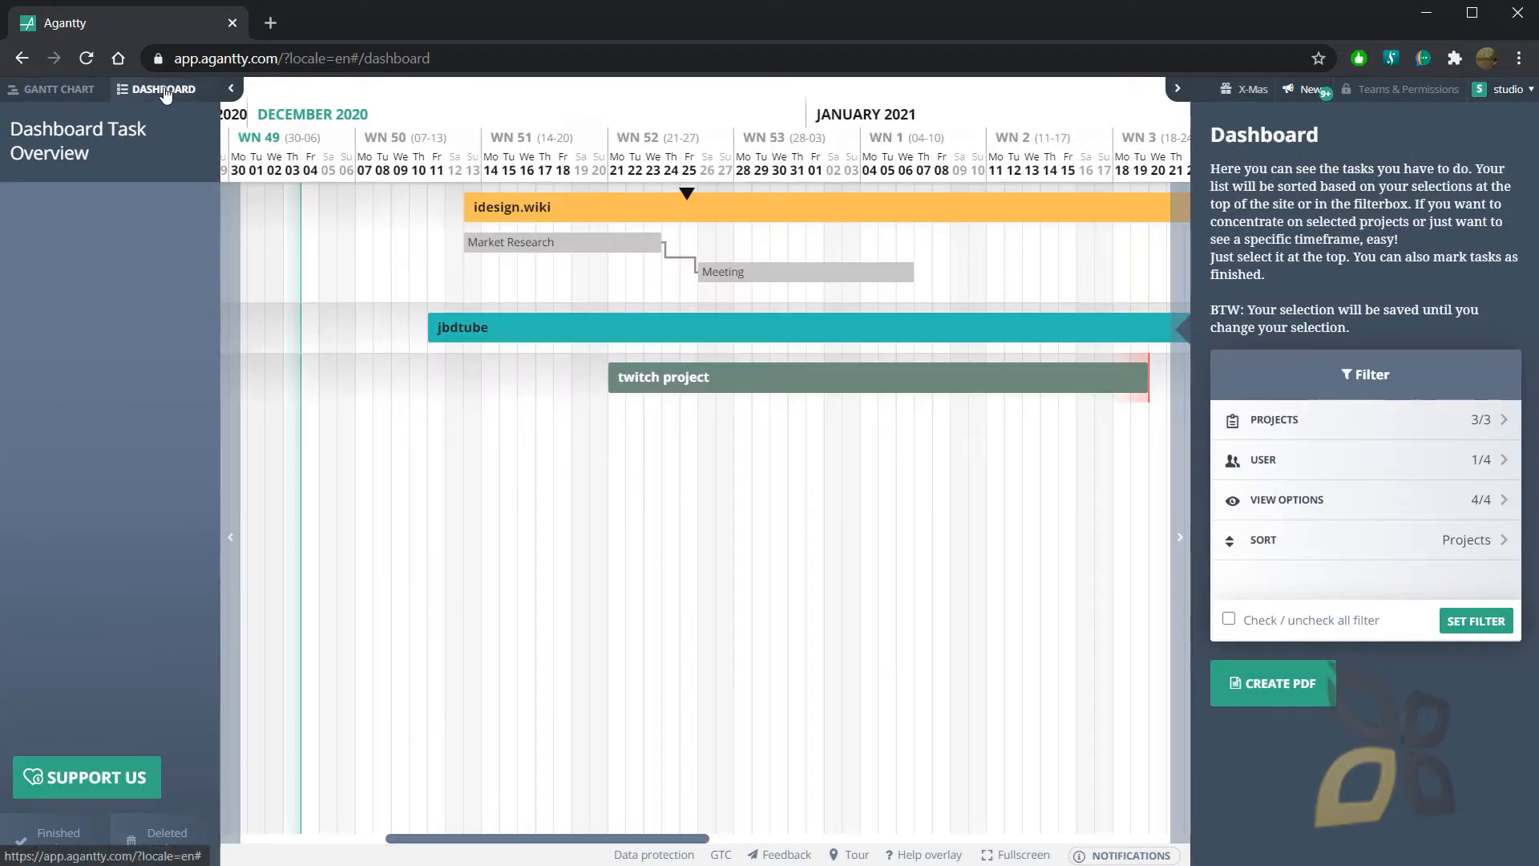
click(54, 89)
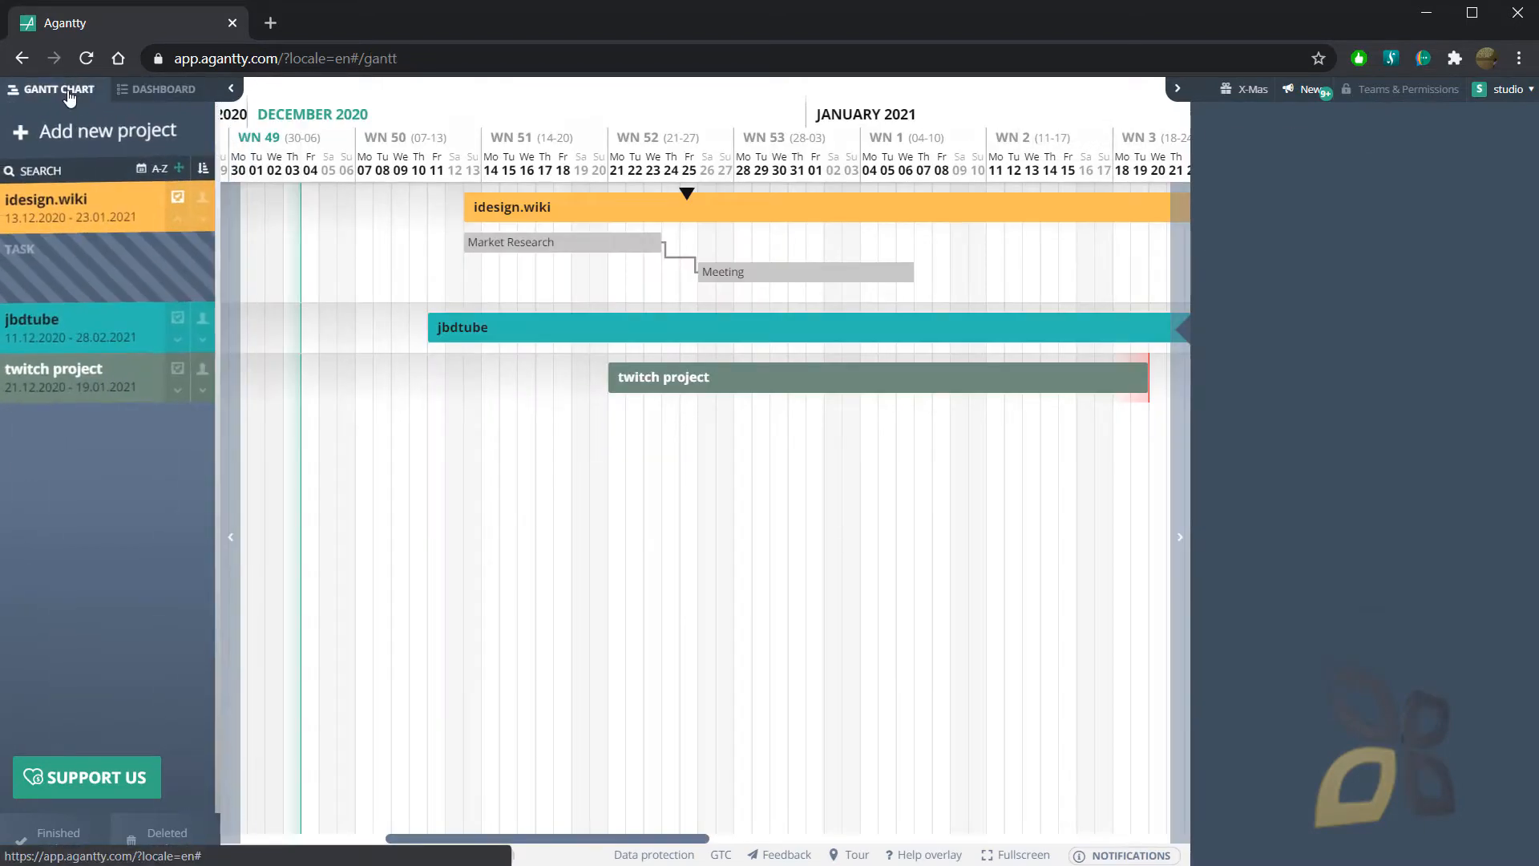
click(170, 91)
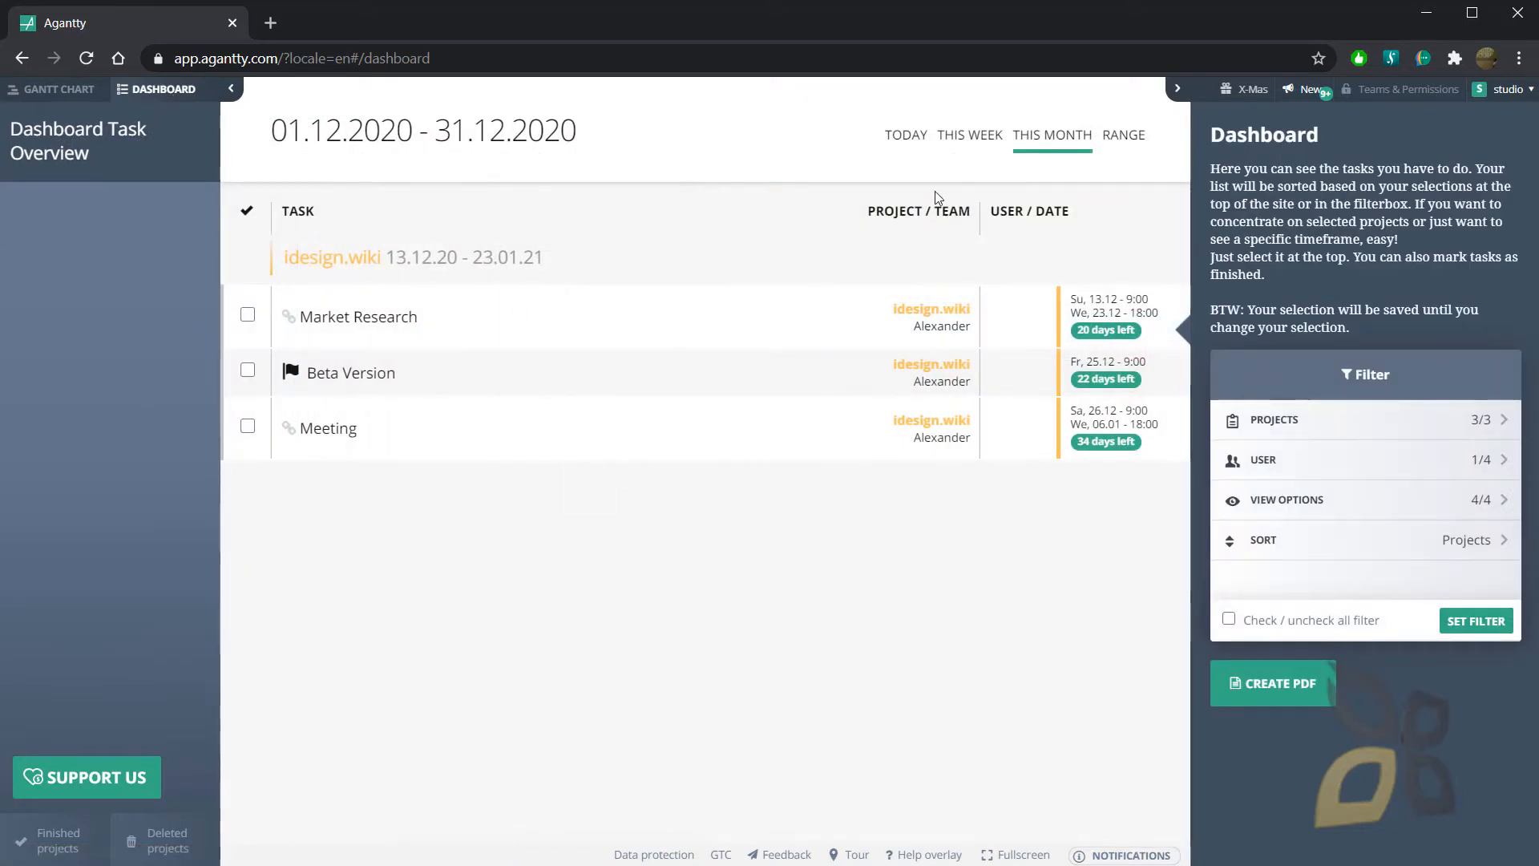
click(954, 143)
click(905, 136)
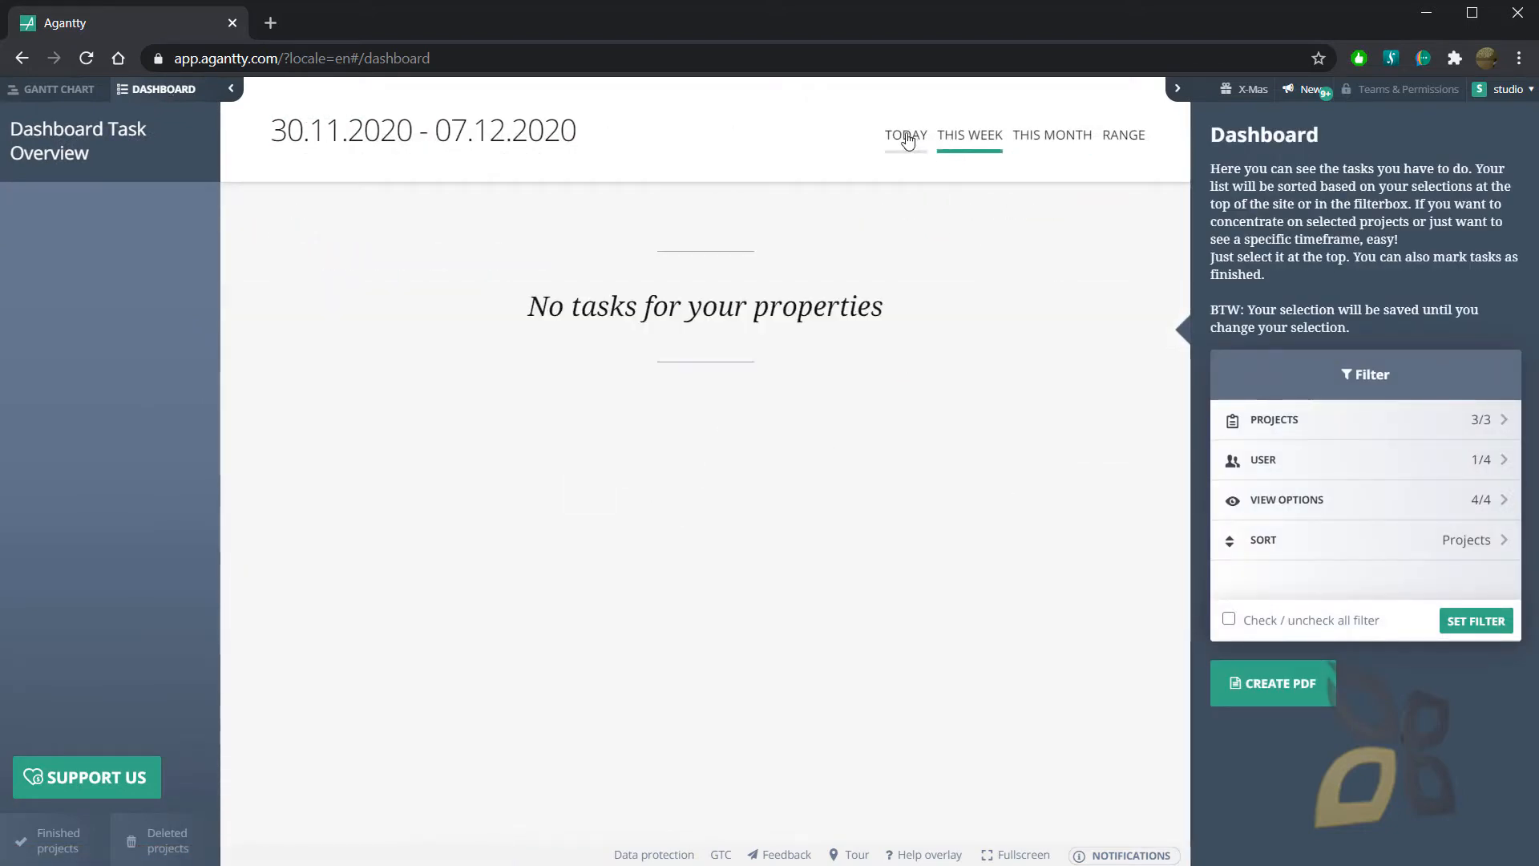
click(1043, 136)
click(1121, 144)
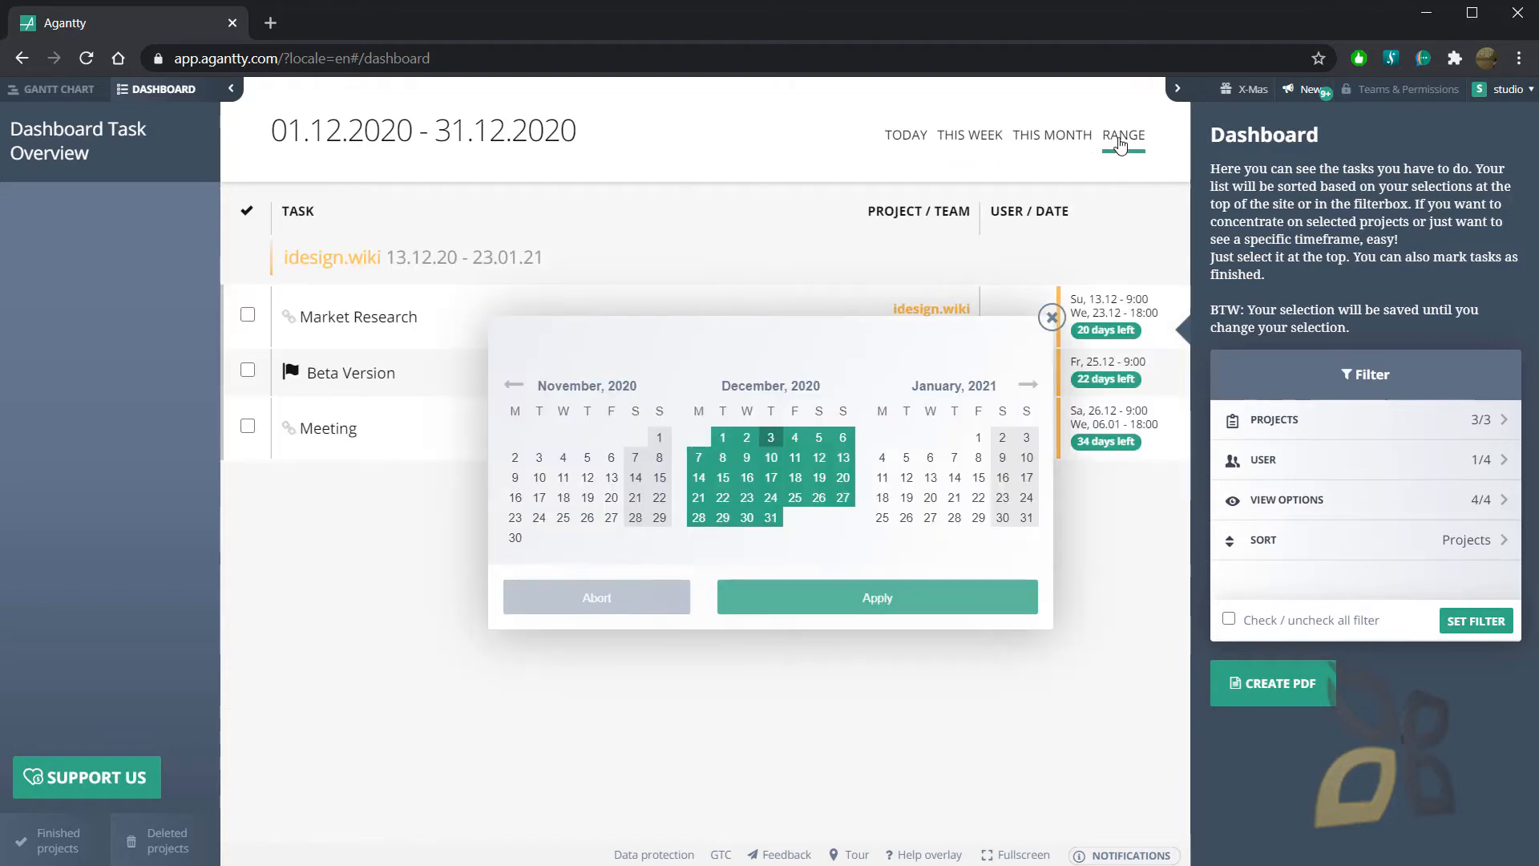
click(1052, 318)
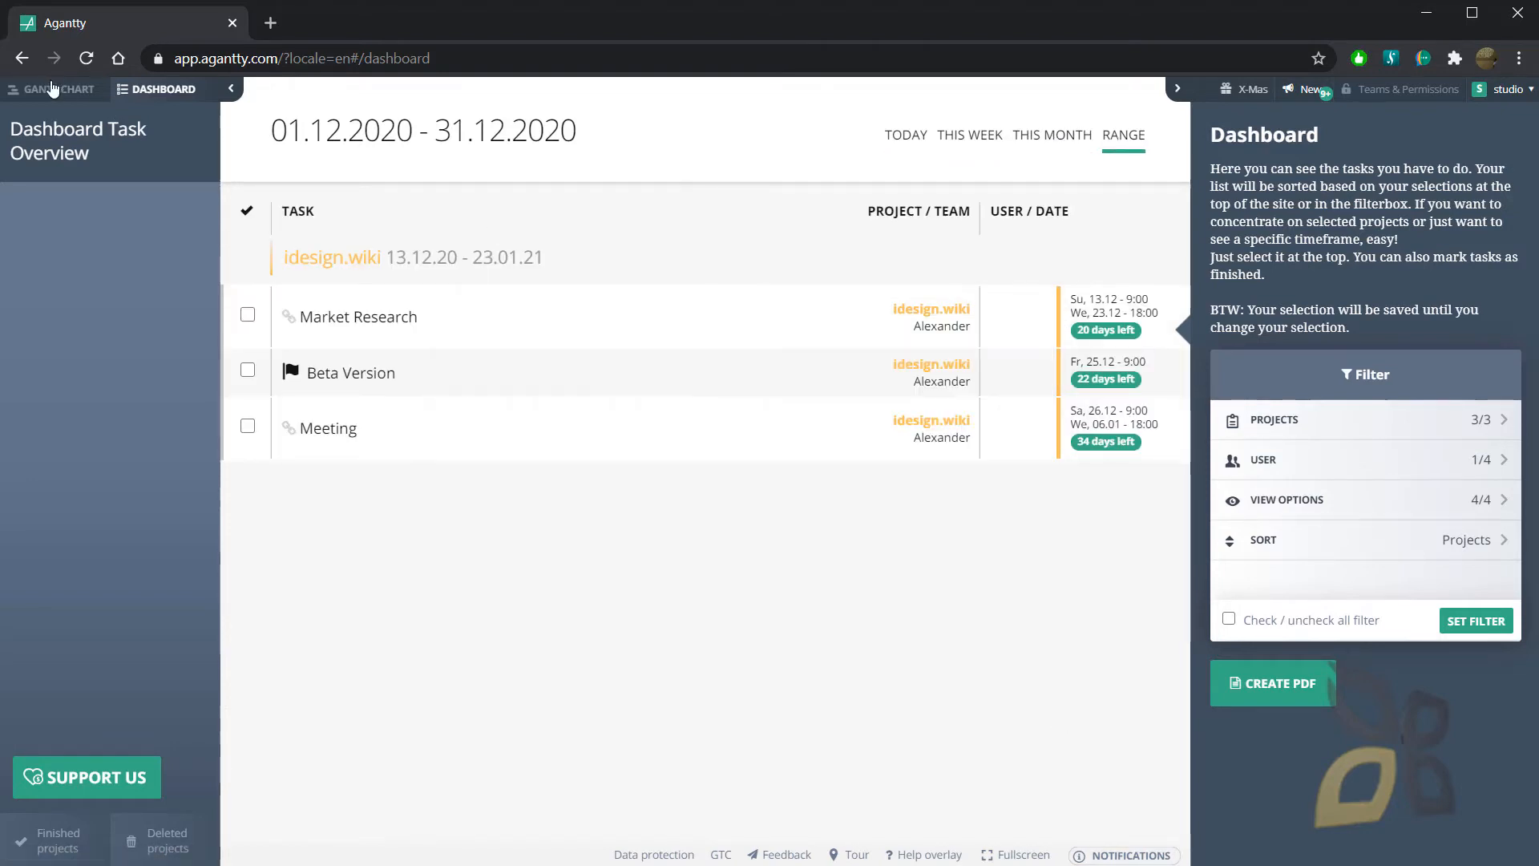